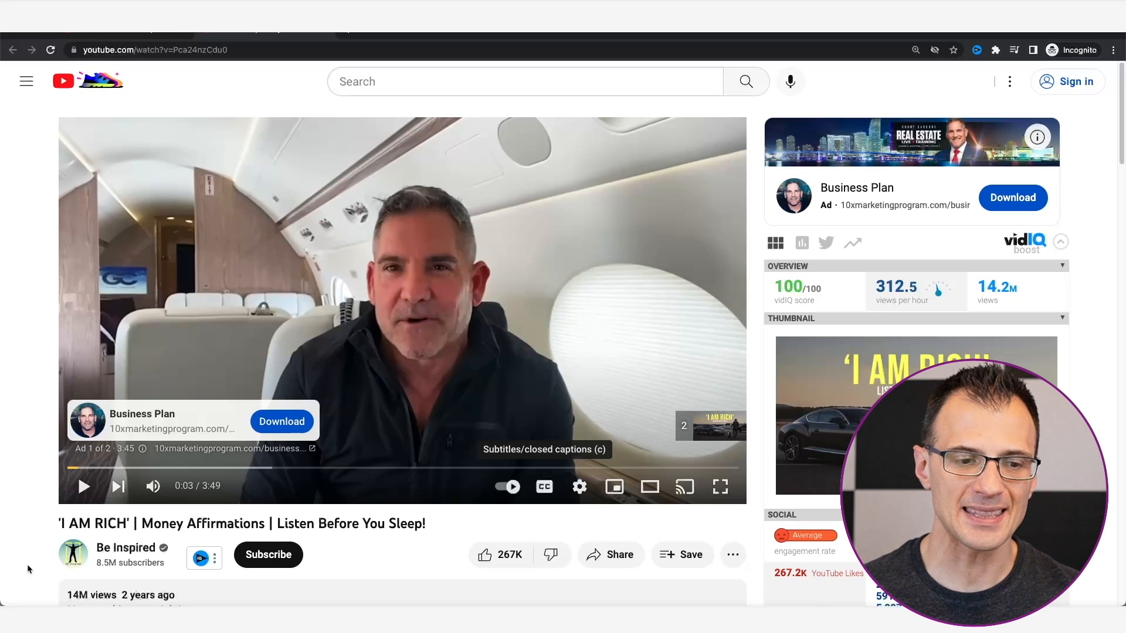
Switch to the calculator and multiply 14000 by 3 to estimate the video's ad revenue
{"action": "scroll", "coordinate": [301, 440], "scroll_direction": "down", "scroll_amount": 3}
{"action": "scroll", "coordinate": [410, 469], "scroll_direction": "up", "scroll_amount": 3}
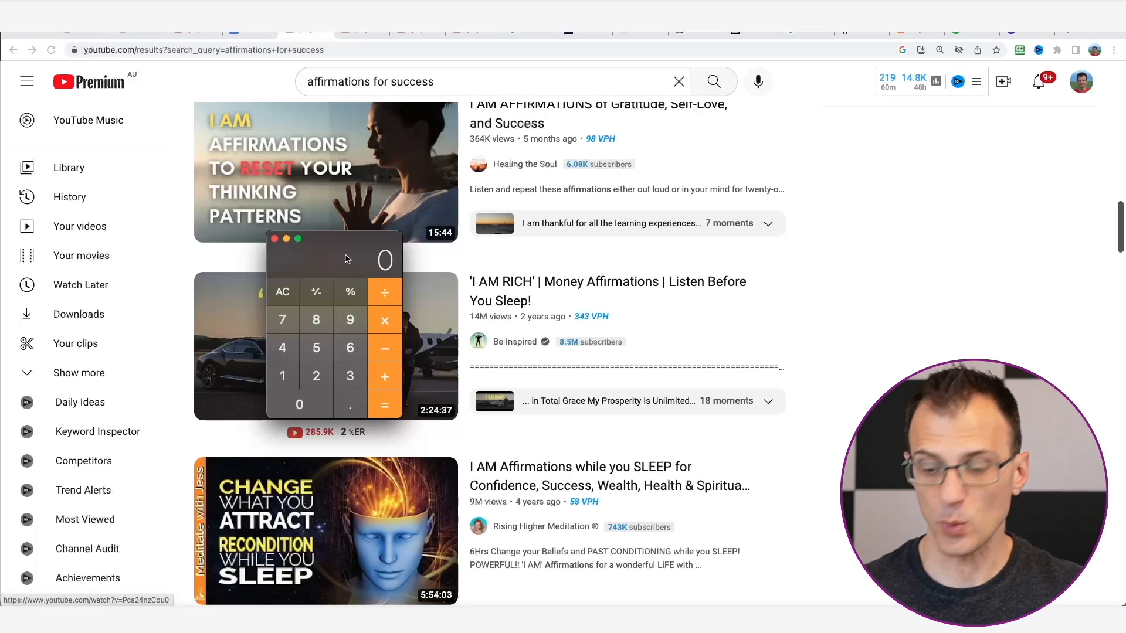
{"action": "type", "text": "14000*3"}
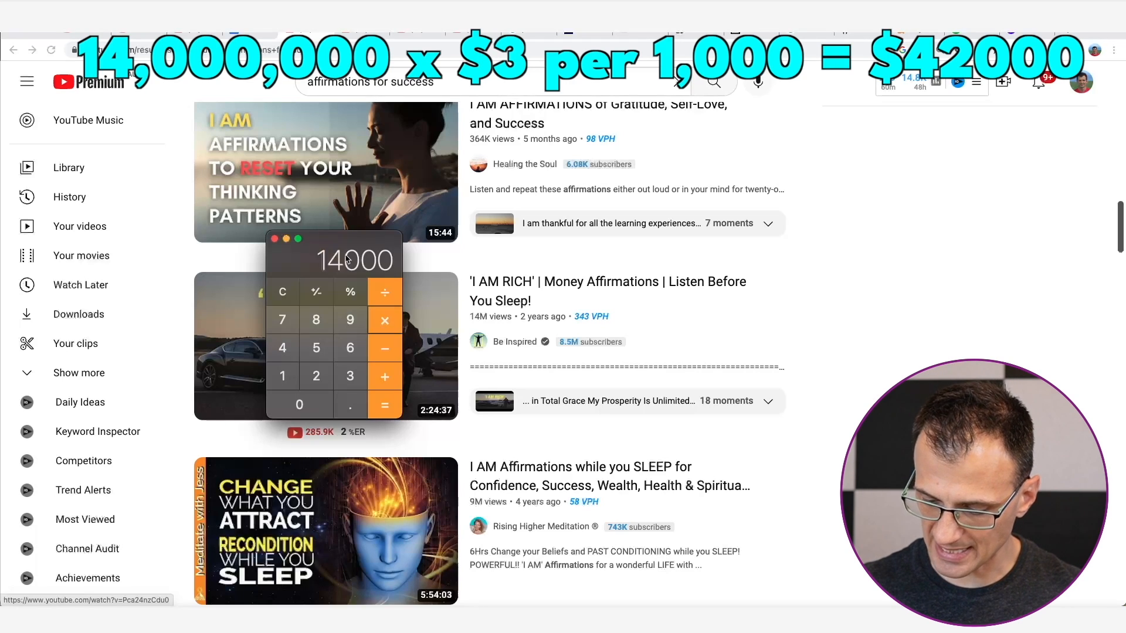
{"action": "key", "text": "Return"}
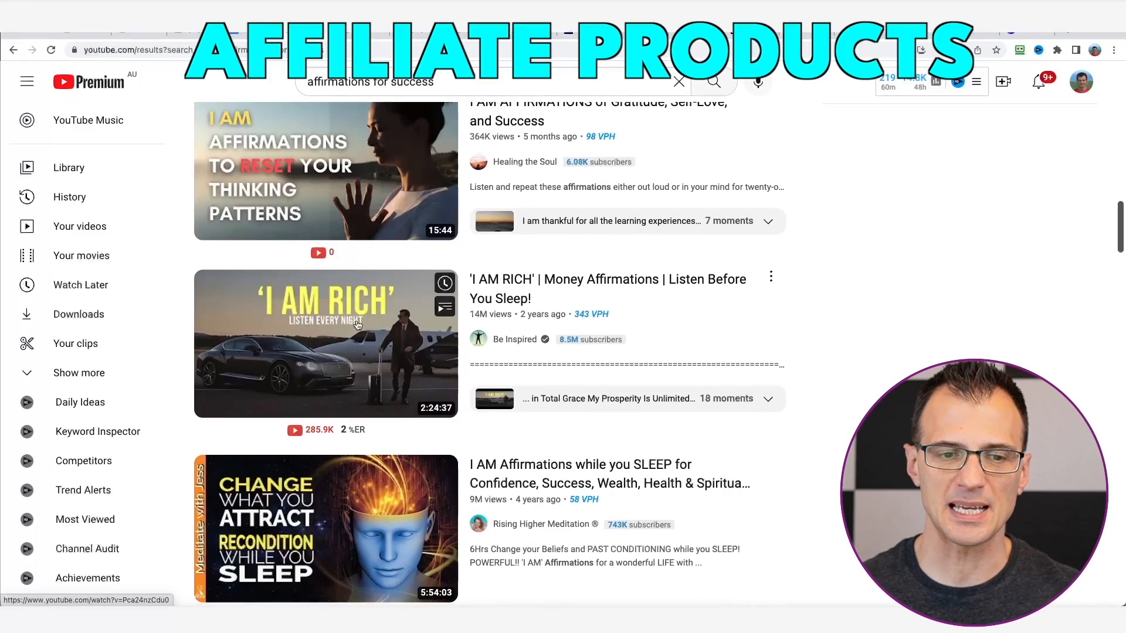
Examine the product and affiliate links in the 'I AM RICH' video description, highlighting the line about BetterHelp referral commissions
{"action": "scroll", "coordinate": [391, 361], "scroll_direction": "down", "scroll_amount": 1}
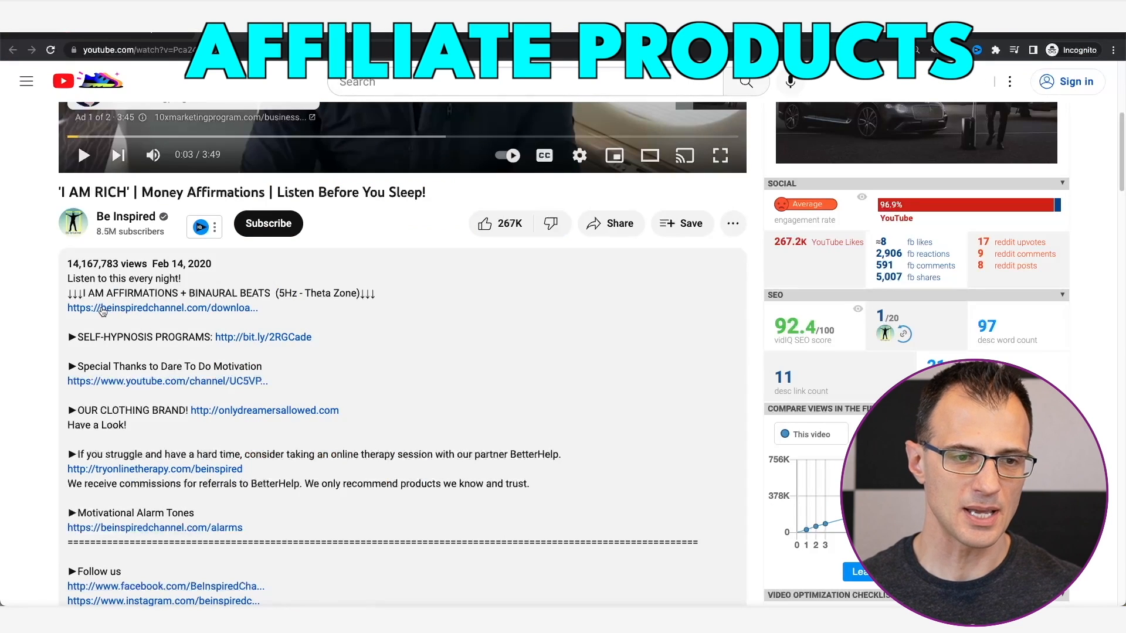
{"action": "scroll", "coordinate": [96, 268], "scroll_direction": "down", "scroll_amount": 1}
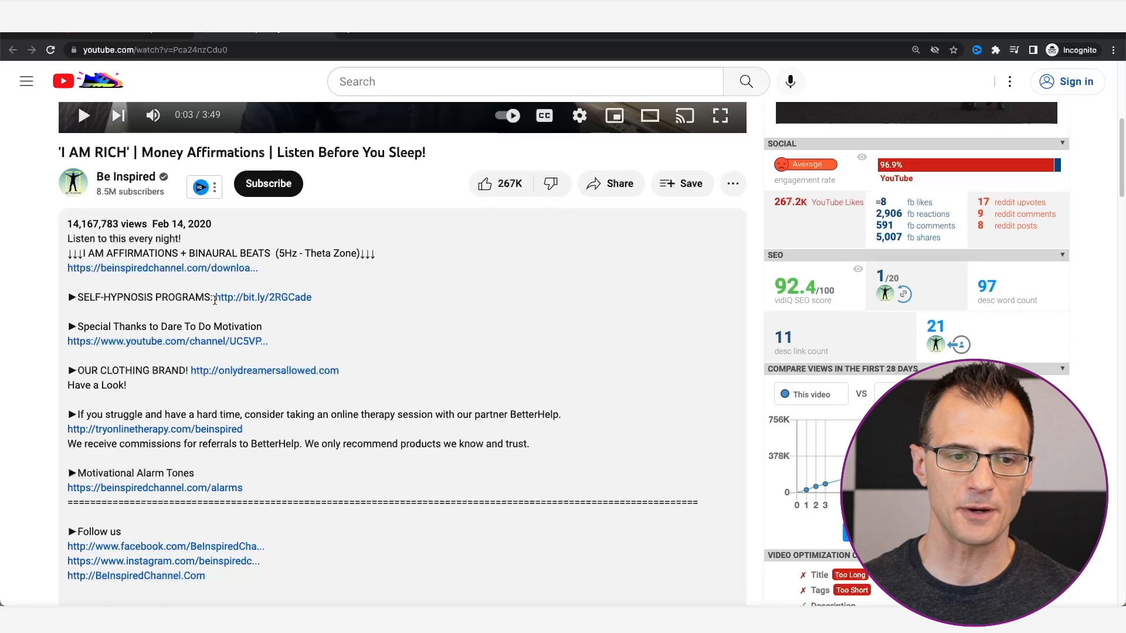
{"action": "scroll", "coordinate": [108, 367], "scroll_direction": "down", "scroll_amount": 2}
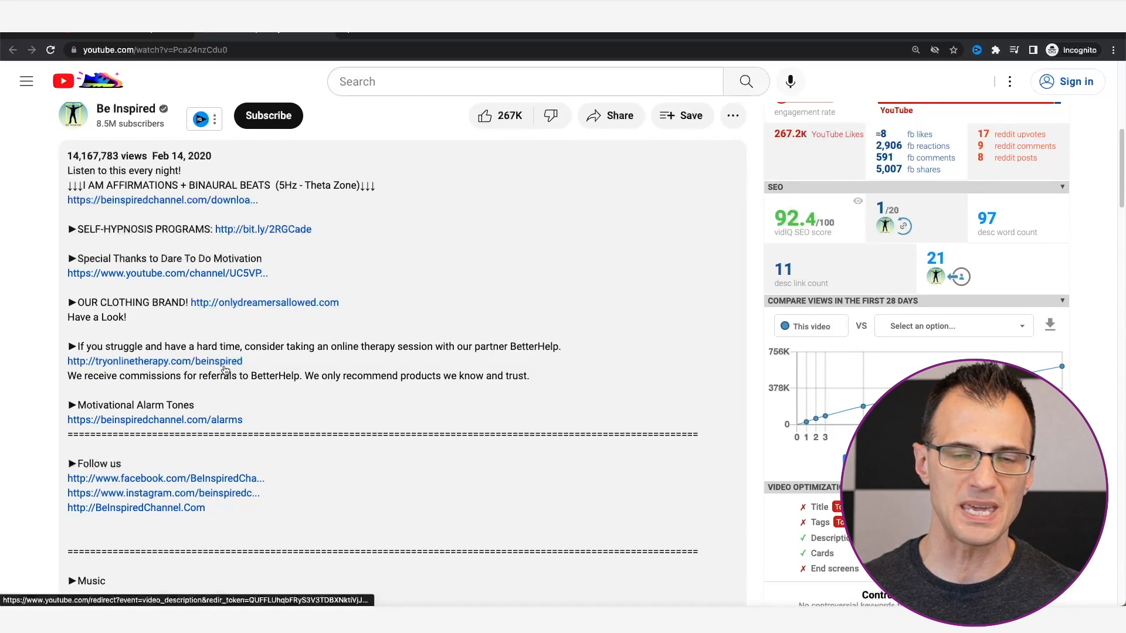
{"action": "left_click_drag", "start_coordinate": [68, 375], "coordinate": [290, 370]}
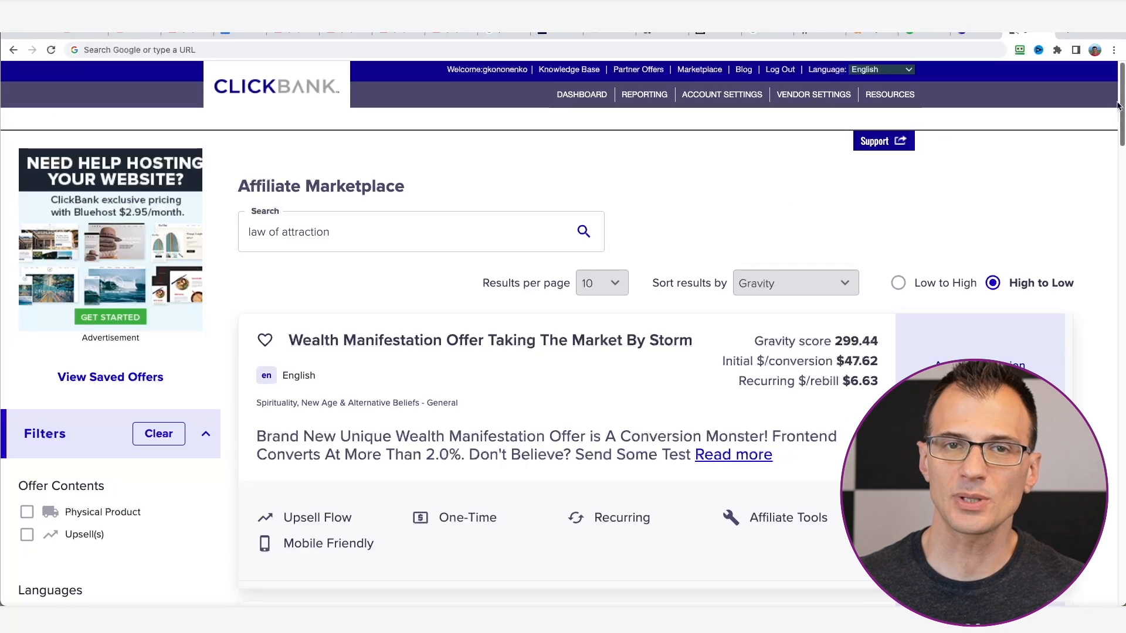
Switch to the ClickBank marketplace and highlight the Wealth Manifestation offer's average earnings per conversion and its frontend conversion claim
{"action": "left_click_drag", "start_coordinate": [1117, 105], "coordinate": [1115, 138]}
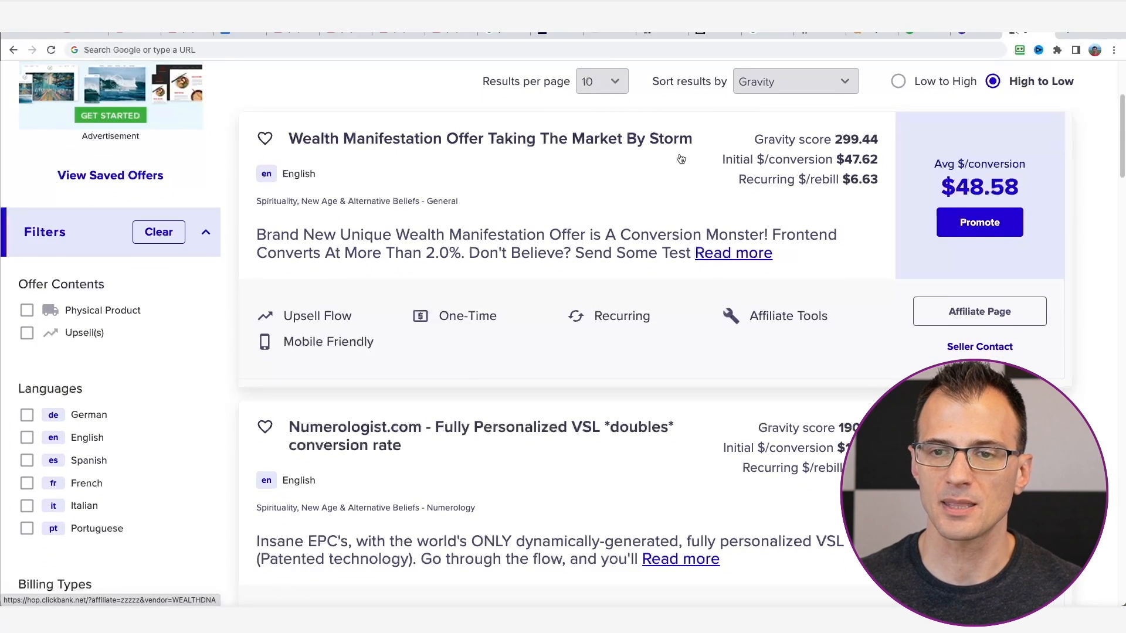
{"action": "scroll", "coordinate": [964, 159], "scroll_direction": "down", "scroll_amount": 1}
{"action": "left_click_drag", "start_coordinate": [934, 149], "coordinate": [1022, 166]}
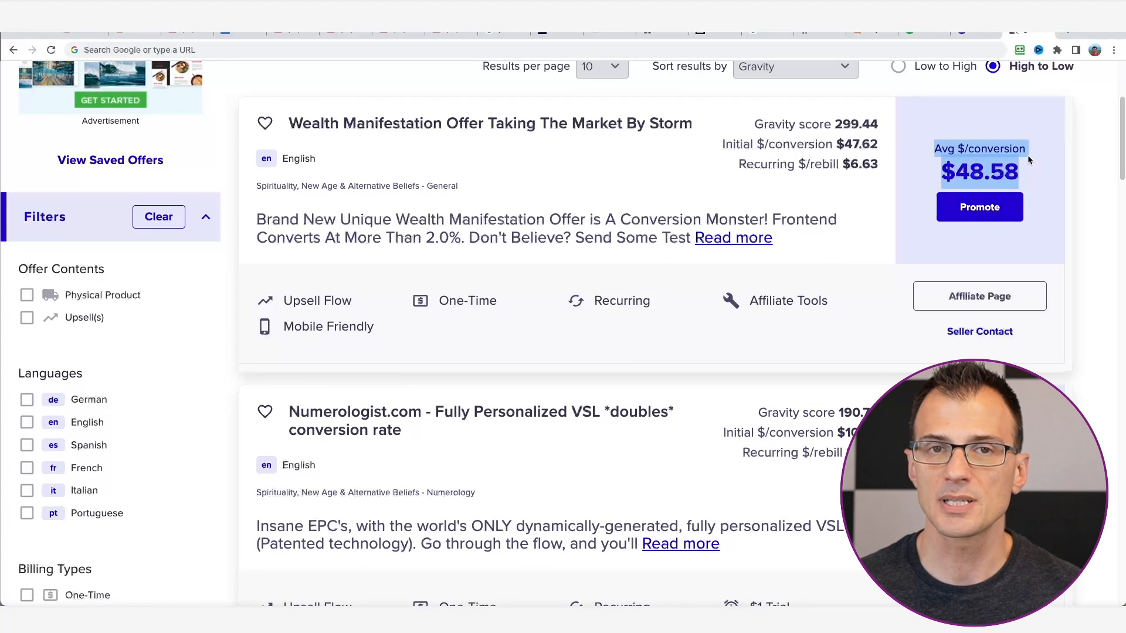
{"action": "left_click", "coordinate": [1025, 156]}
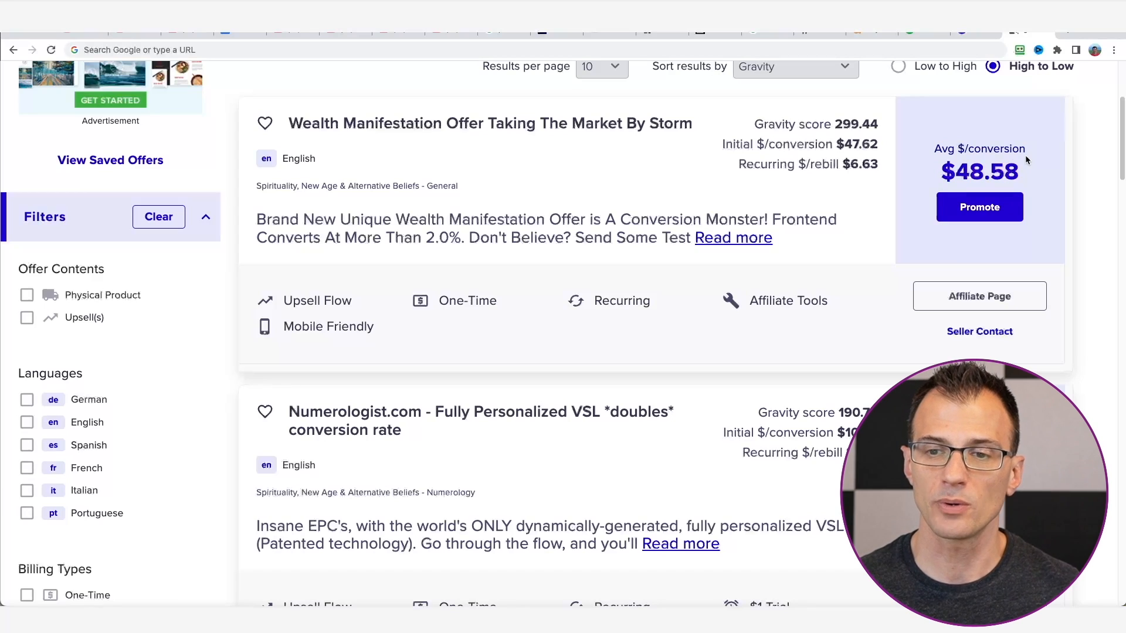
{"action": "left_click_drag", "start_coordinate": [796, 220], "coordinate": [448, 240]}
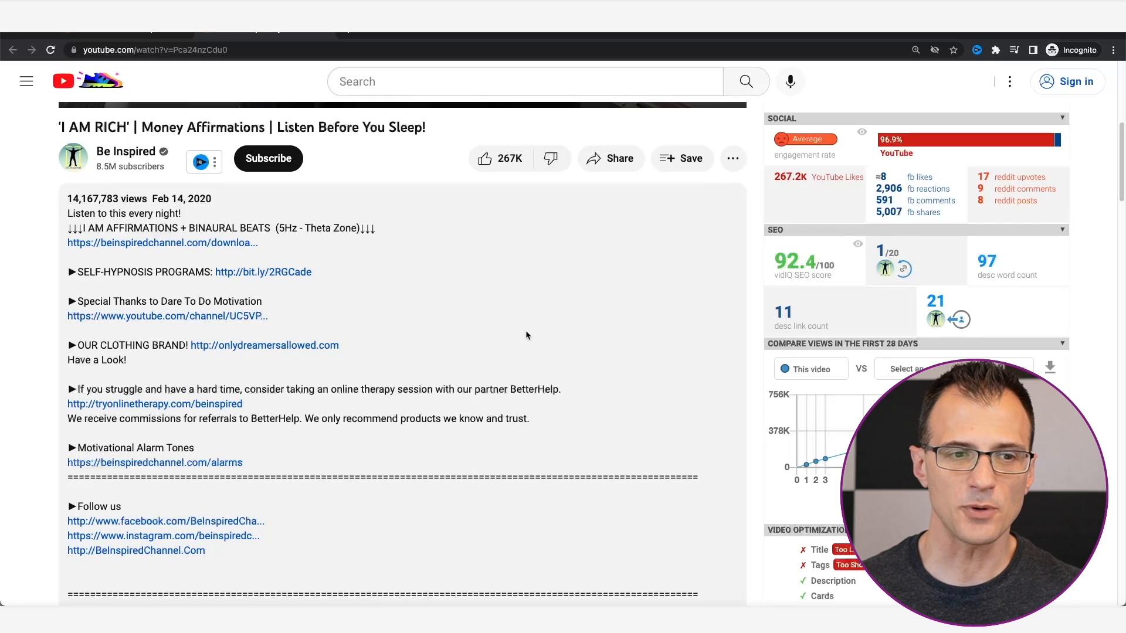
Return to the 'I AM RICH' video description on YouTube and highlight its view count and upload date
{"action": "left_click_drag", "start_coordinate": [67, 198], "coordinate": [352, 247]}
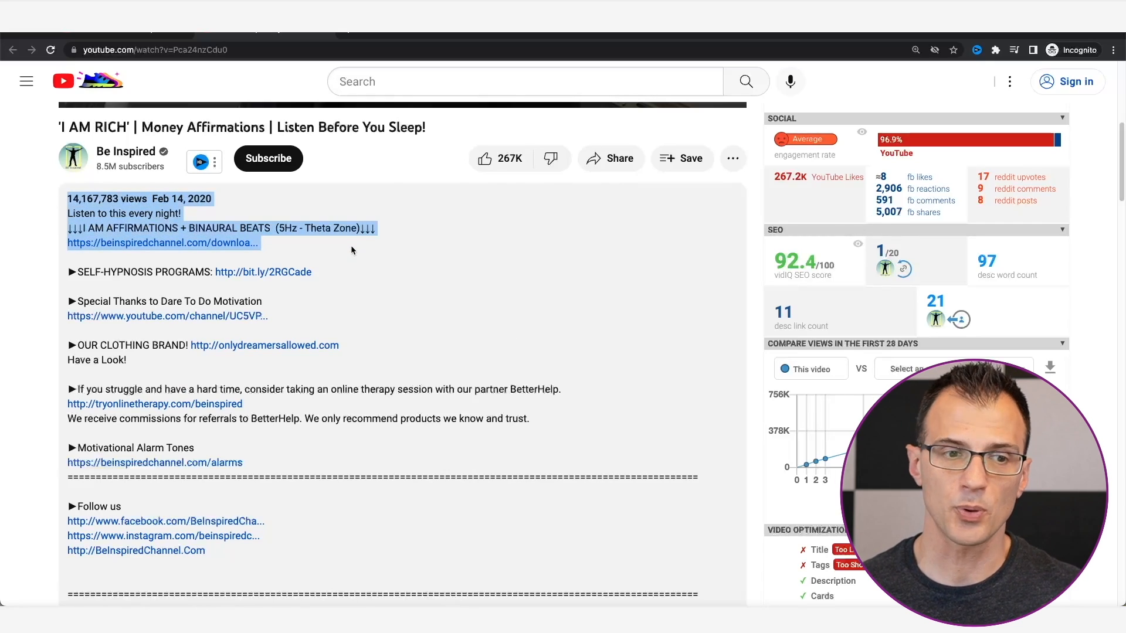
{"action": "left_click", "coordinate": [443, 264]}
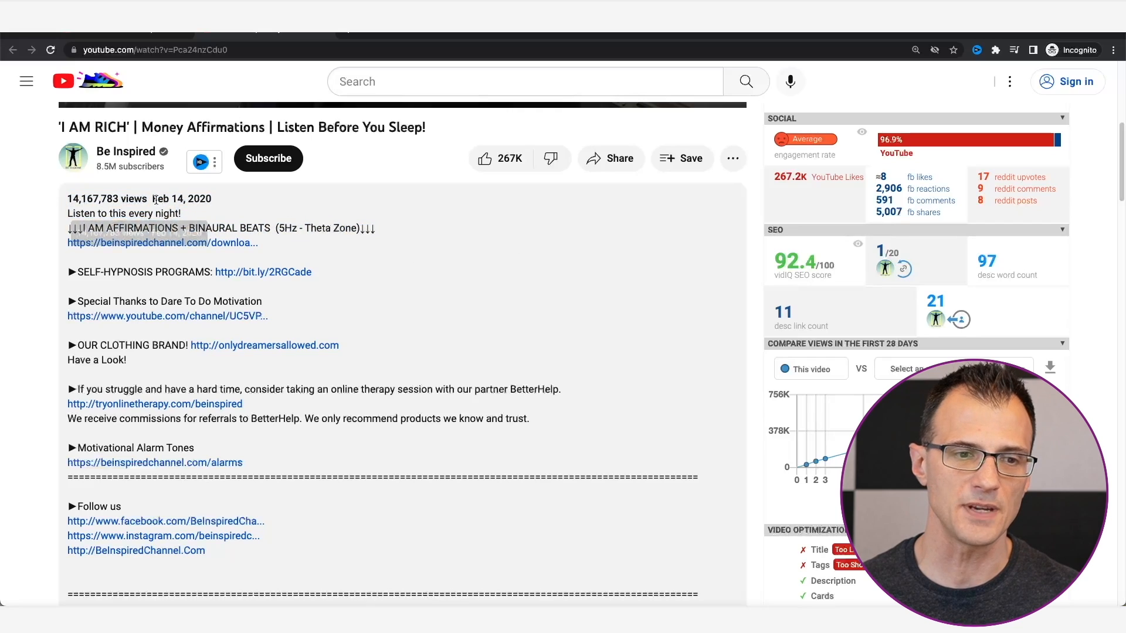
{"action": "left_click_drag", "start_coordinate": [67, 199], "coordinate": [176, 202]}
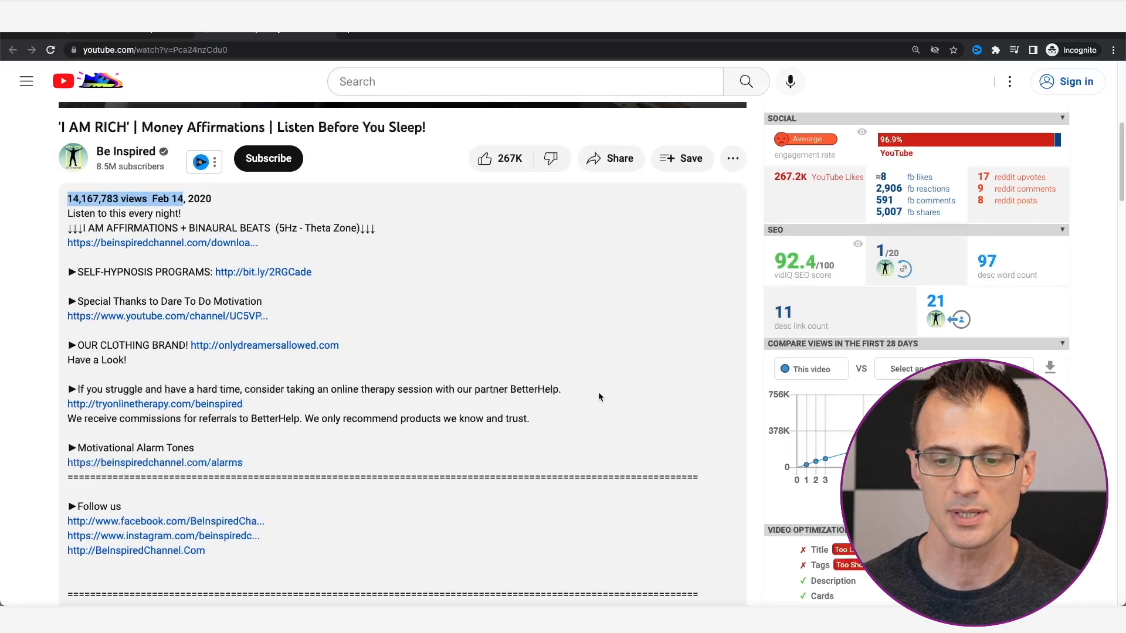
Calculate 1% of 14000000 in the calculator to estimate the clicks on the affiliate link
{"action": "type", "text": "14000000"}
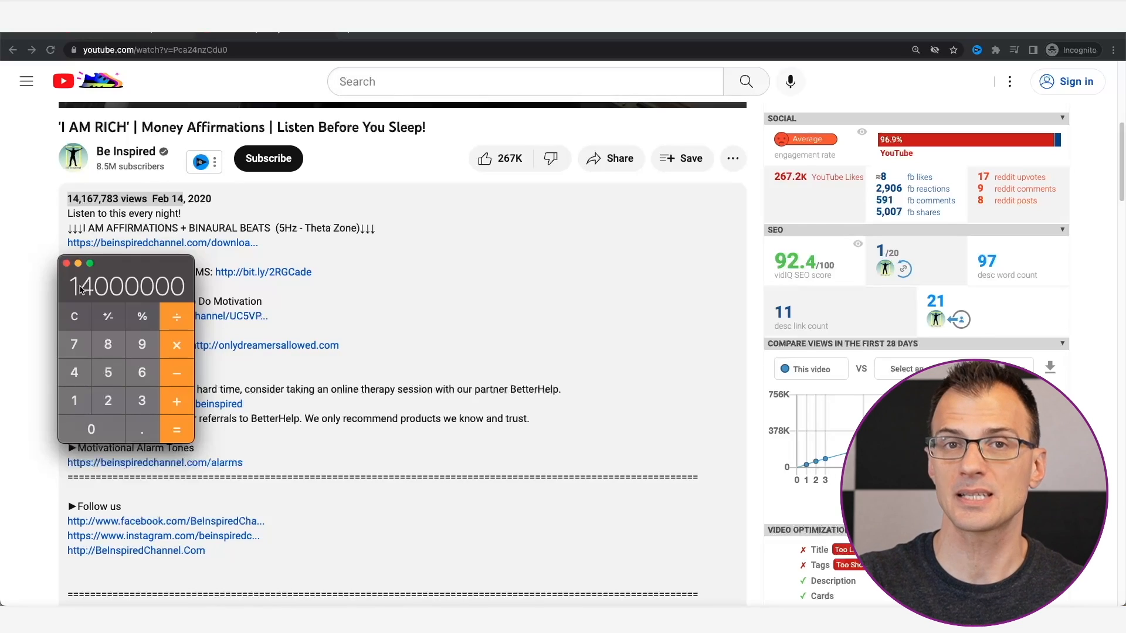
{"action": "key", "text": "asterisk"}
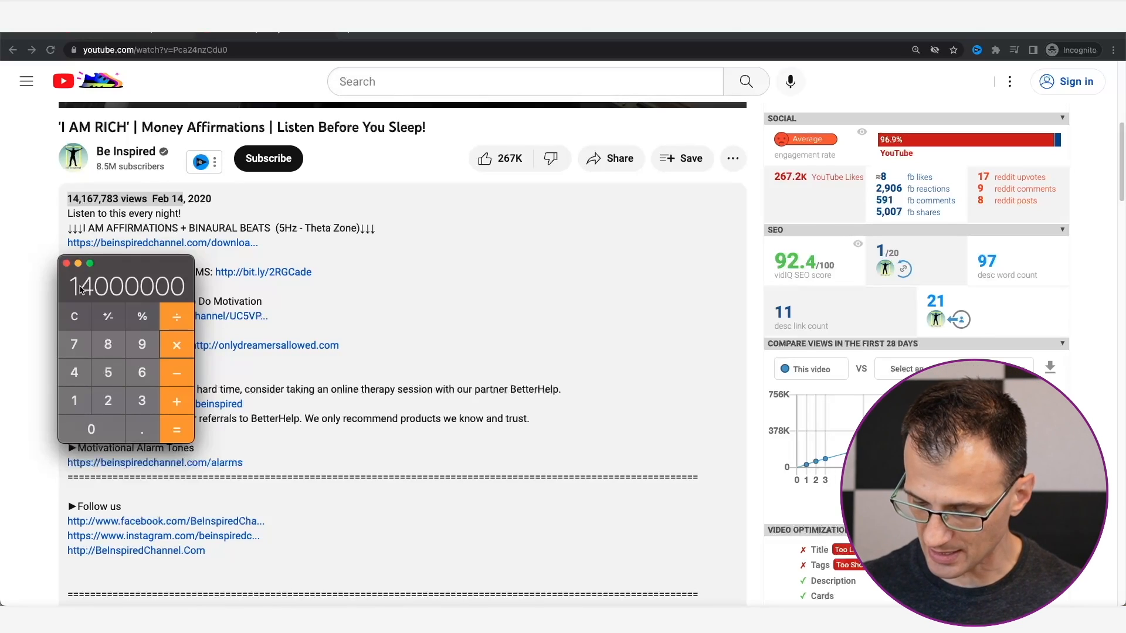
{"action": "type", "text": "1"}
{"action": "key", "text": "percent"}
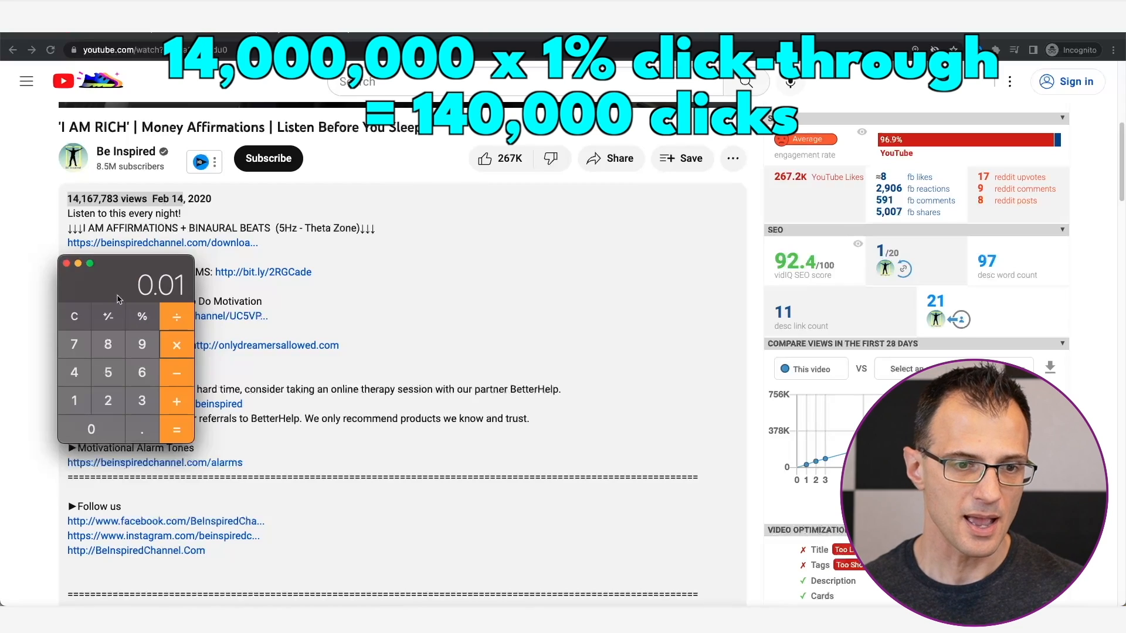
{"action": "key", "text": "Return"}
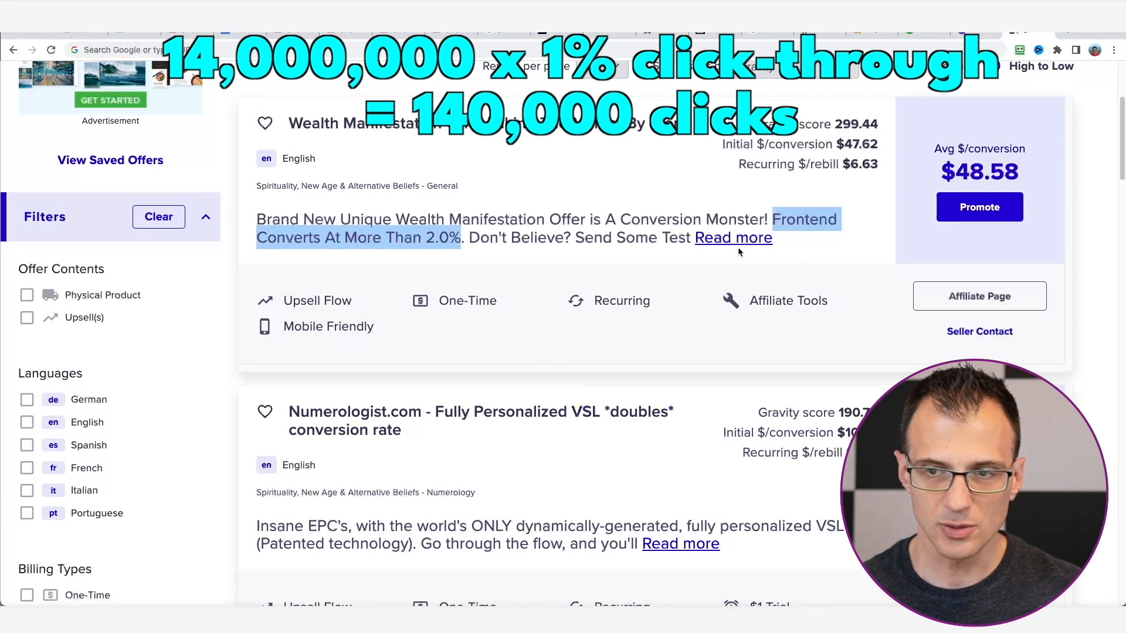
Clear the highlight on the ClickBank offer and multiply the calculator's click estimate by 1% to estimate sales
{"action": "left_click", "coordinate": [458, 240]}
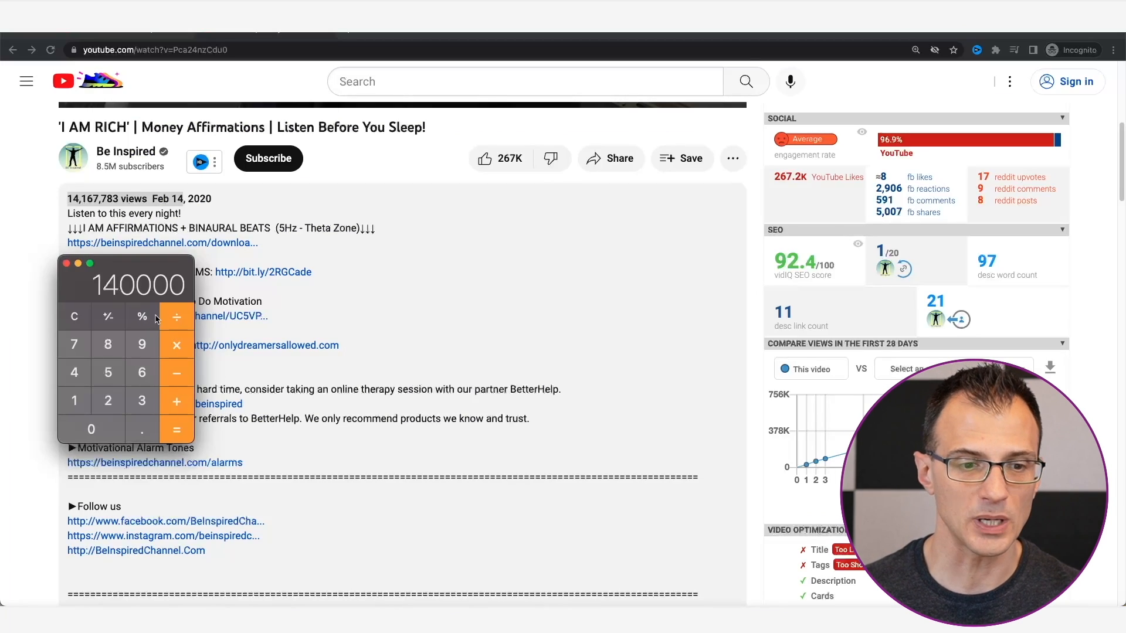
{"action": "left_click", "coordinate": [180, 350]}
{"action": "left_click", "coordinate": [87, 394]}
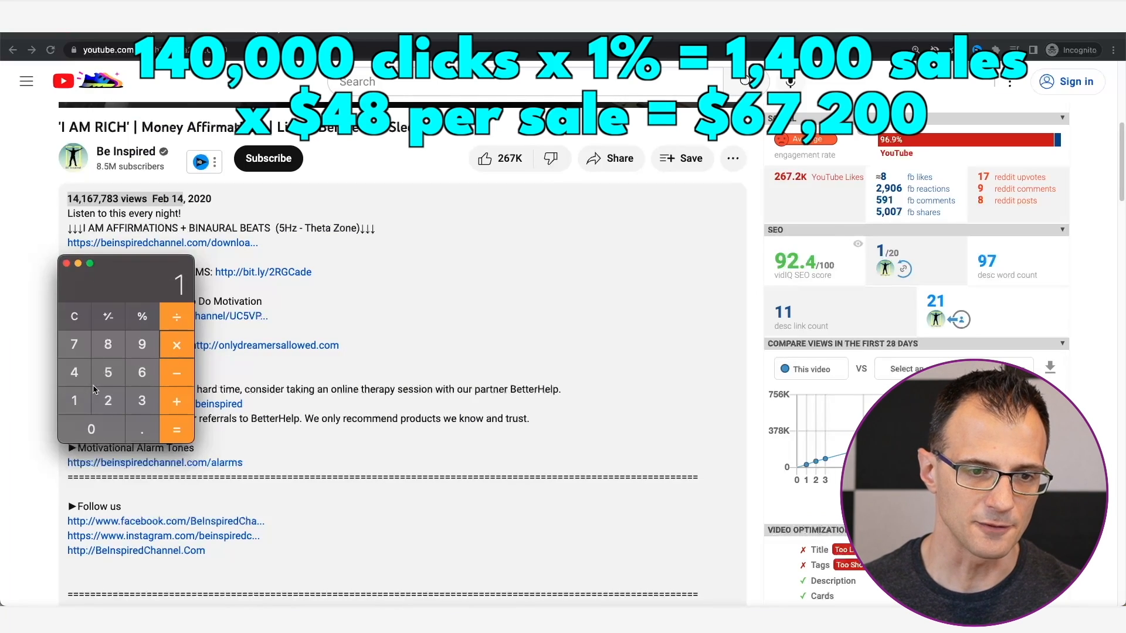
{"action": "left_click", "coordinate": [131, 315]}
{"action": "left_click", "coordinate": [181, 430]}
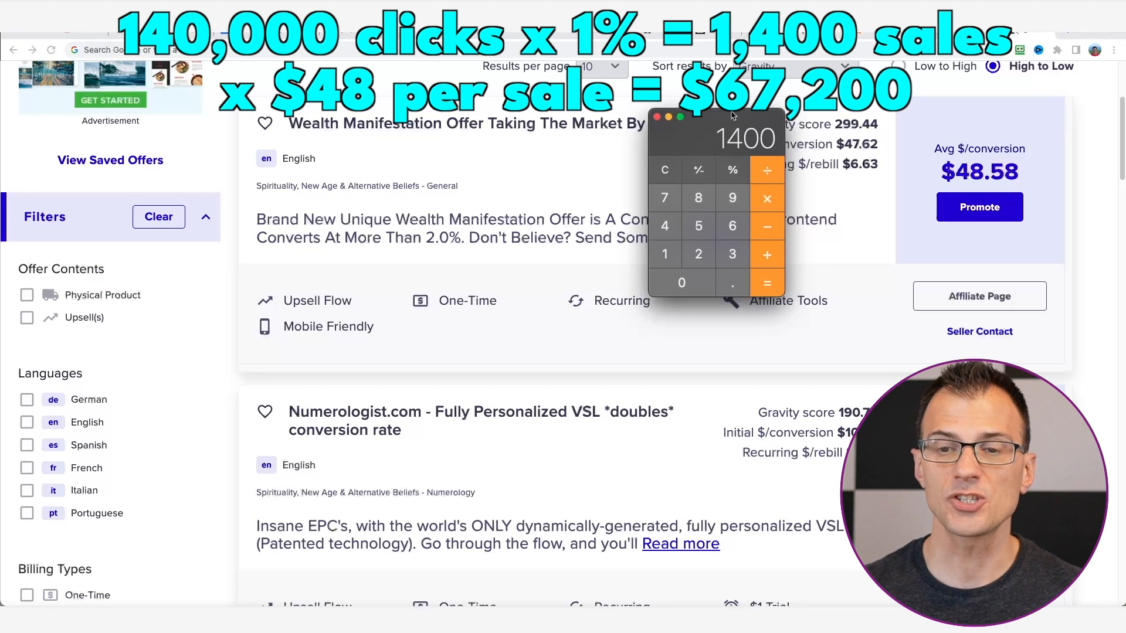
Multiply the estimated number of sales by 48 to get the affiliate earnings
{"action": "key", "text": "asterisk"}
{"action": "key", "text": "4"}
{"action": "key", "text": "8"}
{"action": "key", "text": "Return"}
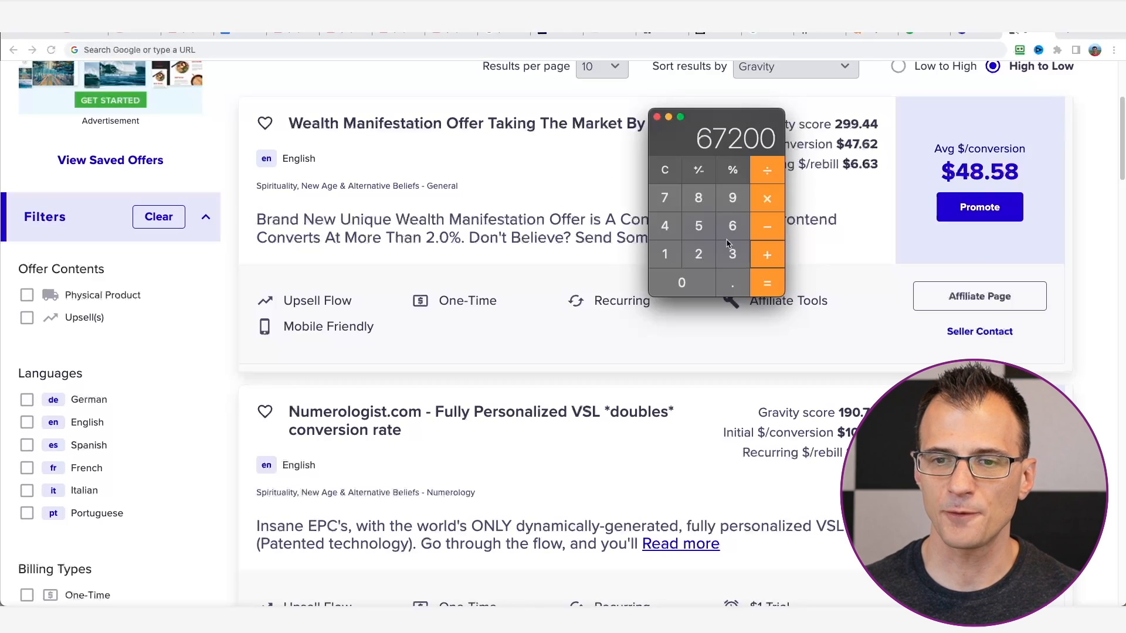
Add 42000 of ad revenue to the affiliate earnings in the calculator
{"action": "left_click", "coordinate": [665, 226]}
{"action": "left_click", "coordinate": [698, 254]}
{"action": "left_click", "coordinate": [681, 282]}
{"action": "left_click", "coordinate": [681, 283]}
{"action": "left_click", "coordinate": [682, 282]}
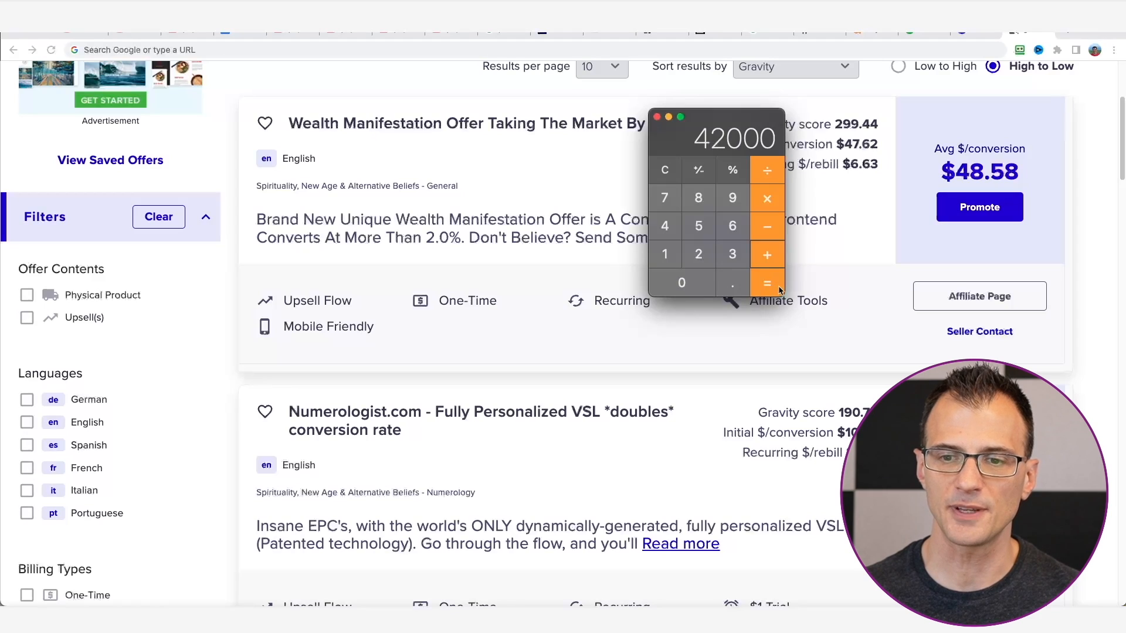
{"action": "left_click", "coordinate": [773, 287]}
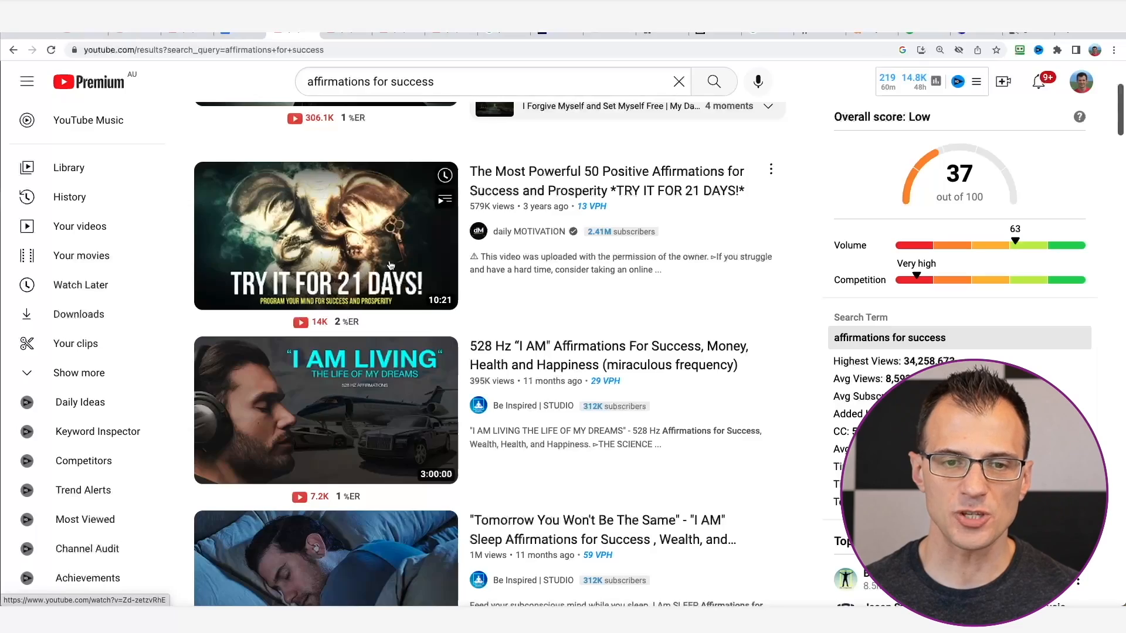
Open the "Concept of the Video" Google Docs document, set the font size to 16 and enter "Title"
{"action": "scroll", "coordinate": [455, 275], "scroll_direction": "down", "scroll_amount": 3}
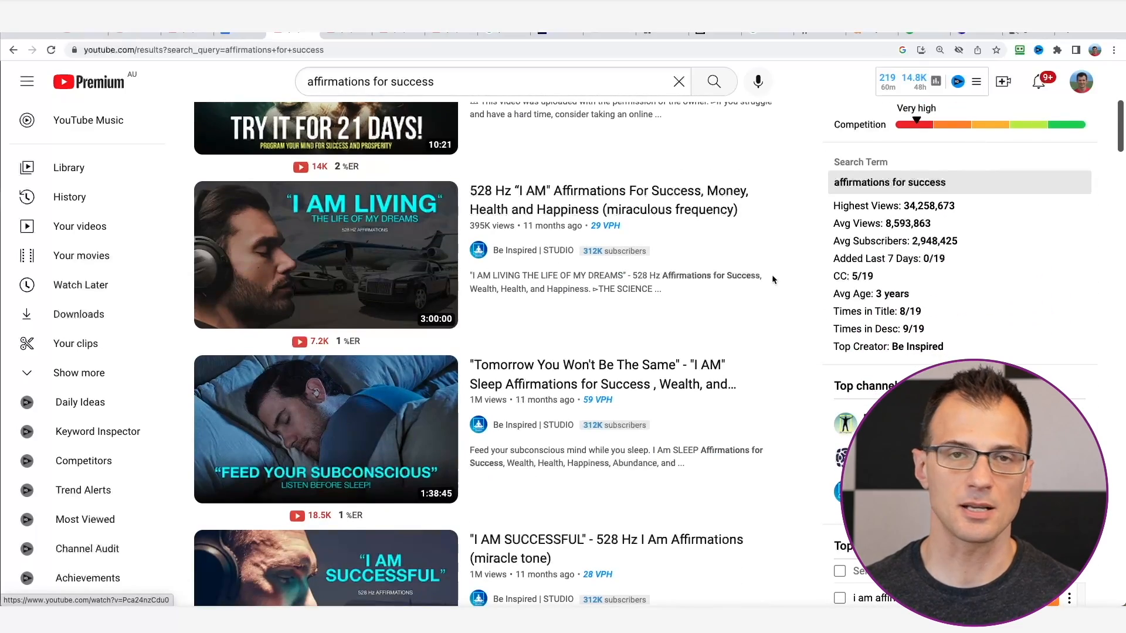
{"action": "scroll", "coordinate": [730, 254], "scroll_direction": "up", "scroll_amount": 1}
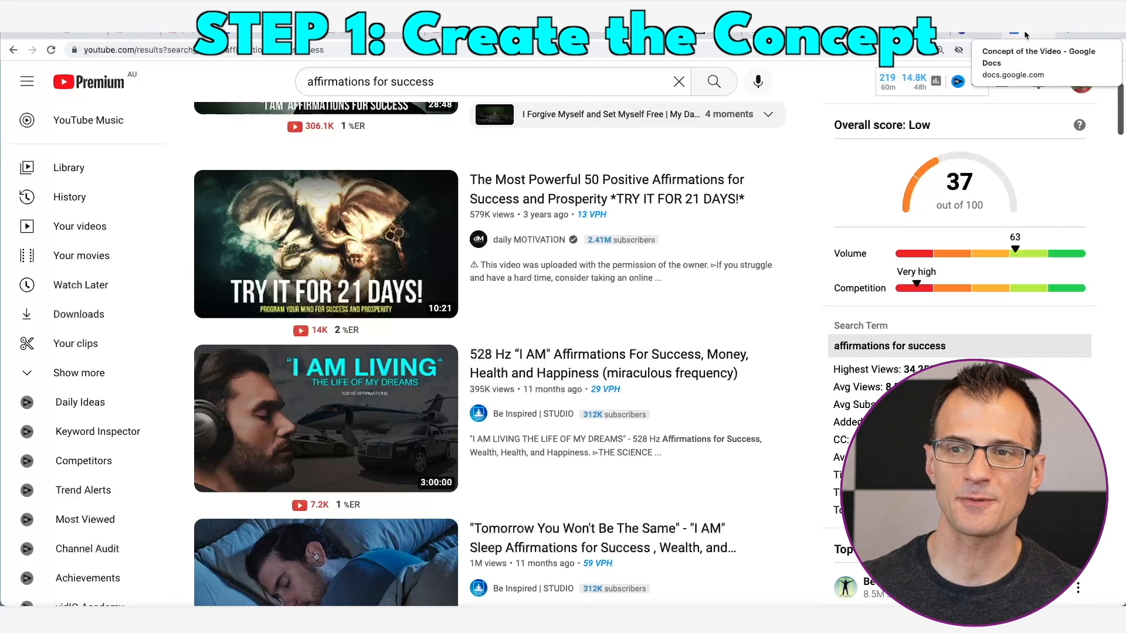
{"action": "left_click", "coordinate": [1022, 33]}
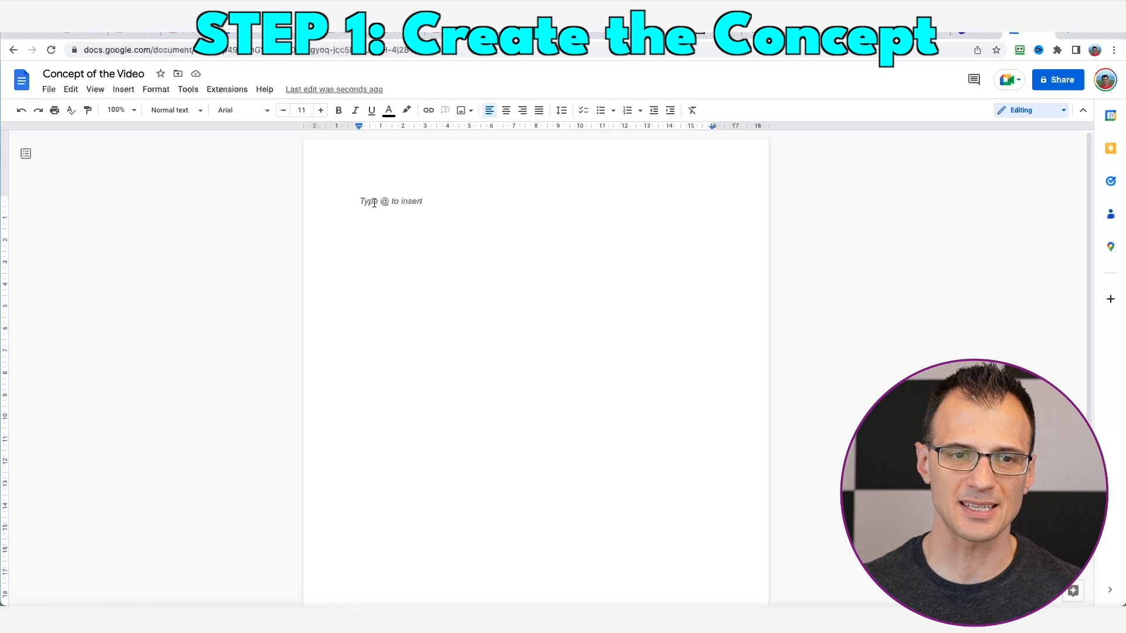
{"action": "left_click", "coordinate": [321, 112]}
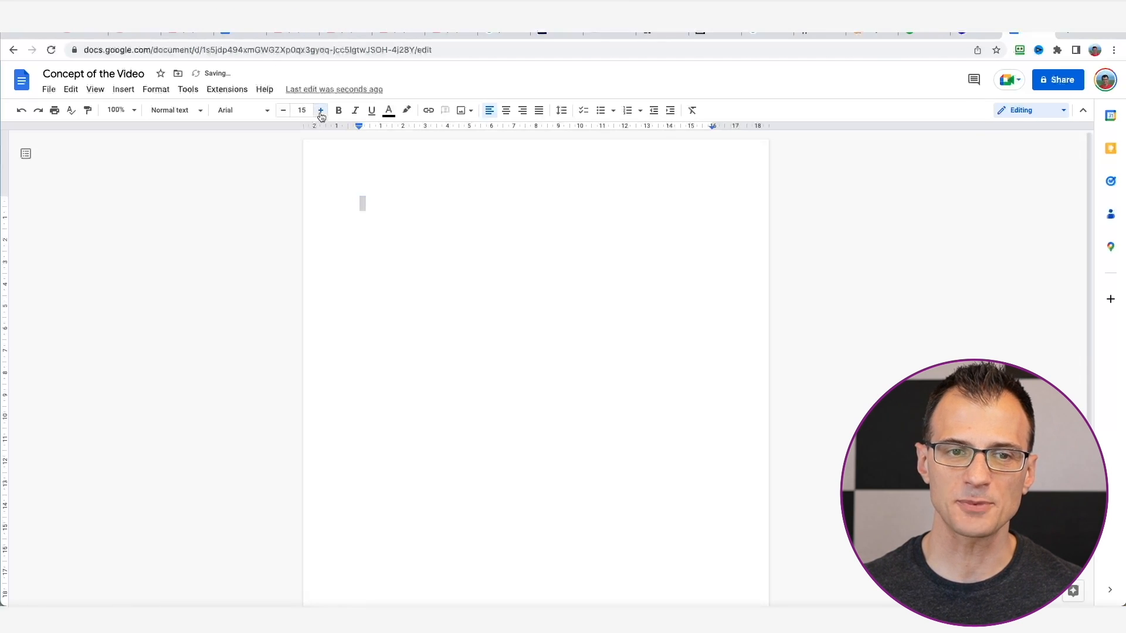
{"action": "left_click", "coordinate": [321, 111]}
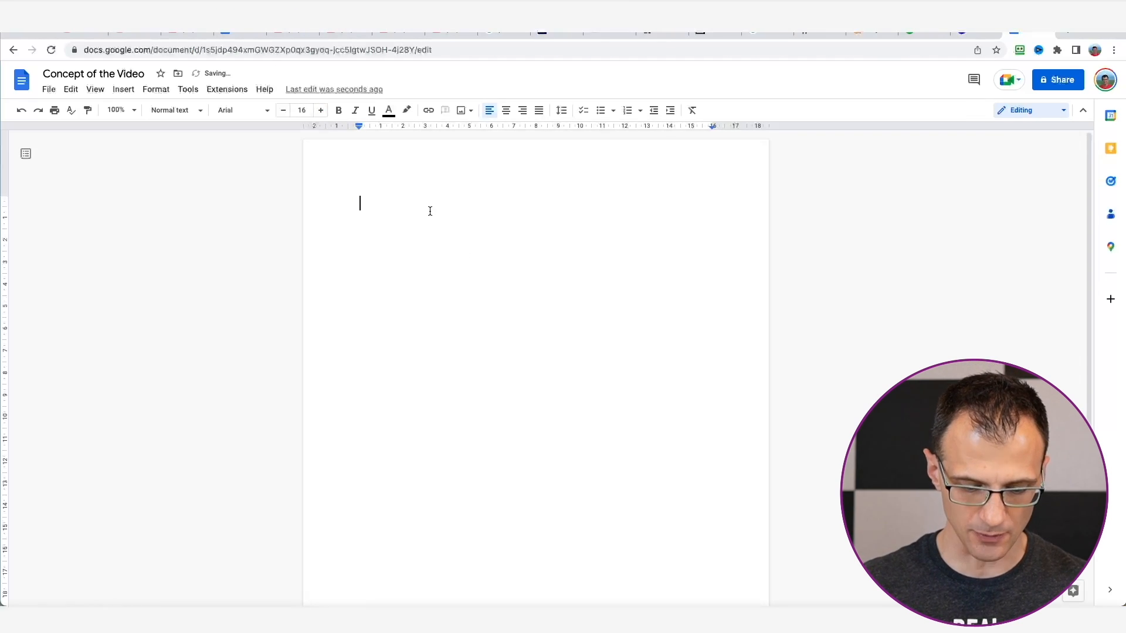
{"action": "type", "text": "Title"}
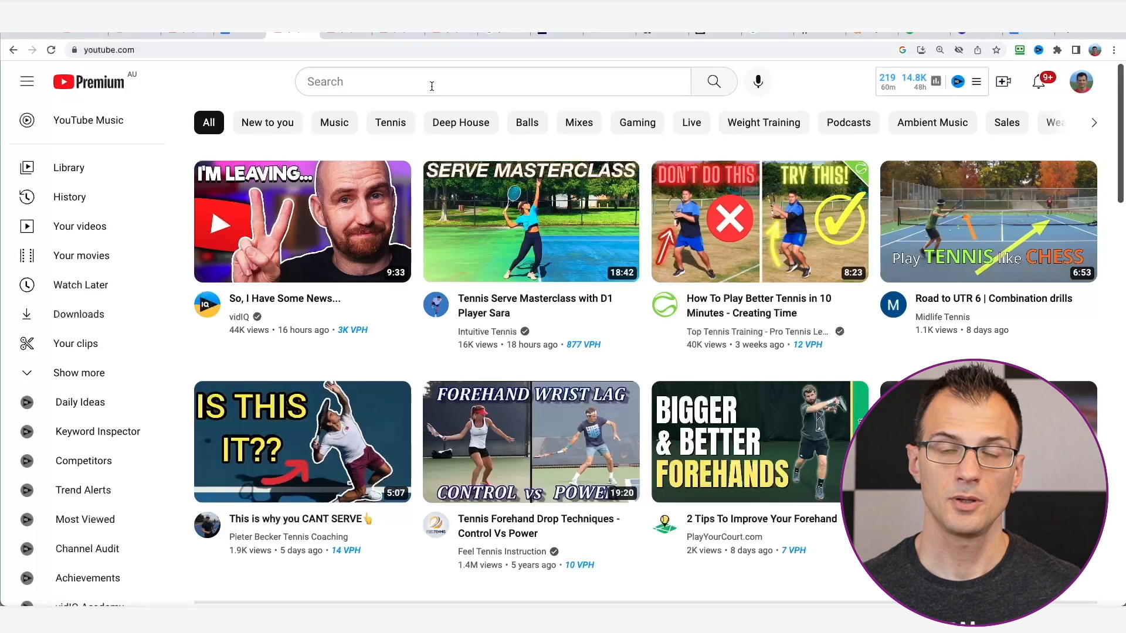
Switch to YouTube, enter "affirmations" as the search term and run the suggested search "affirmations for success"
{"action": "key", "text": "super+5"}
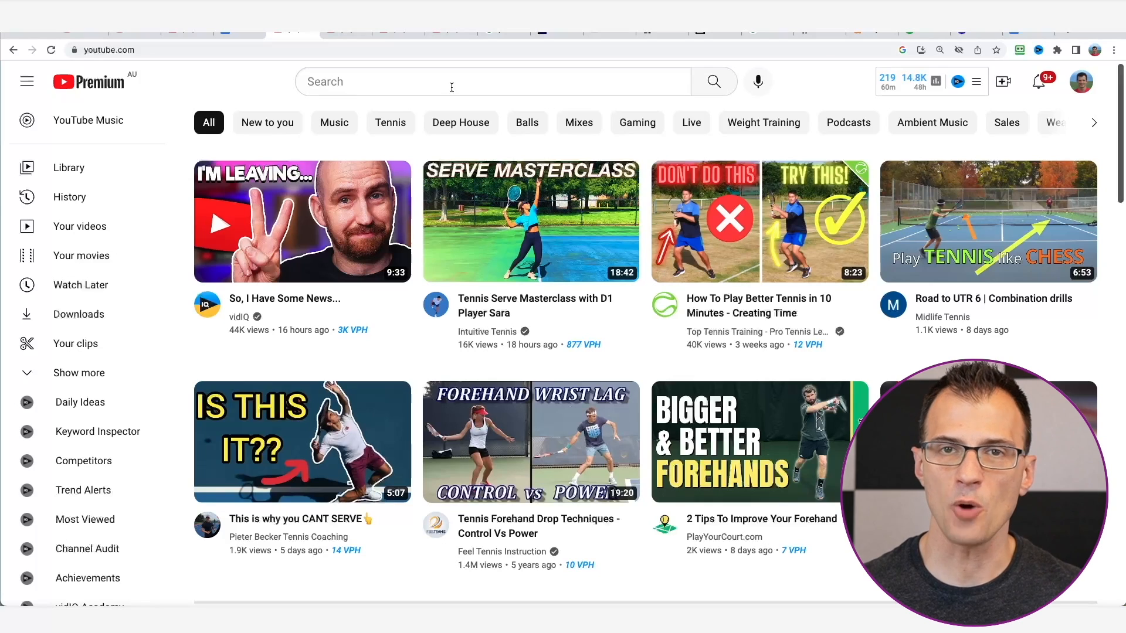
{"action": "left_click", "coordinate": [451, 87]}
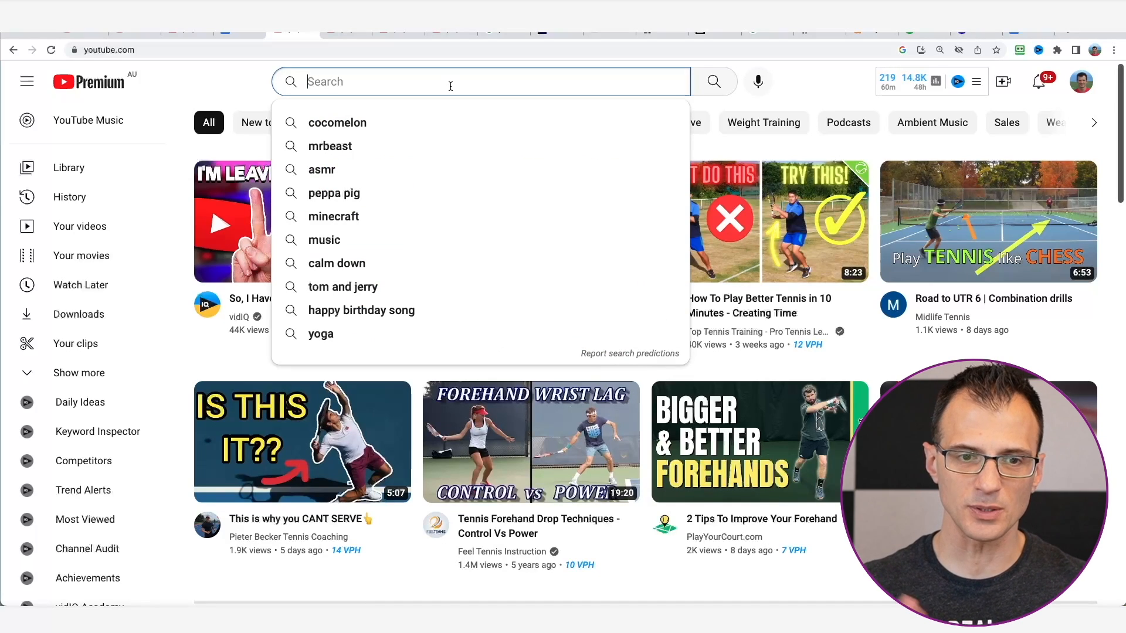
{"action": "type", "text": "a"}
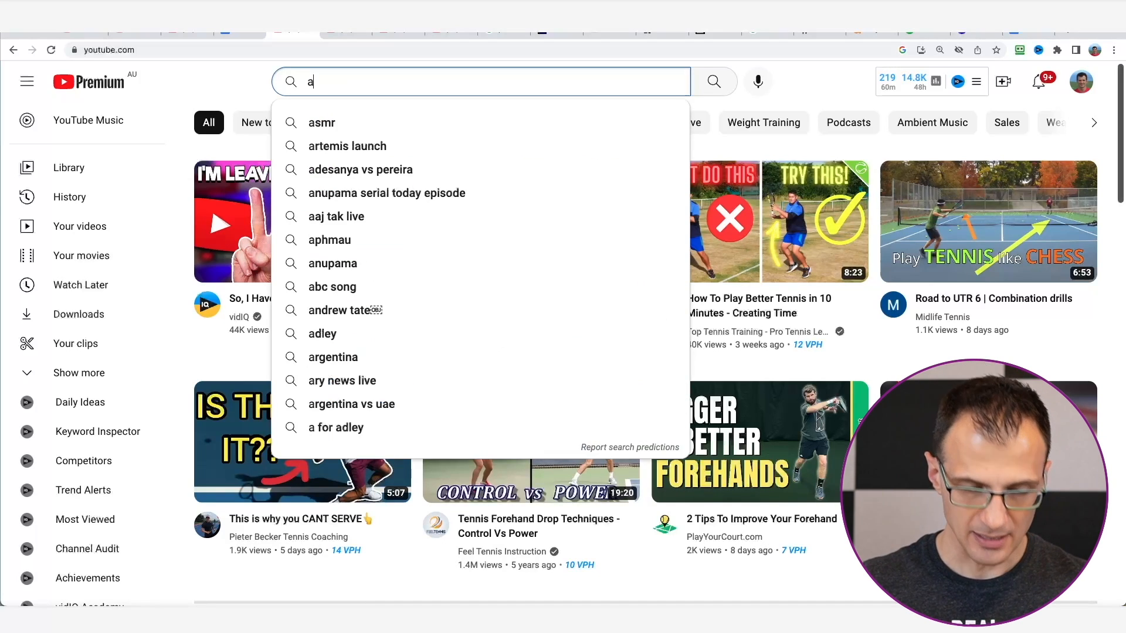
{"action": "type", "text": "ffirmations"}
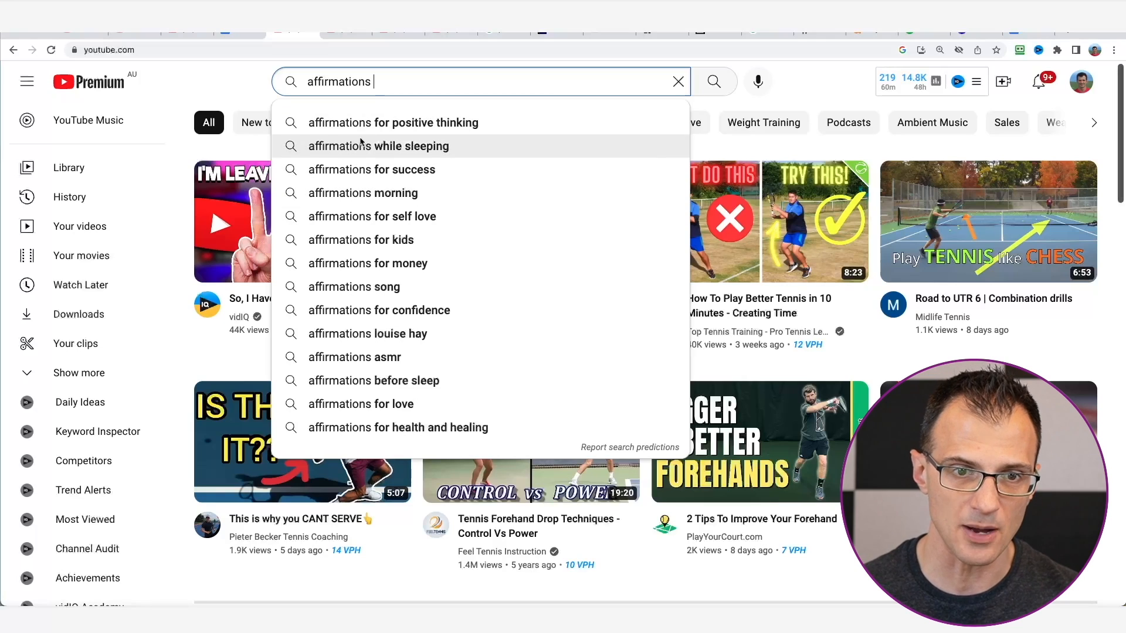
{"action": "left_click", "coordinate": [426, 174]}
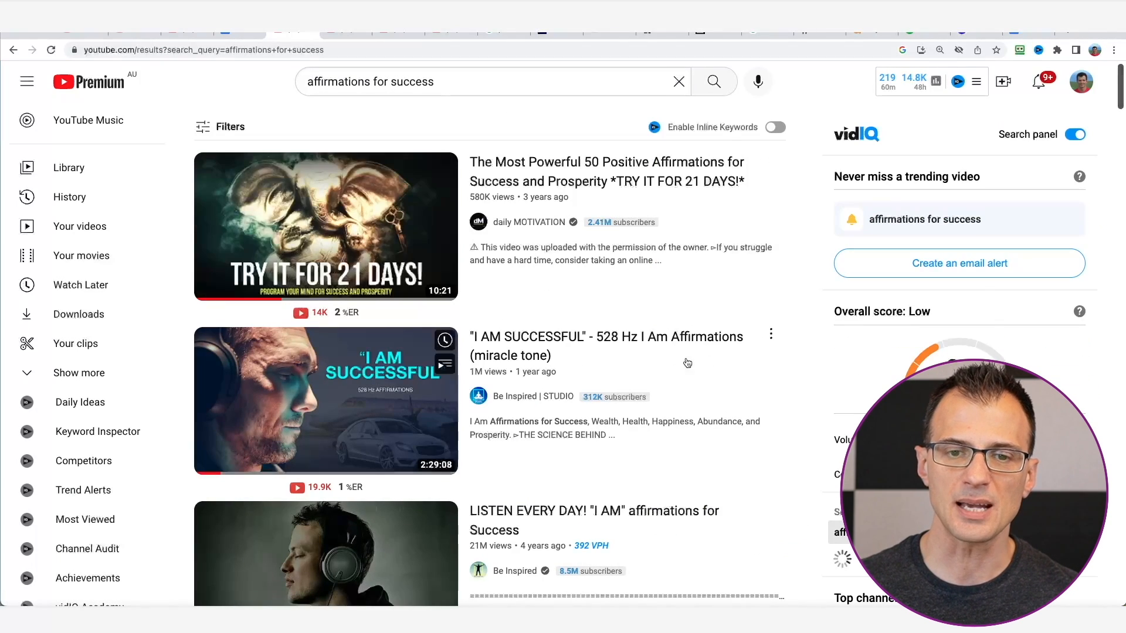
Browse the search results, open the daily MOTIVATION channel and look through its uploaded videos
{"action": "scroll", "coordinate": [703, 358], "scroll_direction": "down", "scroll_amount": 1}
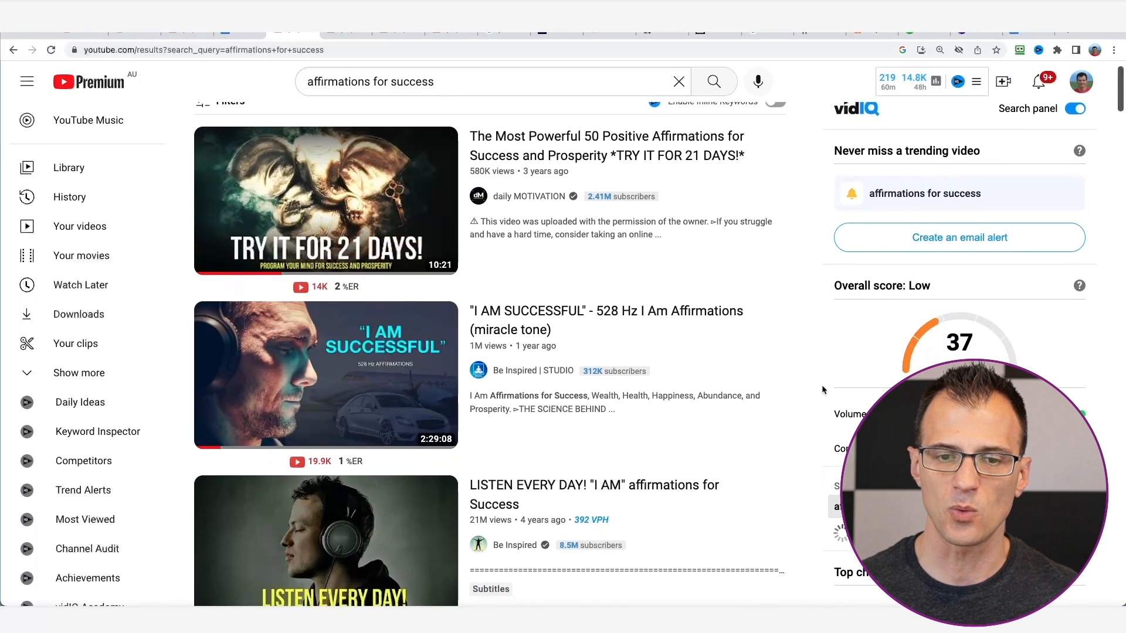
{"action": "scroll", "coordinate": [606, 300], "scroll_direction": "up", "scroll_amount": 1}
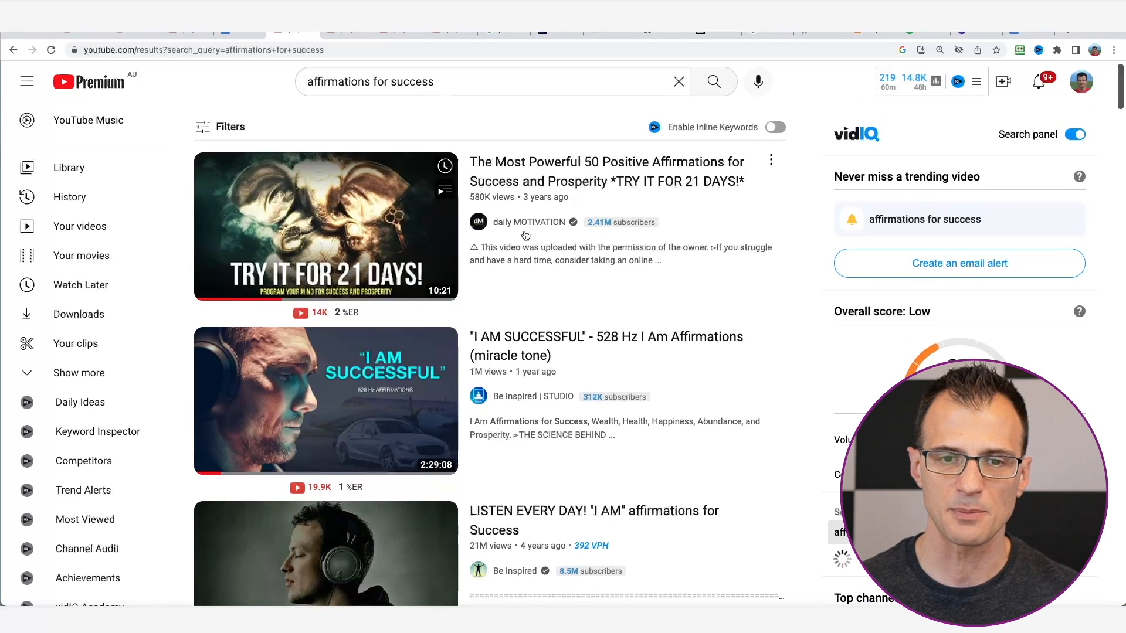
{"action": "left_click", "coordinate": [522, 222]}
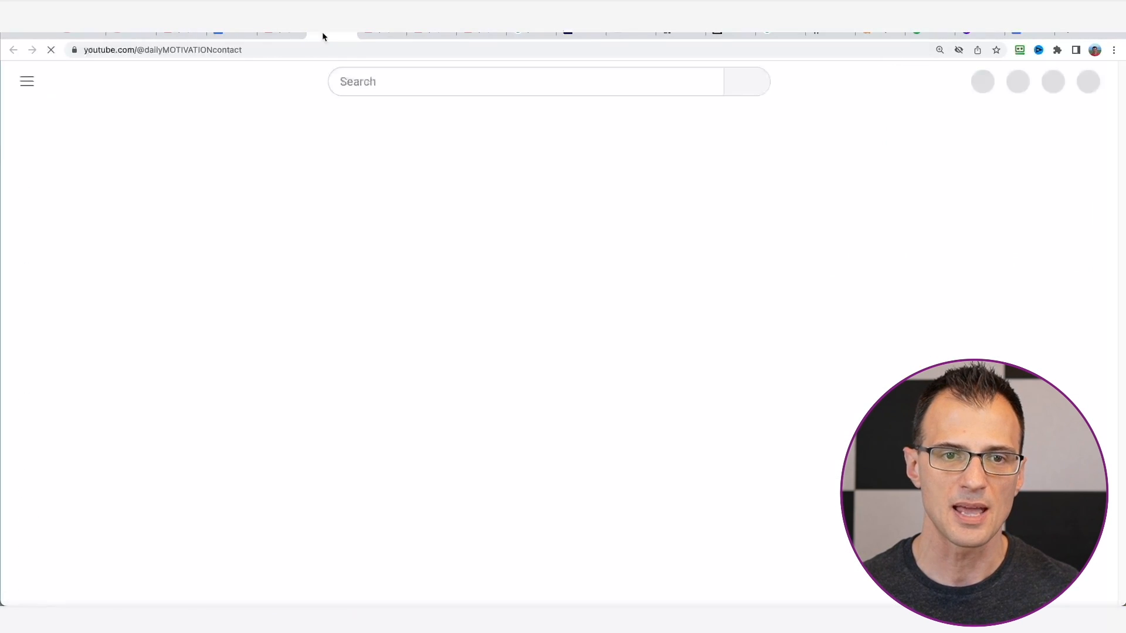
{"action": "left_click", "coordinate": [381, 349]}
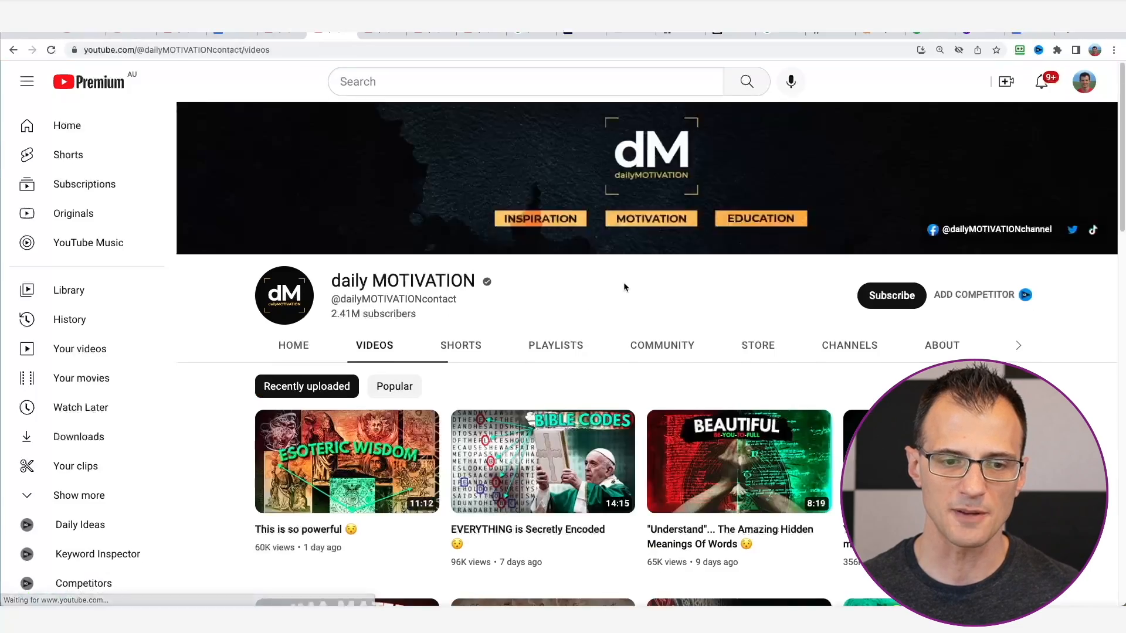
{"action": "scroll", "coordinate": [622, 283], "scroll_direction": "down", "scroll_amount": 3}
{"action": "left_click_drag", "start_coordinate": [1113, 163], "coordinate": [1083, 360]}
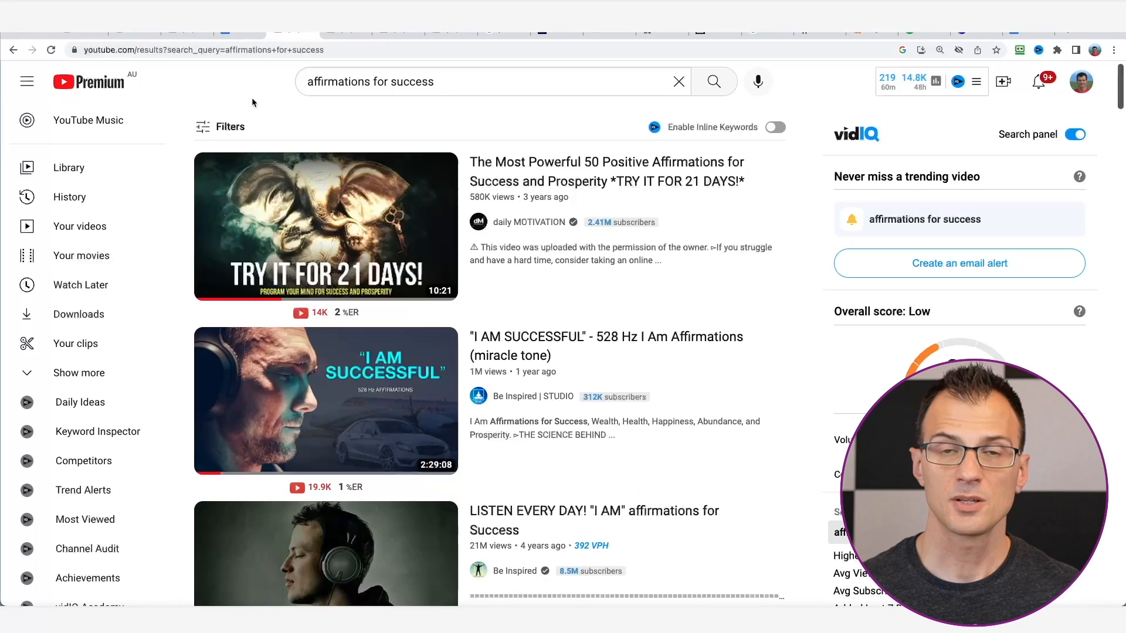
Copy the search term "affirmations for success" and add a "Keyword:" line above the title line in the "Concept of the Video" document
{"action": "left_click", "coordinate": [458, 81]}
{"action": "triple_click", "coordinate": [458, 82]}
{"action": "key", "text": "ctrl+c"}
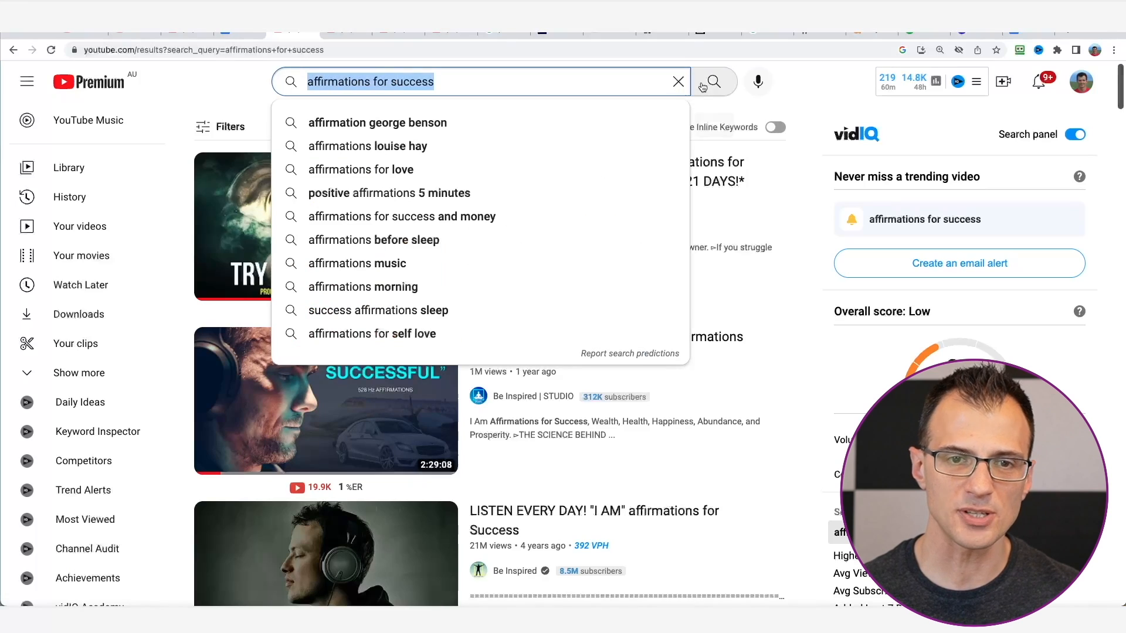
{"action": "left_click", "coordinate": [1030, 34]}
{"action": "left_click", "coordinate": [359, 203]}
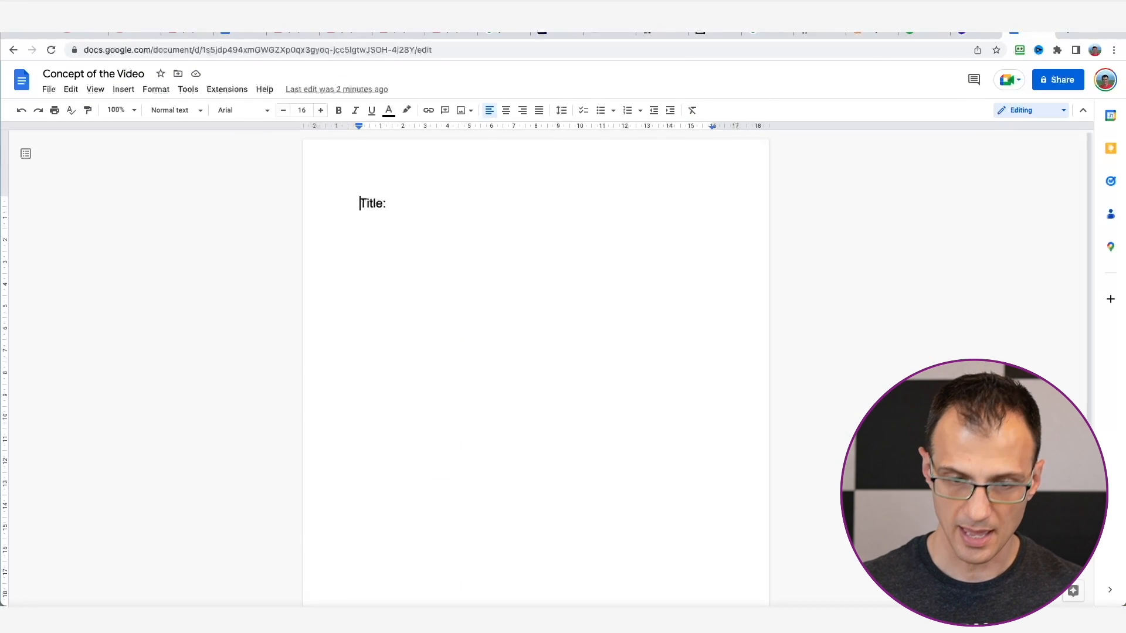
{"action": "key", "text": "Return"}
{"action": "key", "text": "Up"}
{"action": "type", "text": "Keyword:"}
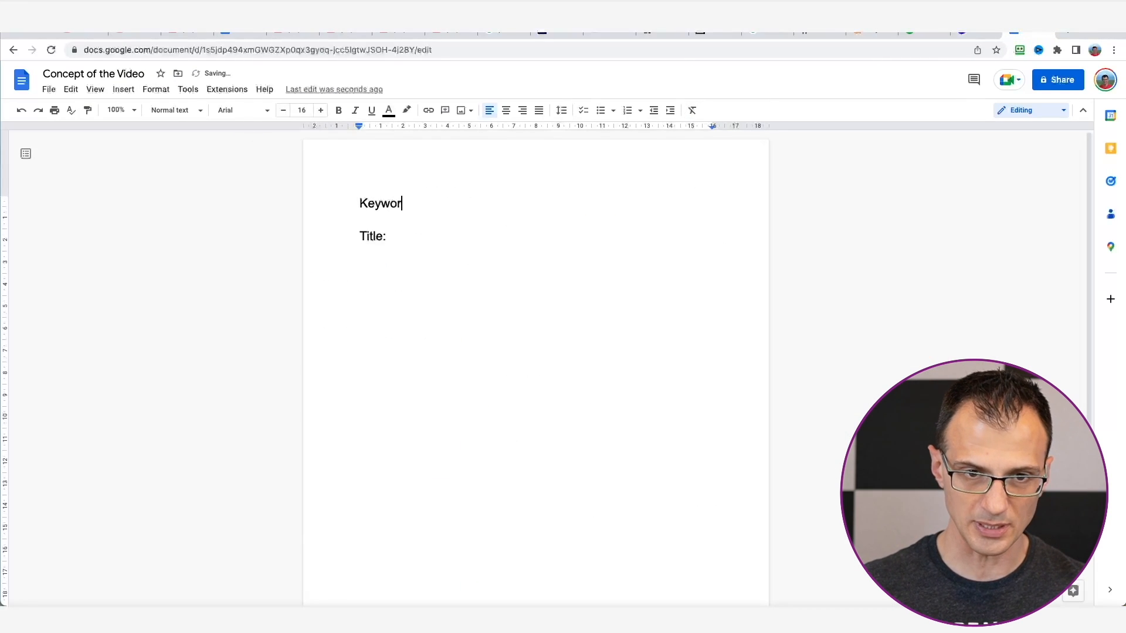
Paste the copied search term below "Keyword:" and add an empty line below "Title:"
{"action": "key", "text": "Return"}
{"action": "key", "text": "ctrl+v"}
{"action": "key", "text": "Return"}
{"action": "key", "text": "Down"}
{"action": "key", "text": "End"}
{"action": "key", "text": "Return"}
Copy the title of the first YouTube search result and paste it under "Title:" in the concept document
{"action": "left_click", "coordinate": [287, 35]}
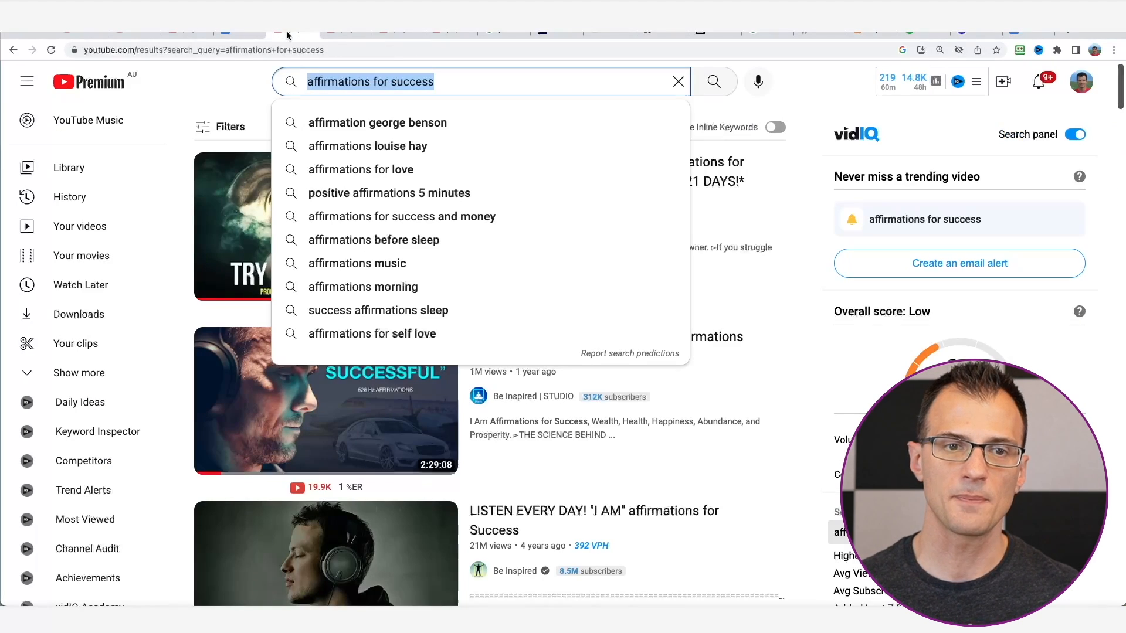
{"action": "left_click", "coordinate": [224, 92]}
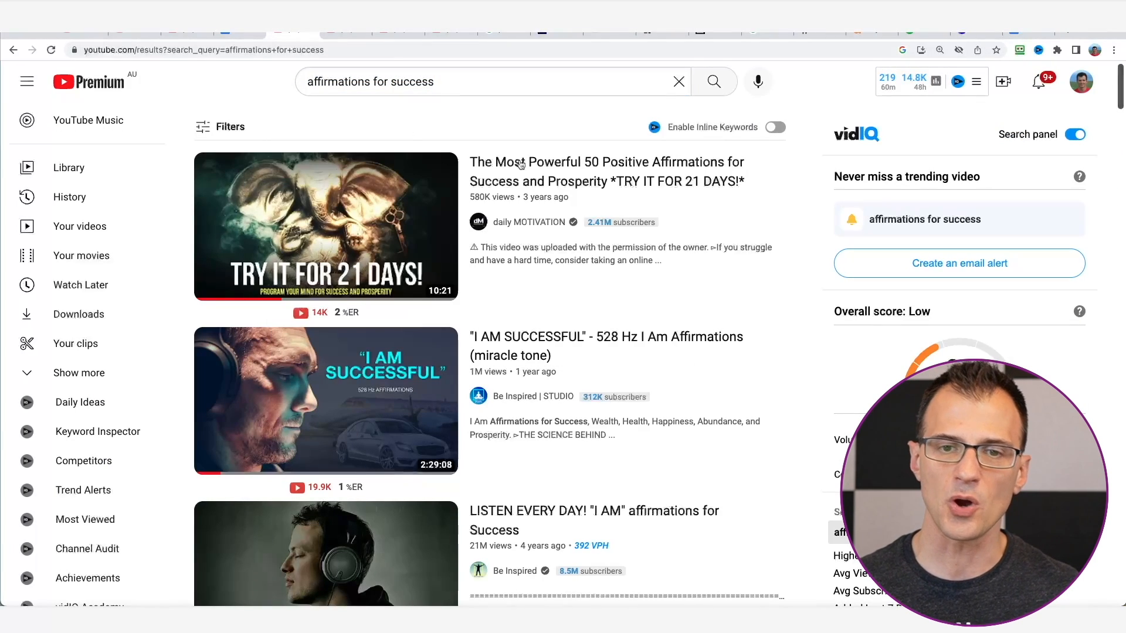
{"action": "left_click_drag", "start_coordinate": [464, 153], "coordinate": [743, 183]}
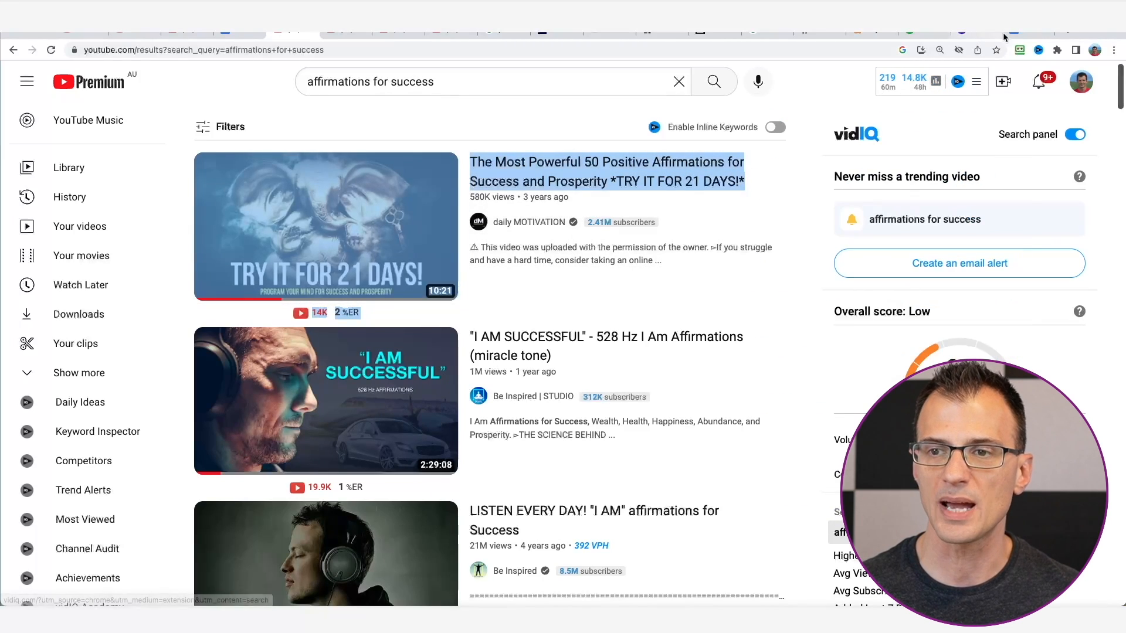
{"action": "left_click", "coordinate": [1030, 36]}
{"action": "type", "text": "10:21 NOW PLAYING 14K     2 %ER The Most Powerful 50 Positive Affirmations for Success and Prosperity *TRY IT FOR 21 DAYS!*"}
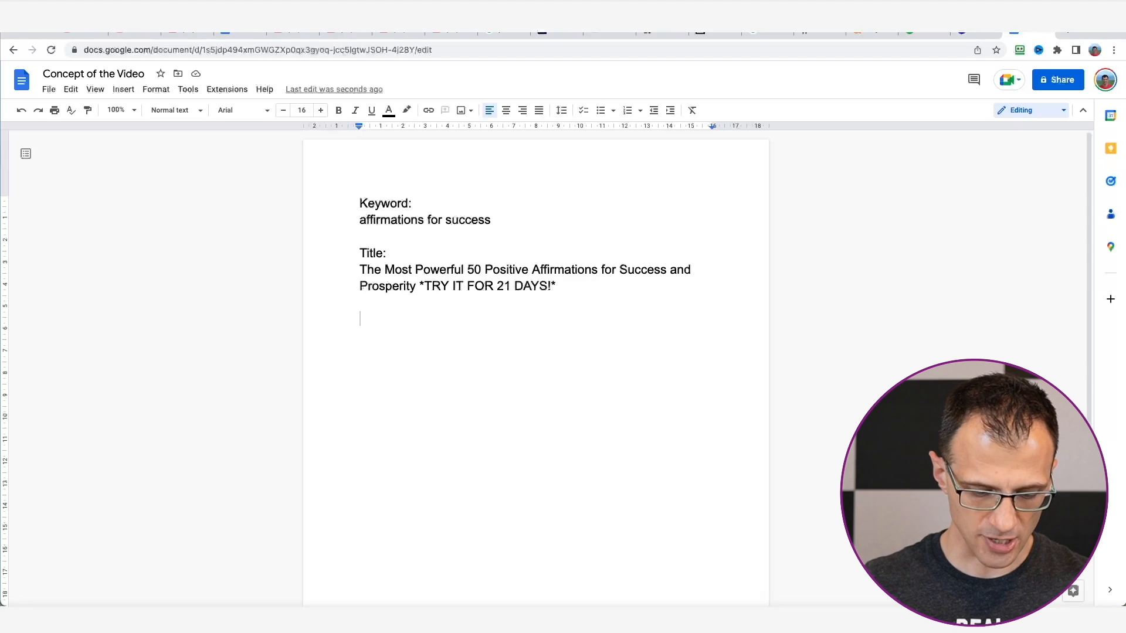
Write the title "The Most Effective 50 Affirmations for Success *DO THESE FOR 14 DAYS!*" and delete the copied example title
{"action": "type", "text": "The Most Effective 50 Affirmatio"}
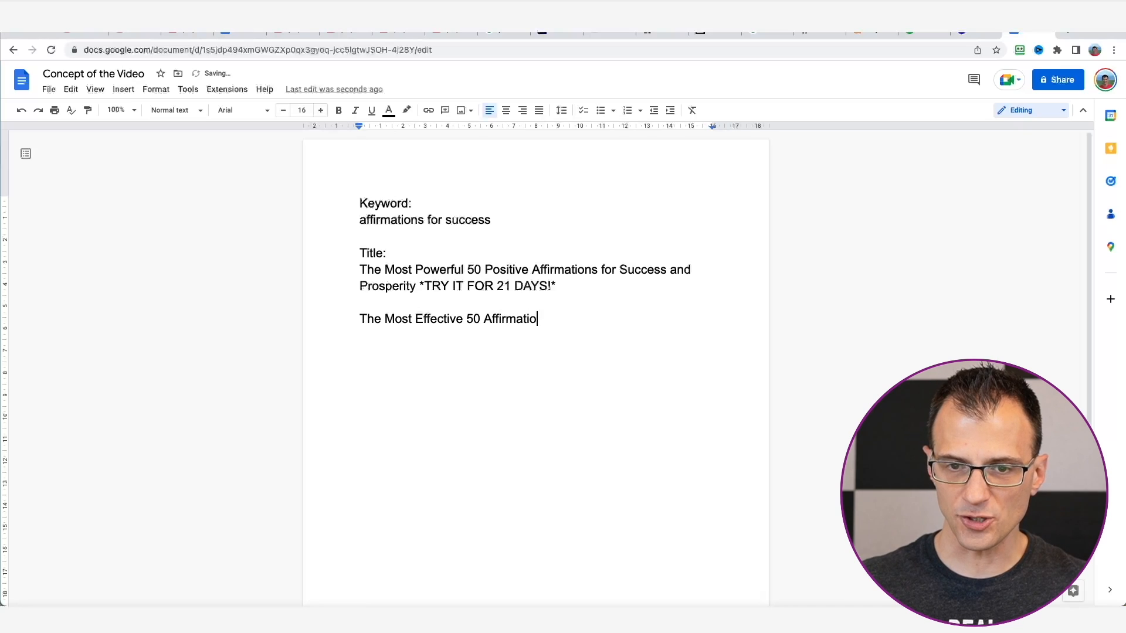
{"action": "type", "text": "ss *DO THESE FOR 14 DYA"}
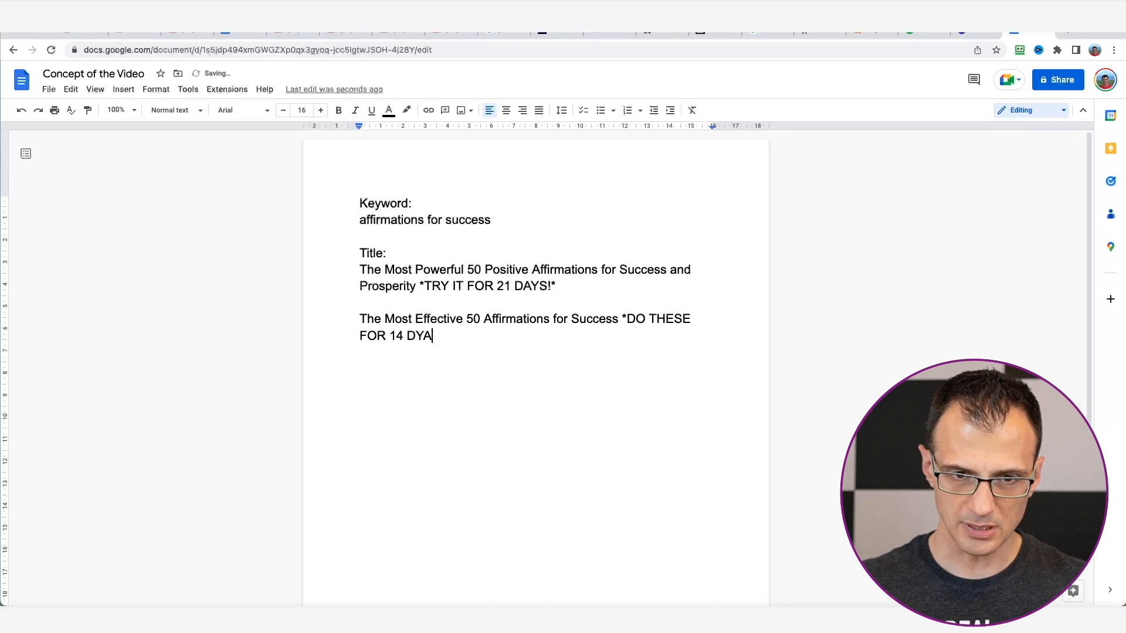
{"action": "key", "text": "shift+Up"}
{"action": "key", "text": "shift+Up"}
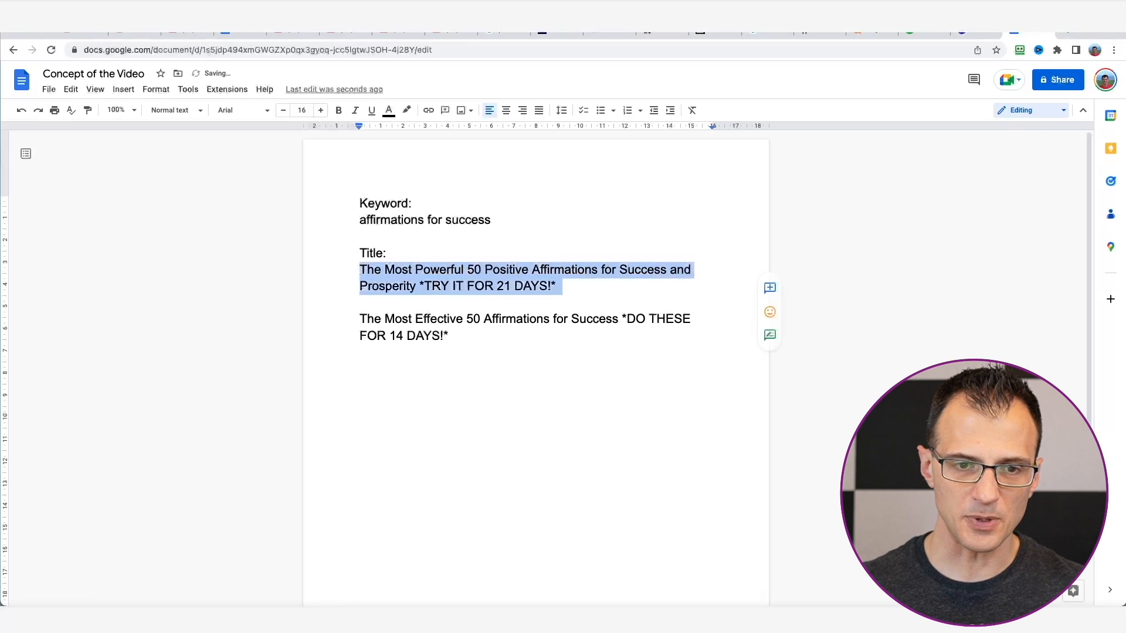
{"action": "key", "text": "BackSpace"}
{"action": "key", "text": "Delete"}
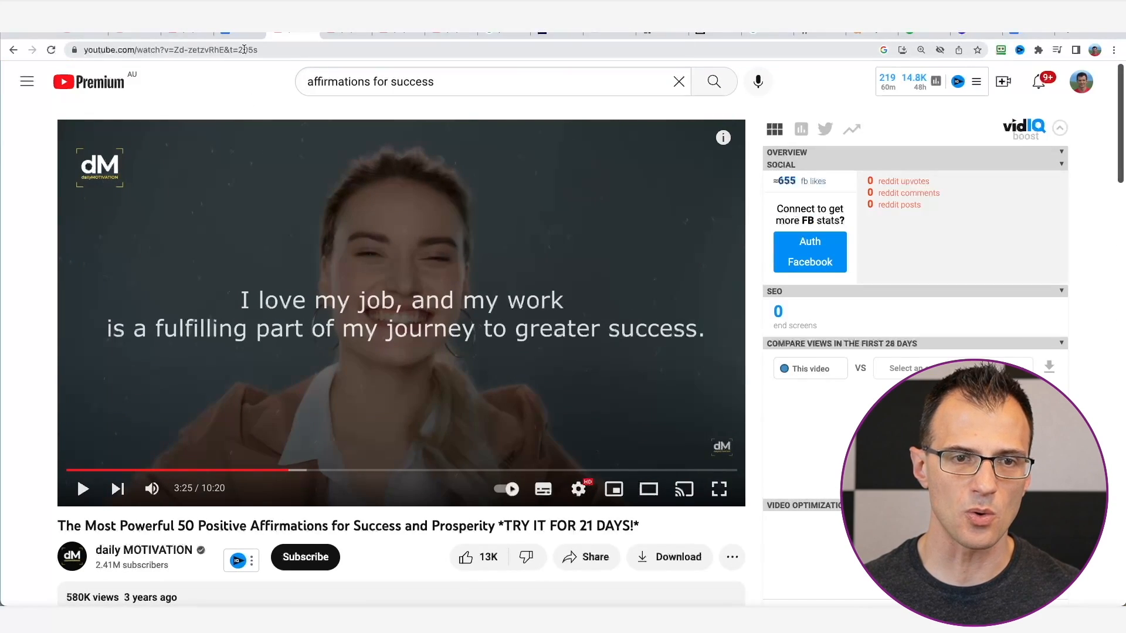
Copy the example video's address without its time parameter and add it to the concept document under "Link to an example video:"
{"action": "left_click", "coordinate": [243, 49]}
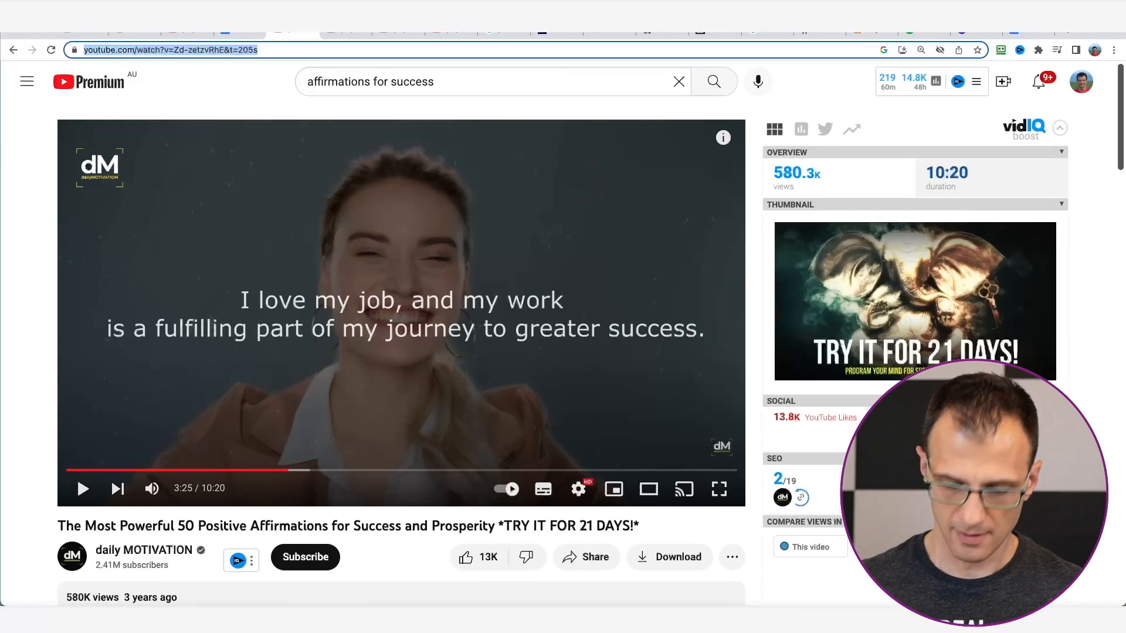
{"action": "key", "text": "End"}
{"action": "key", "text": "BackSpace"}
{"action": "key", "text": "BackSpace"}
{"action": "key", "text": "BackSpace"}
{"action": "key", "text": "BackSpace"}
{"action": "key", "text": "BackSpace"}
{"action": "key", "text": "BackSpace"}
{"action": "key", "text": "BackSpace"}
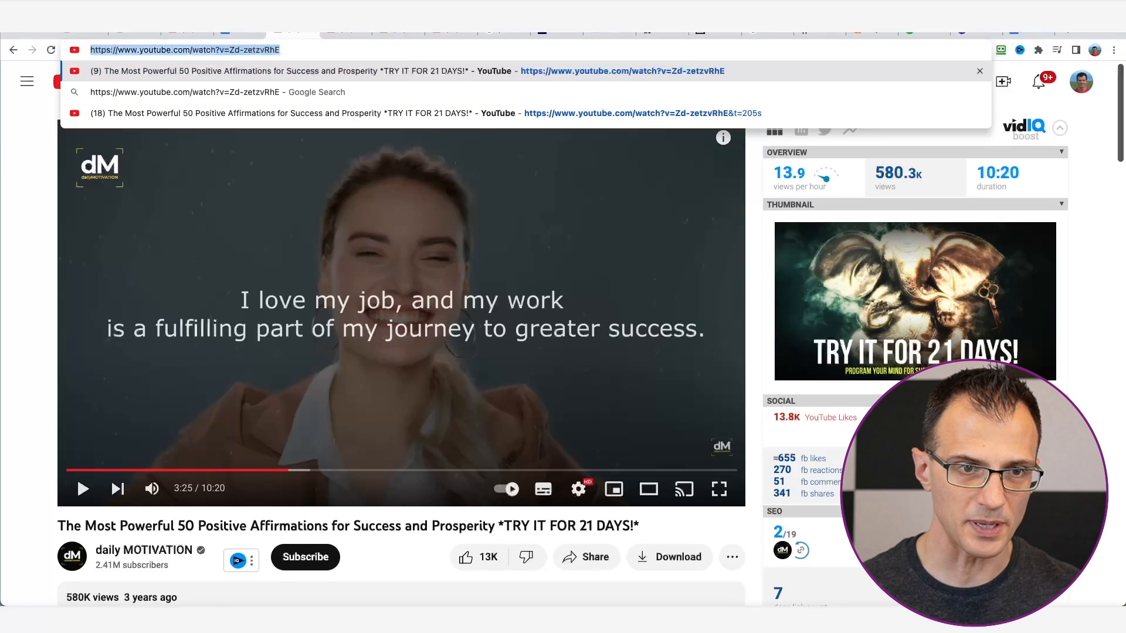
{"action": "key", "text": "super+a"}
{"action": "key", "text": "super+x"}
{"action": "left_click", "coordinate": [1020, 32]}
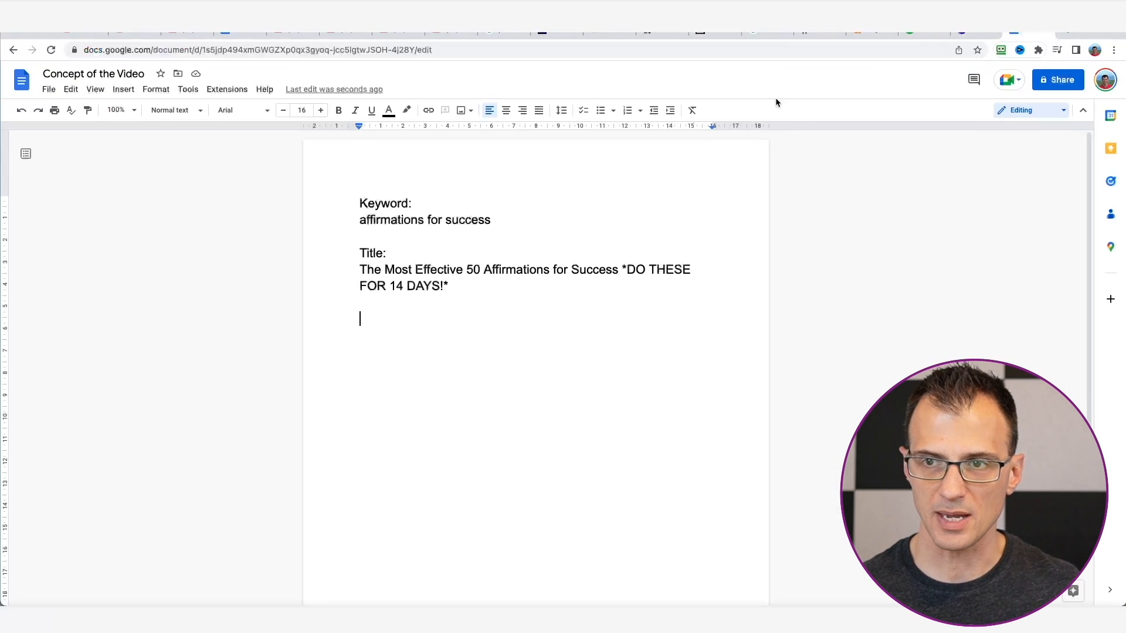
{"action": "type", "text": "Link"}
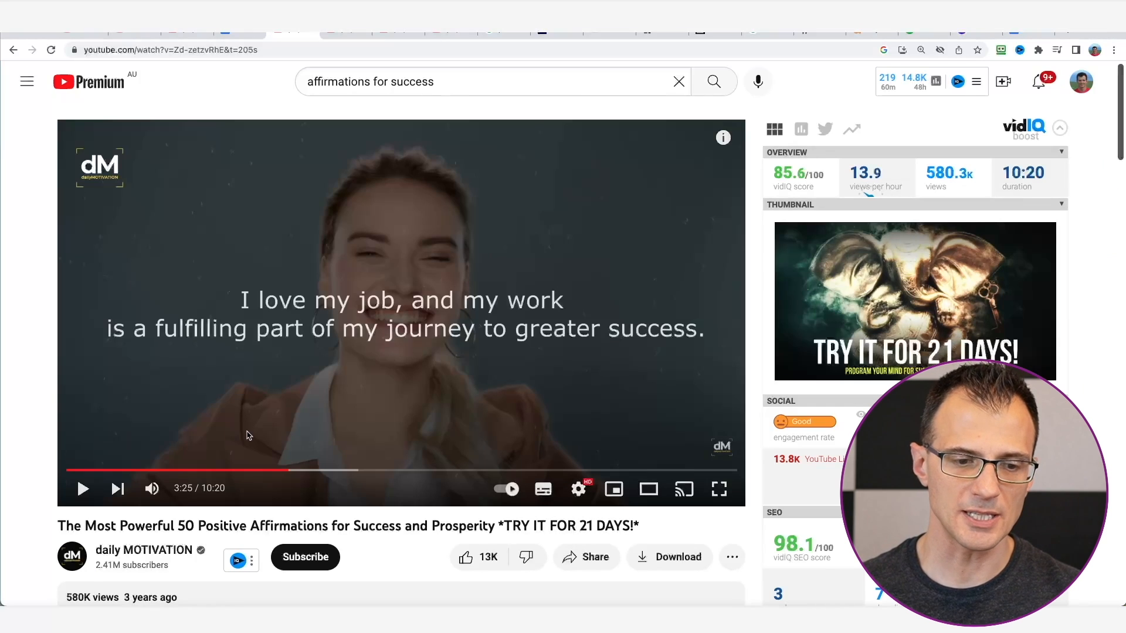
Play the example video from 1:14 to see how an affirmation is presented, and pause it at 1:22
{"action": "left_click", "coordinate": [146, 470]}
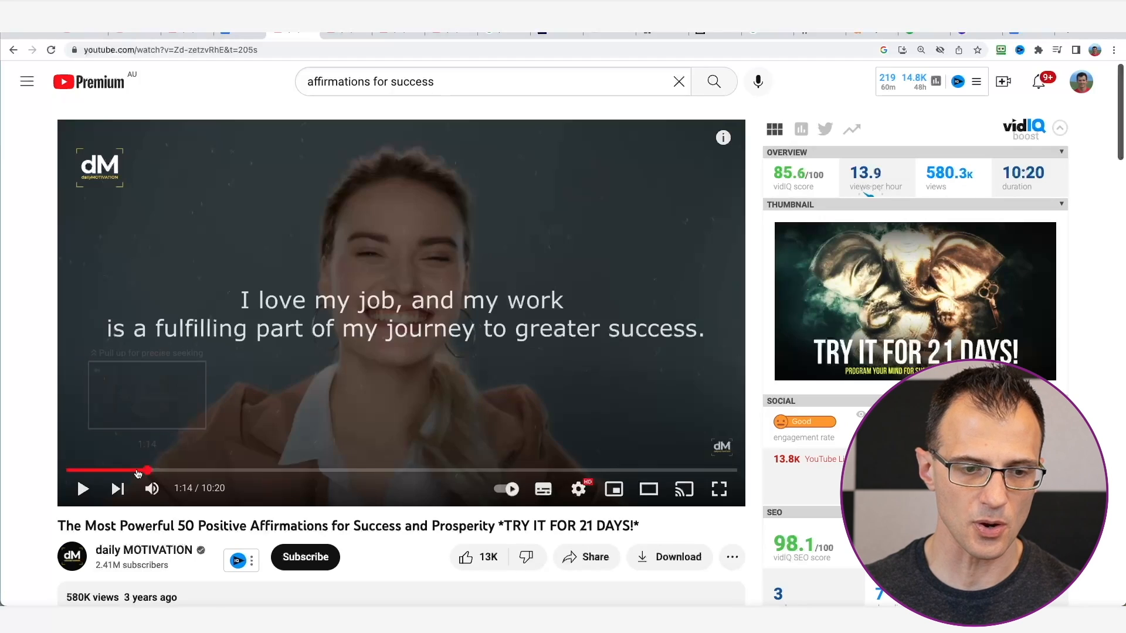
{"action": "left_click", "coordinate": [74, 488]}
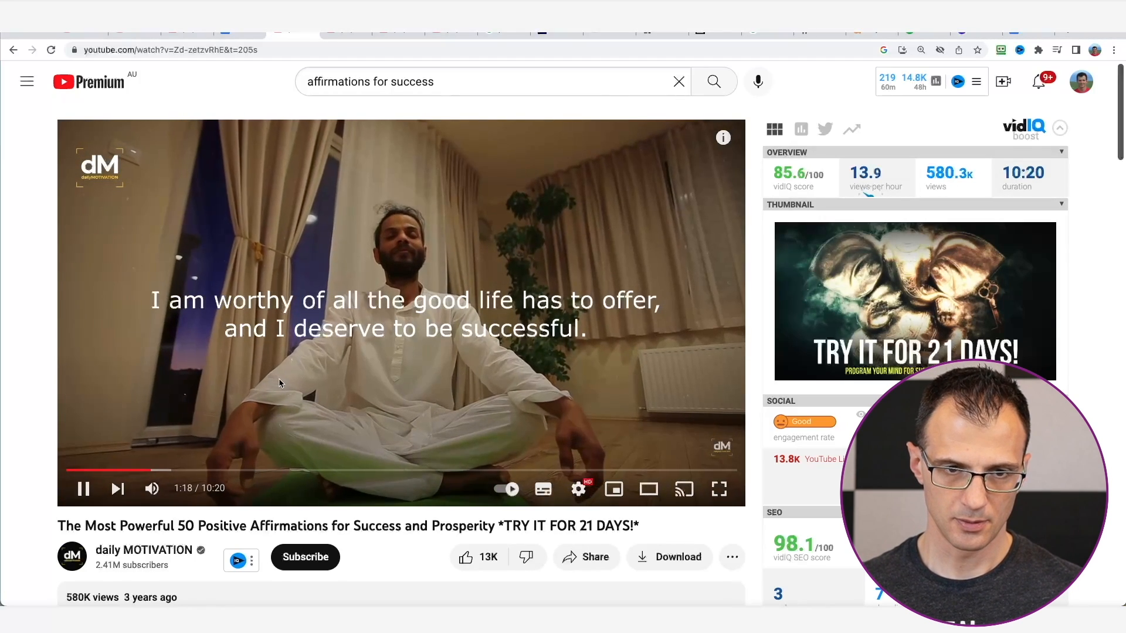
{"action": "left_click", "coordinate": [396, 370]}
{"action": "left_click", "coordinate": [388, 359]}
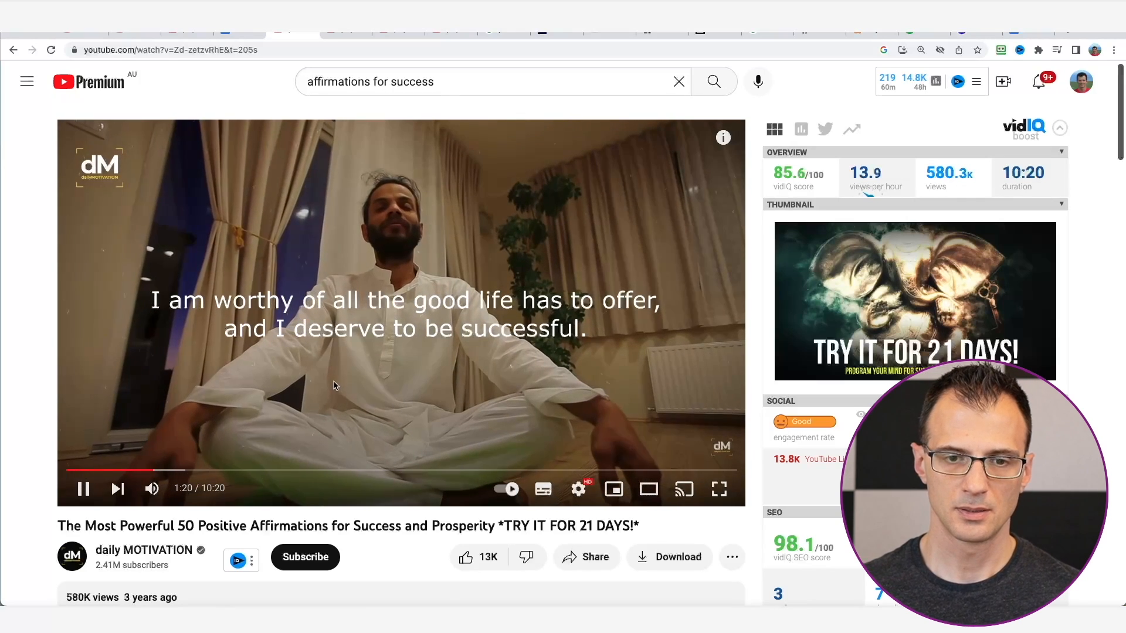
{"action": "left_click", "coordinate": [83, 489]}
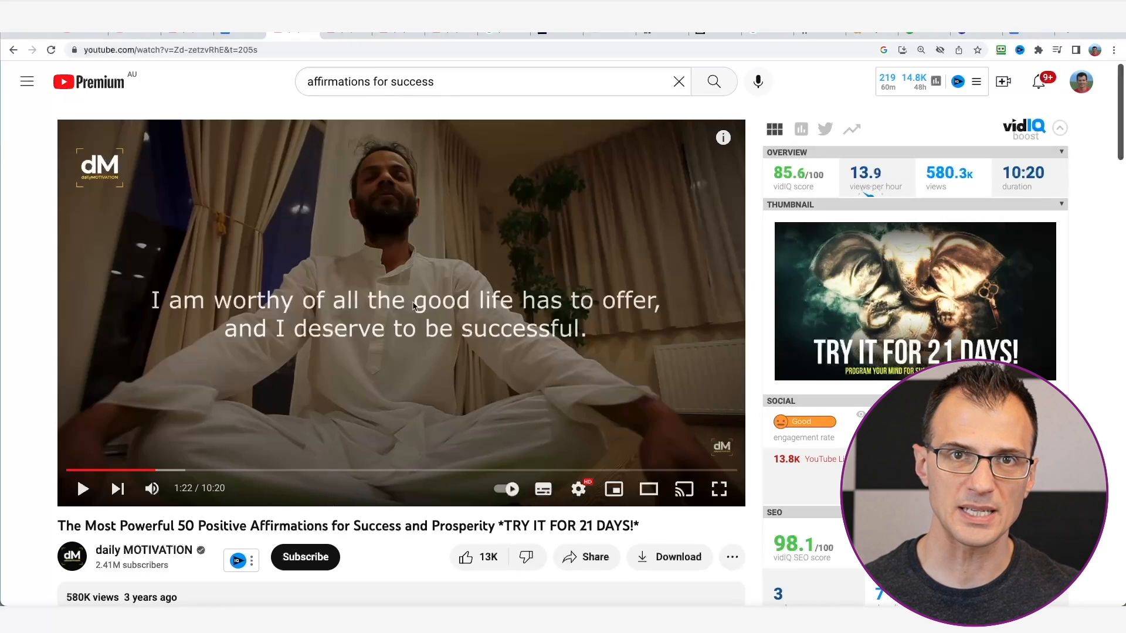
Sample further passages of the example video around 2:19, 4:02, 3:05 and 2:32, muting the sound, and pause it
{"action": "left_click", "coordinate": [221, 470]}
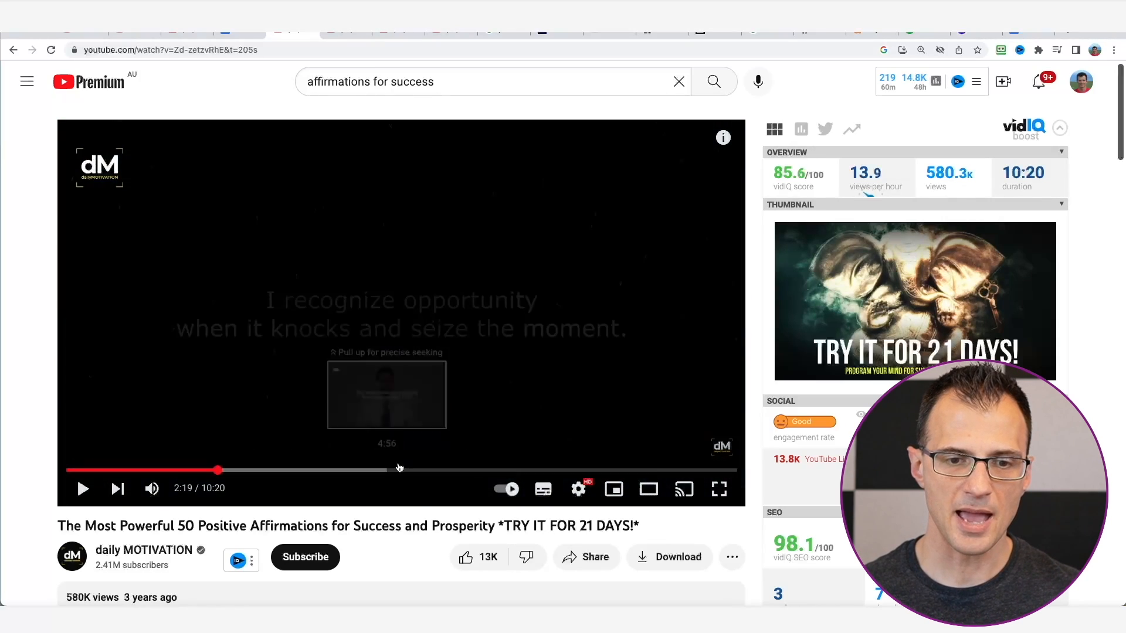
{"action": "left_click", "coordinate": [326, 469]}
{"action": "left_click", "coordinate": [352, 389]}
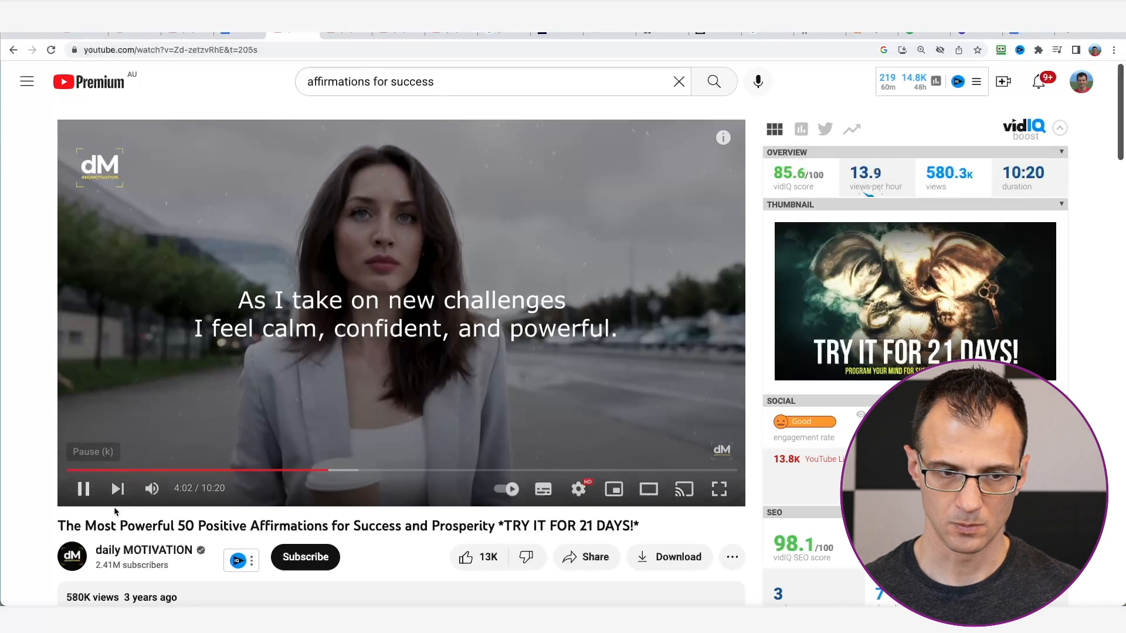
{"action": "left_click", "coordinate": [152, 489]}
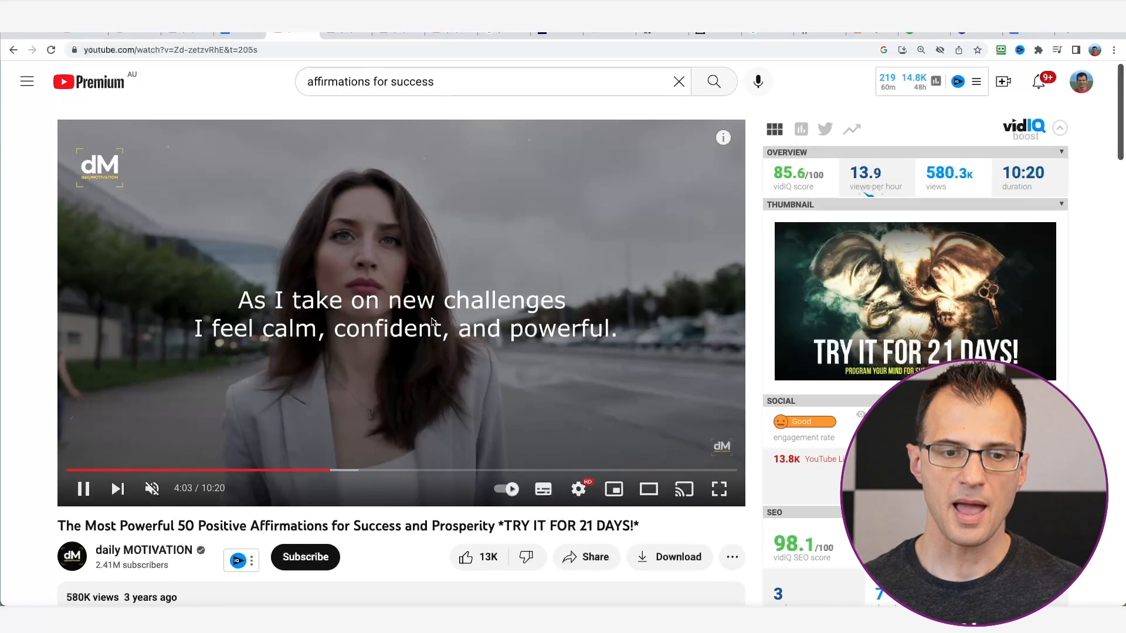
{"action": "left_click_drag", "start_coordinate": [330, 470], "coordinate": [266, 467]}
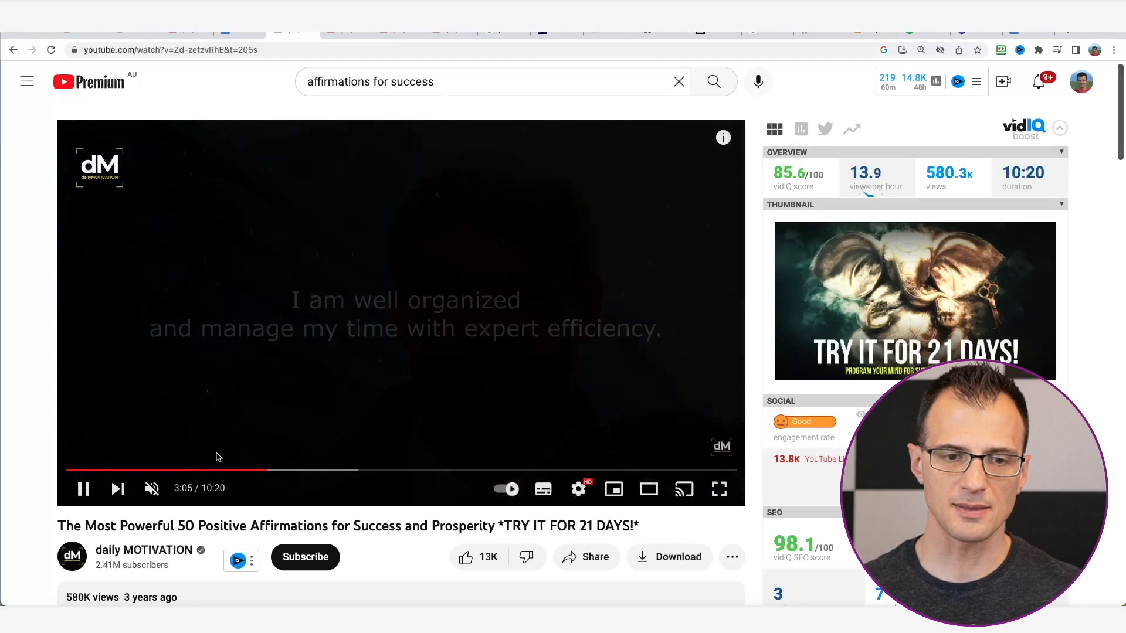
{"action": "left_click", "coordinate": [229, 469]}
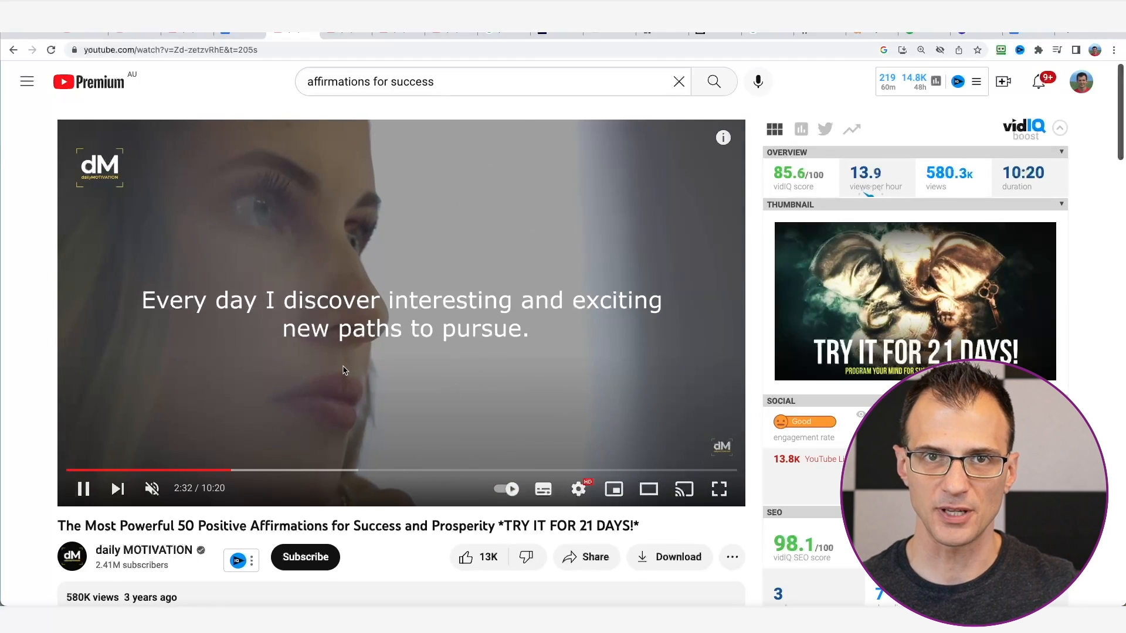
{"action": "left_click", "coordinate": [359, 373]}
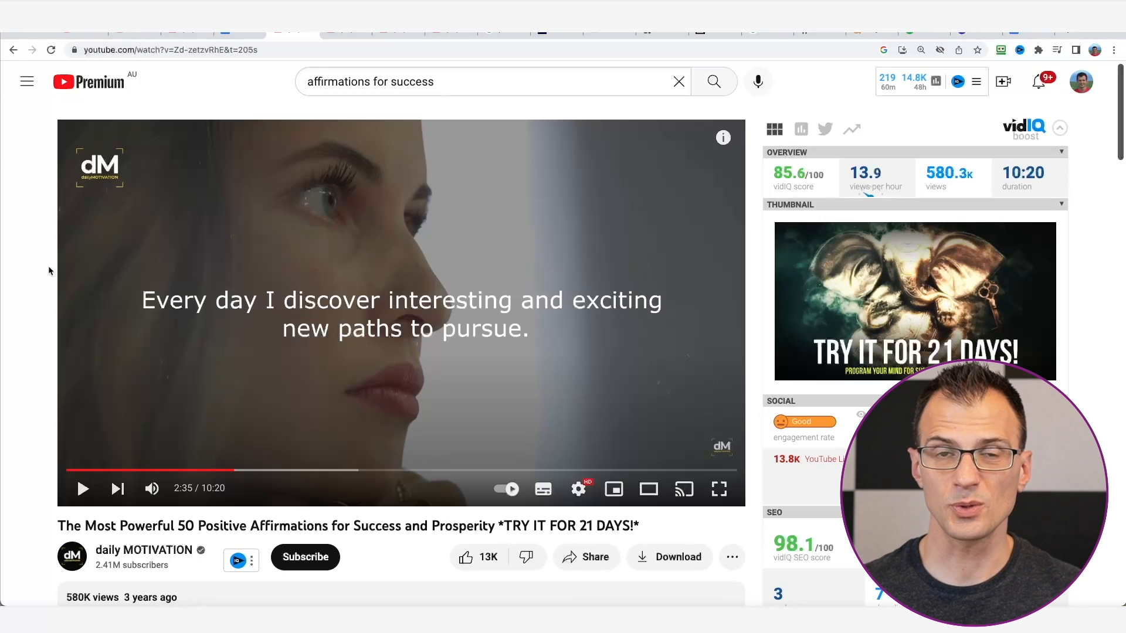
Show the example video's transcript, copy its text and paste it into the concept document below the example video link
{"action": "scroll", "coordinate": [670, 399], "scroll_direction": "down", "scroll_amount": 5}
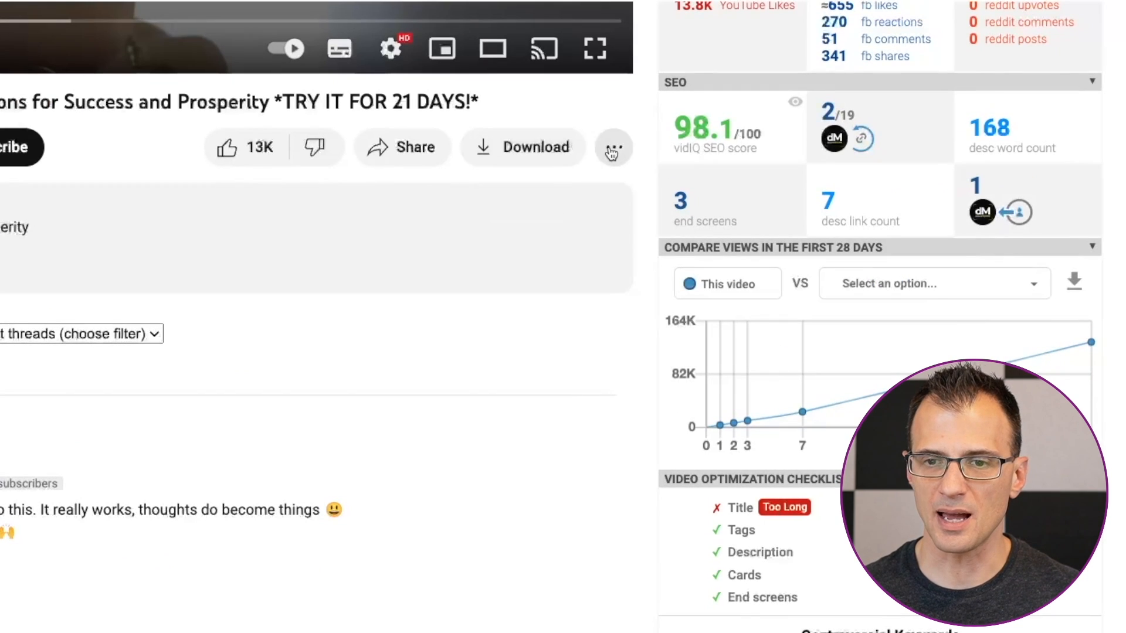
{"action": "left_click", "coordinate": [732, 256]}
{"action": "left_click", "coordinate": [692, 346]}
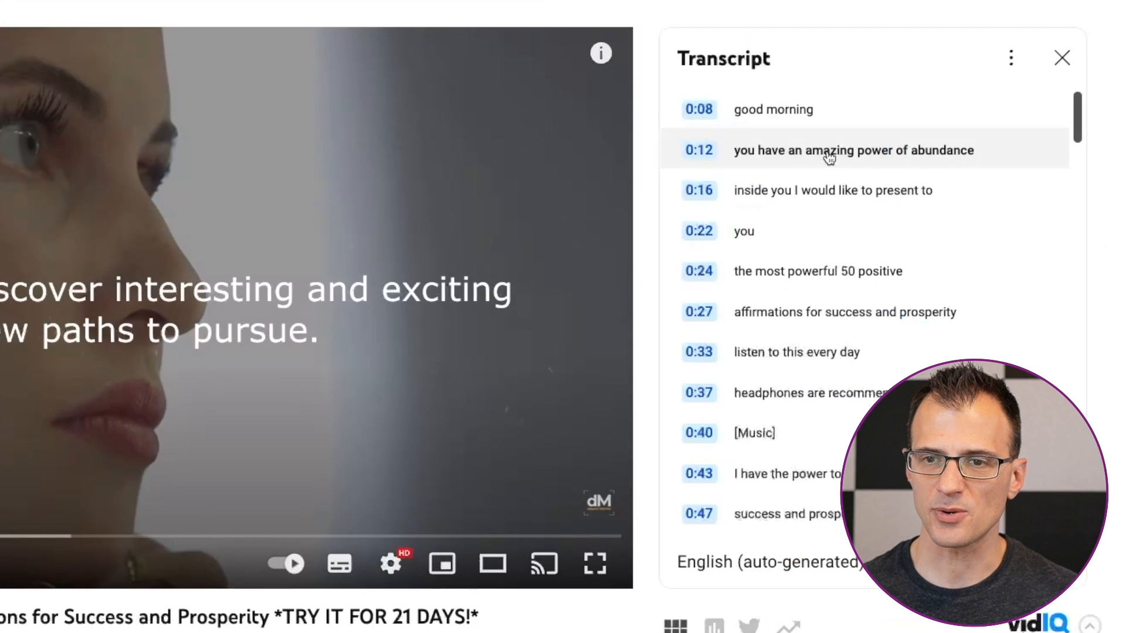
{"action": "left_click_drag", "start_coordinate": [738, 104], "coordinate": [884, 231]}
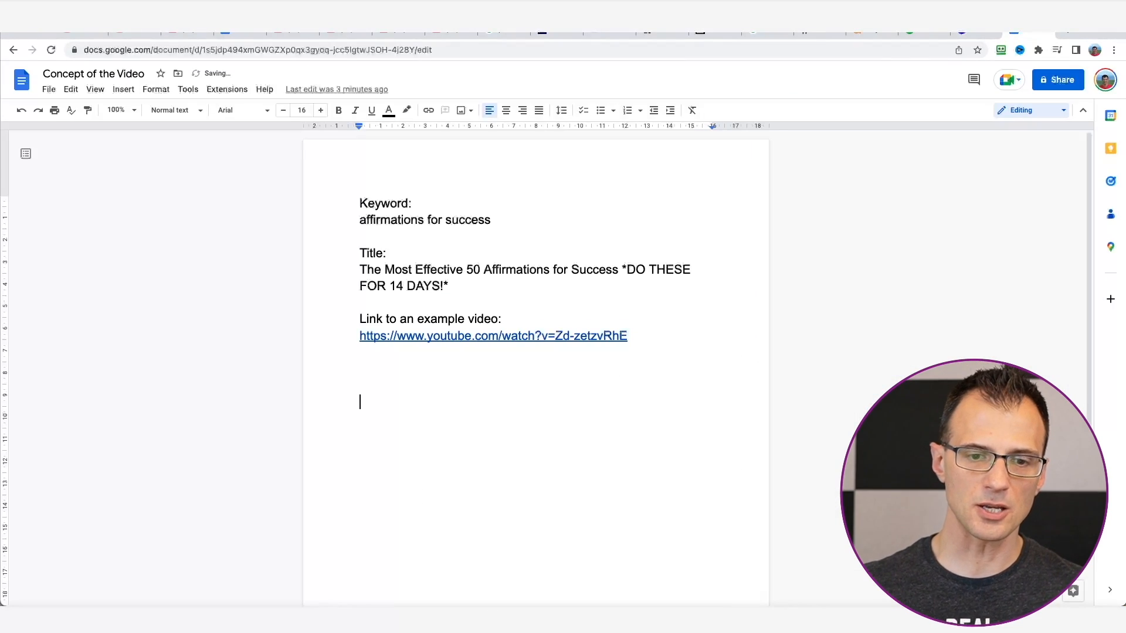
{"action": "key", "text": "ctrl+v"}
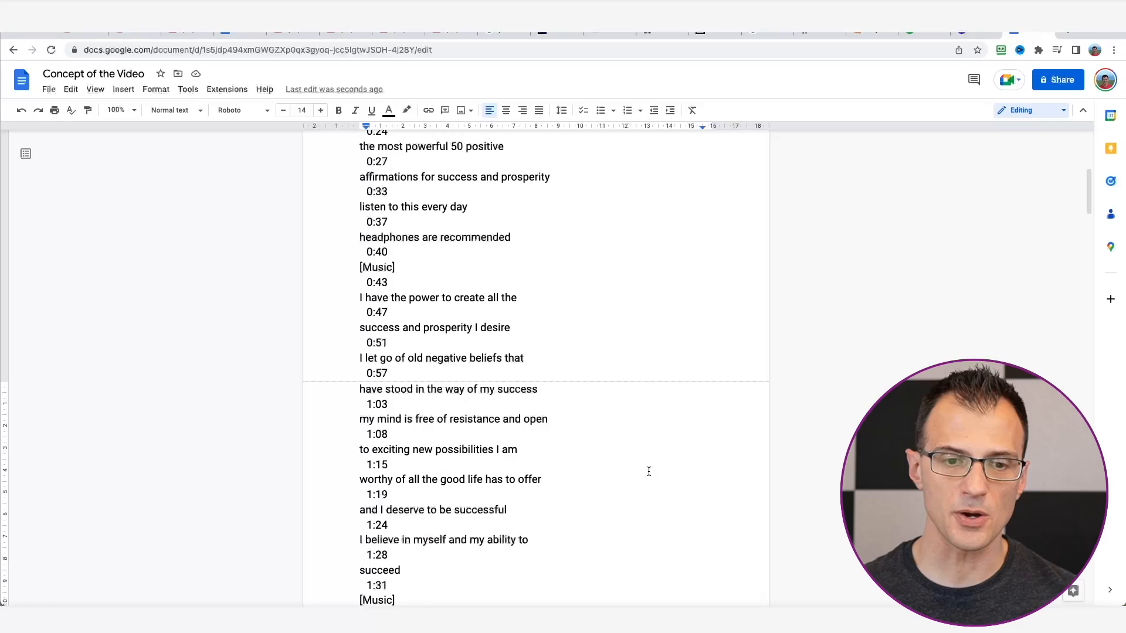
{"action": "scroll", "coordinate": [600, 474], "scroll_direction": "up", "scroll_amount": 3}
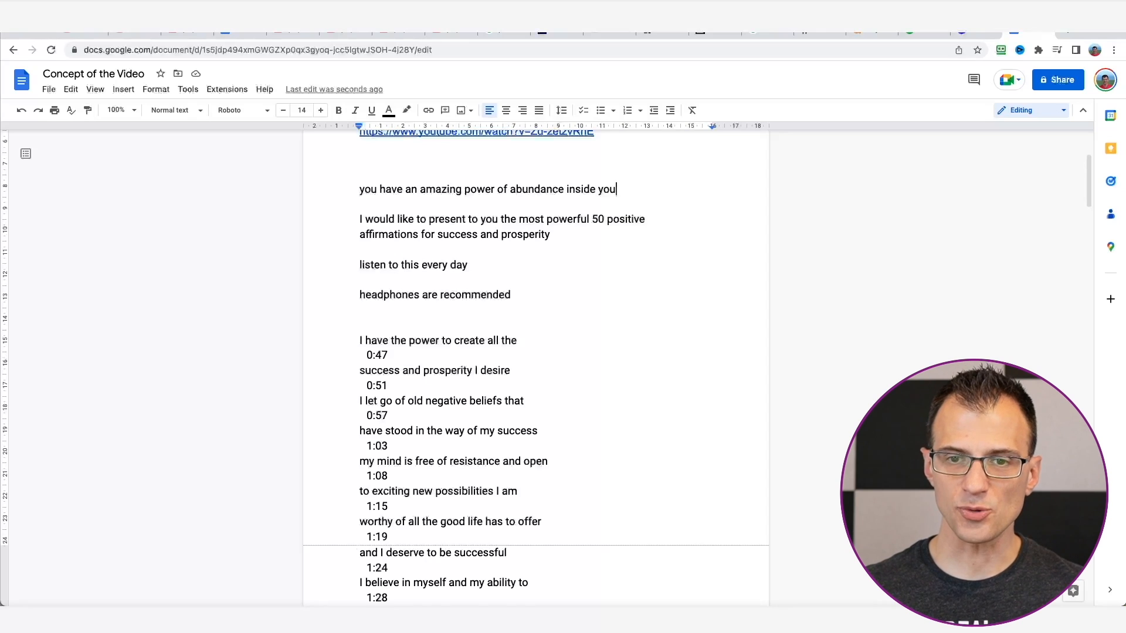
Add reworded bullets beneath the intro lines, including "Here are the most effective 50 affirmations for success and abundance", and remove the headphones line
{"action": "key", "text": "Return"}
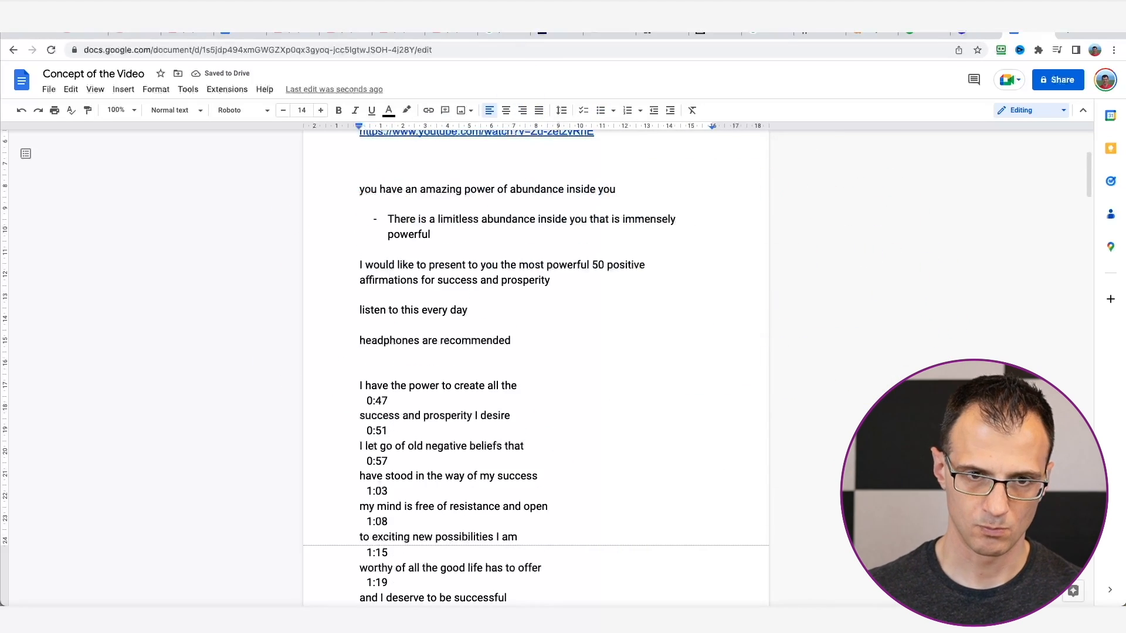
{"action": "type", "text": "Here are the most effective 50 affirmations for success and abundance"}
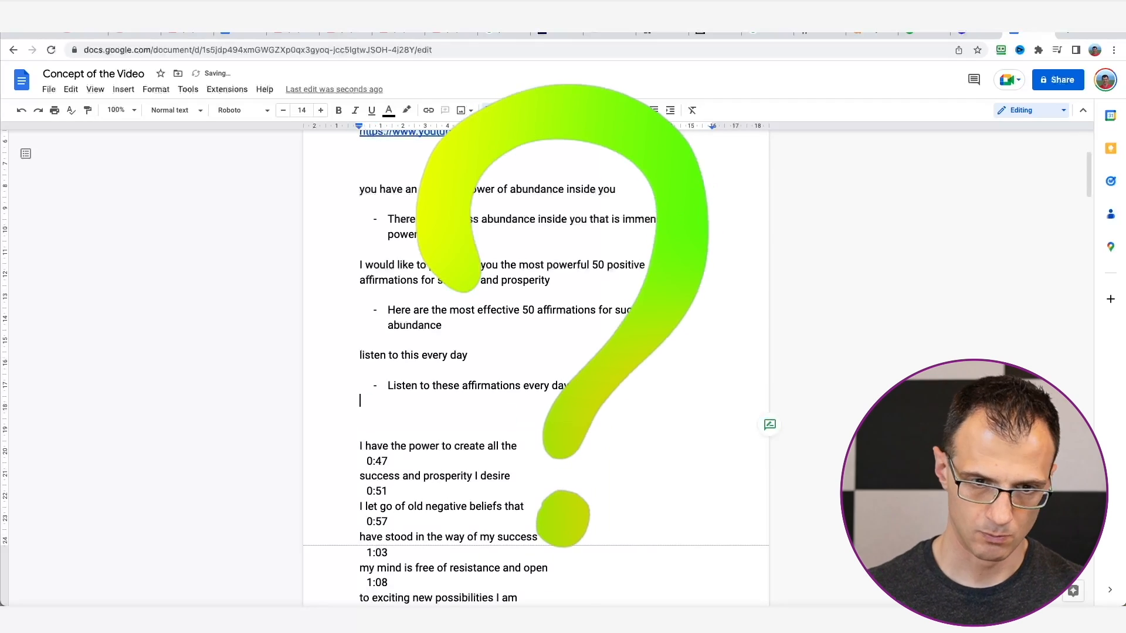
Compare the original introduction lines with their reworded bullets, highlighting each passage in turn
{"action": "left_click_drag", "start_coordinate": [359, 168], "coordinate": [606, 157]}
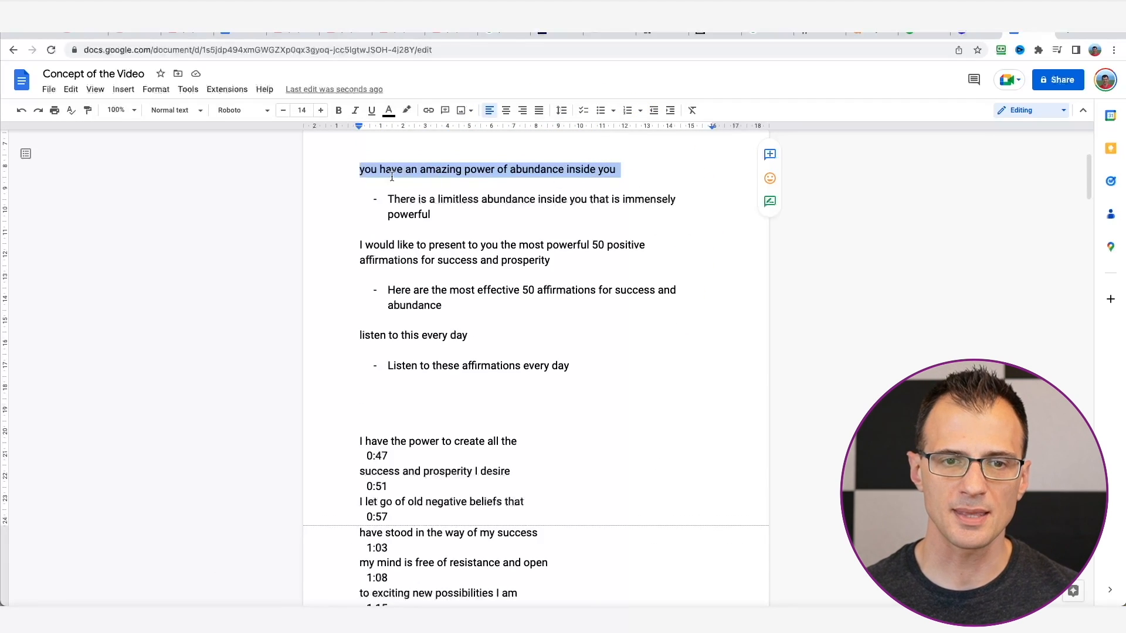
{"action": "left_click", "coordinate": [348, 184]}
{"action": "left_click_drag", "start_coordinate": [348, 175], "coordinate": [611, 173]}
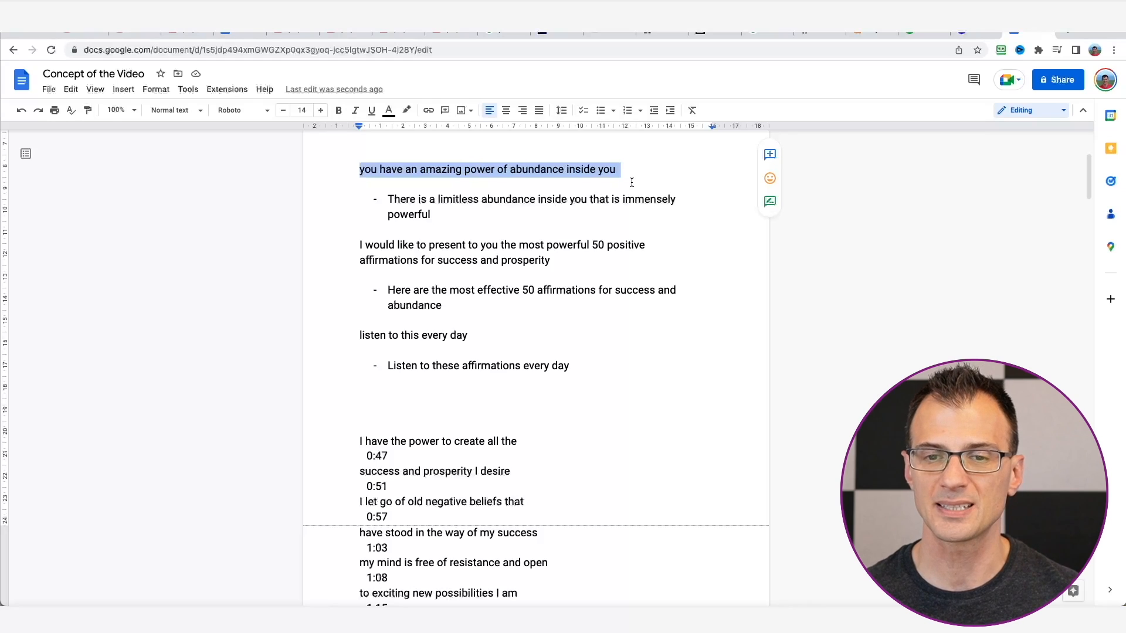
{"action": "left_click_drag", "start_coordinate": [431, 216], "coordinate": [387, 199]}
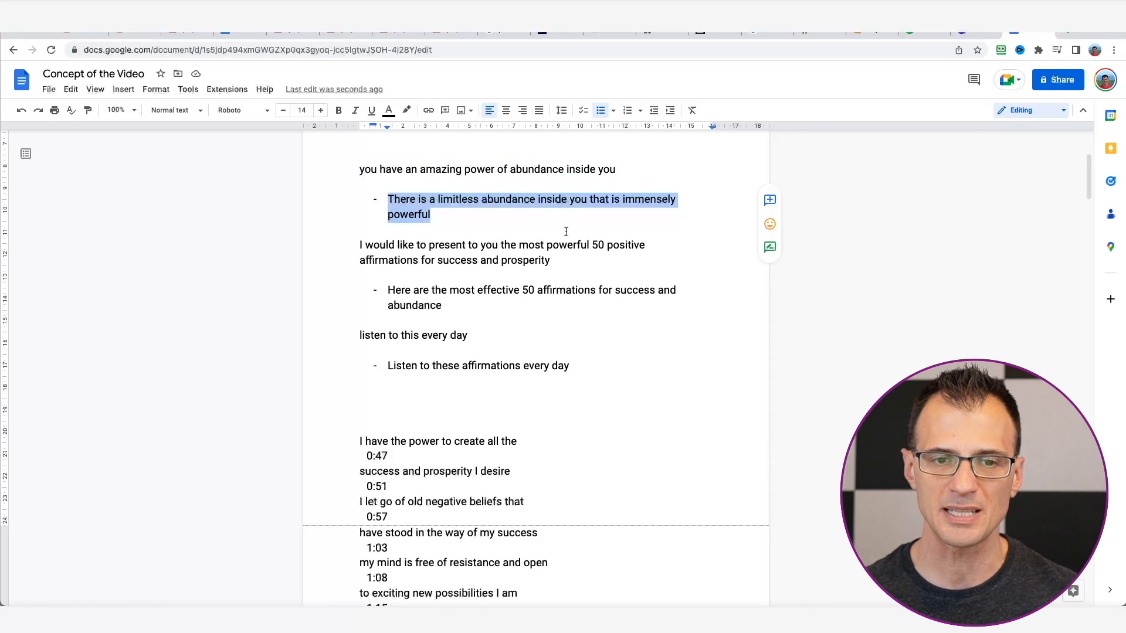
{"action": "left_click_drag", "start_coordinate": [345, 243], "coordinate": [485, 305]}
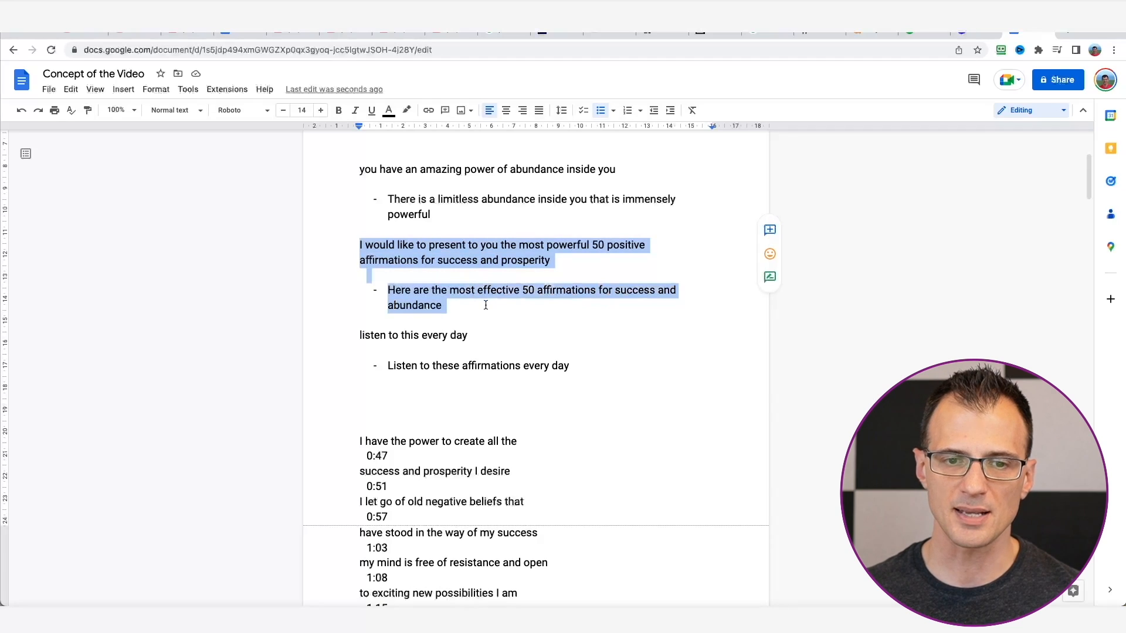
{"action": "left_click", "coordinate": [319, 223]}
Strip the timestamps from the first affirmation and add the bullet "I have the power to achieve success, abundance and prosperity that I want" beneath it
{"action": "scroll", "coordinate": [328, 225], "scroll_direction": "down", "scroll_amount": 4}
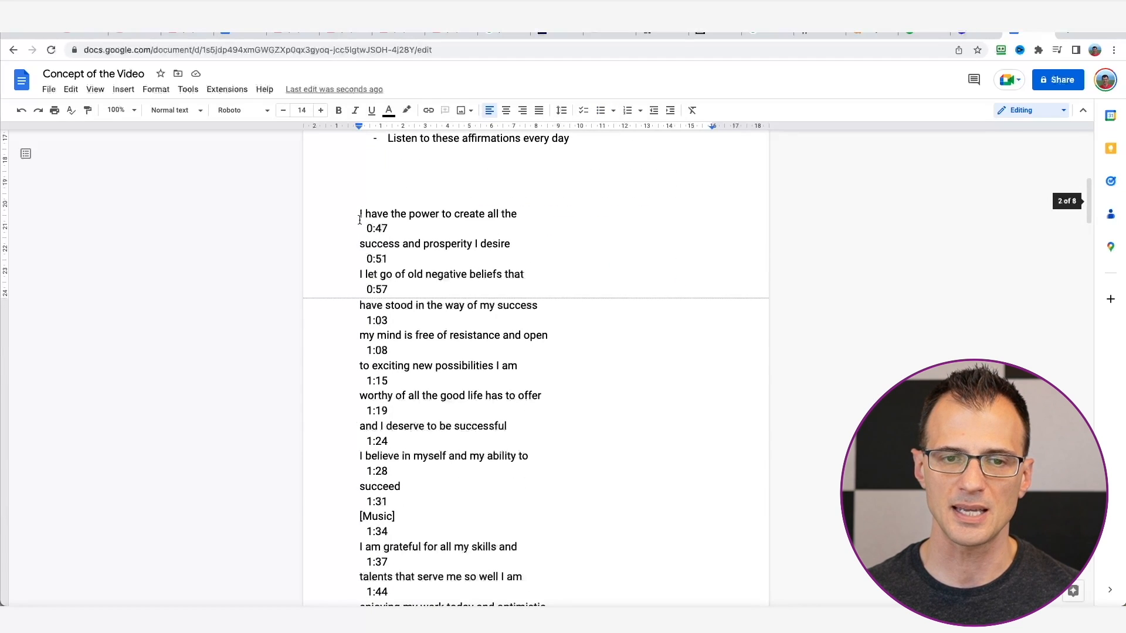
{"action": "left_click_drag", "start_coordinate": [347, 226], "coordinate": [304, 240]}
{"action": "key", "text": "BackSpace"}
{"action": "key", "text": "BackSpace"}
{"action": "key", "text": "BackSpace"}
{"action": "key", "text": "Return"}
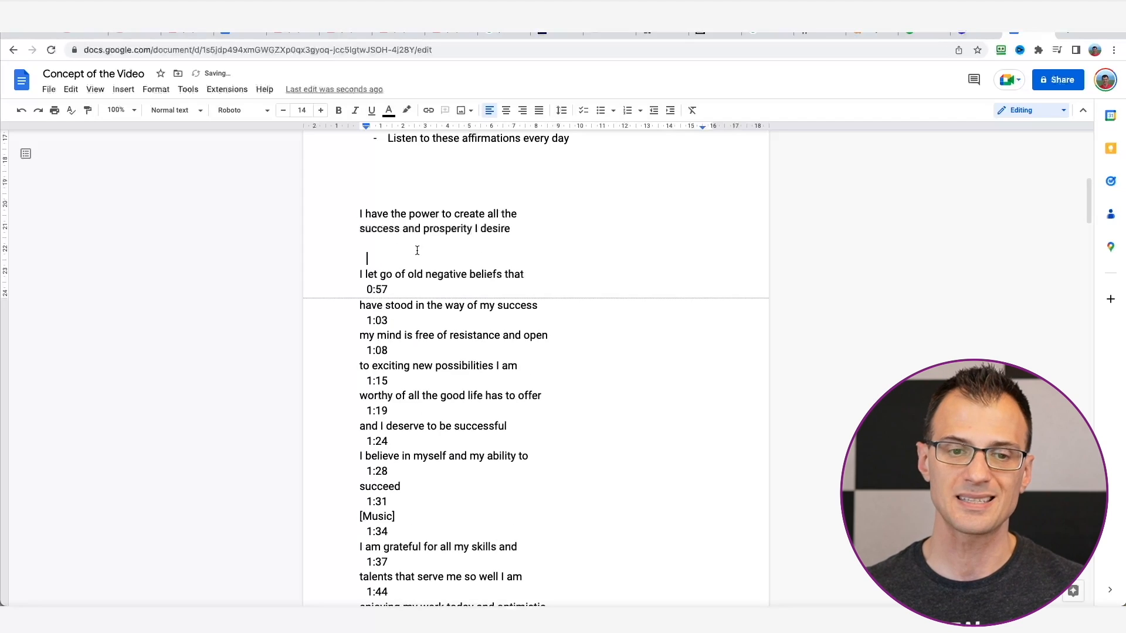
{"action": "key", "text": "Return"}
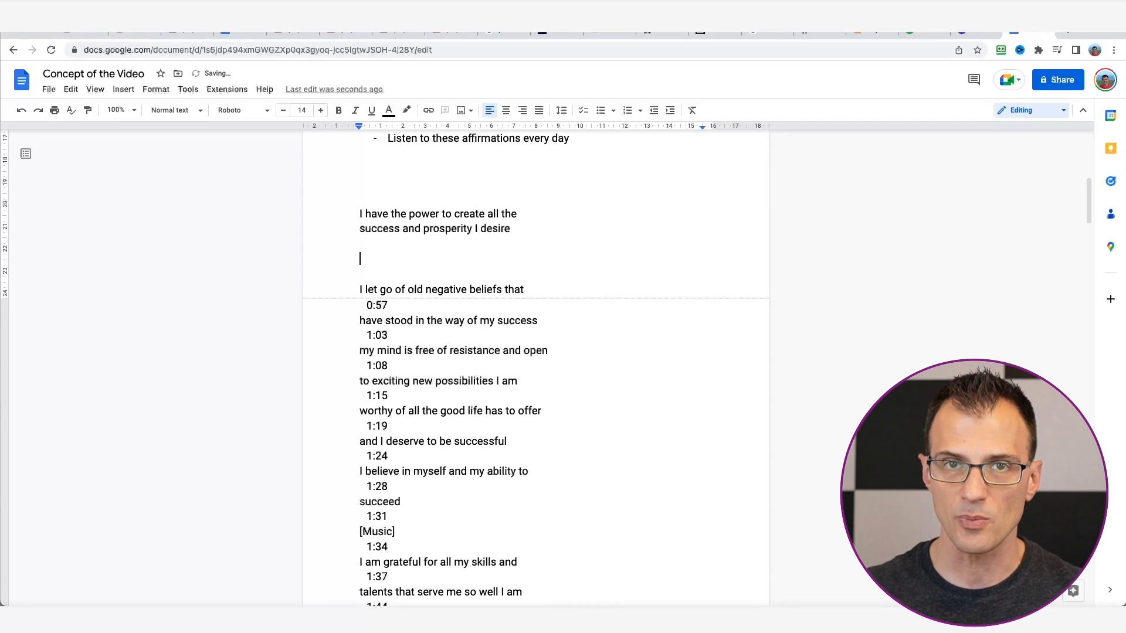
{"action": "scroll", "coordinate": [339, 236], "scroll_direction": "up", "scroll_amount": 4}
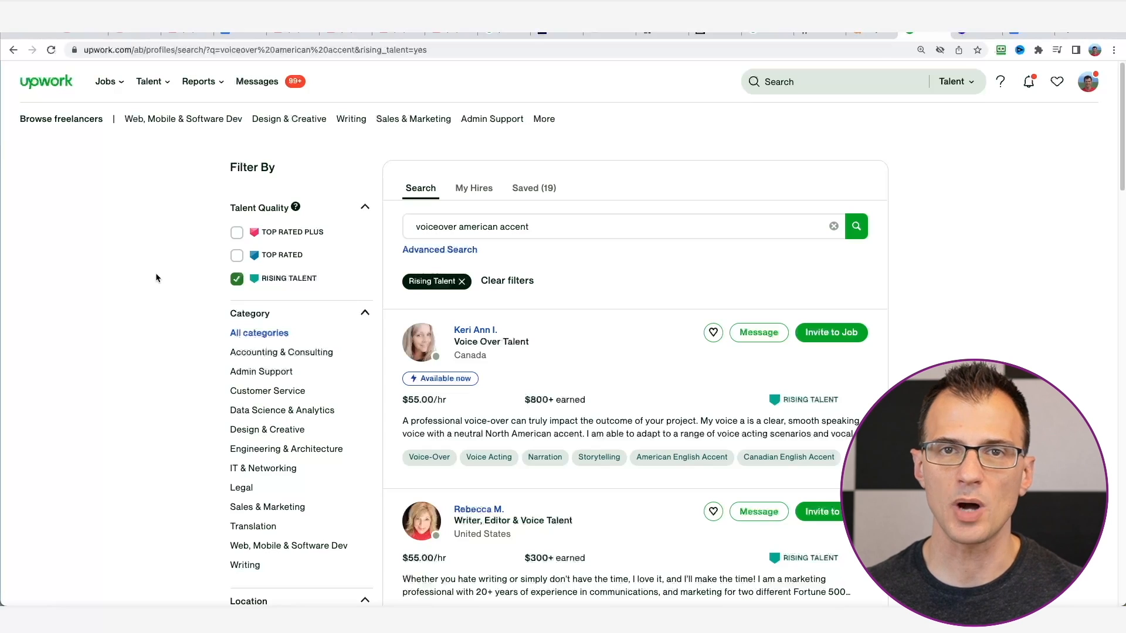
Examine Upwork's Rising Talent results for "voiceover american accent", comparing the freelancers' locations, hourly rates, earnings and skills
{"action": "scroll", "coordinate": [158, 275], "scroll_direction": "down", "scroll_amount": 3}
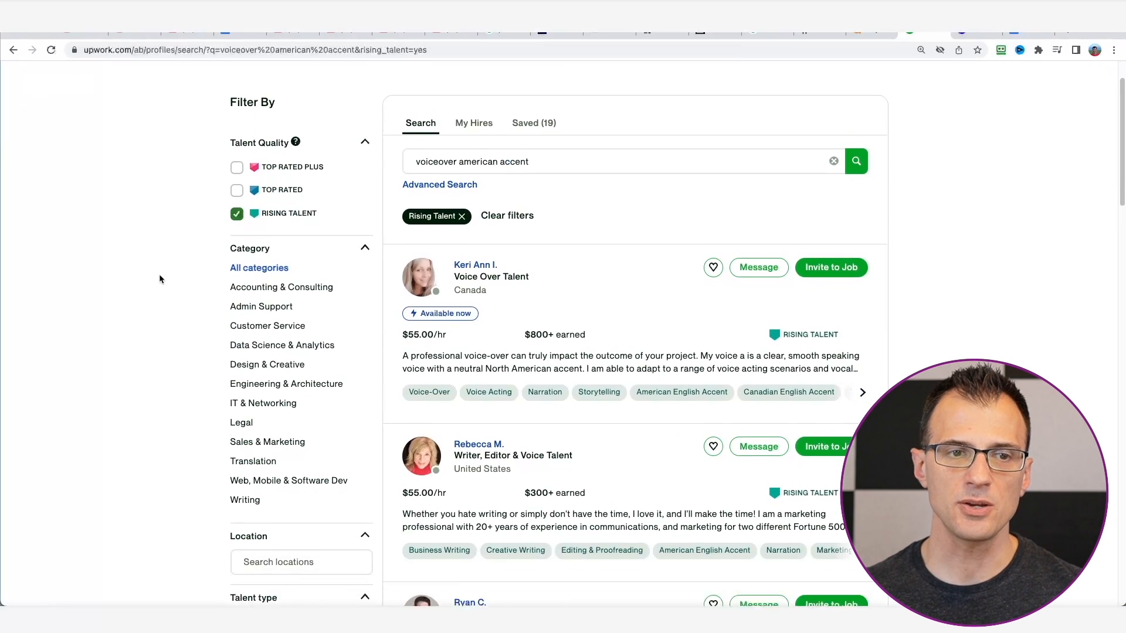
{"action": "scroll", "coordinate": [160, 273], "scroll_direction": "up", "scroll_amount": 2}
{"action": "scroll", "coordinate": [161, 273], "scroll_direction": "up", "scroll_amount": 1}
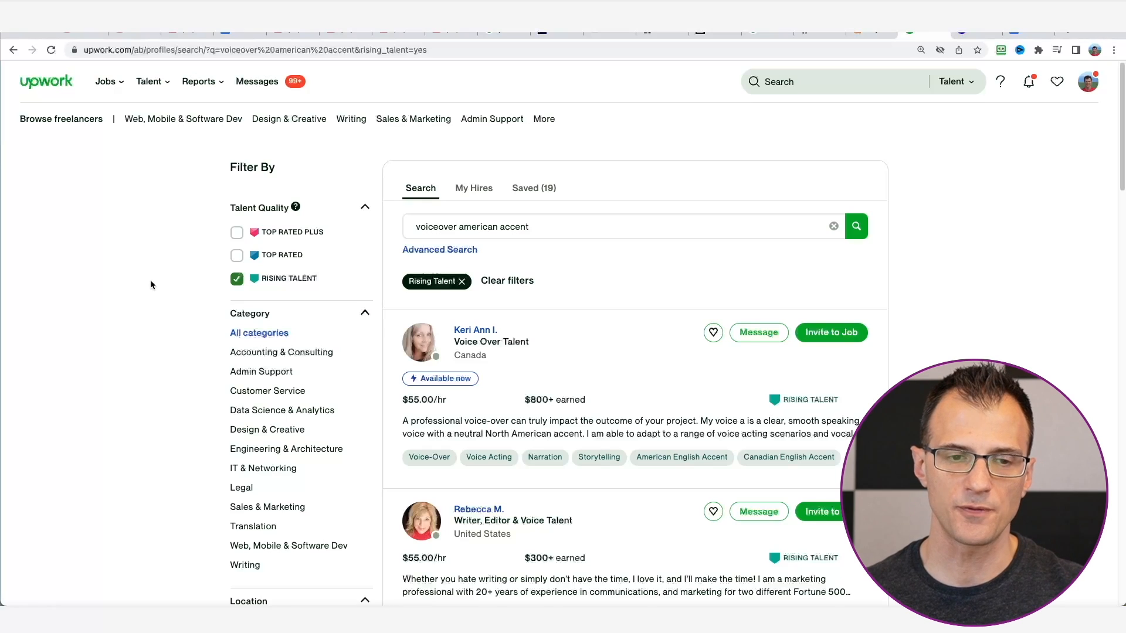
{"action": "scroll", "coordinate": [150, 279], "scroll_direction": "down", "scroll_amount": 1}
{"action": "scroll", "coordinate": [602, 201], "scroll_direction": "down", "scroll_amount": 4}
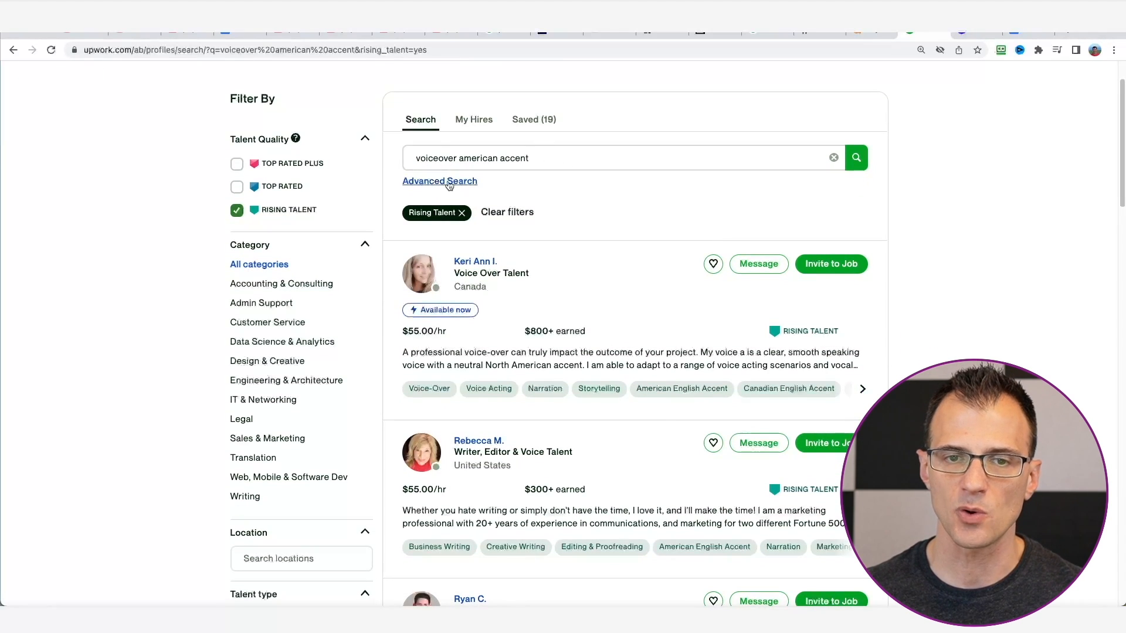
{"action": "scroll", "coordinate": [1049, 298], "scroll_direction": "down", "scroll_amount": 3}
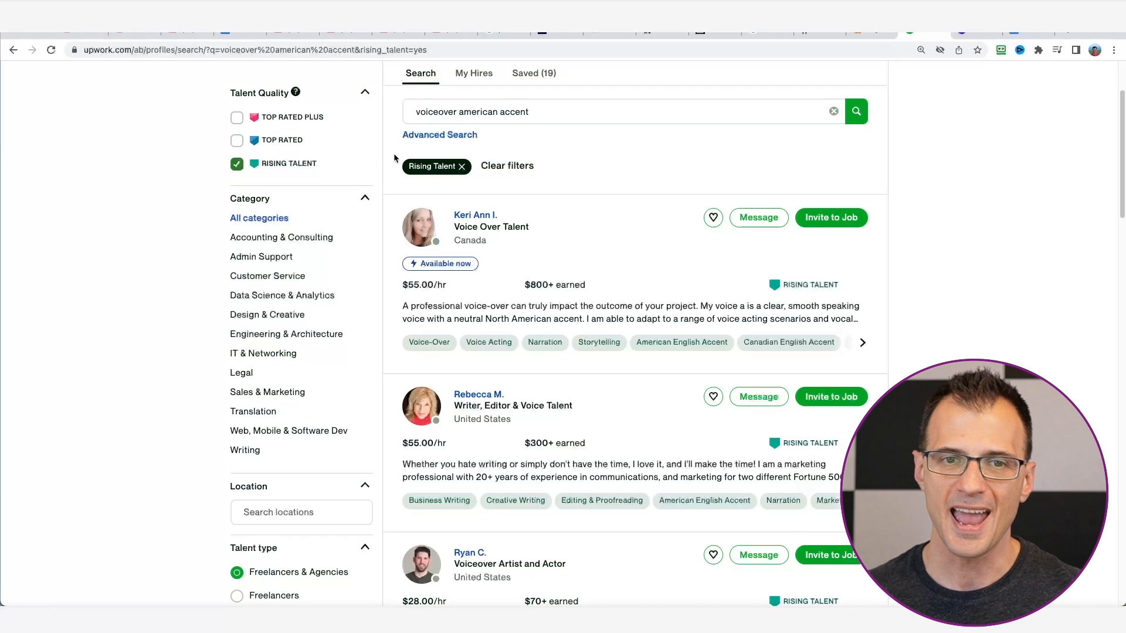
{"action": "scroll", "coordinate": [934, 236], "scroll_direction": "down", "scroll_amount": 5}
{"action": "scroll", "coordinate": [961, 281], "scroll_direction": "down", "scroll_amount": 3}
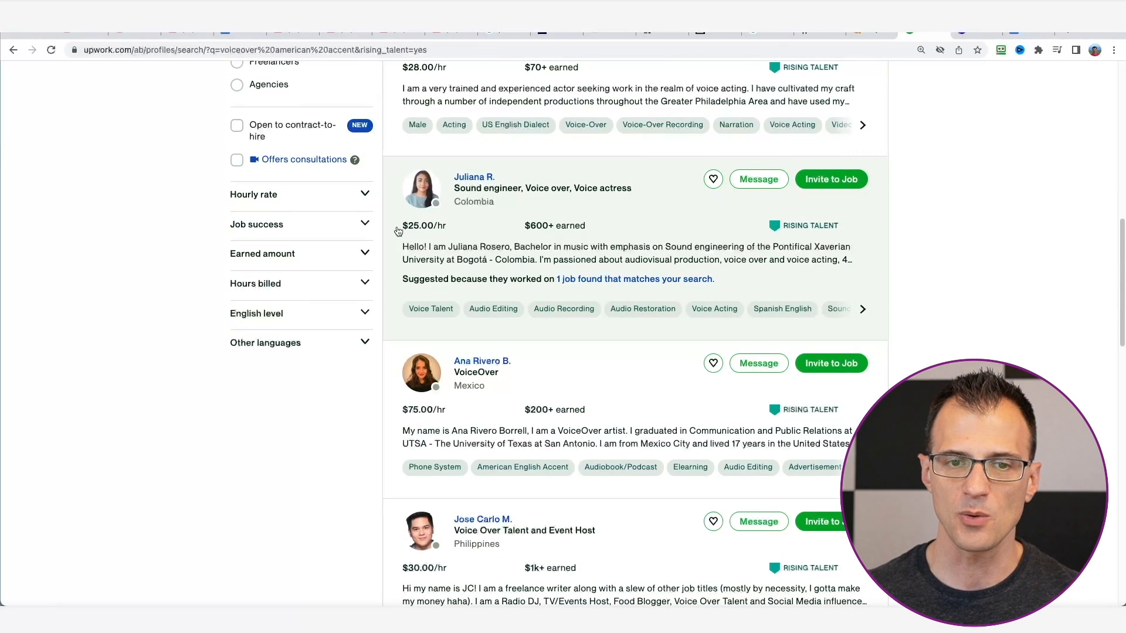
{"action": "scroll", "coordinate": [560, 259], "scroll_direction": "down", "scroll_amount": 4}
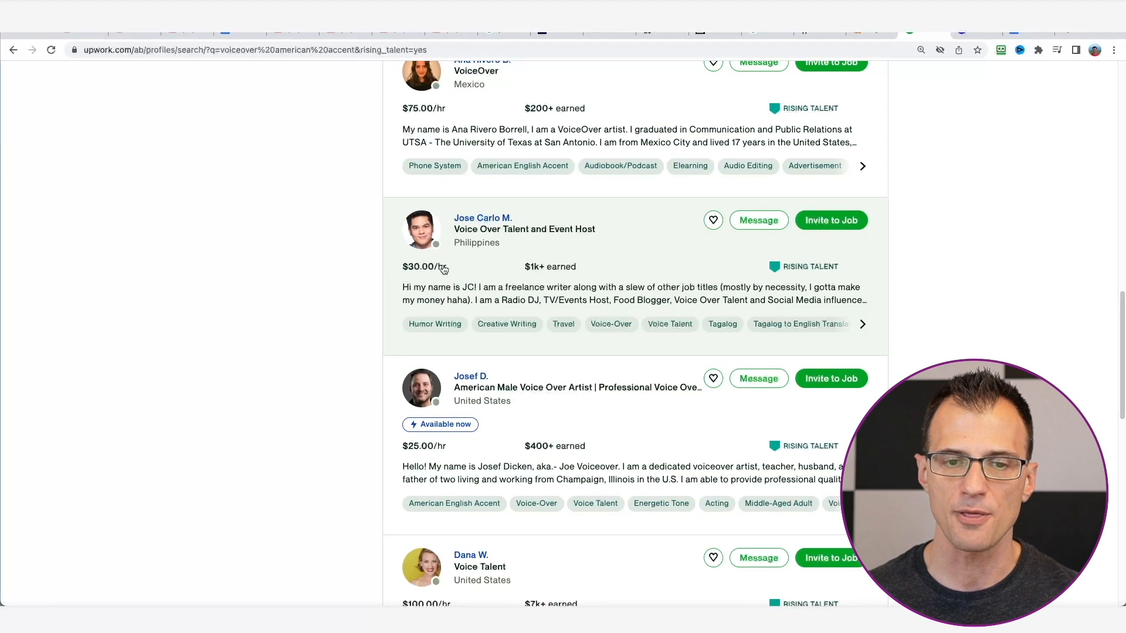
{"action": "scroll", "coordinate": [421, 270], "scroll_direction": "down", "scroll_amount": 3}
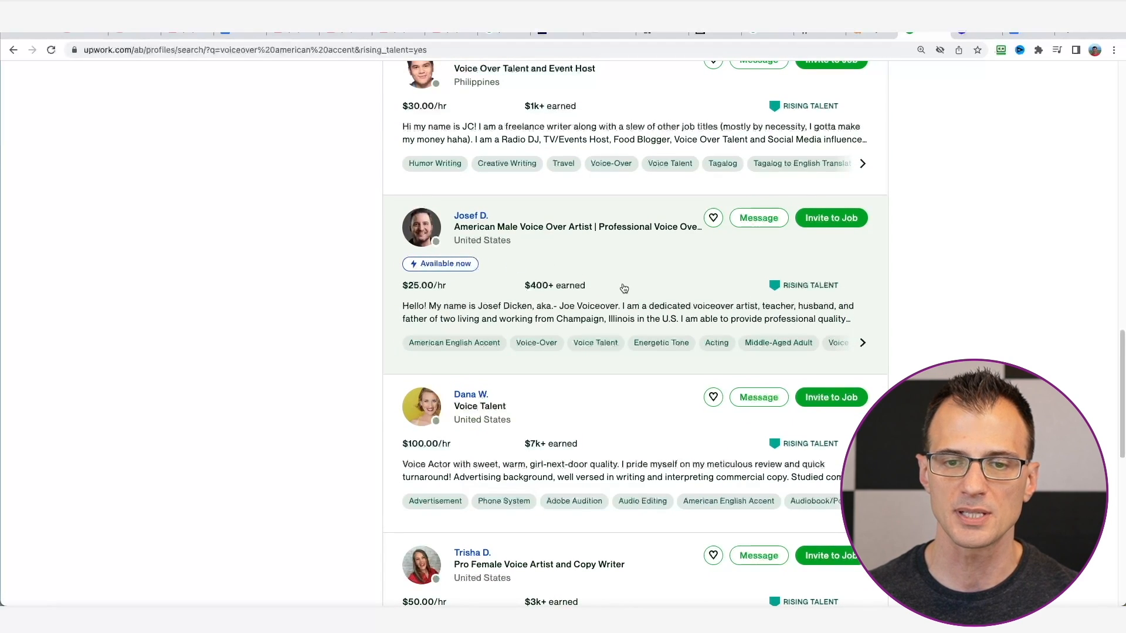
{"action": "scroll", "coordinate": [604, 287], "scroll_direction": "down", "scroll_amount": 3}
{"action": "scroll", "coordinate": [586, 308], "scroll_direction": "up", "scroll_amount": 2}
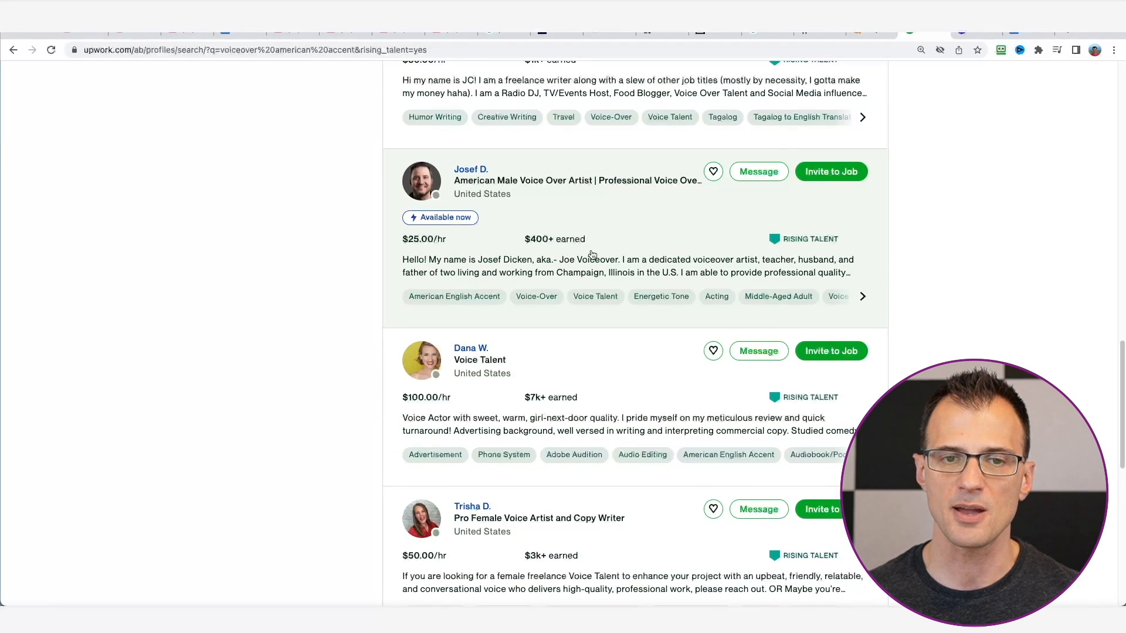
{"action": "scroll", "coordinate": [593, 319], "scroll_direction": "up", "scroll_amount": 10}
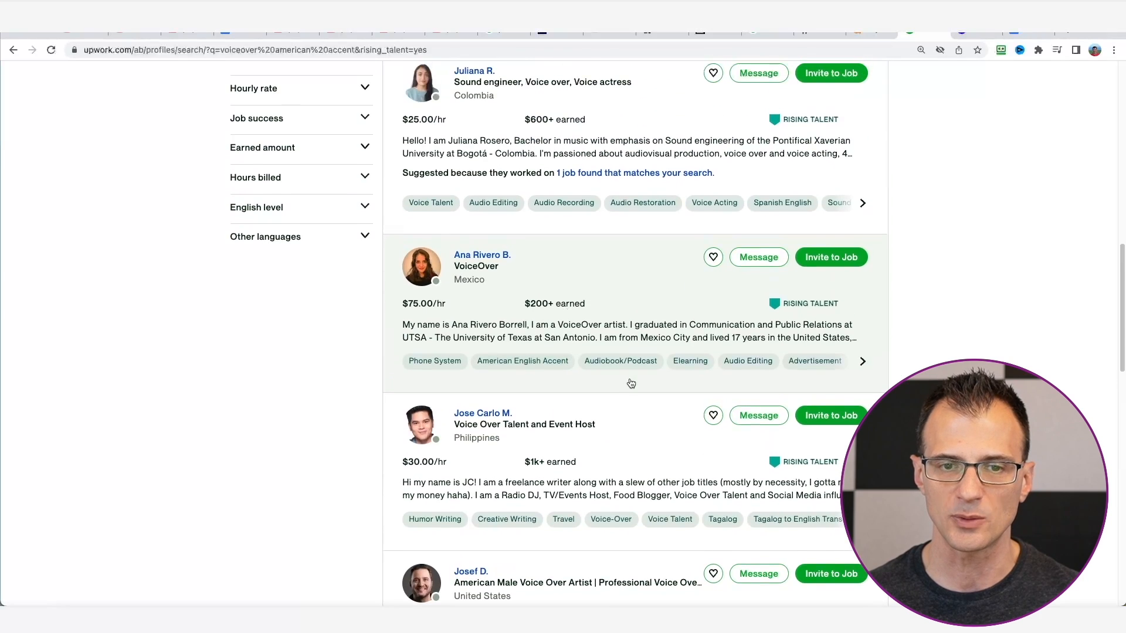
{"action": "scroll", "coordinate": [623, 359], "scroll_direction": "down", "scroll_amount": 10}
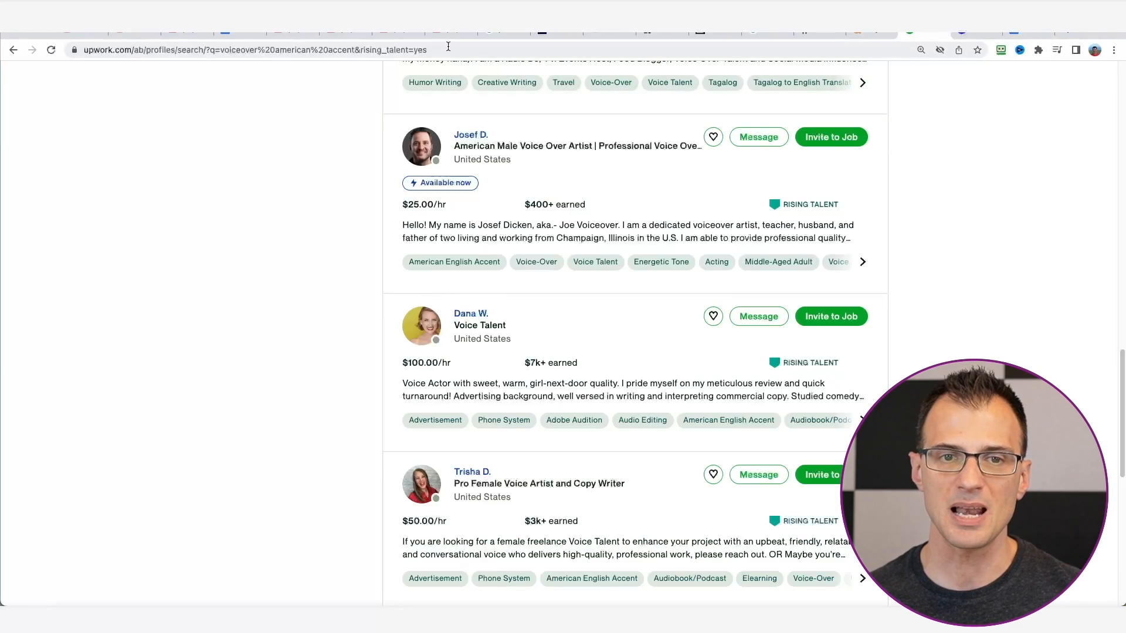
Return to the concept document in Google Docs and look over the reworded lines in the script's introduction
{"action": "left_click", "coordinate": [449, 33]}
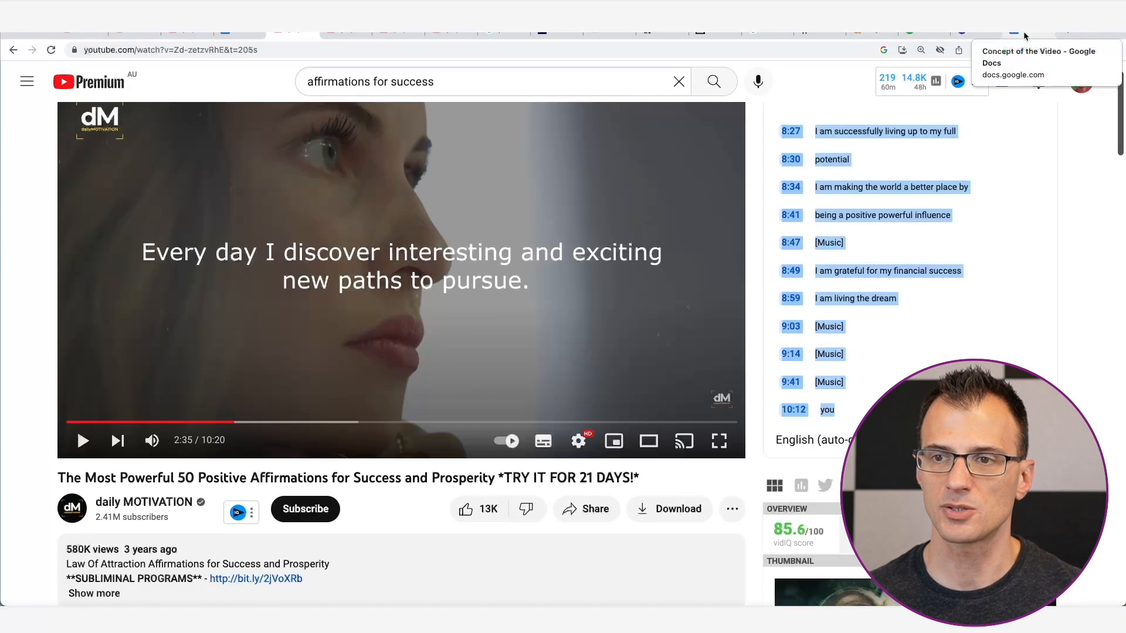
{"action": "left_click", "coordinate": [1024, 36]}
{"action": "scroll", "coordinate": [576, 336], "scroll_direction": "up", "scroll_amount": 1}
{"action": "scroll", "coordinate": [577, 336], "scroll_direction": "down", "scroll_amount": 1}
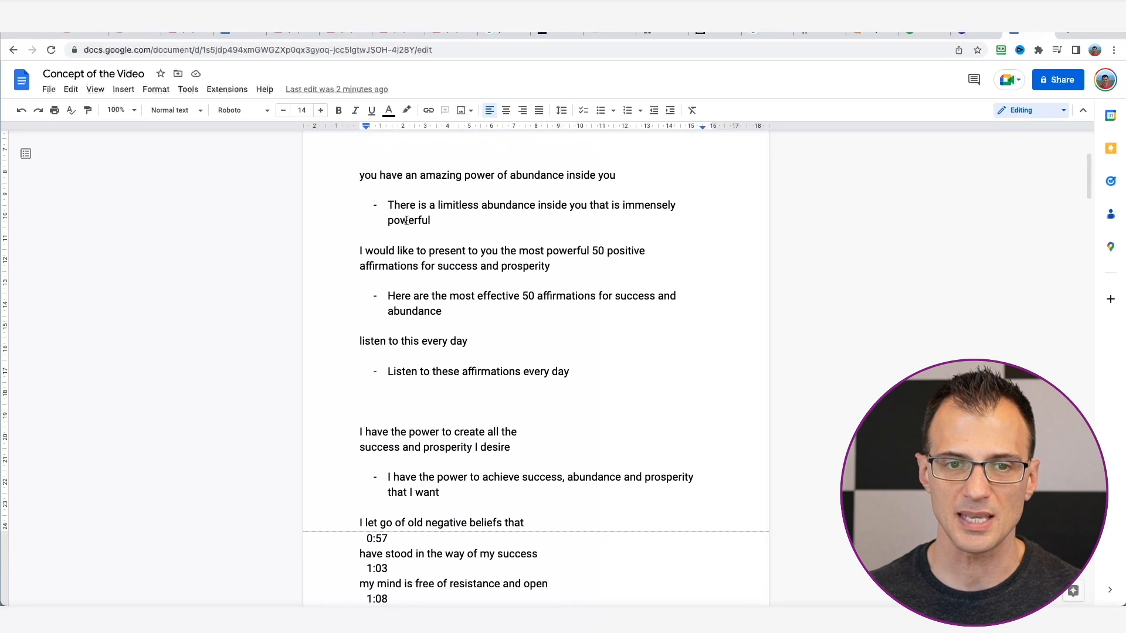
{"action": "scroll", "coordinate": [399, 235], "scroll_direction": "down", "scroll_amount": 1}
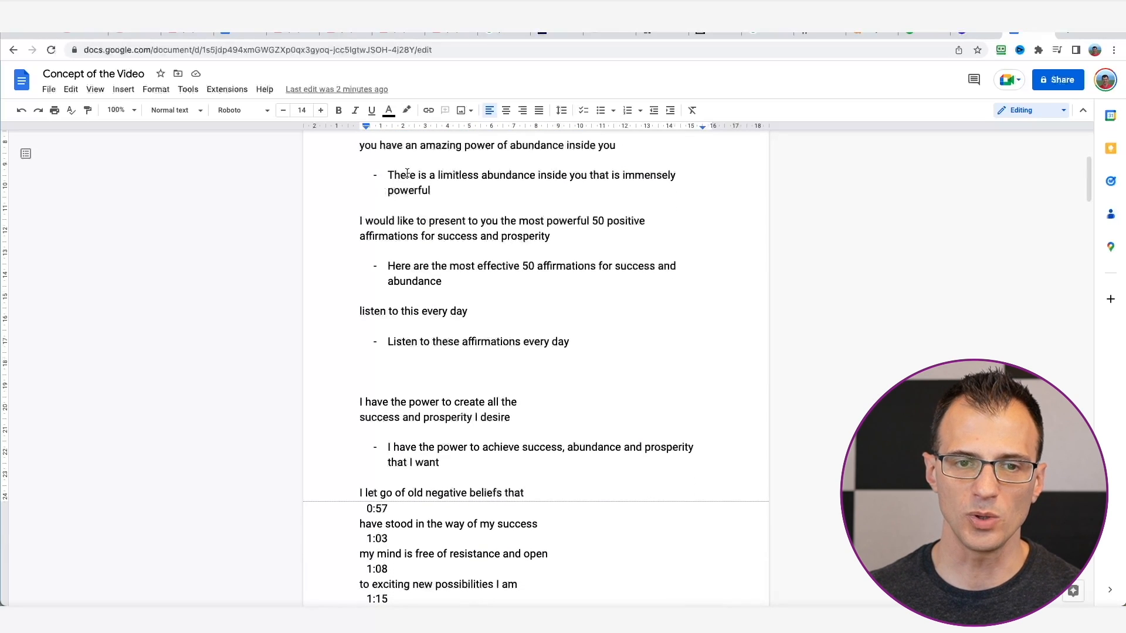
{"action": "left_click_drag", "start_coordinate": [451, 193], "coordinate": [372, 171]}
{"action": "left_click", "coordinate": [388, 190]}
{"action": "scroll", "coordinate": [639, 263], "scroll_direction": "up", "scroll_amount": 3}
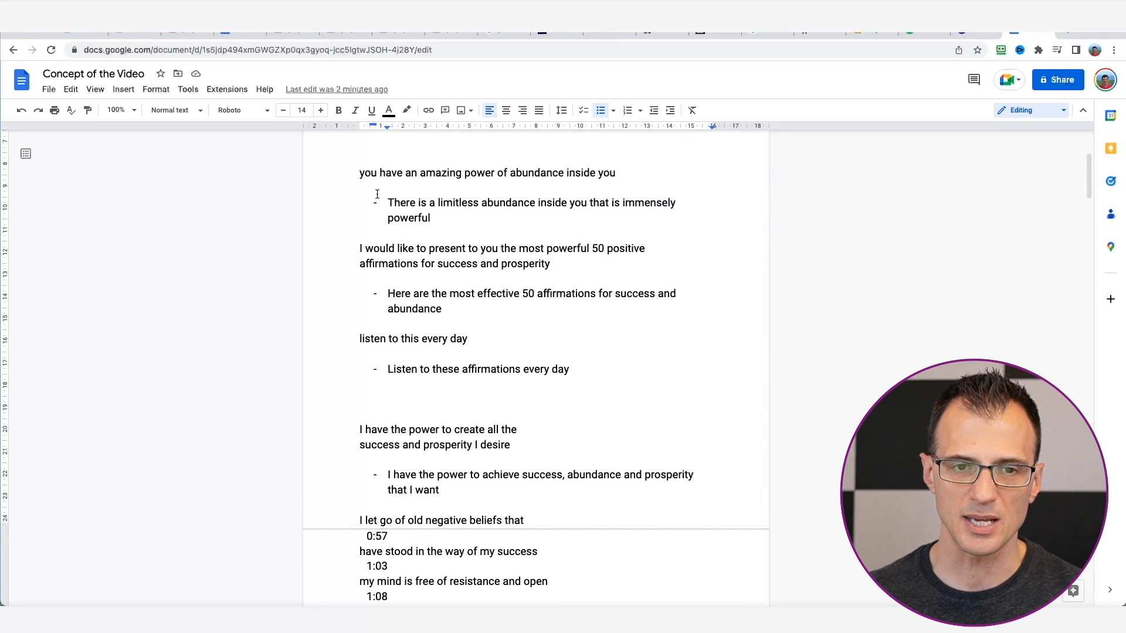
Delete the original transcript lines and surplus blank lines from the script's introduction, keeping only the three reworded bullets
{"action": "left_click_drag", "start_coordinate": [639, 264], "coordinate": [359, 240]}
{"action": "key", "text": "BackSpace"}
{"action": "left_click_drag", "start_coordinate": [550, 316], "coordinate": [334, 287]}
{"action": "key", "text": "BackSpace"}
{"action": "left_click_drag", "start_coordinate": [516, 359], "coordinate": [308, 350]}
{"action": "key", "text": "BackSpace"}
{"action": "key", "text": "BackSpace"}
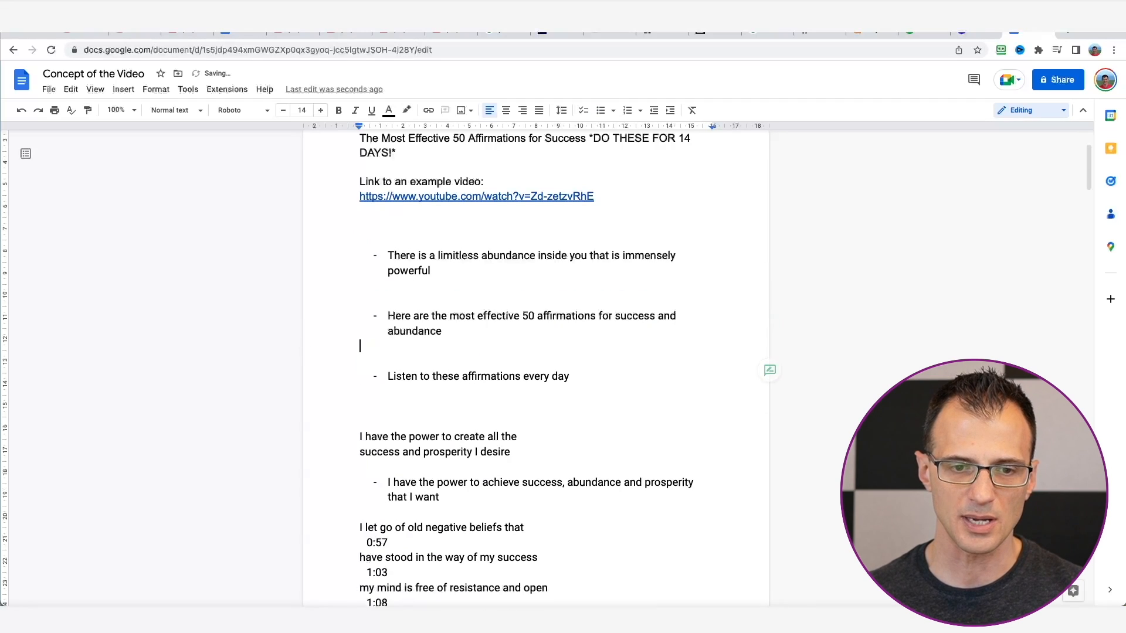
{"action": "key", "text": "BackSpace"}
{"action": "scroll", "coordinate": [484, 328], "scroll_direction": "down", "scroll_amount": 1}
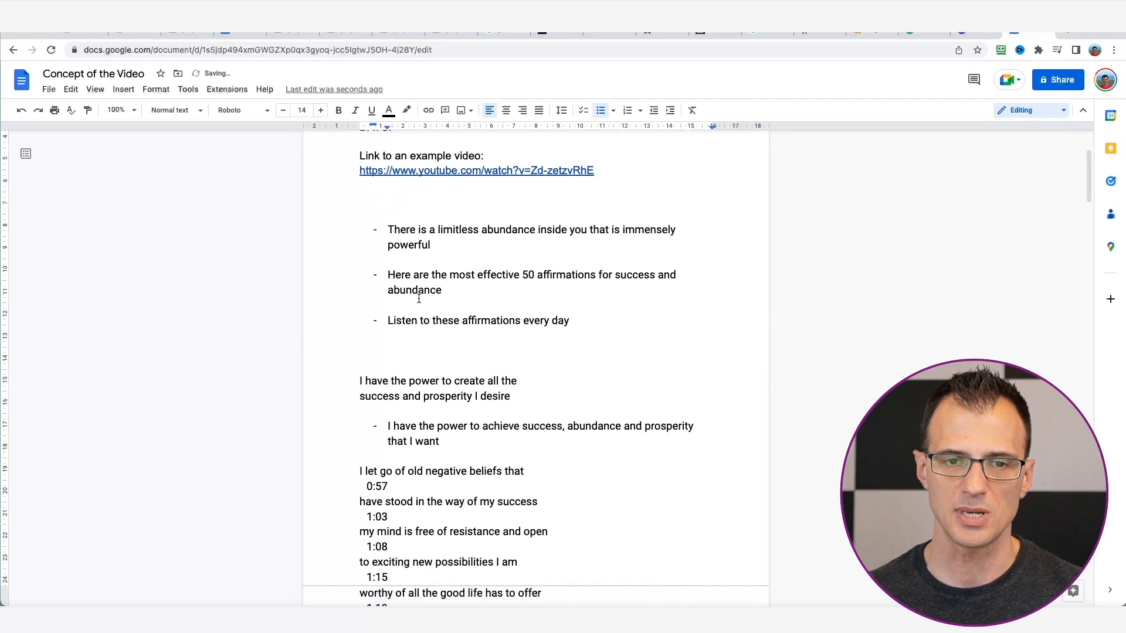
Delete the original affirmation "I have the power to create all the success and prosperity I desire" above its reworded bullet
{"action": "scroll", "coordinate": [457, 346], "scroll_direction": "down", "scroll_amount": 7}
{"action": "scroll", "coordinate": [463, 343], "scroll_direction": "up", "scroll_amount": 8}
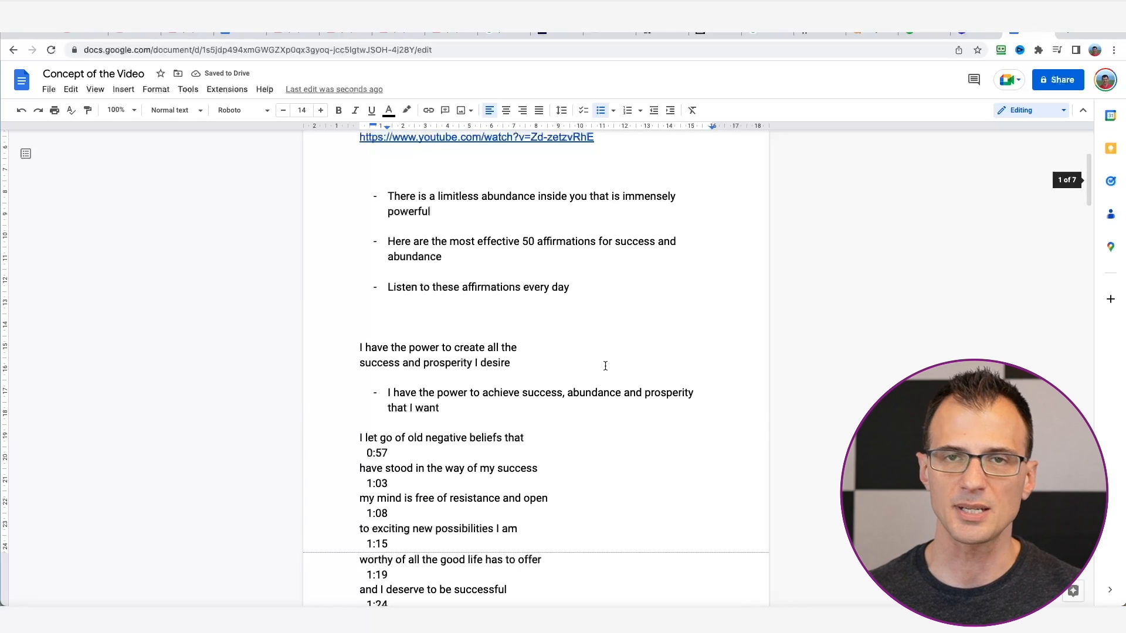
{"action": "scroll", "coordinate": [422, 264], "scroll_direction": "down", "scroll_amount": 3}
{"action": "triple_click", "coordinate": [443, 282]}
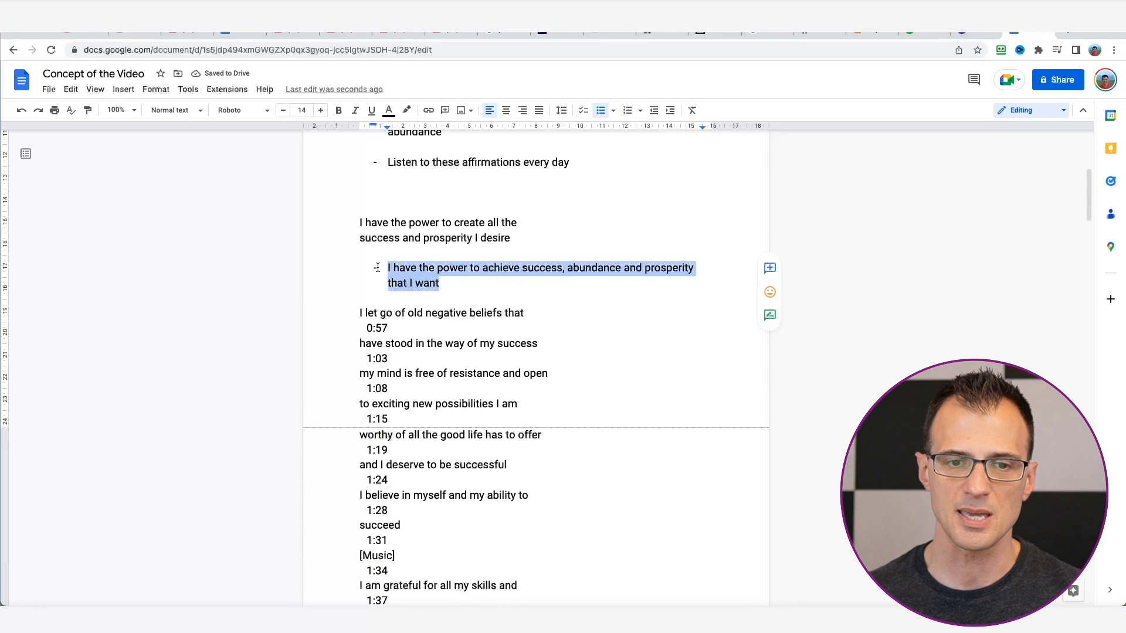
{"action": "mouse_move", "coordinate": [523, 245]}
{"action": "left_mouse_down"}
{"action": "mouse_move", "coordinate": [322, 216]}
{"action": "mouse_move", "coordinate": [517, 238]}
{"action": "left_mouse_up"}
{"action": "left_click", "coordinate": [333, 221]}
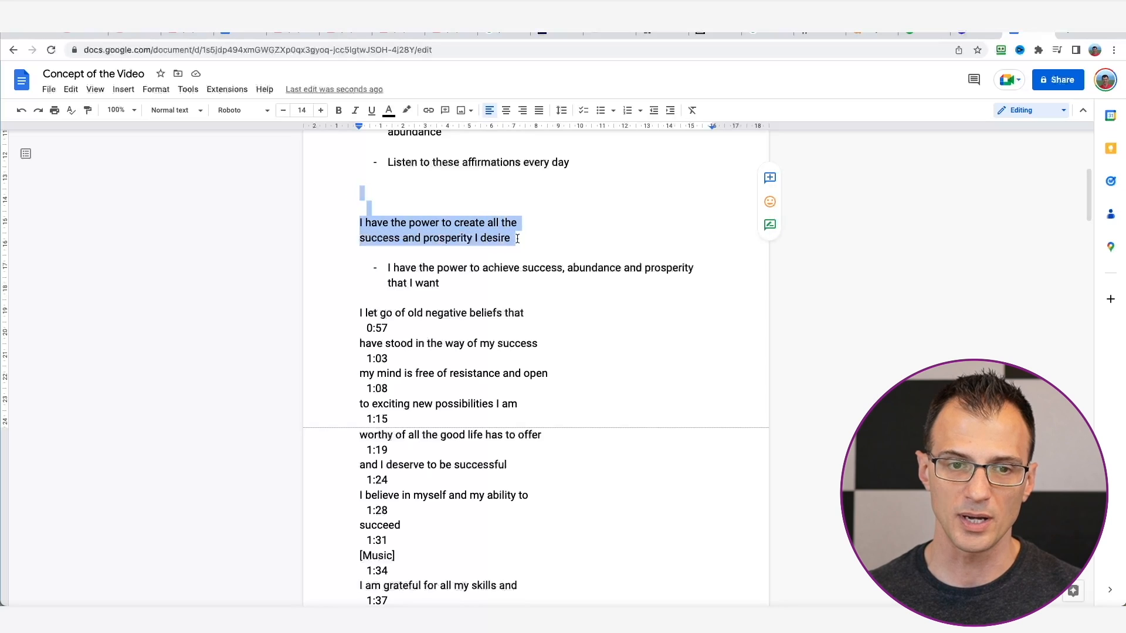
{"action": "key", "text": "BackSpace"}
Look through the remaining transcript affirmations in the concept document
{"action": "left_click_drag", "start_coordinate": [448, 224], "coordinate": [372, 397]}
{"action": "triple_click", "coordinate": [361, 256]}
{"action": "scroll", "coordinate": [410, 301], "scroll_direction": "down", "scroll_amount": 10}
{"action": "scroll", "coordinate": [411, 310], "scroll_direction": "up", "scroll_amount": 6}
{"action": "scroll", "coordinate": [428, 319], "scroll_direction": "up", "scroll_amount": 8}
Switch to the LibriVox website, enlarge the page and read its description of free public domain audiobooks read by volunteers
{"action": "left_click", "coordinate": [922, 34]}
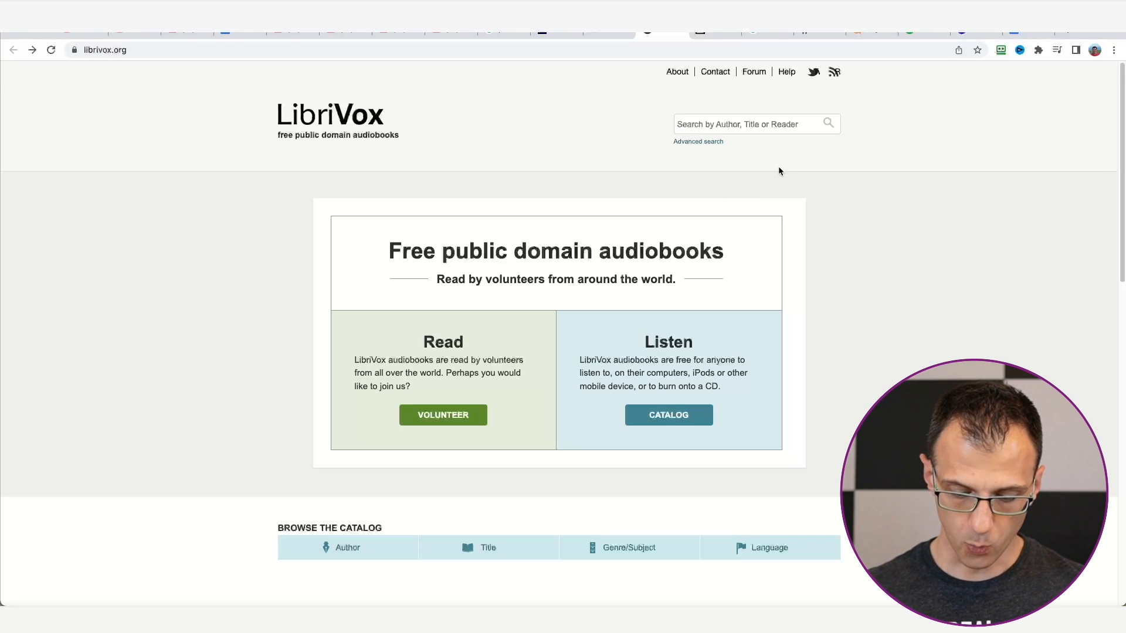
{"action": "key", "text": "super+equal"}
{"action": "key", "text": "super+equal"}
{"action": "scroll", "coordinate": [440, 348], "scroll_direction": "down", "scroll_amount": 3}
{"action": "left_click_drag", "start_coordinate": [346, 173], "coordinate": [762, 181]}
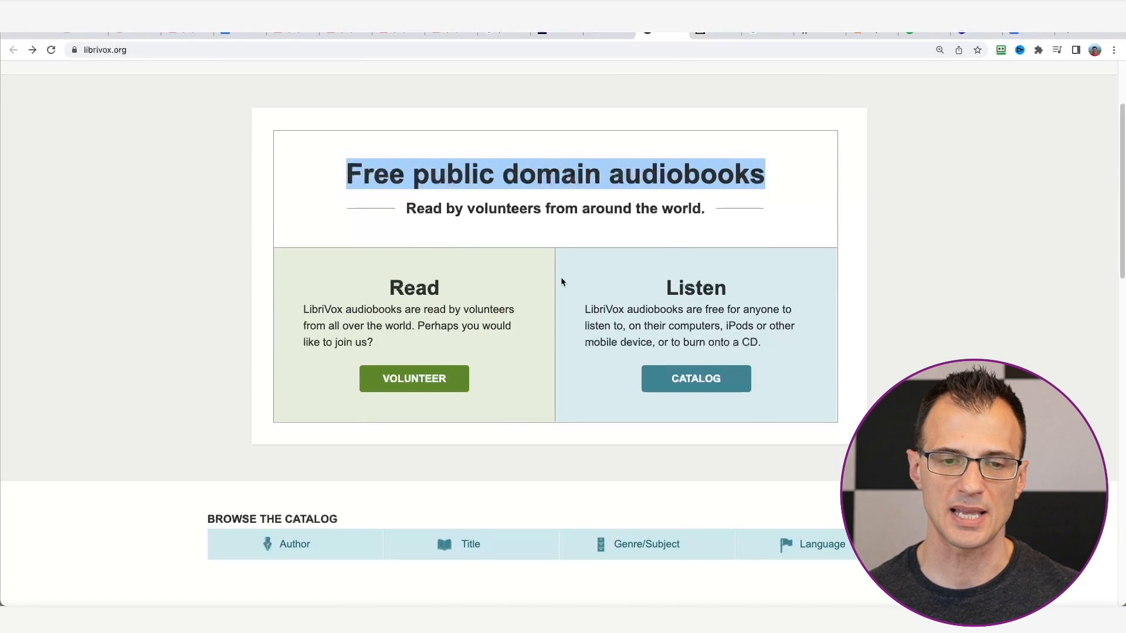
{"action": "left_click_drag", "start_coordinate": [406, 209], "coordinate": [644, 225]}
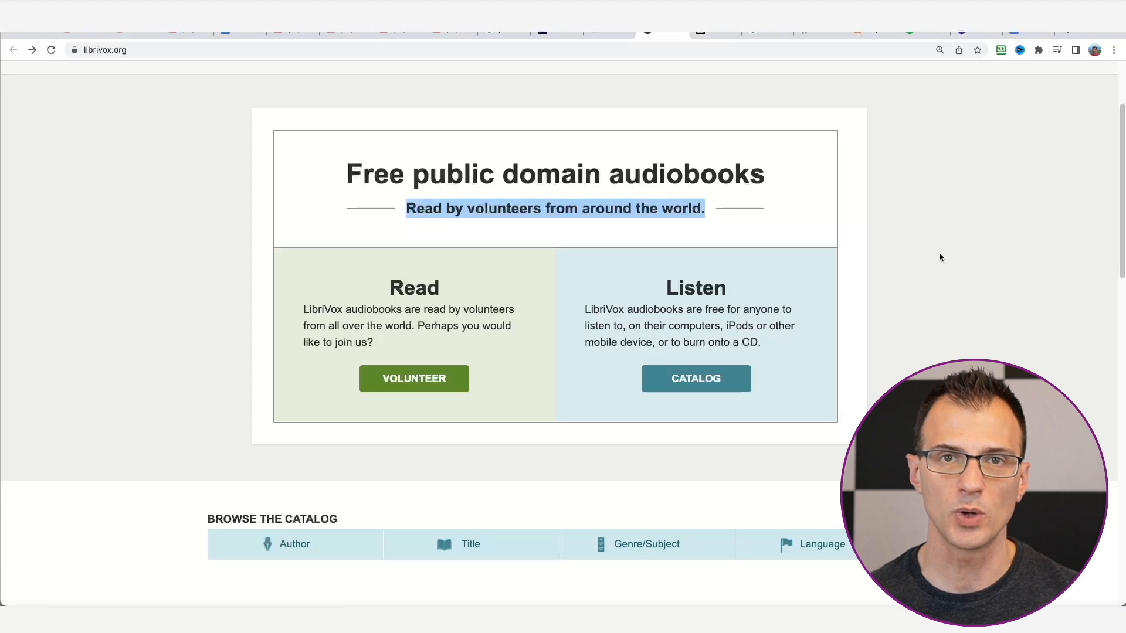
{"action": "scroll", "coordinate": [935, 269], "scroll_direction": "up", "scroll_amount": 1}
{"action": "scroll", "coordinate": [934, 272], "scroll_direction": "up", "scroll_amount": 2}
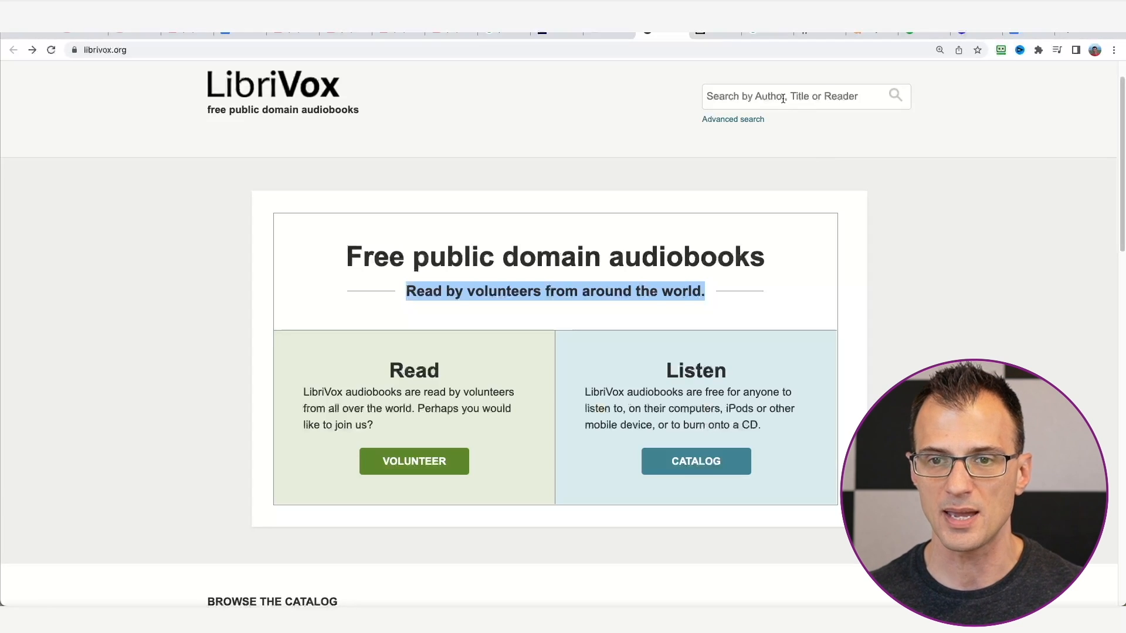
Search the LibriVox catalog for "affirmations"
{"action": "left_click", "coordinate": [723, 99]}
{"action": "left_click", "coordinate": [723, 98]}
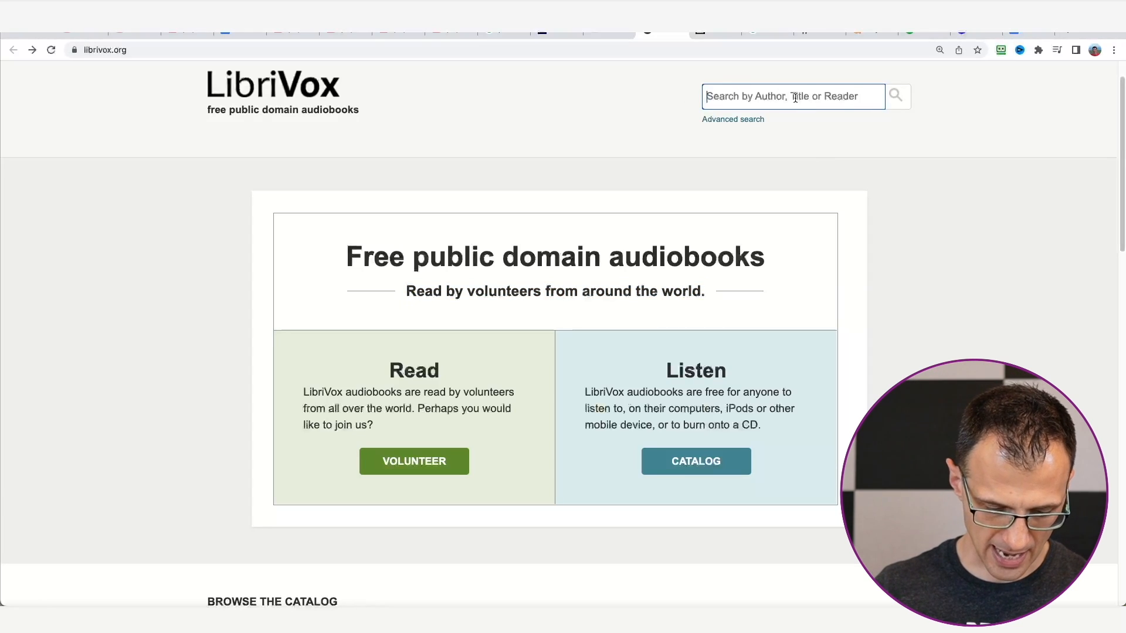
{"action": "type", "text": "aff"}
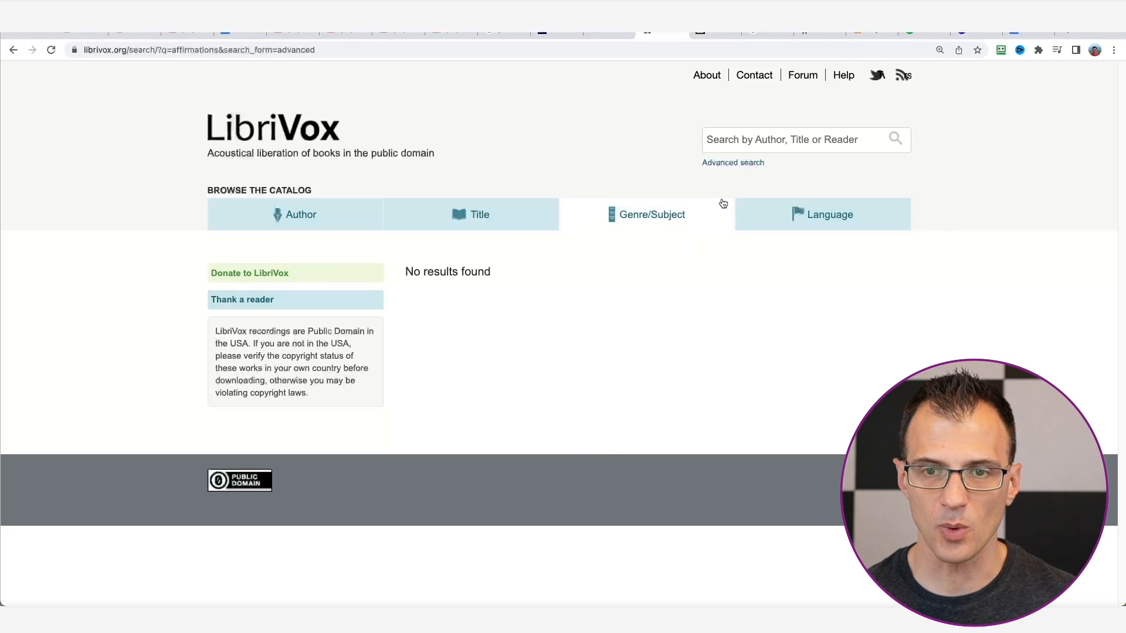
Run an advanced LibriVox search with the keyword "affirmations"
{"action": "left_click", "coordinate": [726, 164]}
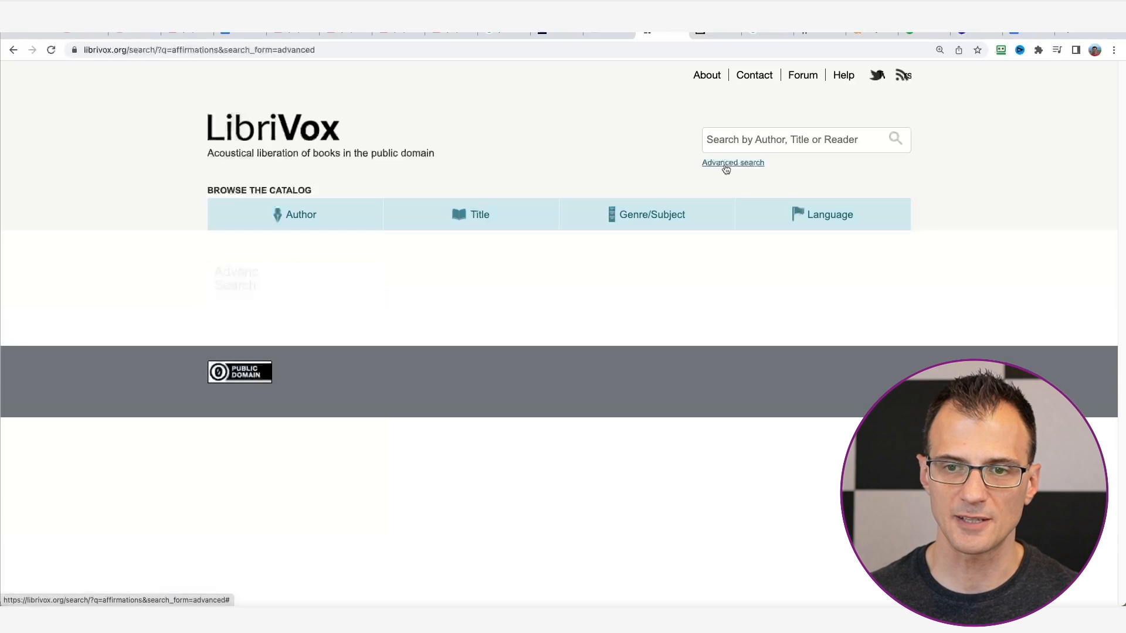
{"action": "scroll", "coordinate": [256, 291], "scroll_direction": "down", "scroll_amount": 3}
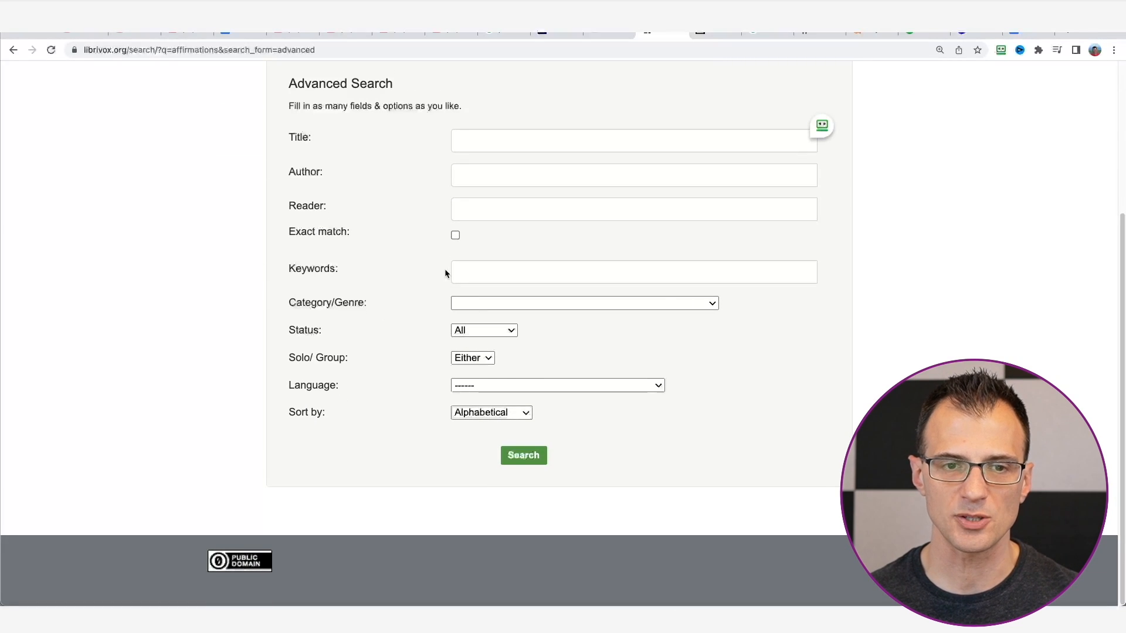
{"action": "scroll", "coordinate": [336, 319], "scroll_direction": "up", "scroll_amount": 3}
{"action": "scroll", "coordinate": [222, 323], "scroll_direction": "down", "scroll_amount": 3}
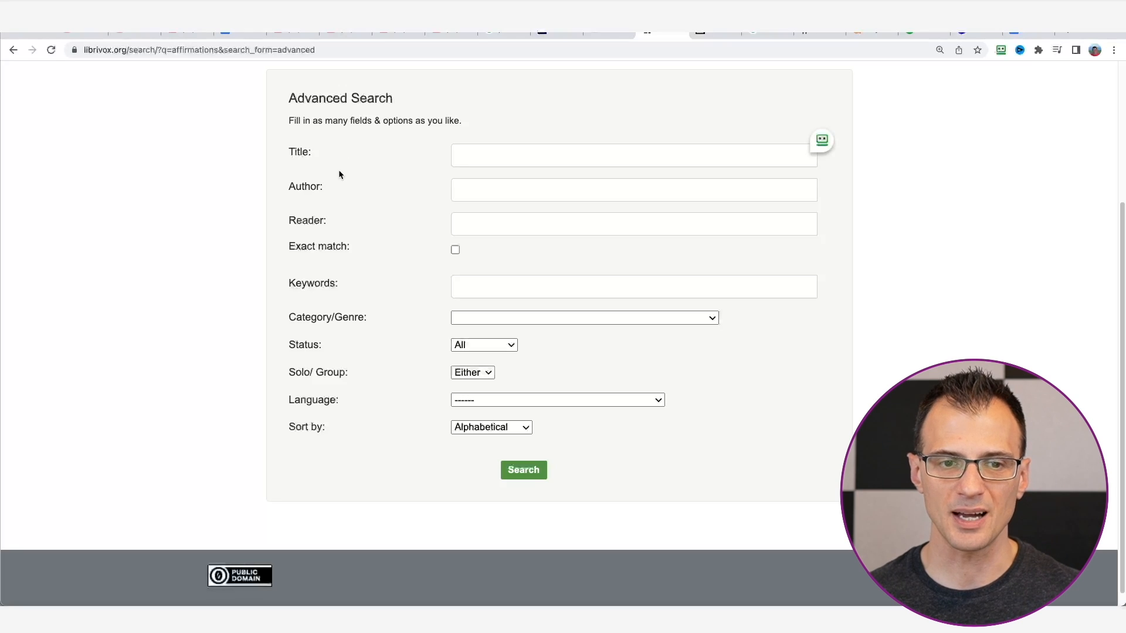
{"action": "left_click", "coordinate": [576, 296]}
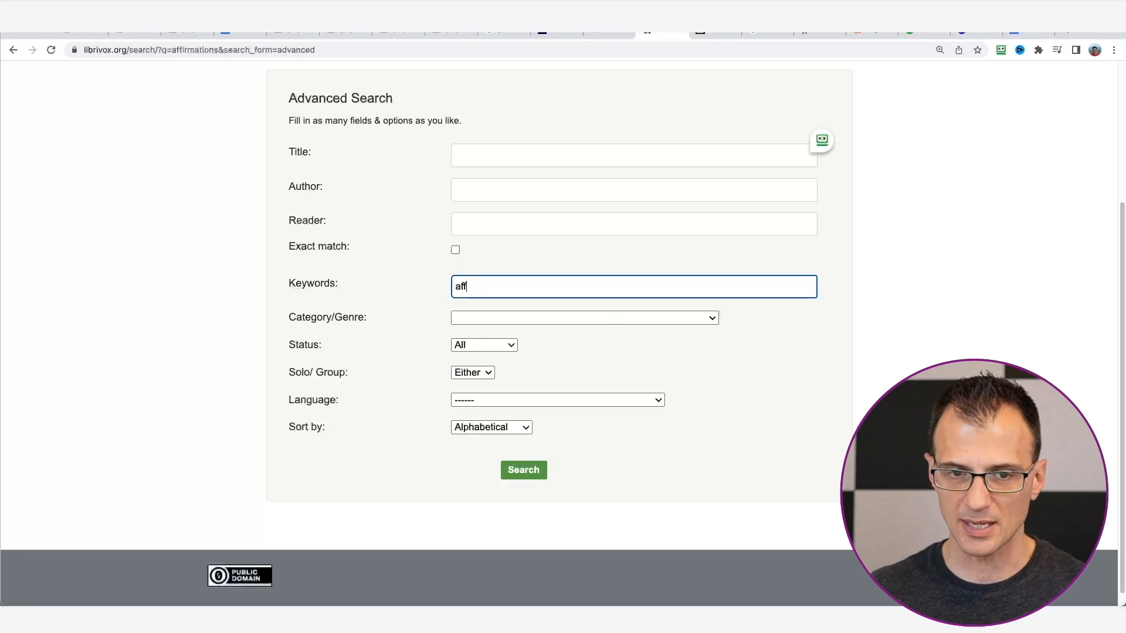
{"action": "type", "text": "affirmations"}
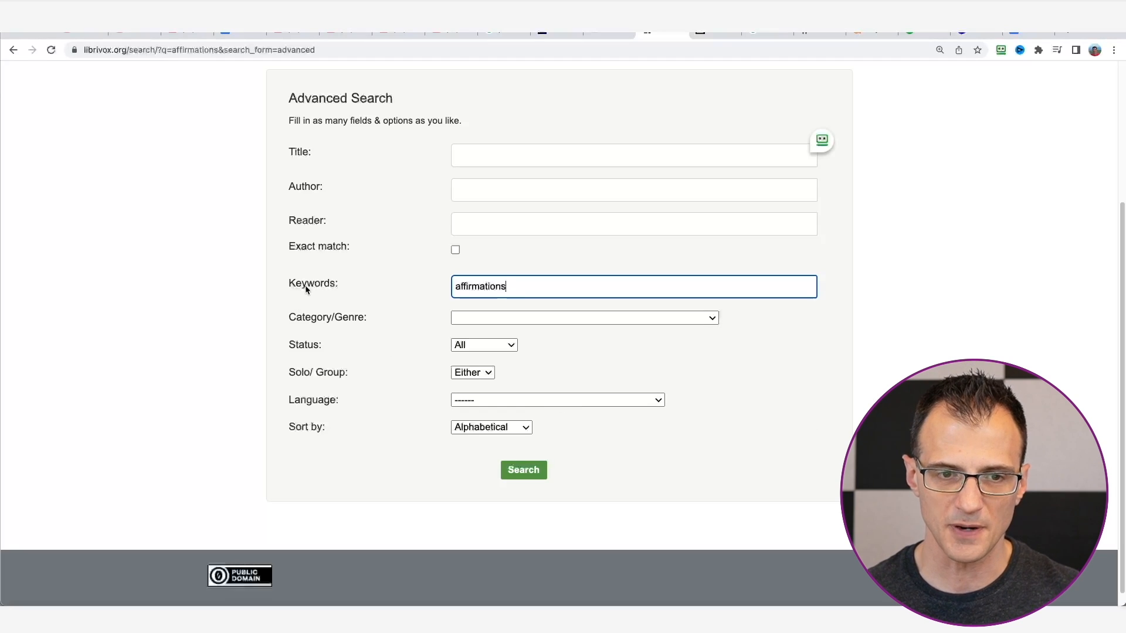
{"action": "left_click", "coordinate": [515, 473]}
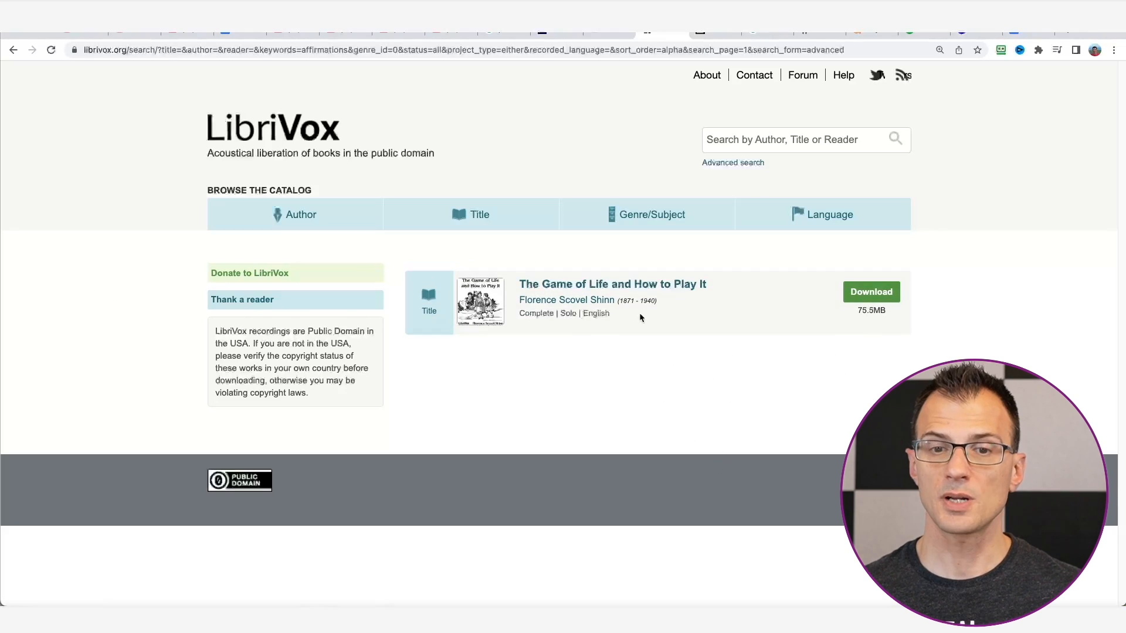
Open "The Game of Life and How to Play It" and read its description and the site's public domain and copyright notice
{"action": "left_click", "coordinate": [601, 280]}
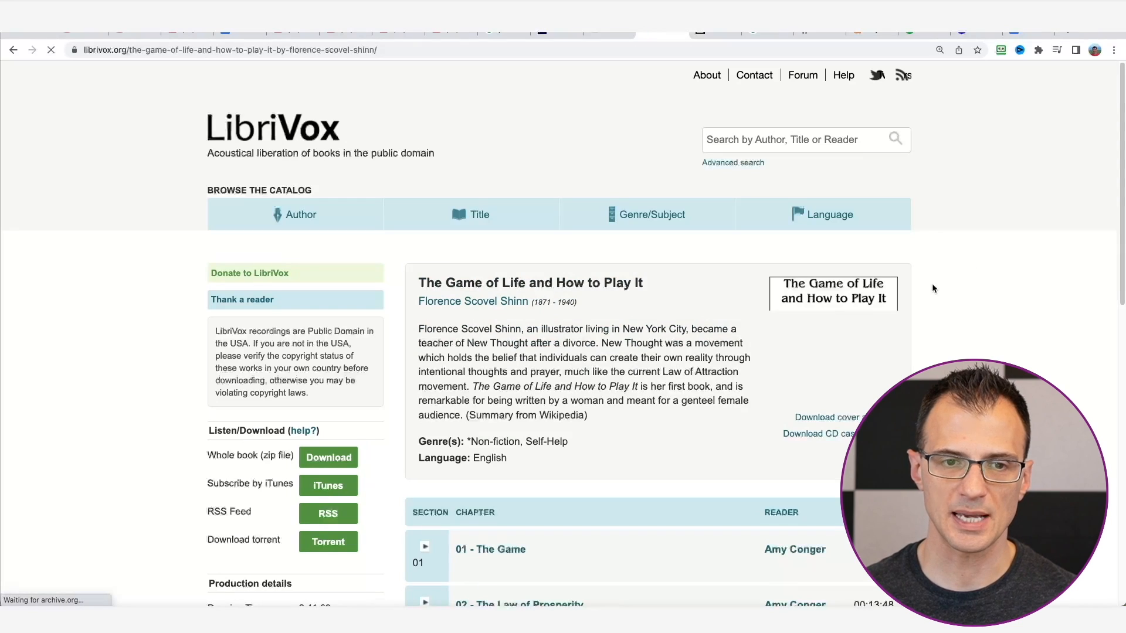
{"action": "left_click_drag", "start_coordinate": [435, 154], "coordinate": [372, 157]}
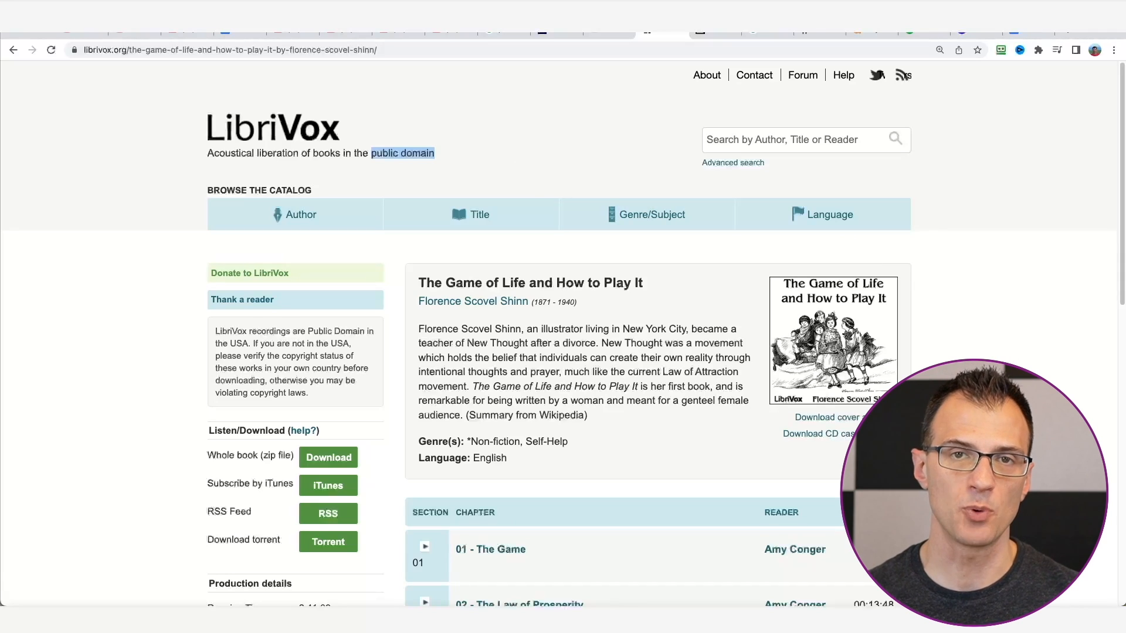
{"action": "left_click_drag", "start_coordinate": [219, 328], "coordinate": [253, 357]}
{"action": "left_click", "coordinate": [317, 391]}
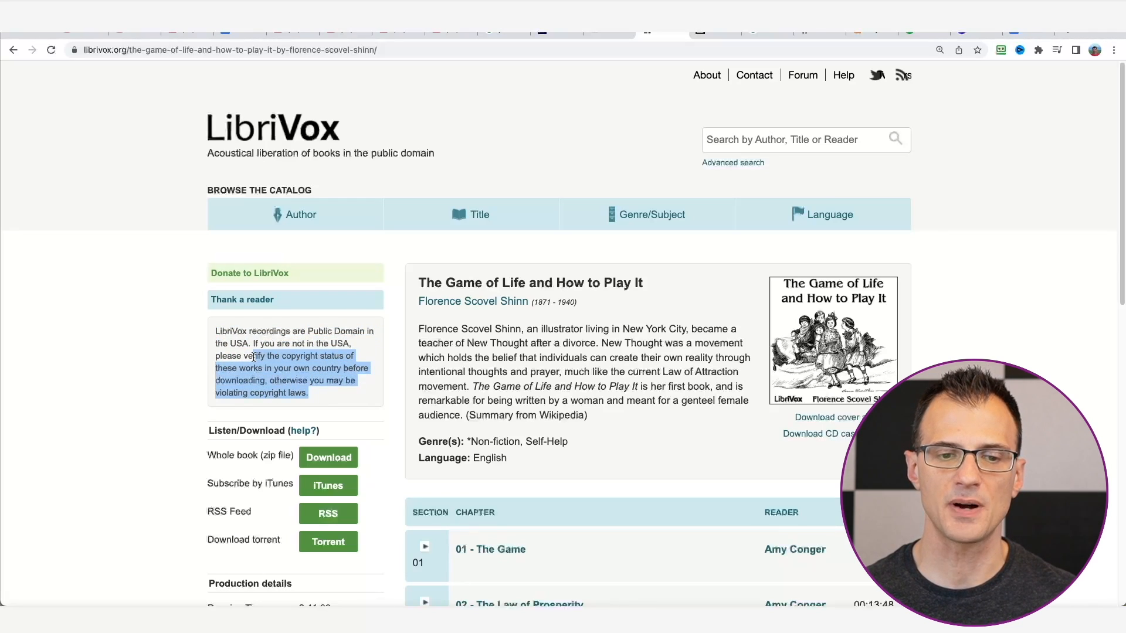
{"action": "left_click", "coordinate": [283, 385]}
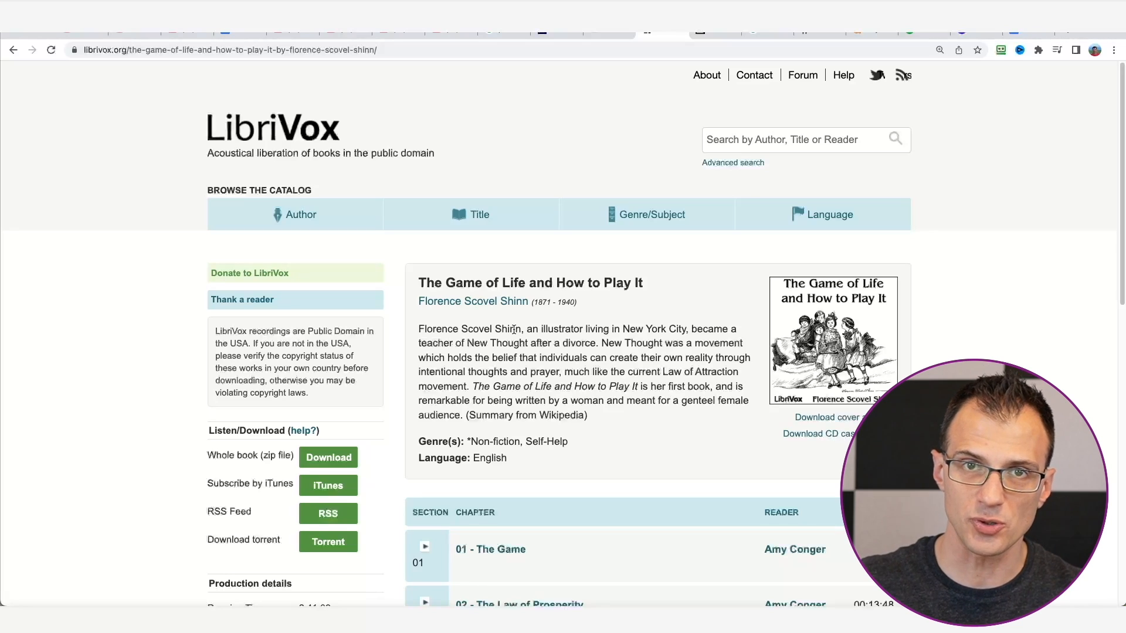
{"action": "scroll", "coordinate": [639, 276], "scroll_direction": "down", "scroll_amount": 5}
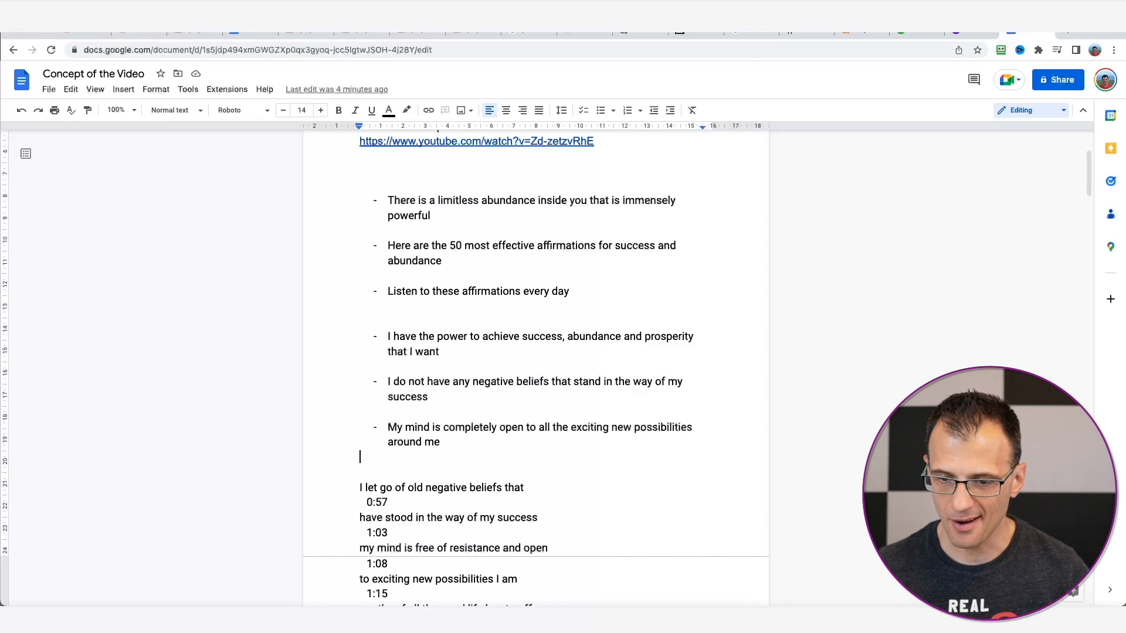
{"action": "key", "text": "super+Tab"}
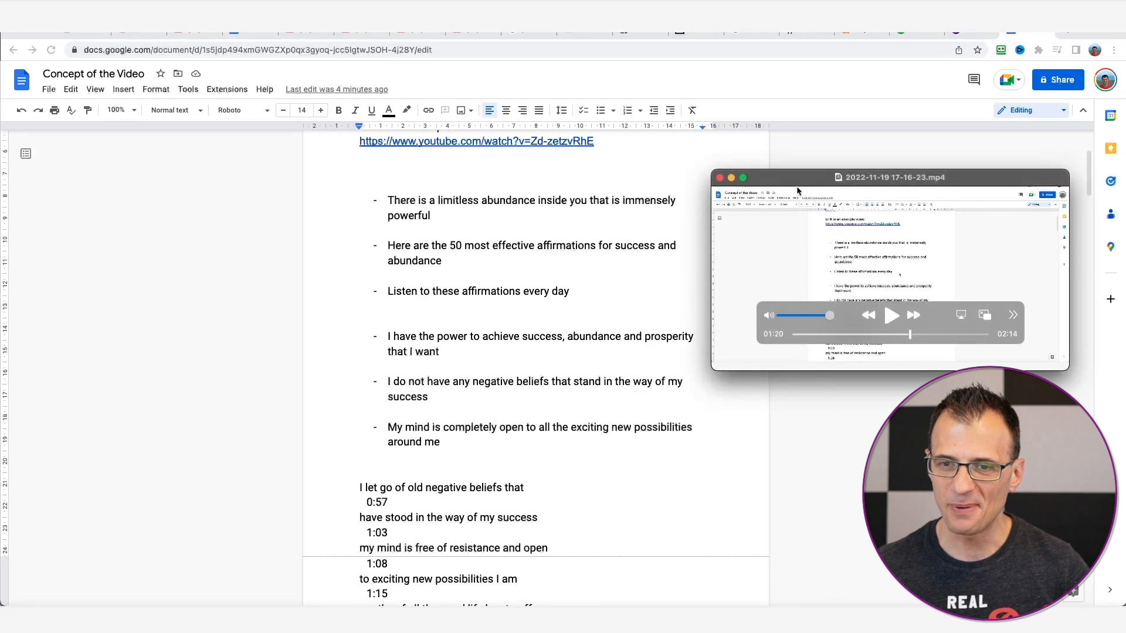
{"action": "left_click_drag", "start_coordinate": [818, 179], "coordinate": [811, 165]}
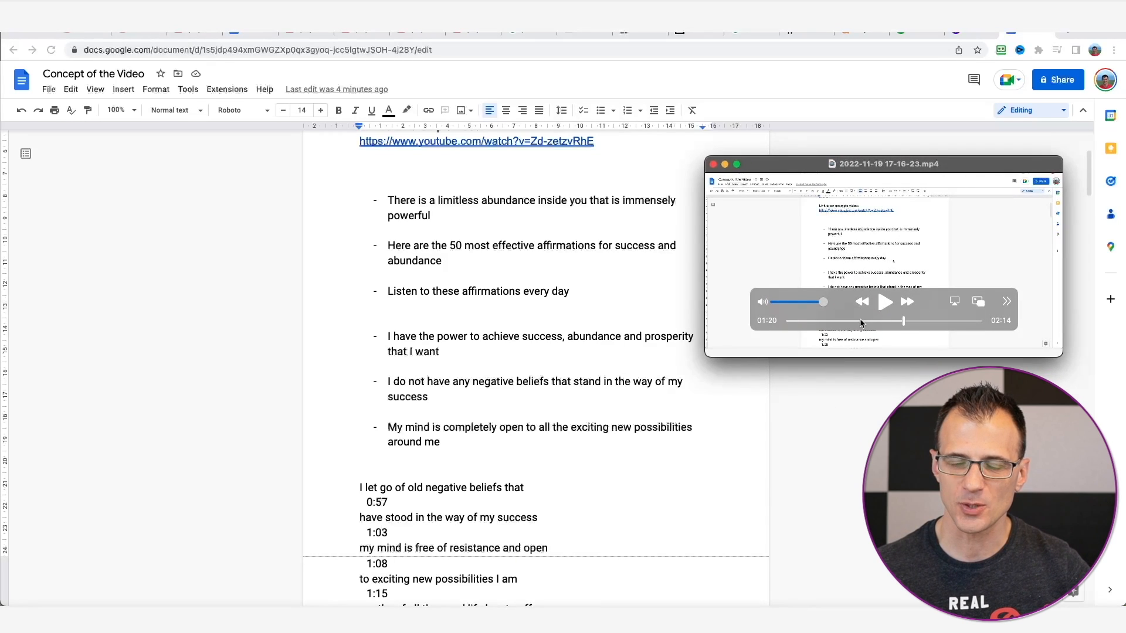
{"action": "mouse_move", "coordinate": [887, 306]}
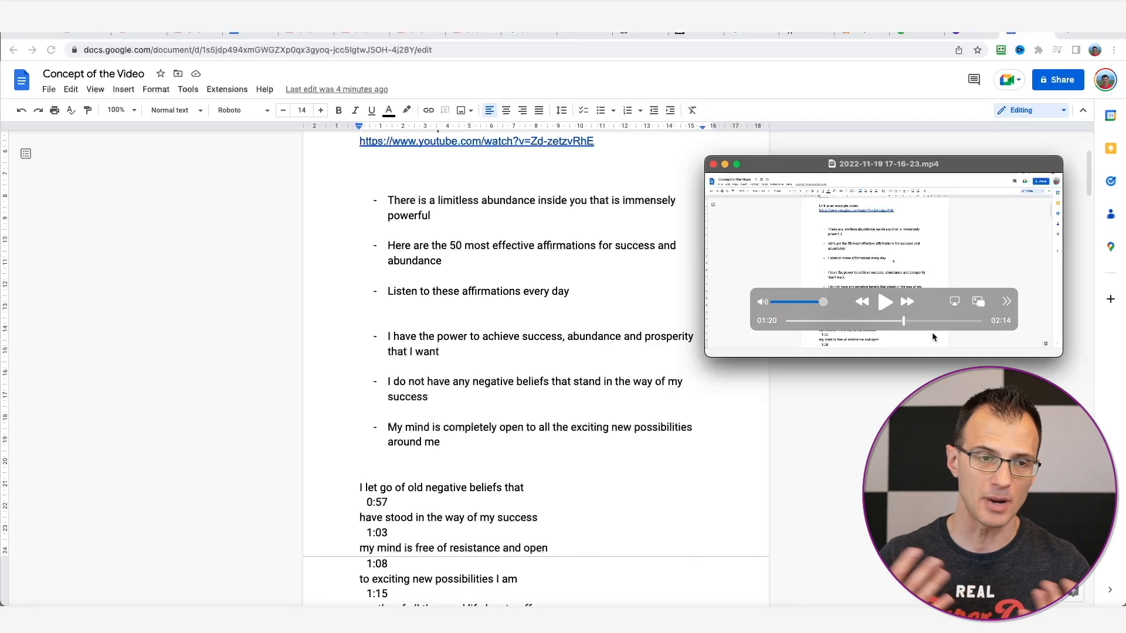
{"action": "mouse_move", "coordinate": [931, 331]}
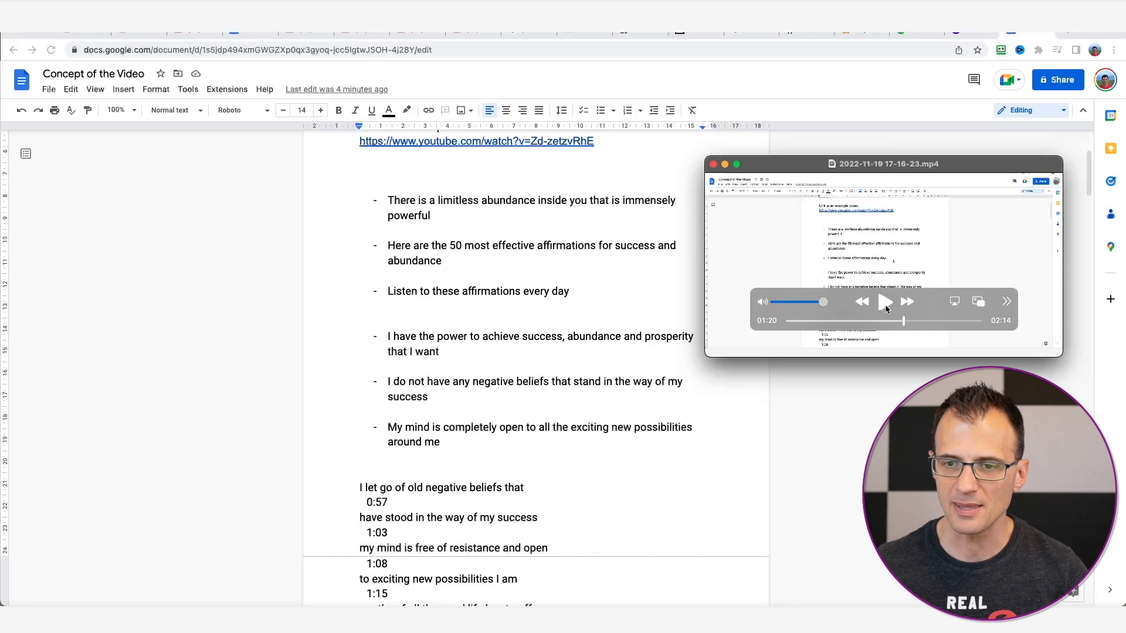
{"action": "left_click", "coordinate": [886, 306]}
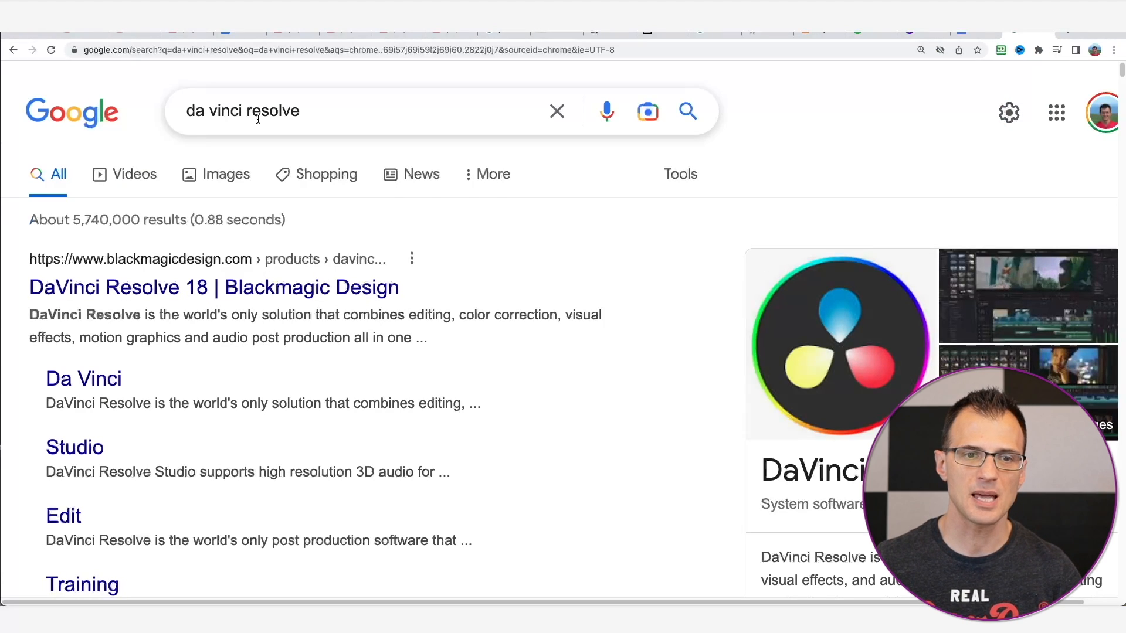
Open the DaVinci Resolve 18 product page from the search results and choose the free download instead of the Studio version
{"action": "scroll", "coordinate": [215, 303], "scroll_direction": "down", "scroll_amount": 4}
{"action": "scroll", "coordinate": [306, 207], "scroll_direction": "up", "scroll_amount": 1}
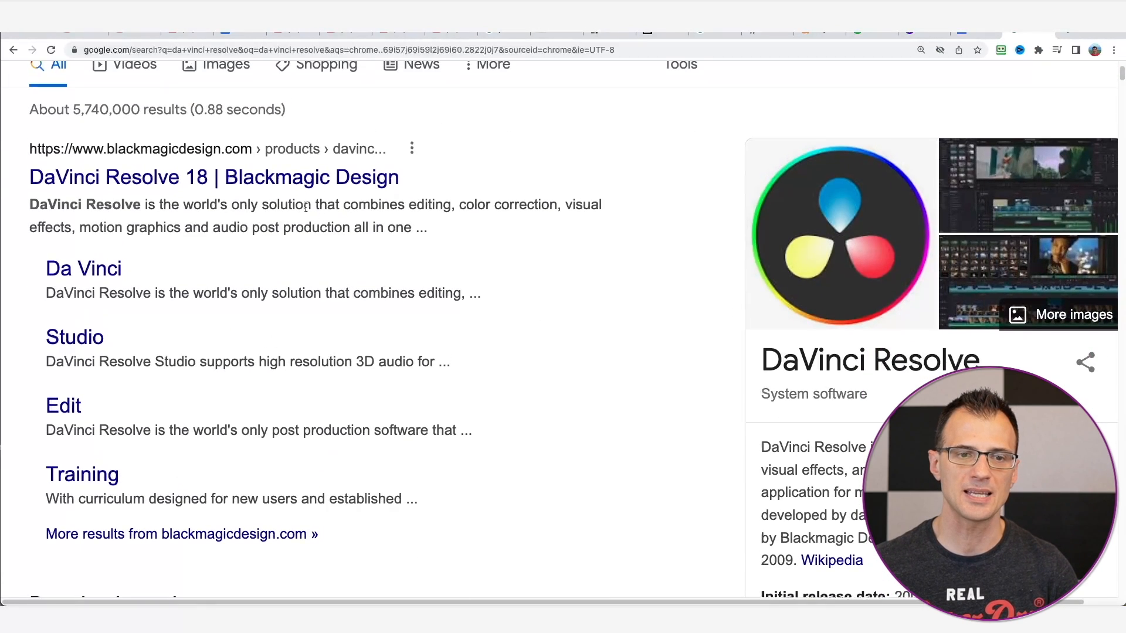
{"action": "left_click", "coordinate": [288, 182]}
{"action": "scroll", "coordinate": [114, 320], "scroll_direction": "down", "scroll_amount": 10}
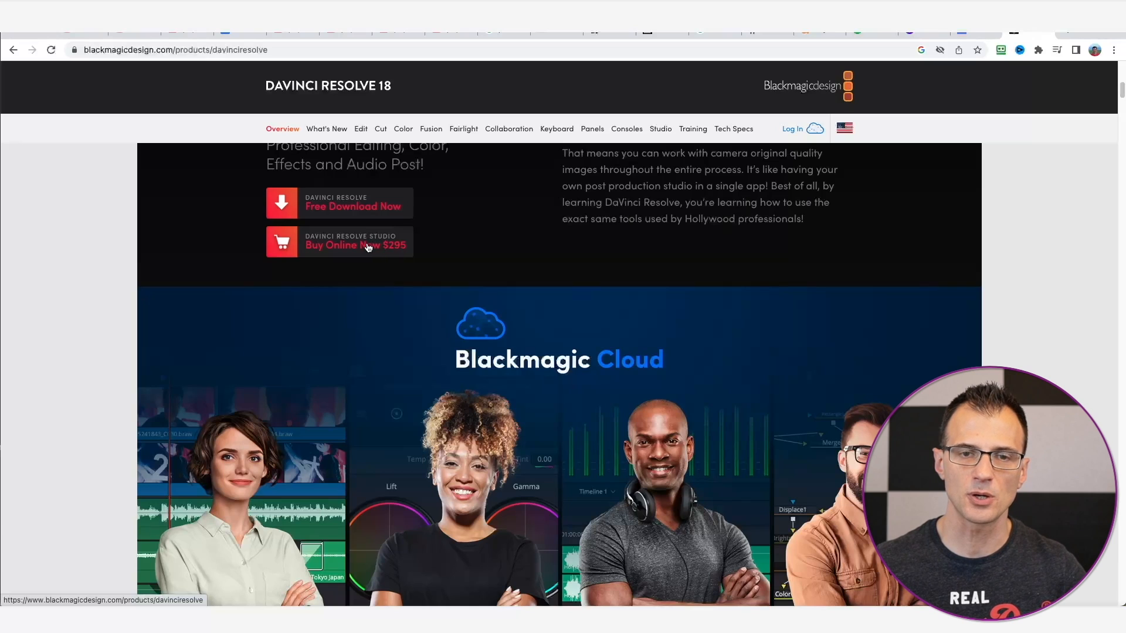
{"action": "left_click", "coordinate": [369, 211]}
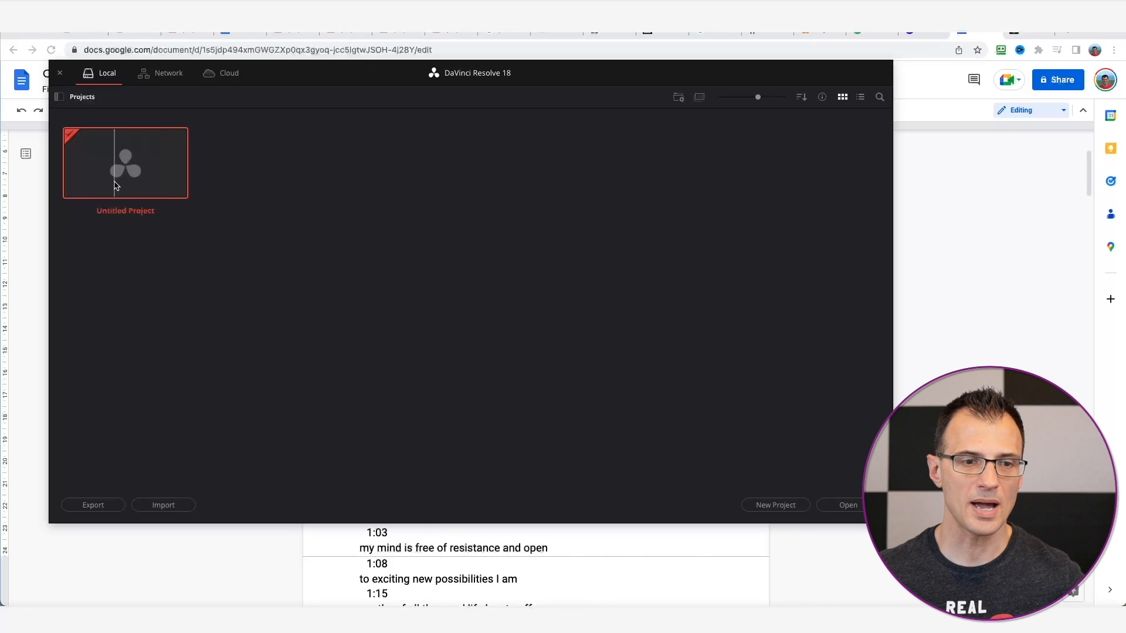
Open the Untitled Project in DaVinci Resolve, look over the Edit, Fairlight and Deliver pages, and return to the Edit page
{"action": "double_click", "coordinate": [150, 170]}
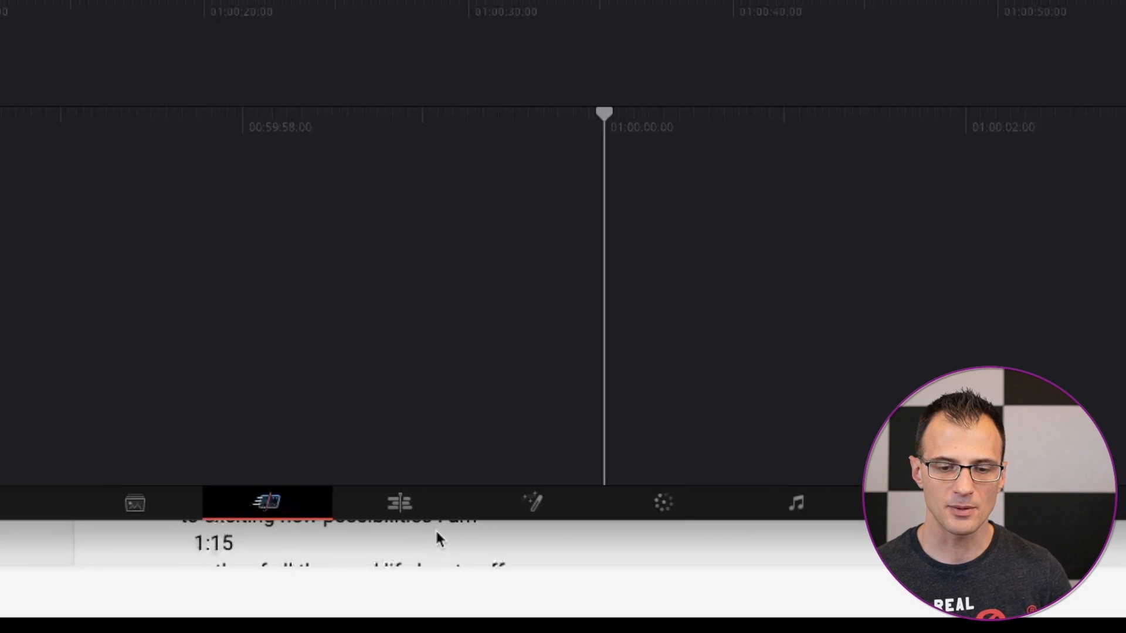
{"action": "left_click", "coordinate": [338, 574]}
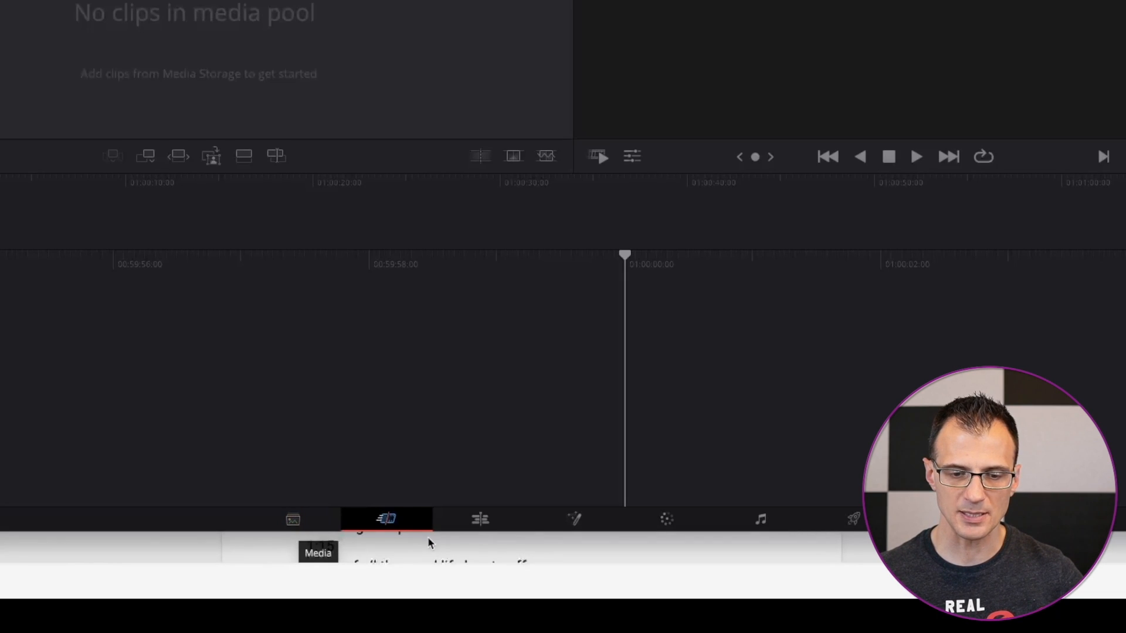
{"action": "left_click", "coordinate": [478, 520]}
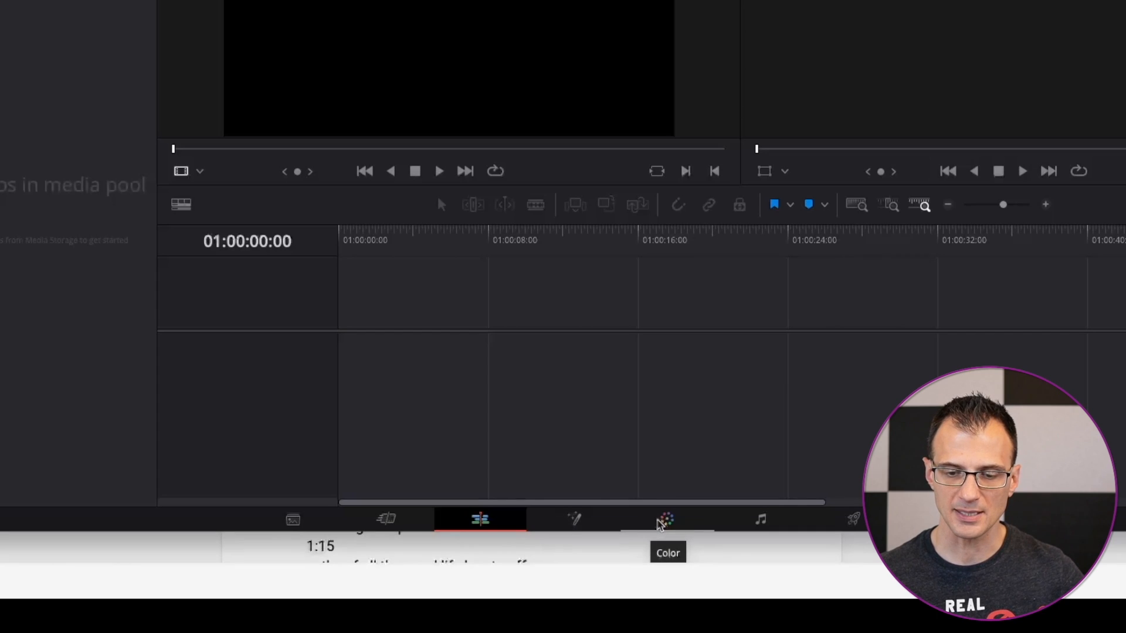
{"action": "left_click", "coordinate": [751, 518]}
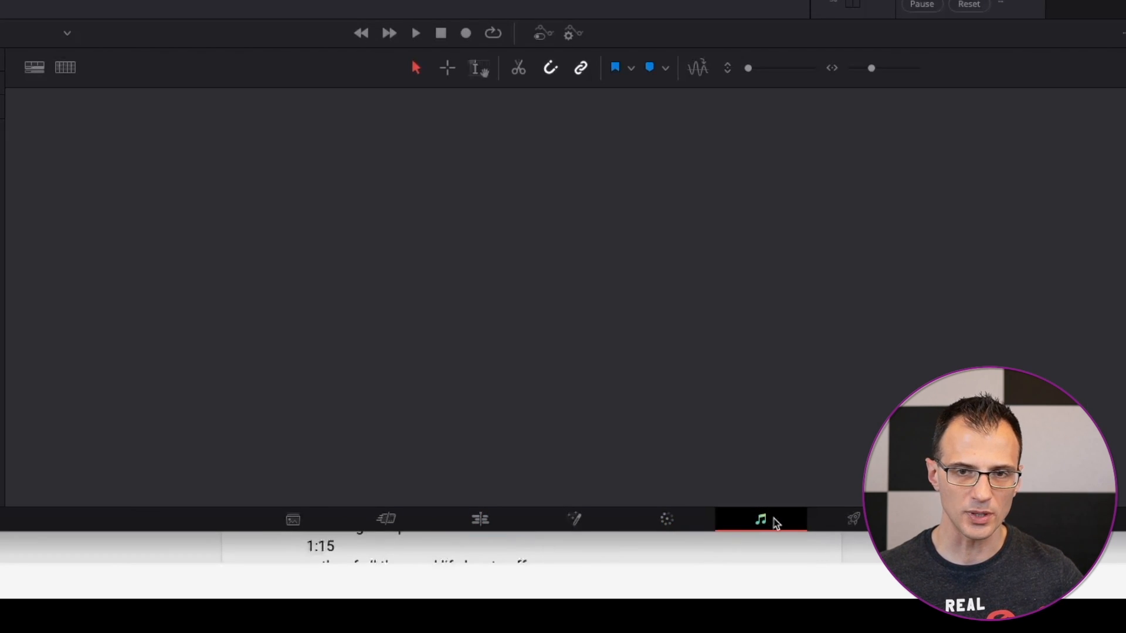
{"action": "left_click", "coordinate": [853, 518]}
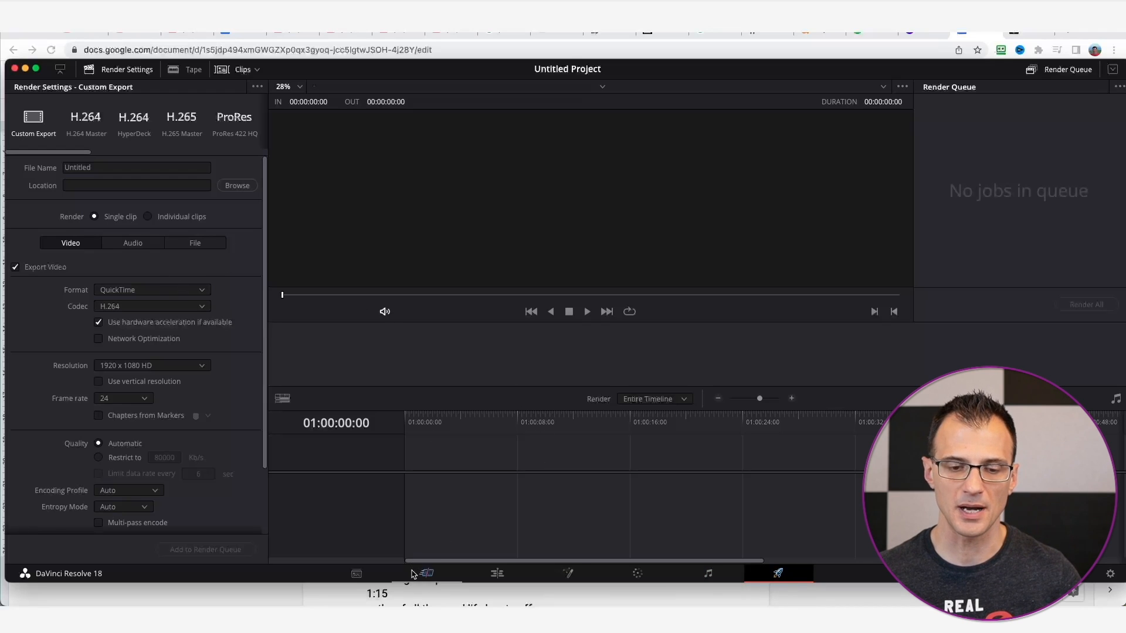
{"action": "left_click", "coordinate": [508, 577]}
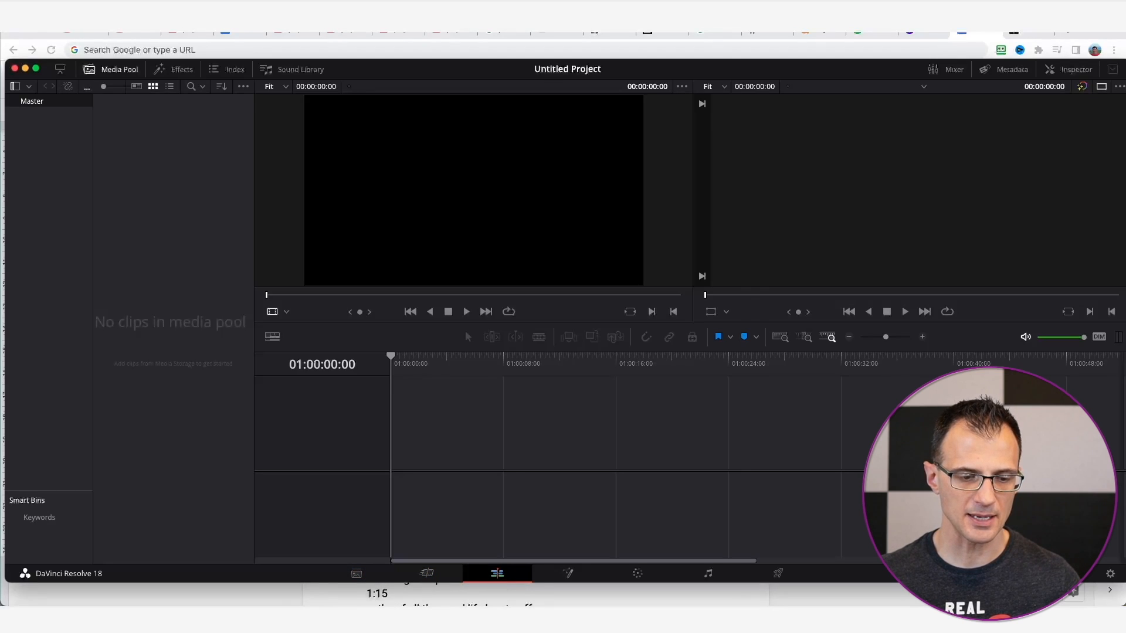
Import the affirmations audio MP4 from the Example folder into the media pool without changing the project frame rate
{"action": "key", "text": "super+Tab"}
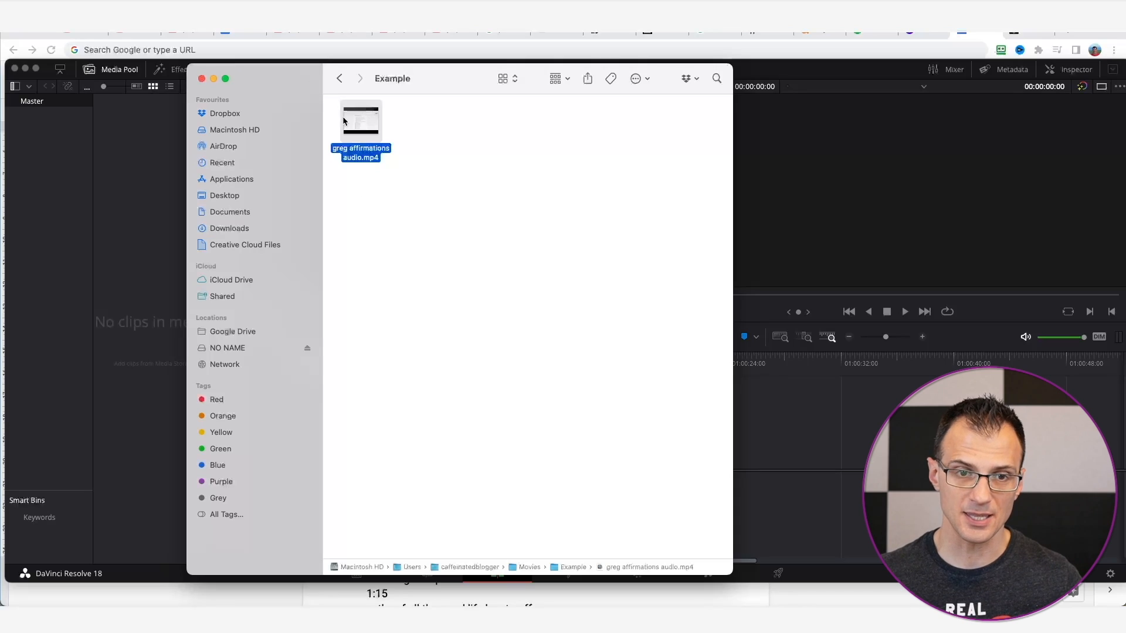
{"action": "left_click_drag", "start_coordinate": [348, 123], "coordinate": [125, 140]}
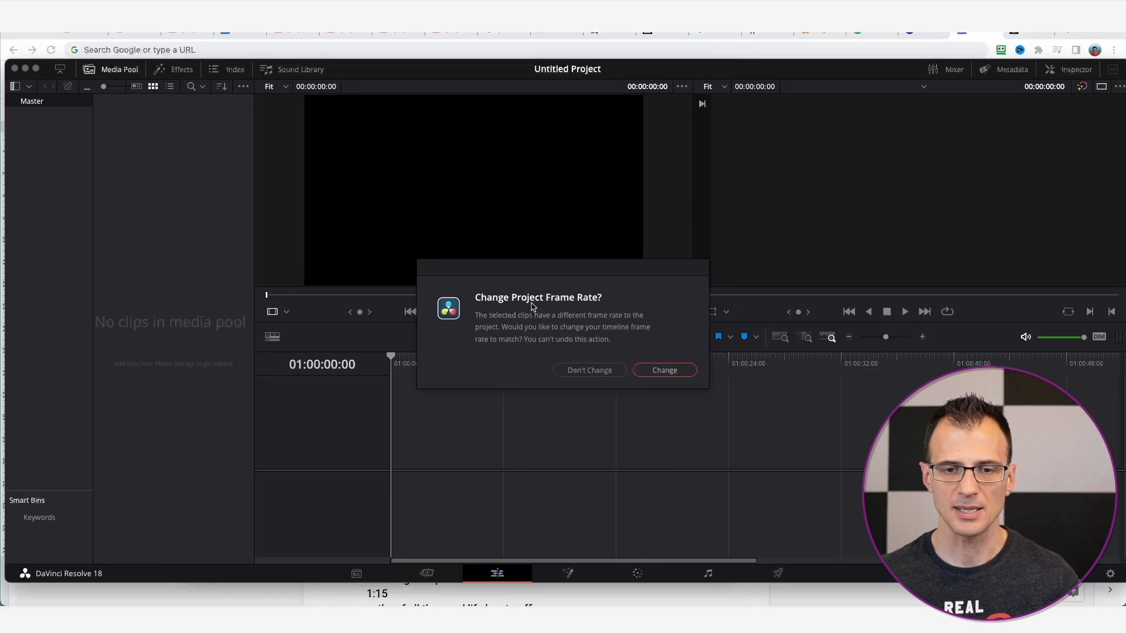
{"action": "left_click", "coordinate": [589, 371]}
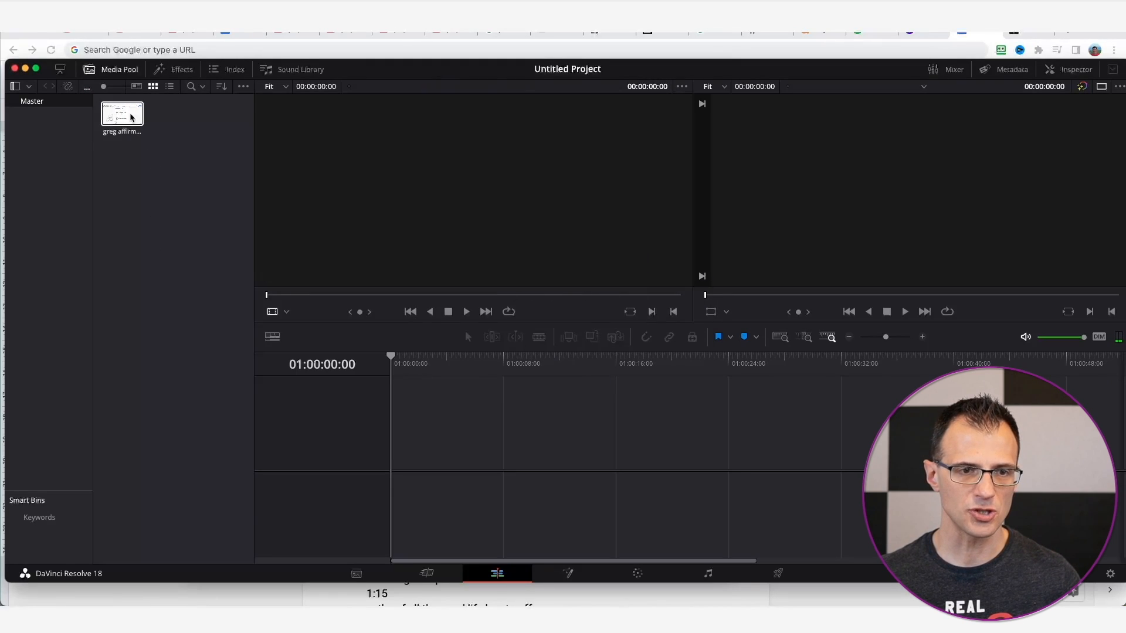
Place the affirmations clip at the start of the empty timeline and preview it by moving the playhead to about 01:00:13:07
{"action": "left_click_drag", "start_coordinate": [131, 113], "coordinate": [391, 457]}
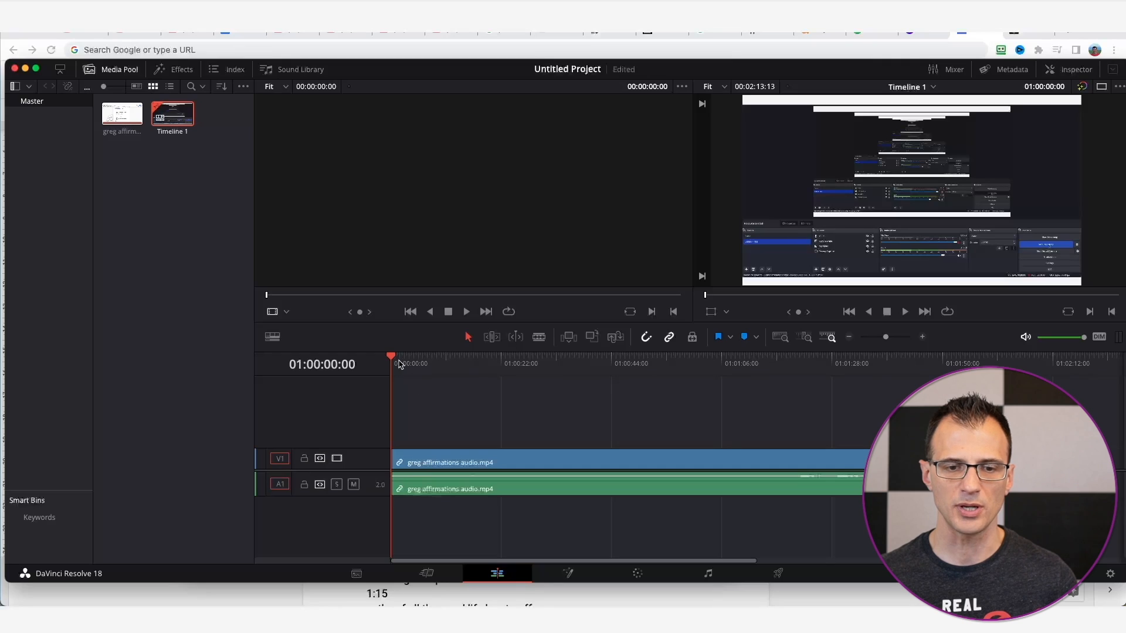
{"action": "left_click_drag", "start_coordinate": [396, 362], "coordinate": [486, 369]}
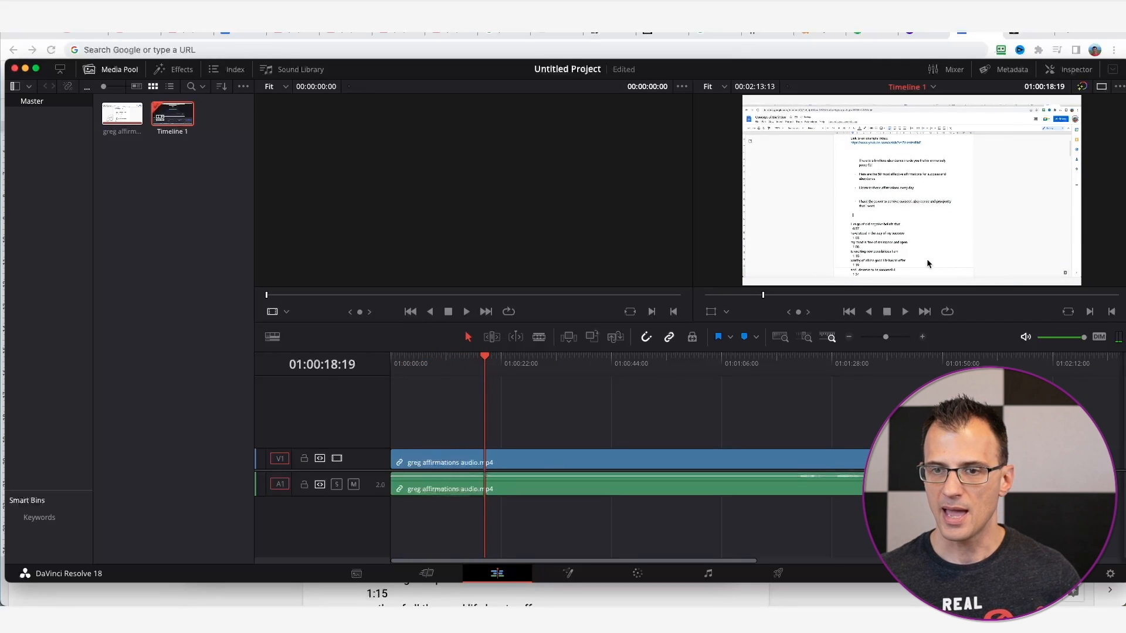
{"action": "left_click_drag", "start_coordinate": [481, 375], "coordinate": [458, 376]}
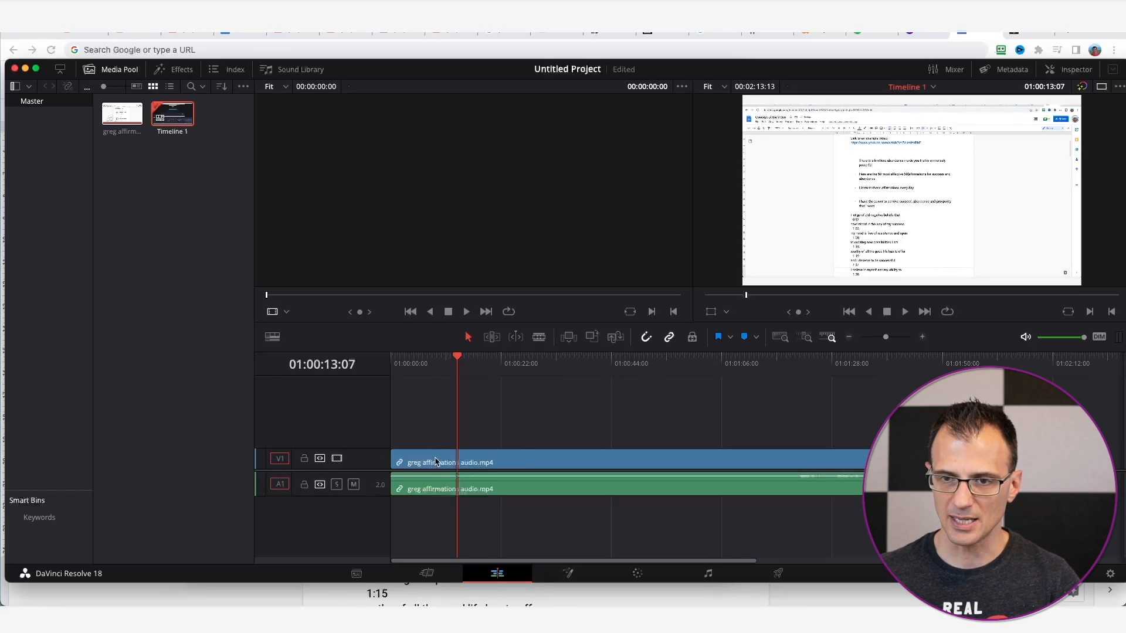
Unlink the affirmations clip's video from its audio on the timeline and save the project
{"action": "left_click", "coordinate": [583, 463]}
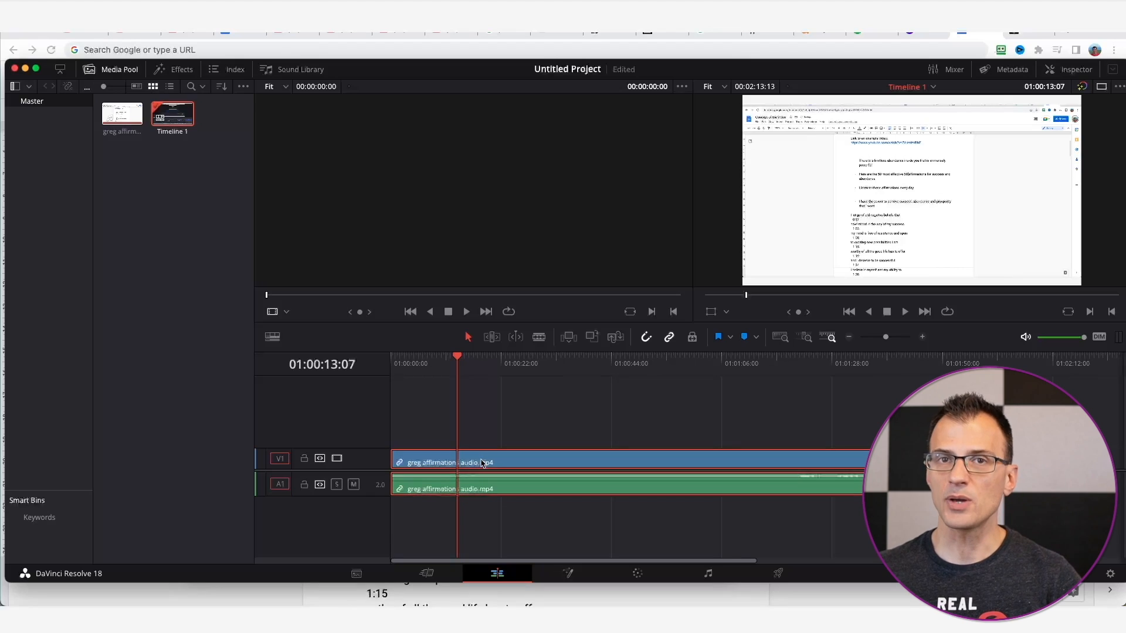
{"action": "right_click", "coordinate": [429, 463]}
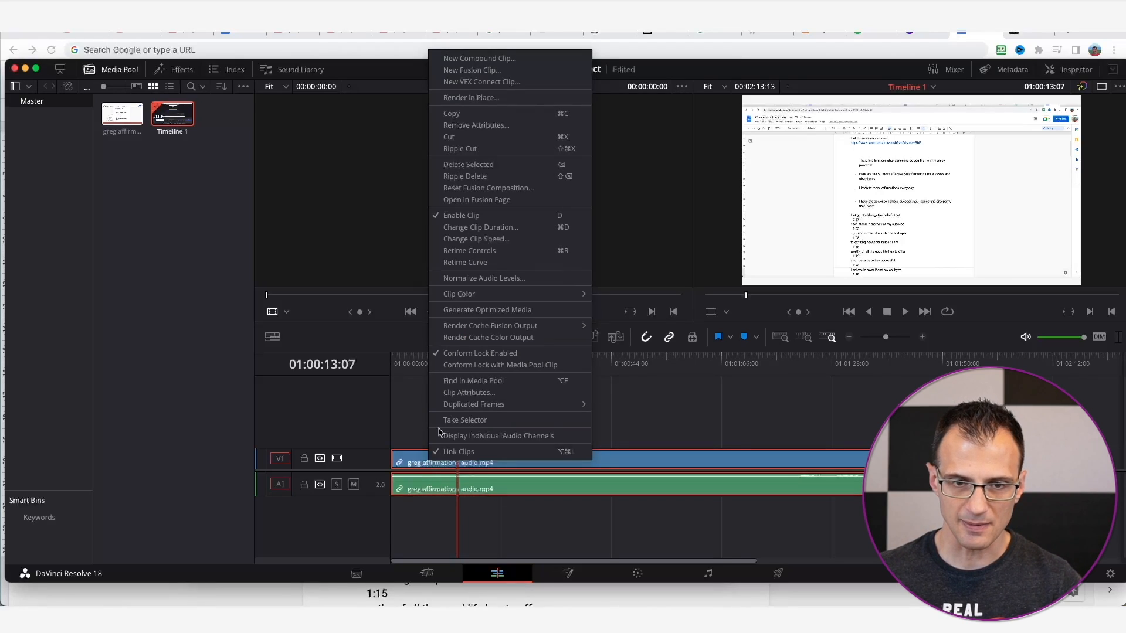
{"action": "left_click", "coordinate": [444, 451]}
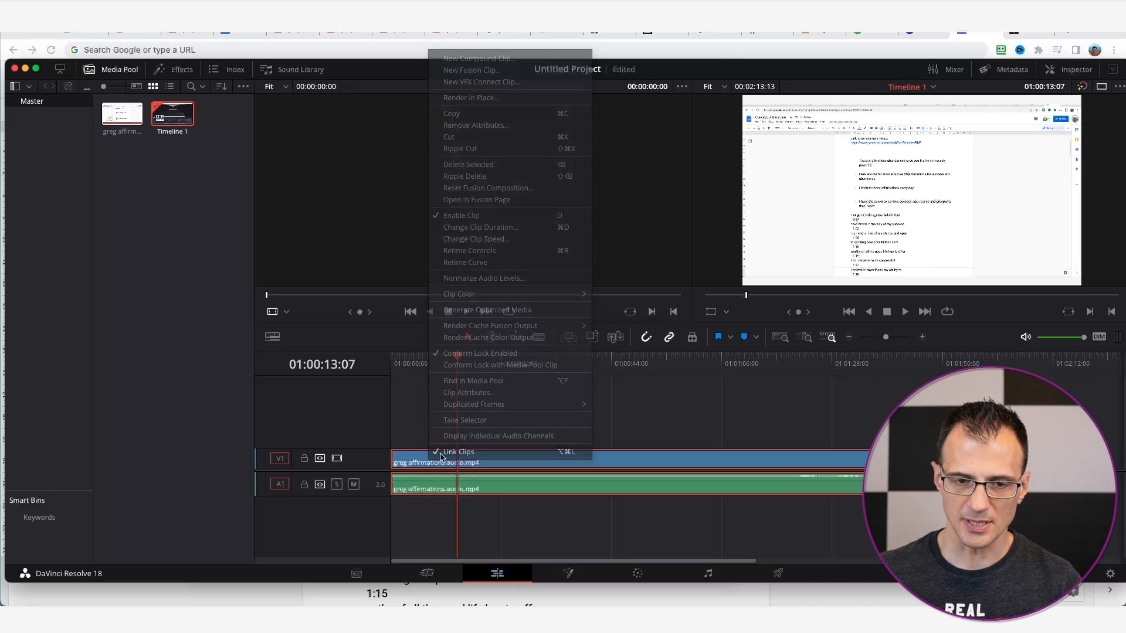
{"action": "key", "text": "super+s"}
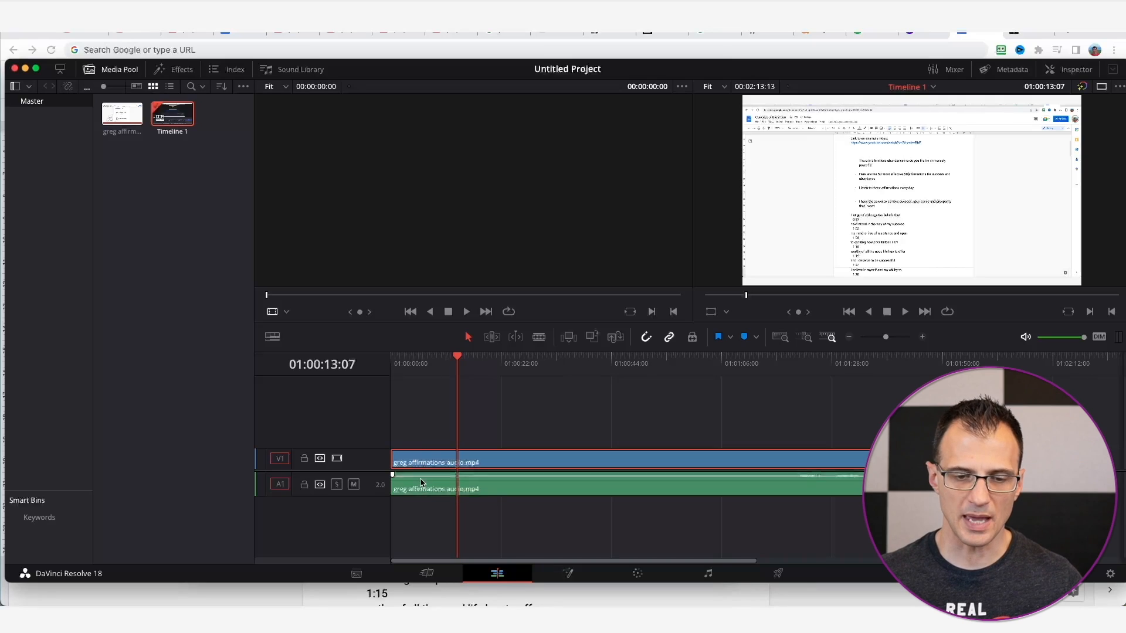
Delete the affirmations clip's video part from the timeline and increase the height of audio track A1
{"action": "right_click", "coordinate": [419, 460]}
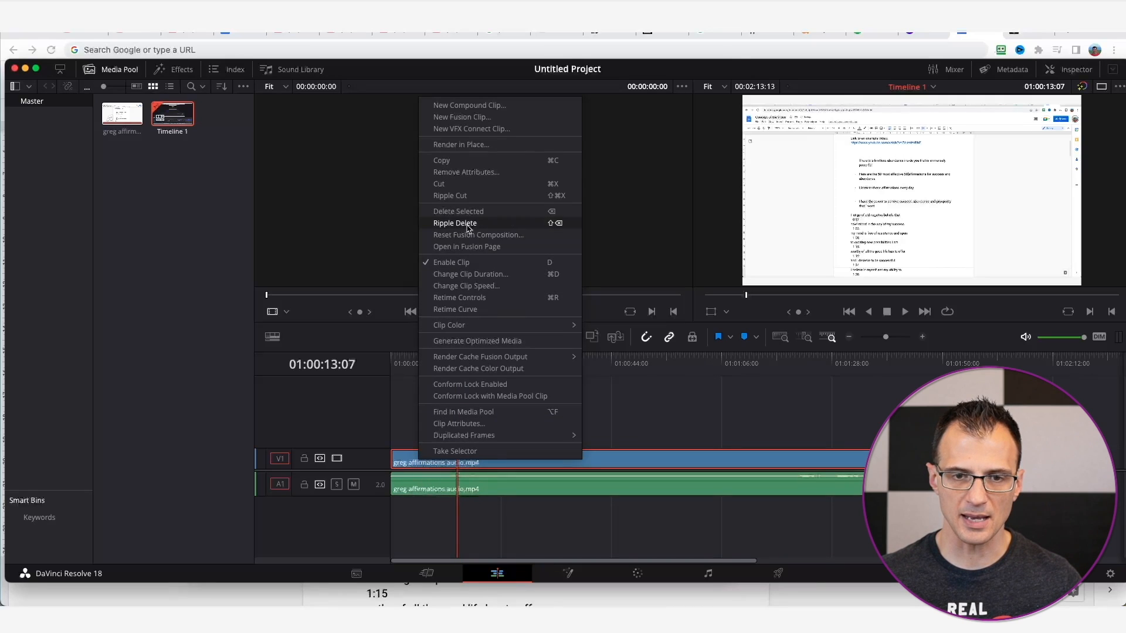
{"action": "left_click", "coordinate": [543, 217]}
{"action": "left_click_drag", "start_coordinate": [371, 496], "coordinate": [370, 535]}
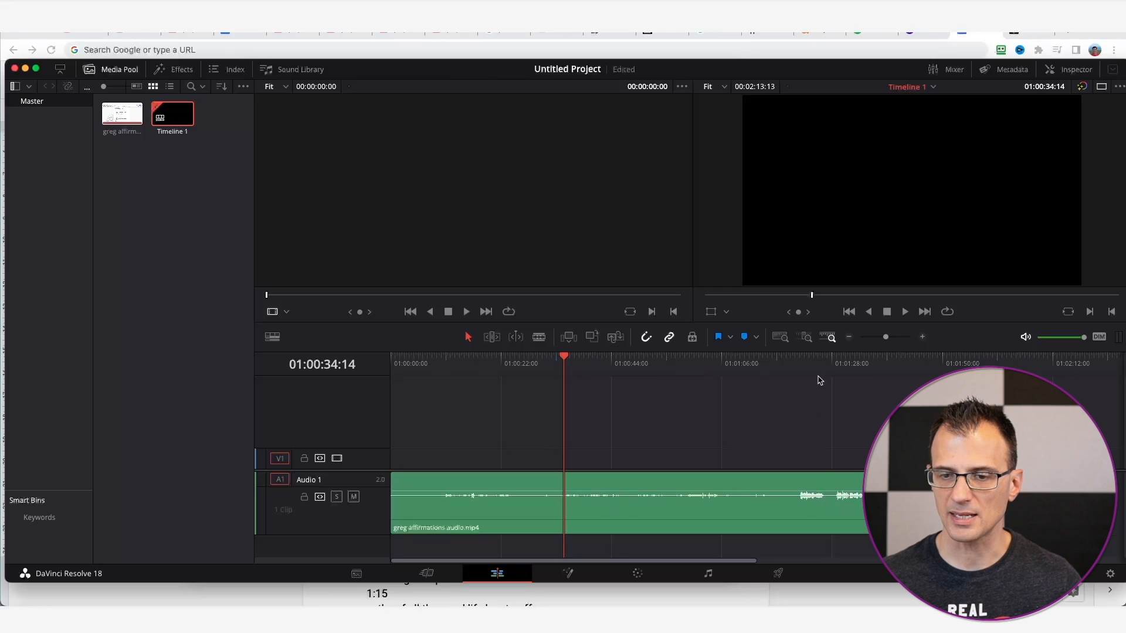
Split the affirmations audio clip at about 01:01:21:01, just before the louder speech begins
{"action": "left_click_drag", "start_coordinate": [799, 360], "coordinate": [797, 363]}
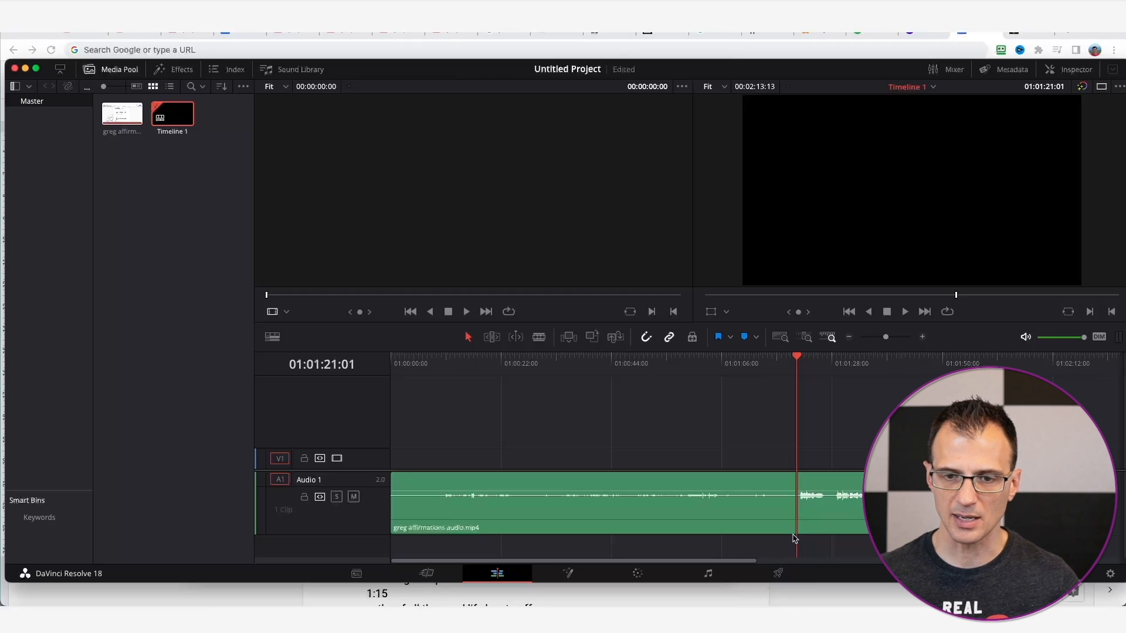
{"action": "left_click", "coordinate": [538, 337]}
{"action": "left_click", "coordinate": [799, 512]}
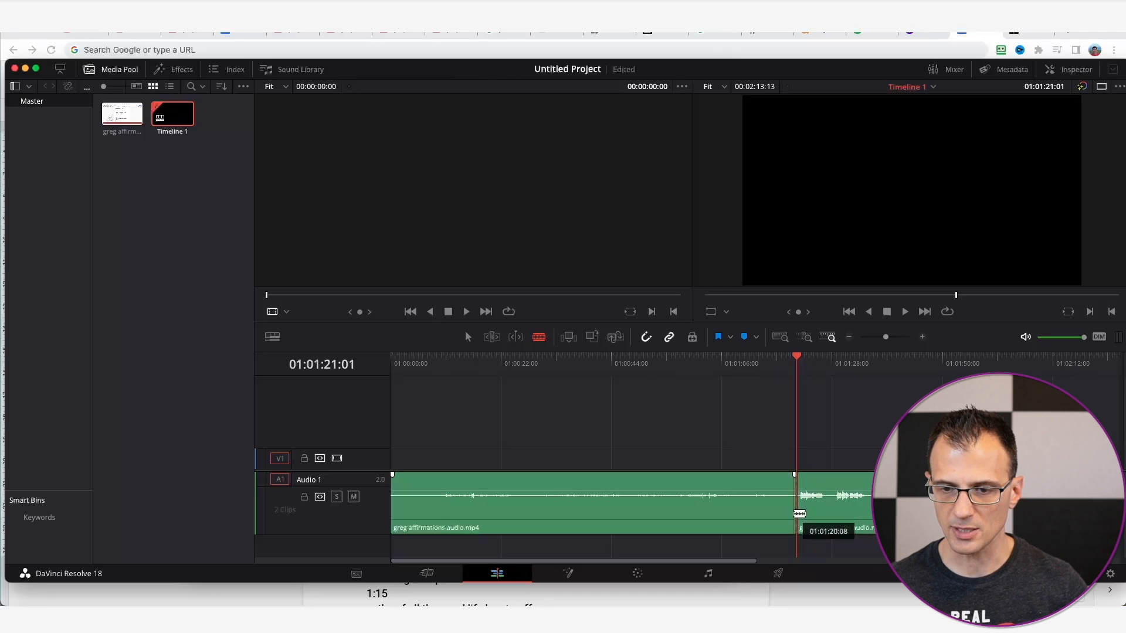
{"action": "left_click", "coordinate": [469, 340]}
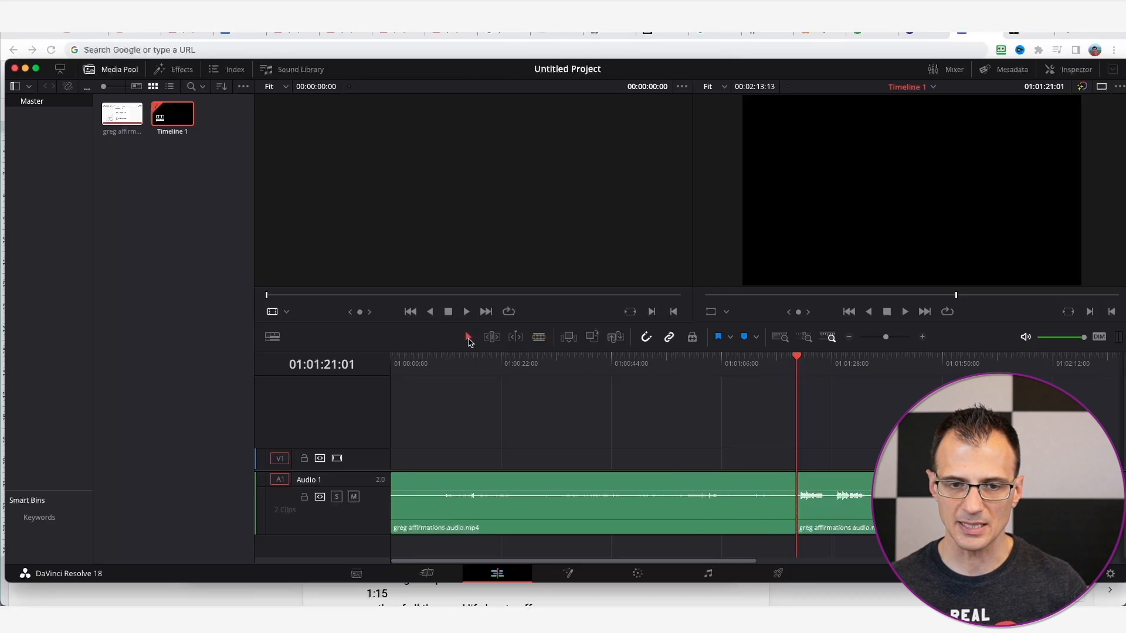
Delete the audio segment before the cut and move the remaining segment to the start of the timeline
{"action": "left_click", "coordinate": [728, 481]}
{"action": "left_click", "coordinate": [833, 476]}
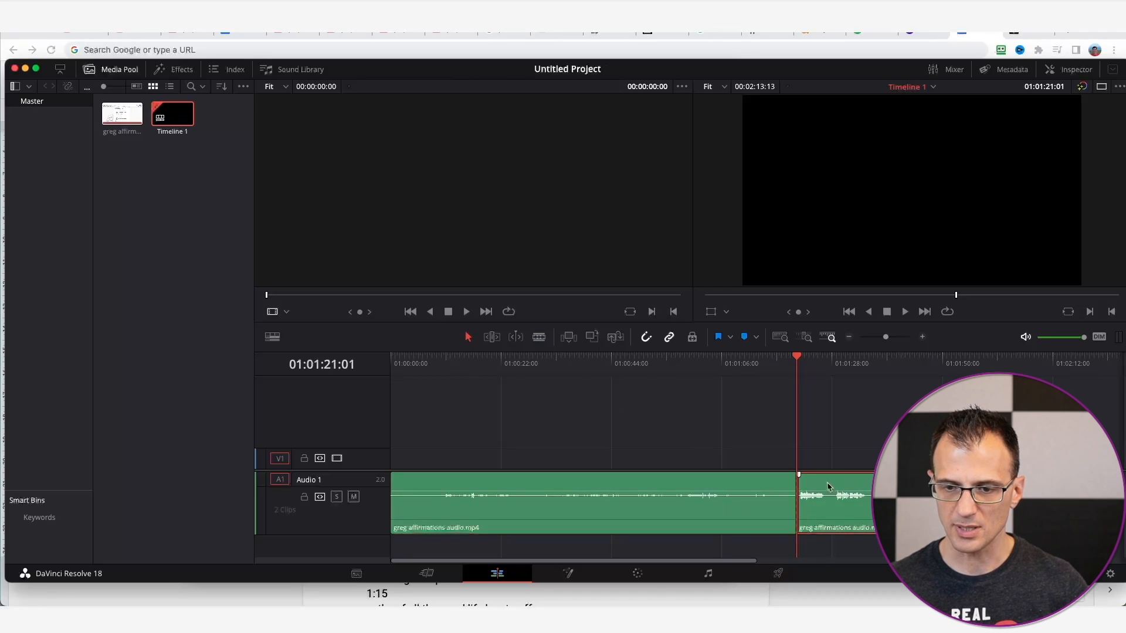
{"action": "left_click", "coordinate": [728, 490]}
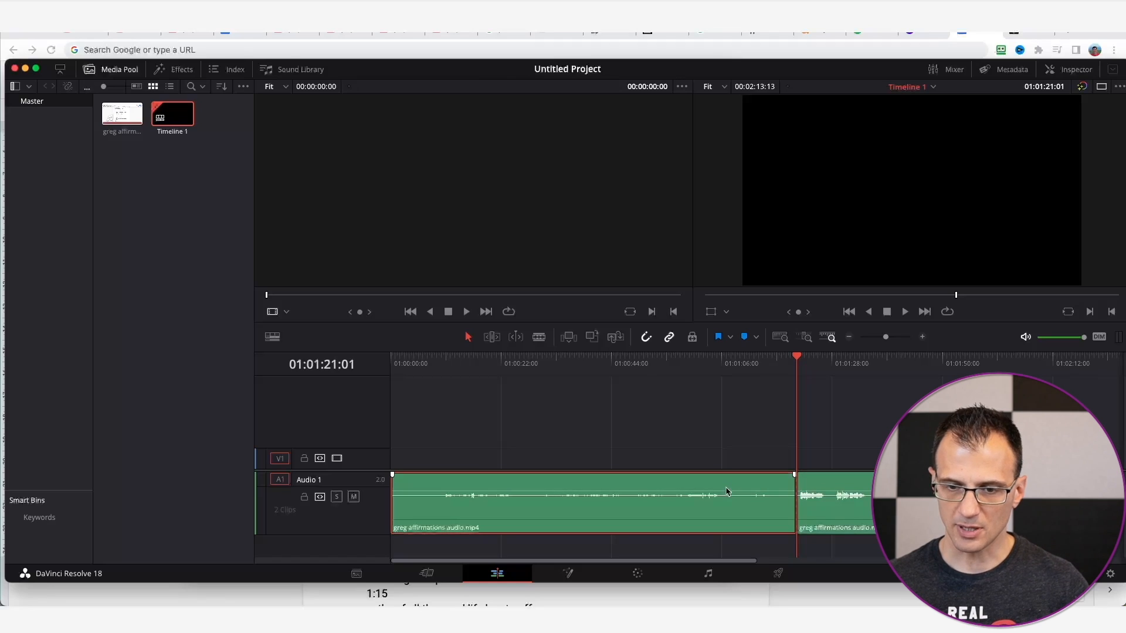
{"action": "key", "text": "Delete"}
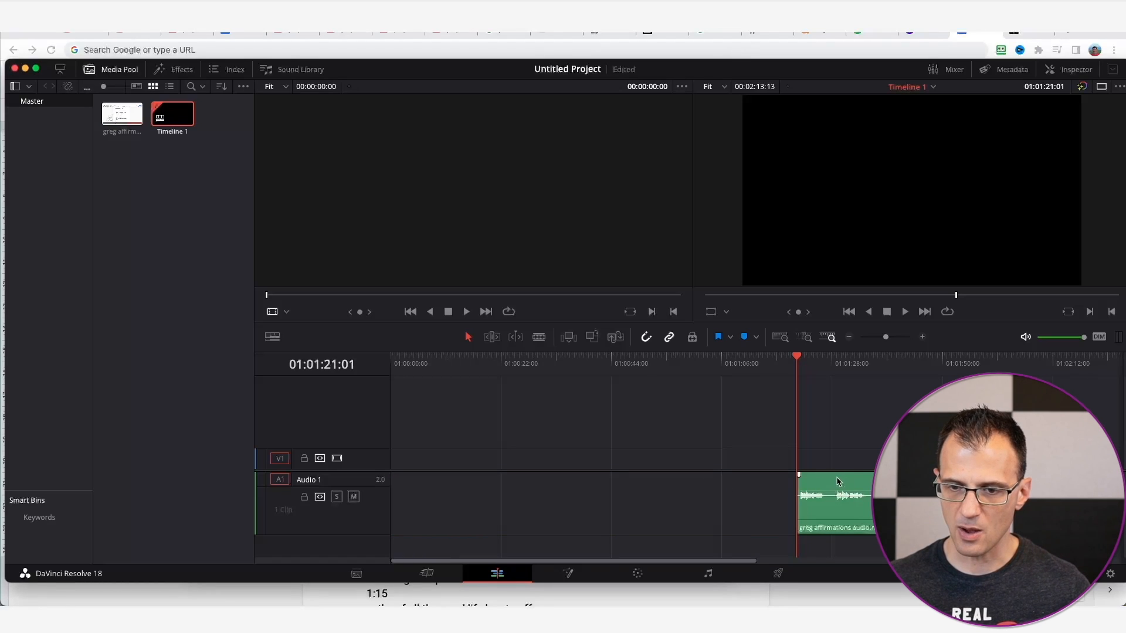
{"action": "left_click_drag", "start_coordinate": [829, 480], "coordinate": [470, 488]}
Play the trimmed audio from the timeline start and check it at about 01:00:21:04
{"action": "left_click_drag", "start_coordinate": [408, 367], "coordinate": [389, 365]}
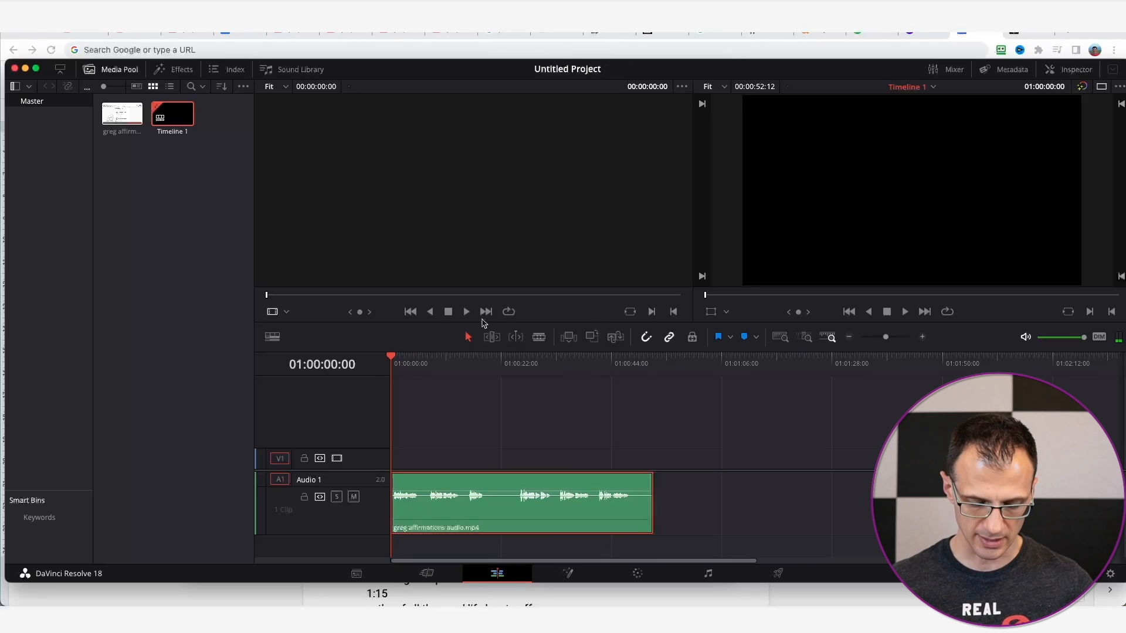
{"action": "key", "text": "space"}
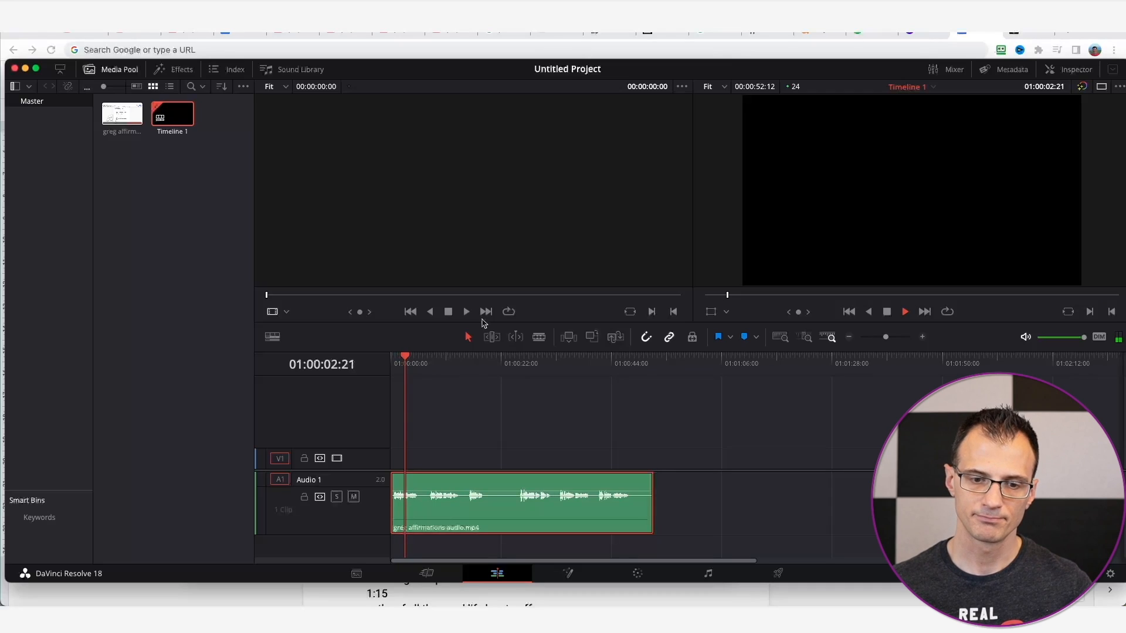
{"action": "key", "text": "space"}
{"action": "left_click_drag", "start_coordinate": [420, 359], "coordinate": [497, 374]}
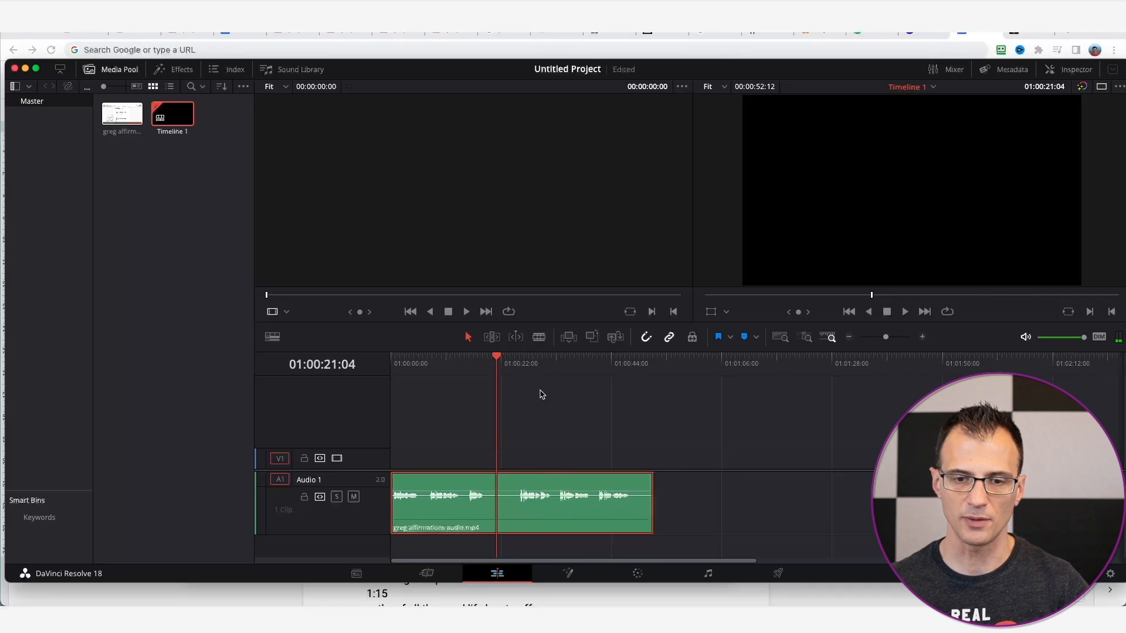
{"action": "key", "text": "space"}
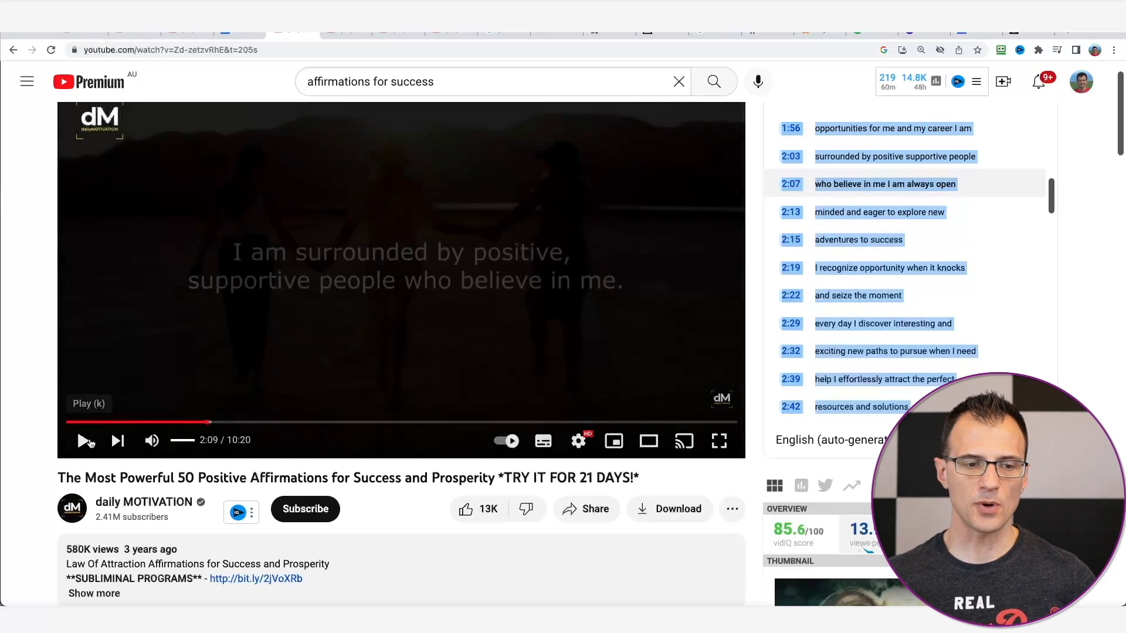
Mute the reference affirmations video on YouTube and preview its footage around 2:43
{"action": "left_click", "coordinate": [152, 440]}
{"action": "left_click", "coordinate": [83, 441]}
{"action": "left_click", "coordinate": [239, 422]}
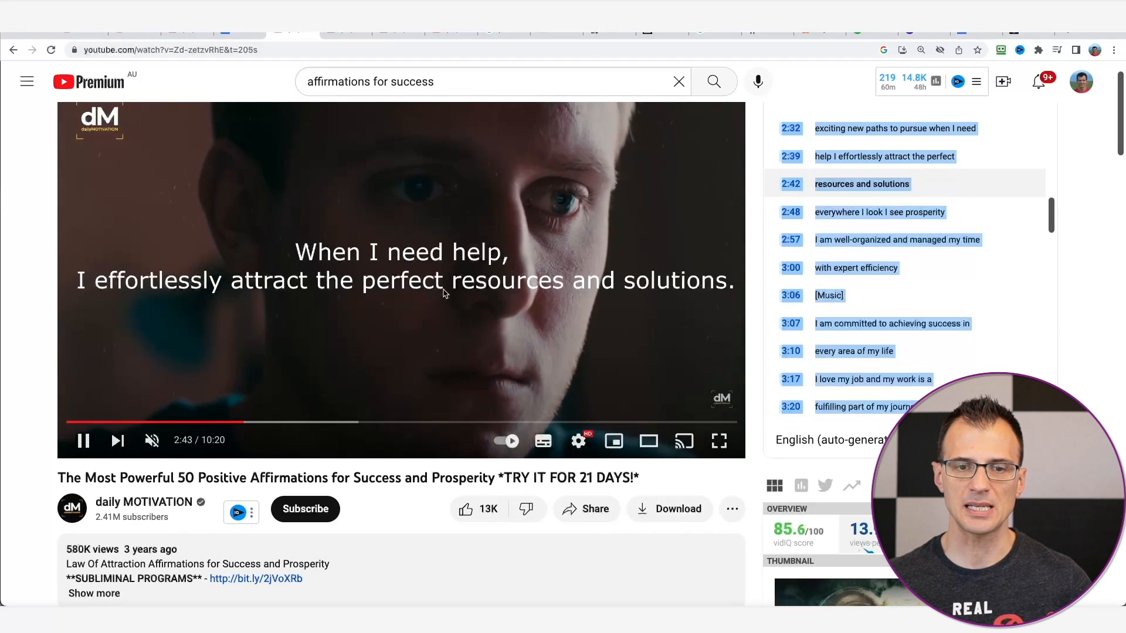
{"action": "left_click", "coordinate": [505, 321]}
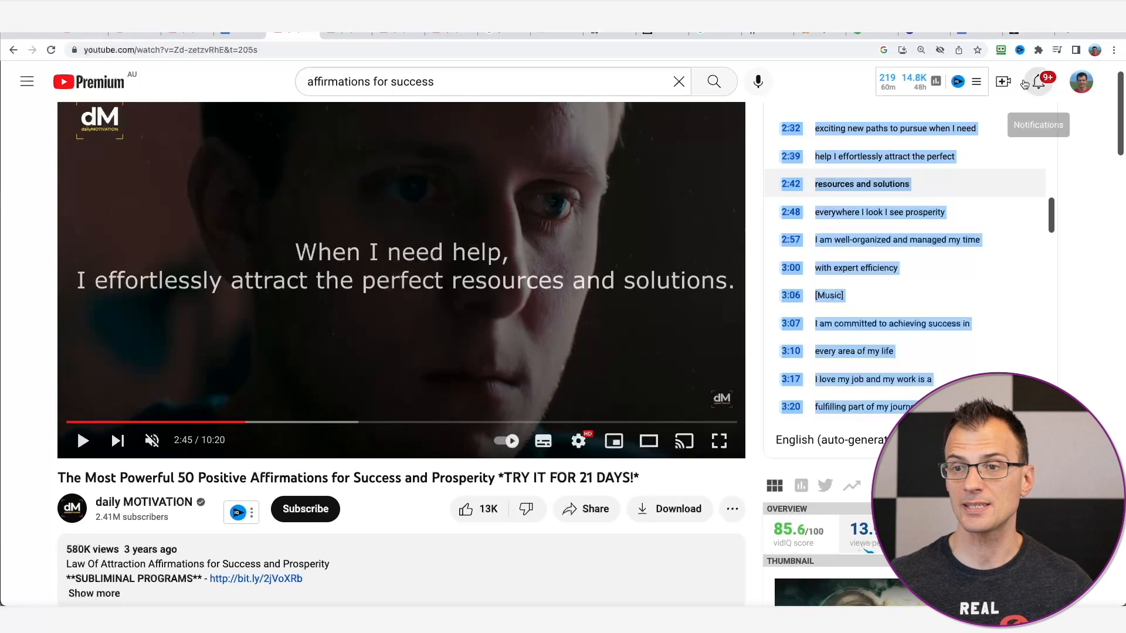
Open the Pexels website in a new browser tab
{"action": "left_click", "coordinate": [1067, 34]}
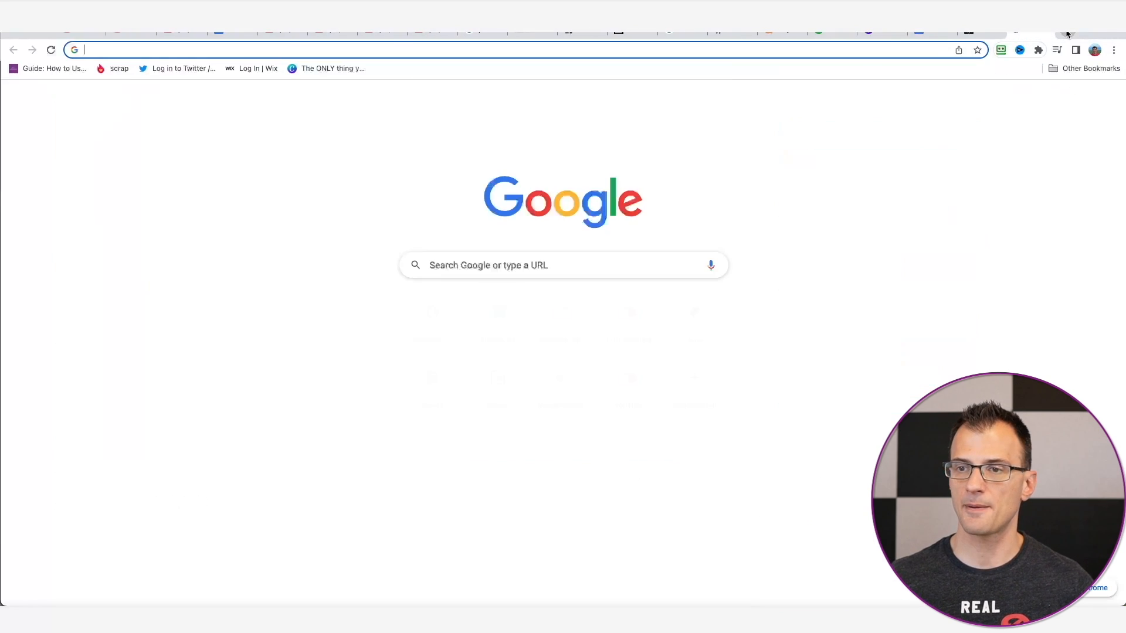
{"action": "type", "text": "pexels"}
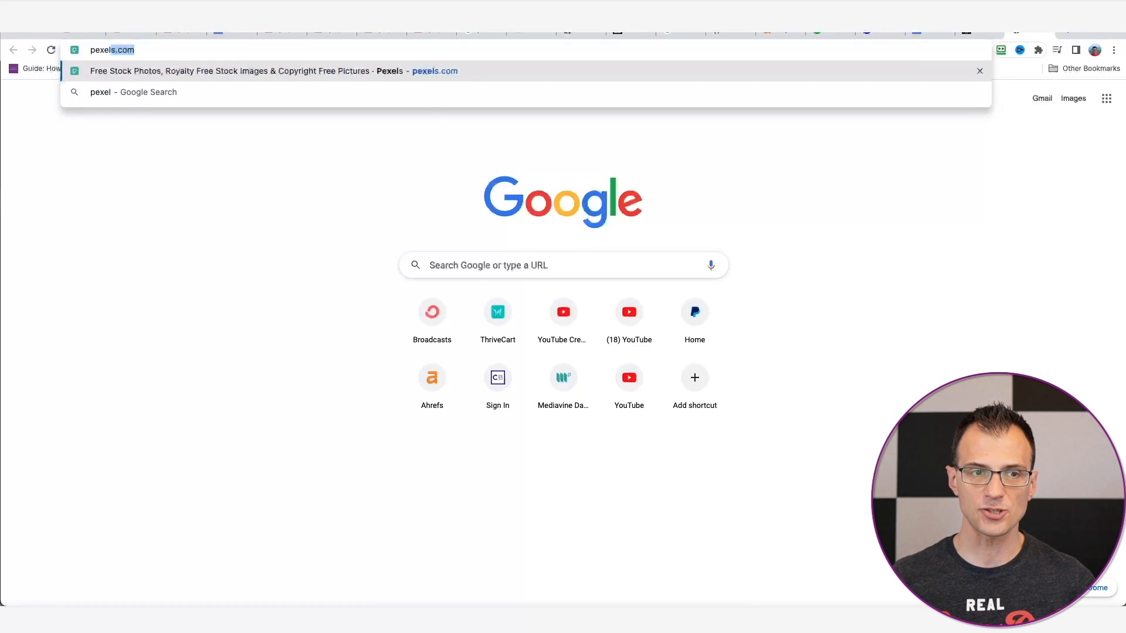
{"action": "key", "text": "Return"}
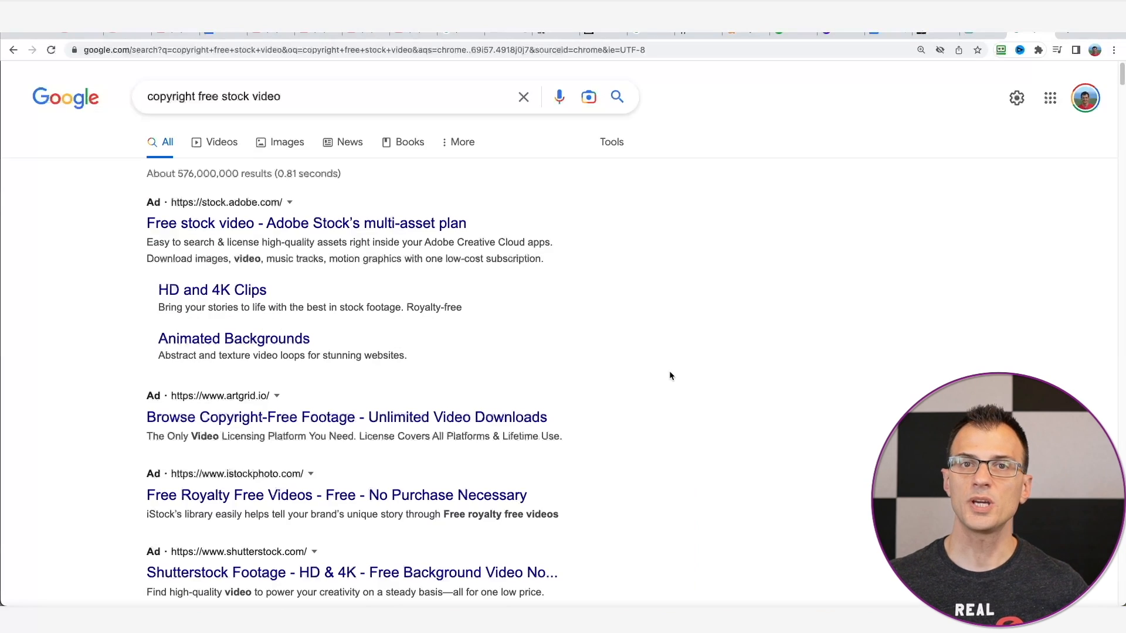
Review the Google results for "copyright free stock video" and look over the Pexels home page
{"action": "scroll", "coordinate": [327, 333], "scroll_direction": "down", "scroll_amount": 15}
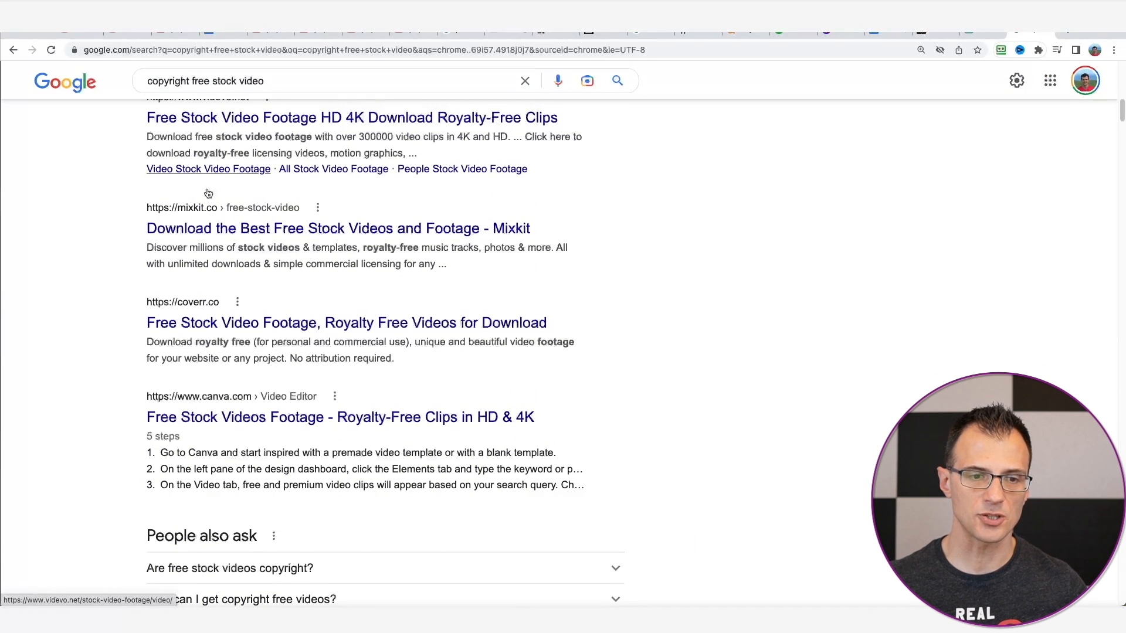
{"action": "scroll", "coordinate": [236, 206], "scroll_direction": "down", "scroll_amount": 3}
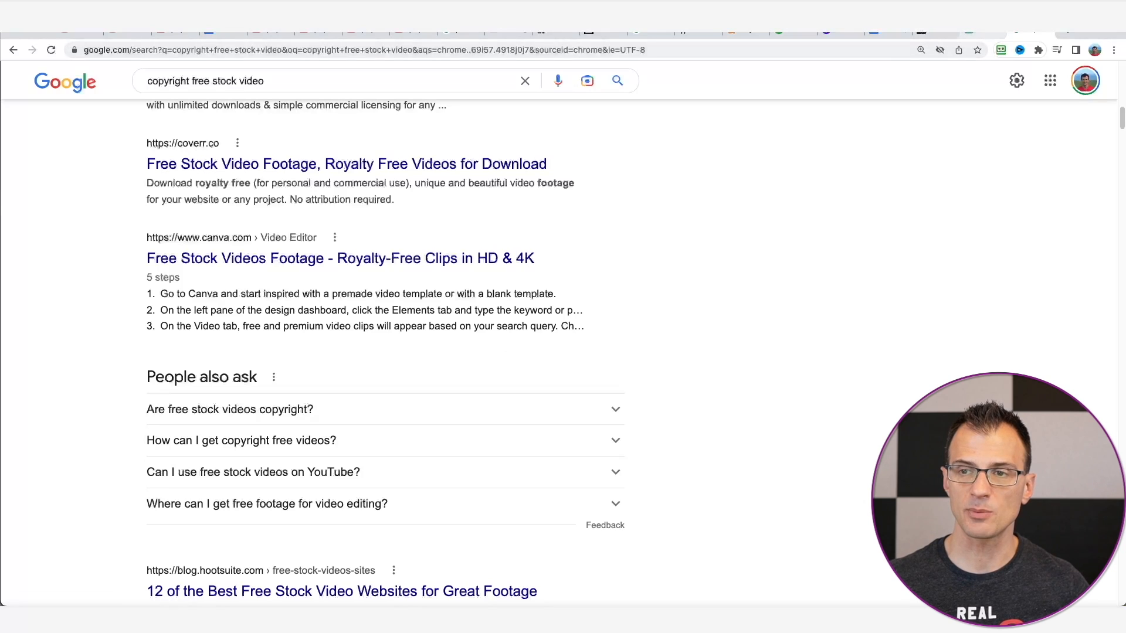
{"action": "left_click", "coordinate": [985, 34]}
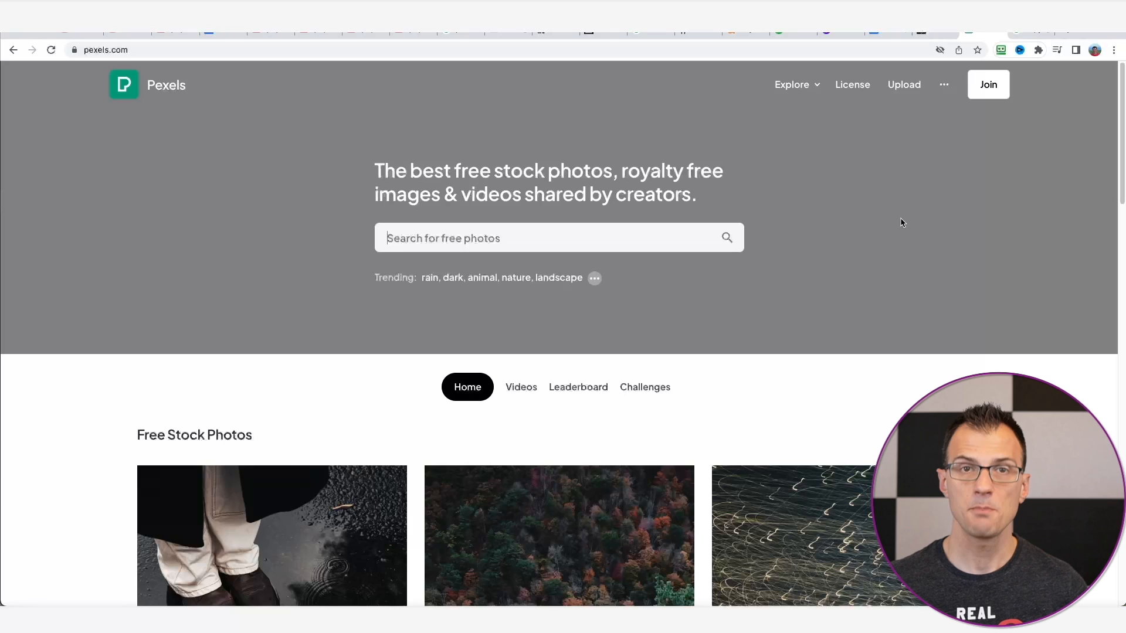
{"action": "scroll", "coordinate": [991, 188], "scroll_direction": "down", "scroll_amount": 2}
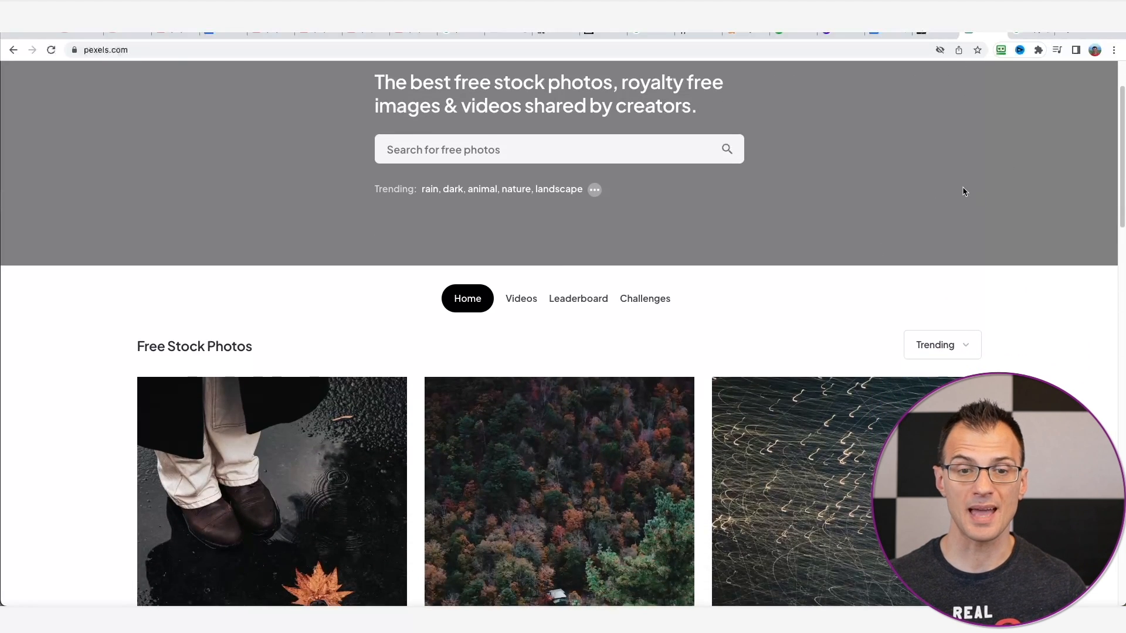
{"action": "scroll", "coordinate": [935, 193], "scroll_direction": "up", "scroll_amount": 2}
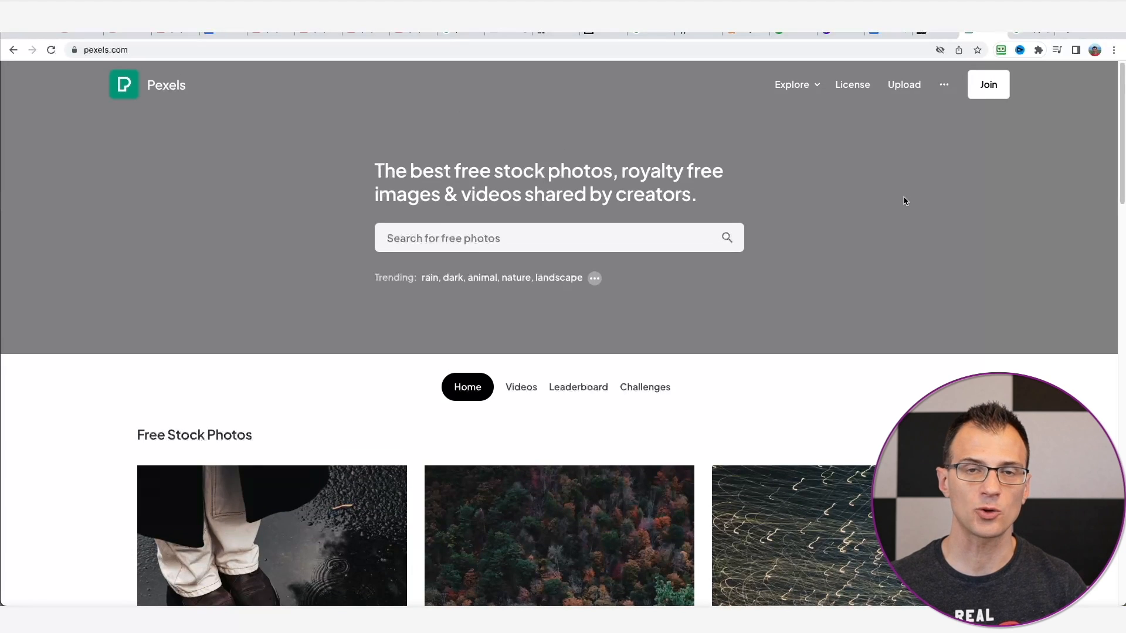
{"action": "scroll", "coordinate": [727, 203], "scroll_direction": "down", "scroll_amount": 4}
{"action": "scroll", "coordinate": [709, 208], "scroll_direction": "up", "scroll_amount": 4}
Search the Pexels stock videos for "happy people" and browse the resulting clips for suitable footage
{"action": "left_click", "coordinate": [451, 238]}
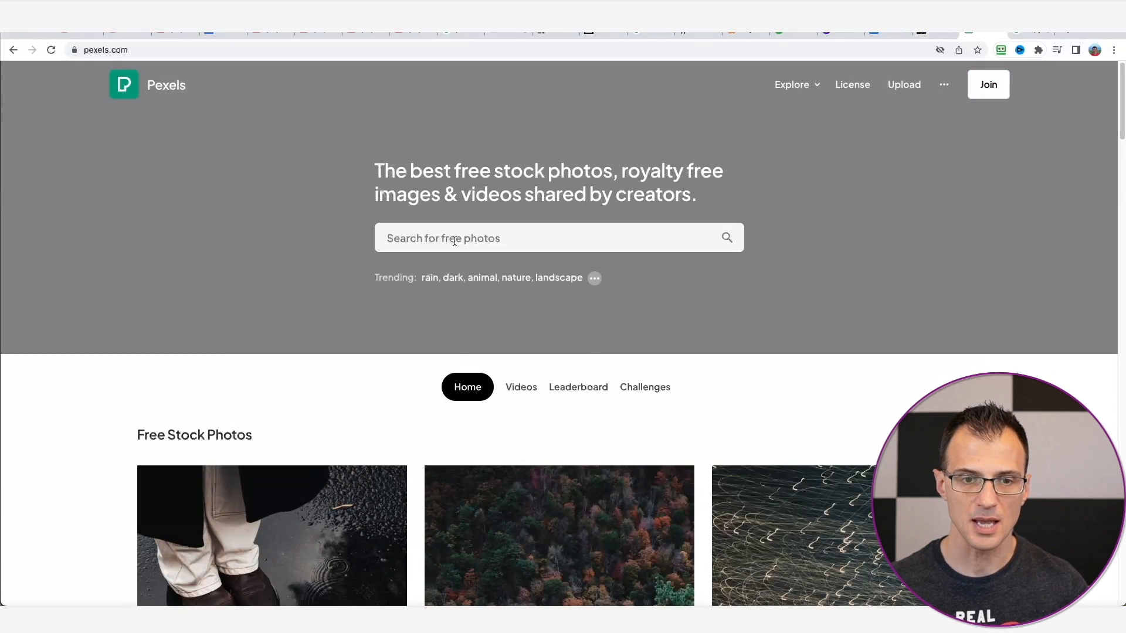
{"action": "left_click", "coordinate": [519, 395]}
{"action": "scroll", "coordinate": [483, 286], "scroll_direction": "down", "scroll_amount": 2}
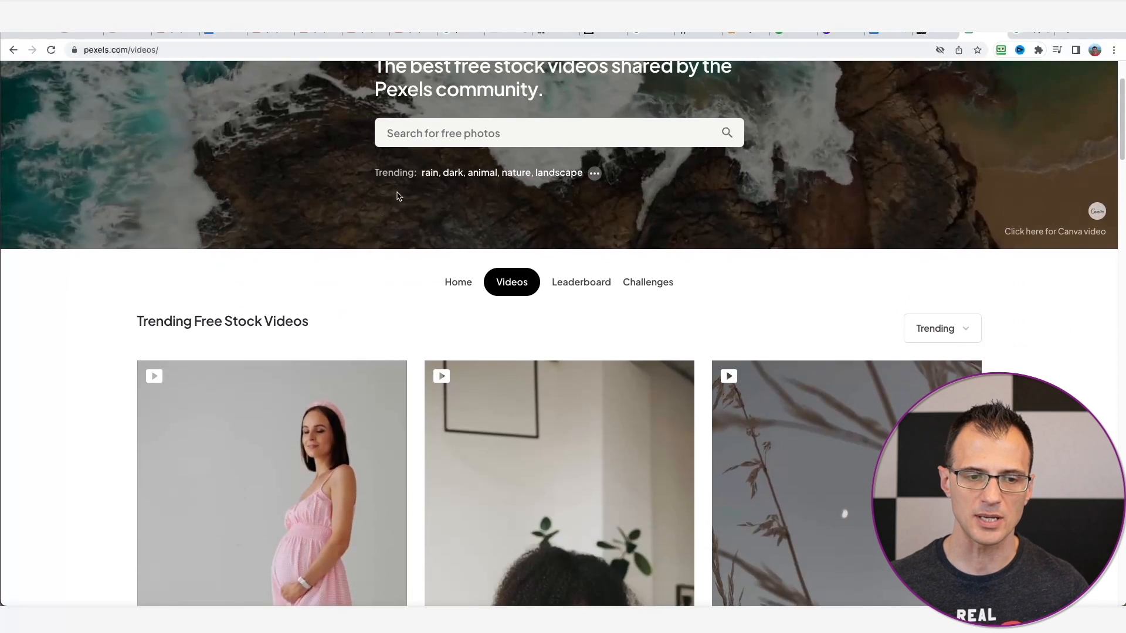
{"action": "left_click", "coordinate": [405, 134]}
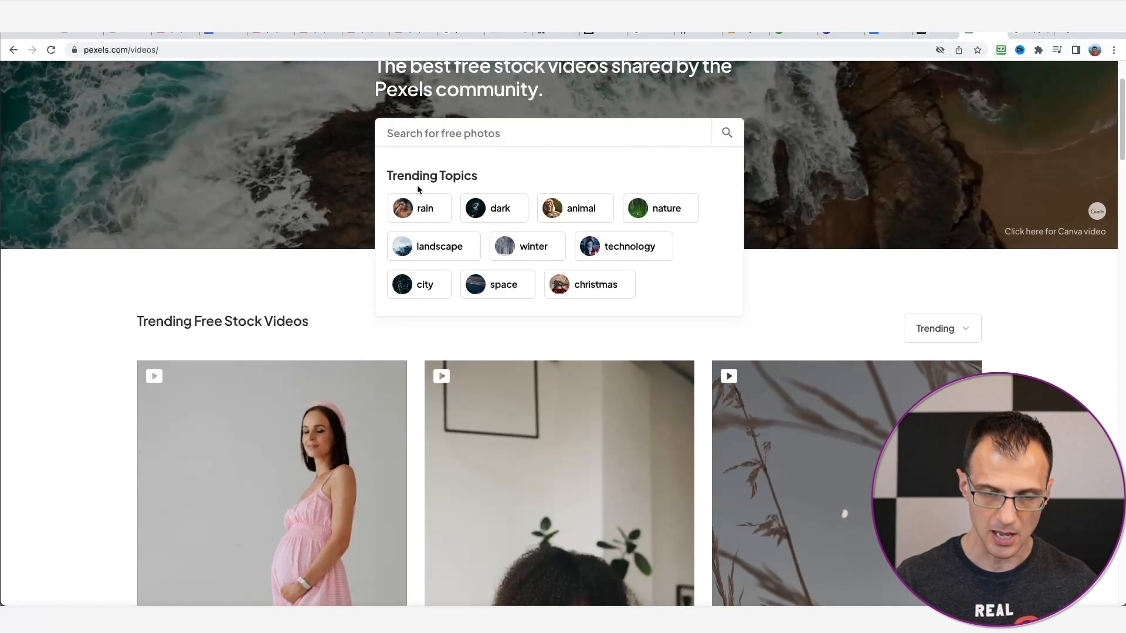
{"action": "type", "text": "happy people"}
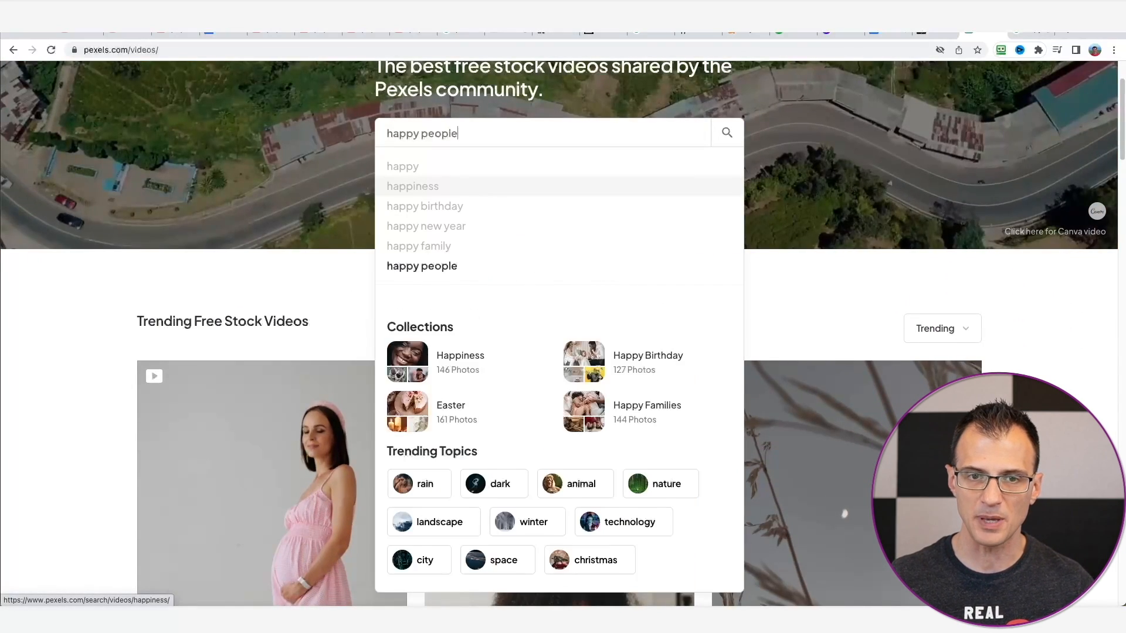
{"action": "key", "text": "Return"}
{"action": "scroll", "coordinate": [104, 330], "scroll_direction": "down", "scroll_amount": 1}
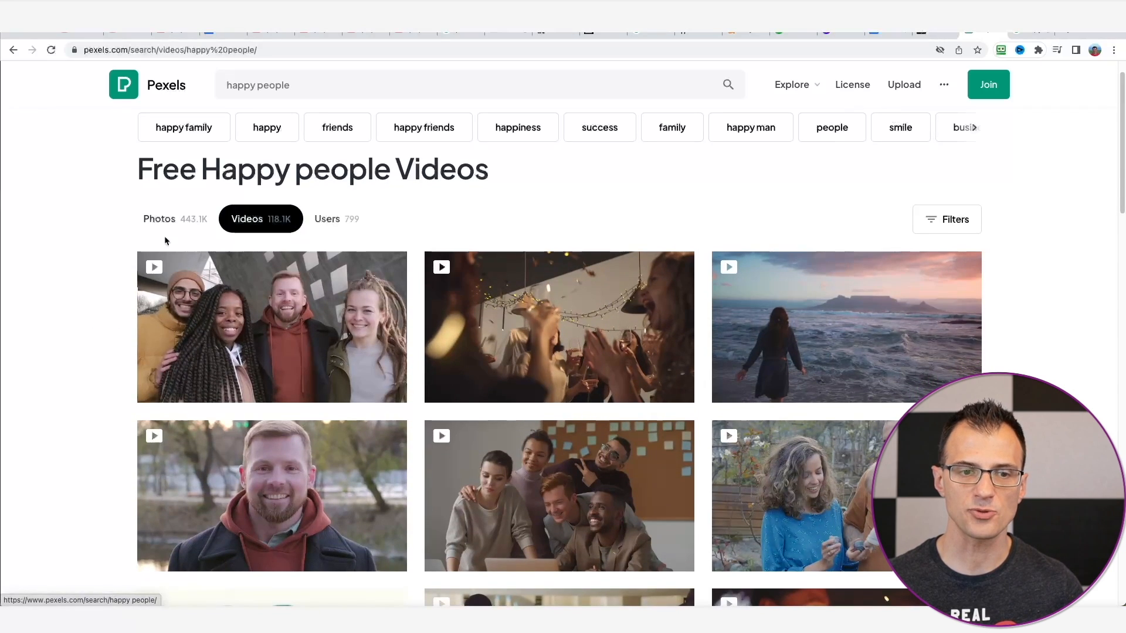
{"action": "scroll", "coordinate": [30, 319], "scroll_direction": "down", "scroll_amount": 6}
{"action": "scroll", "coordinate": [35, 314], "scroll_direction": "down", "scroll_amount": 6}
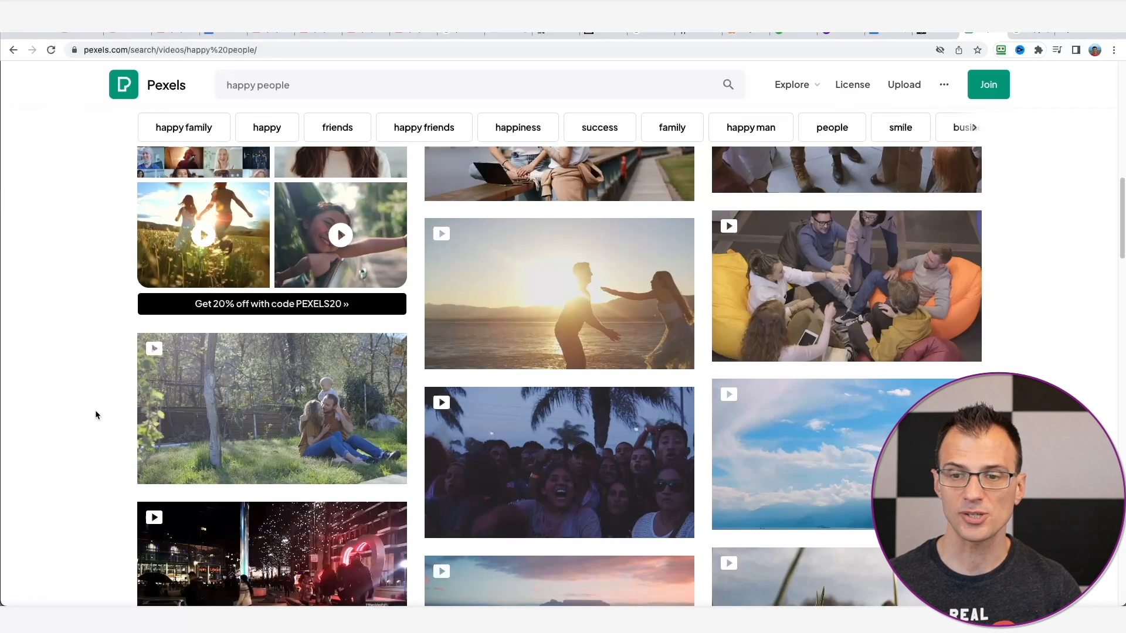
{"action": "mouse_move", "coordinate": [163, 394]}
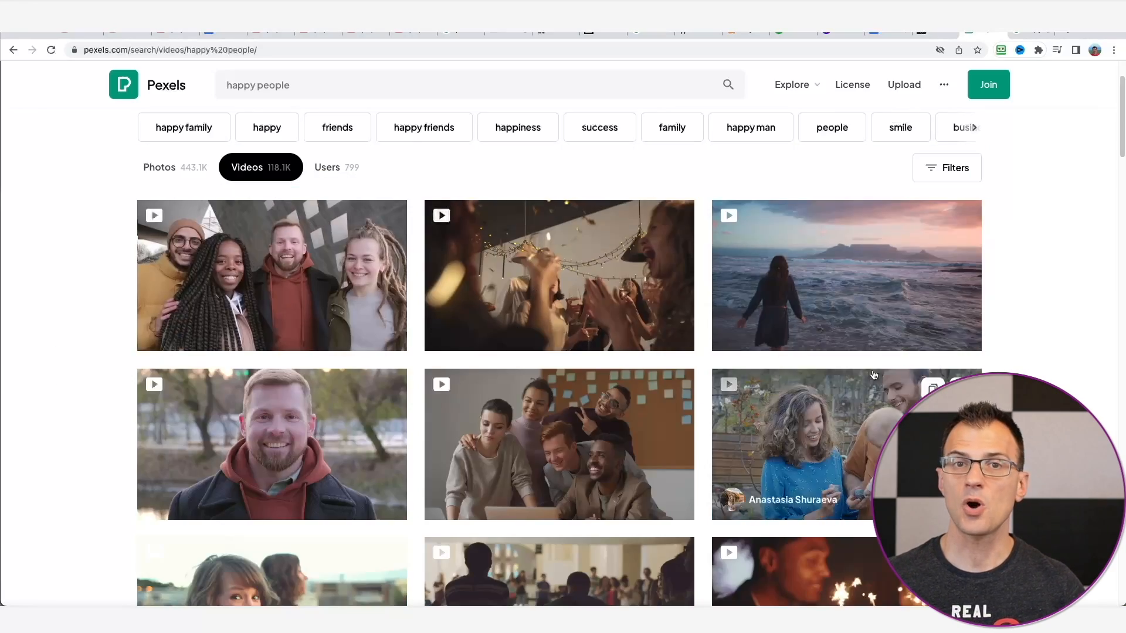
{"action": "scroll", "coordinate": [708, 387], "scroll_direction": "down", "scroll_amount": 20}
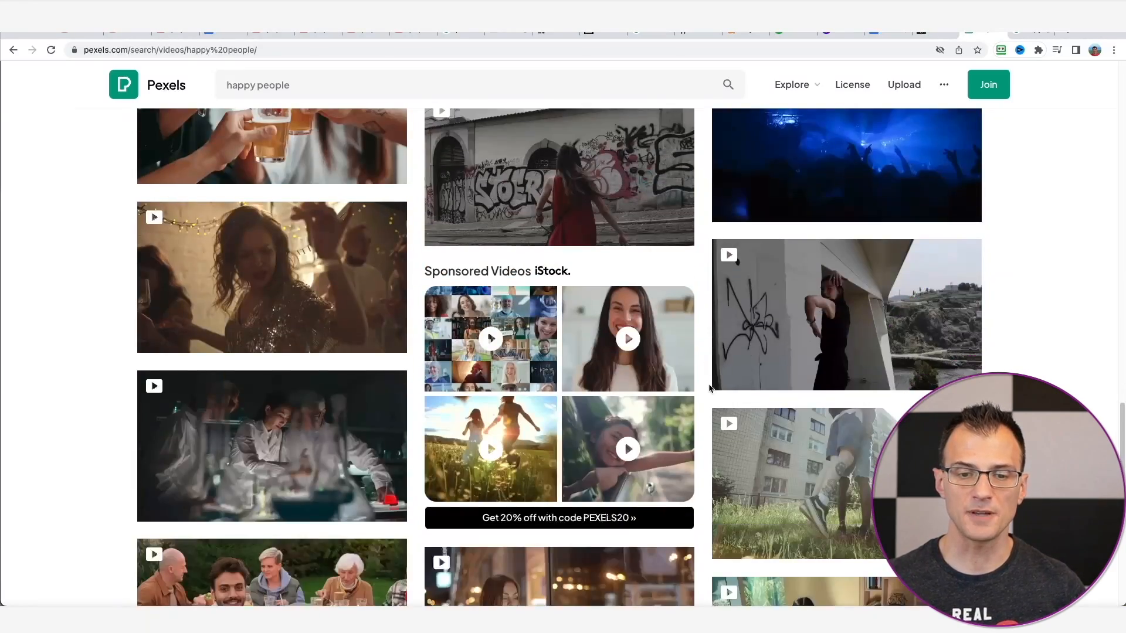
{"action": "mouse_move", "coordinate": [777, 387]}
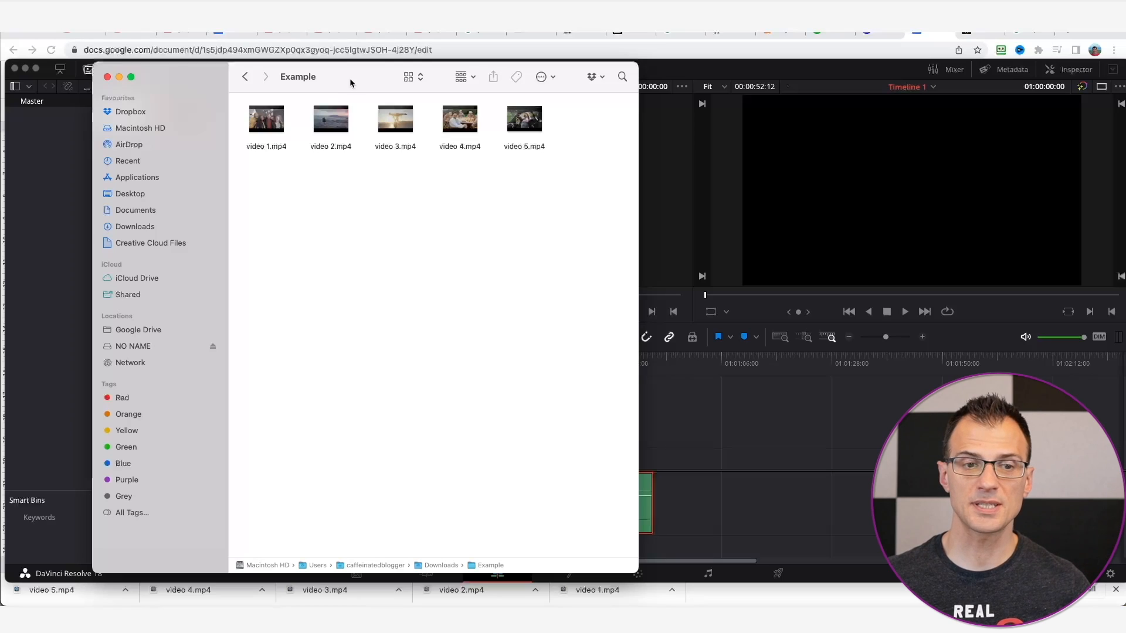
Import video 1.mp4 to video 5.mp4 from the Example folder into the DaVinci Resolve media pool
{"action": "left_click_drag", "start_coordinate": [350, 78], "coordinate": [472, 100]}
{"action": "left_click_drag", "start_coordinate": [635, 217], "coordinate": [400, 195]}
{"action": "left_click_drag", "start_coordinate": [388, 157], "coordinate": [149, 191]}
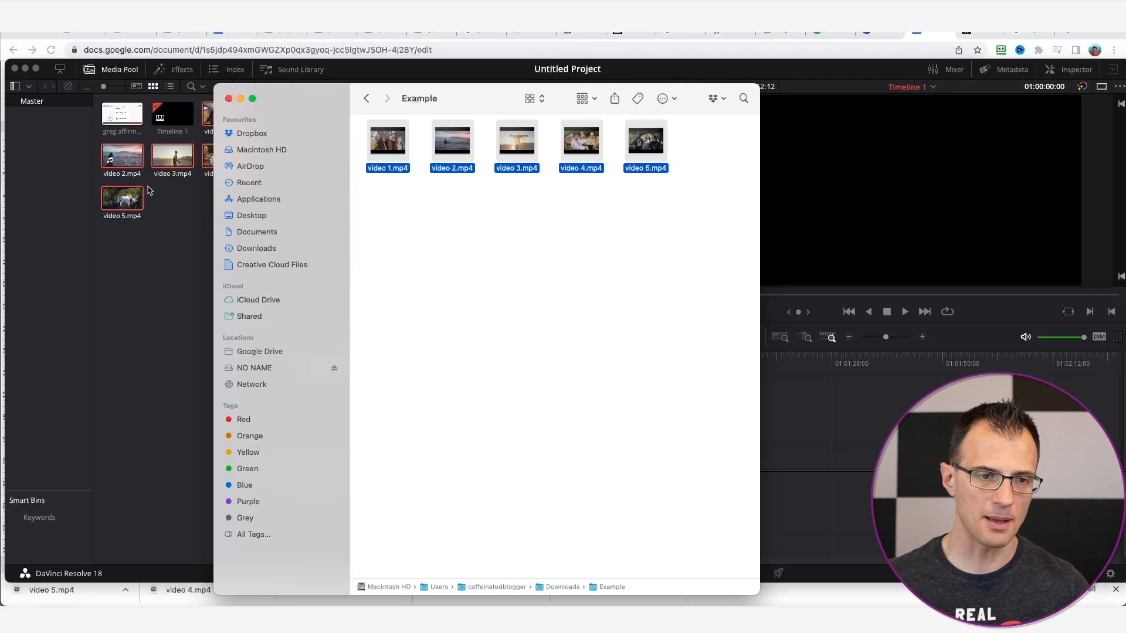
{"action": "left_click", "coordinate": [149, 322]}
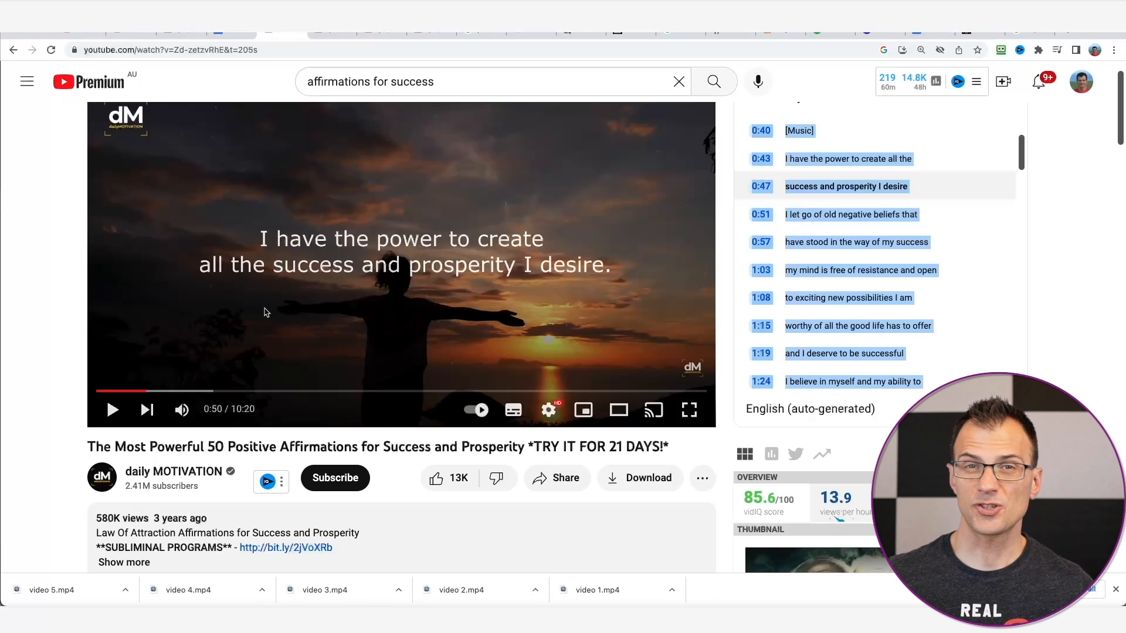
Play part of the daily MOTIVATION affirmations video, skip ahead, and pause it to study how on-screen text, footage and music combine
{"action": "left_click", "coordinate": [226, 263]}
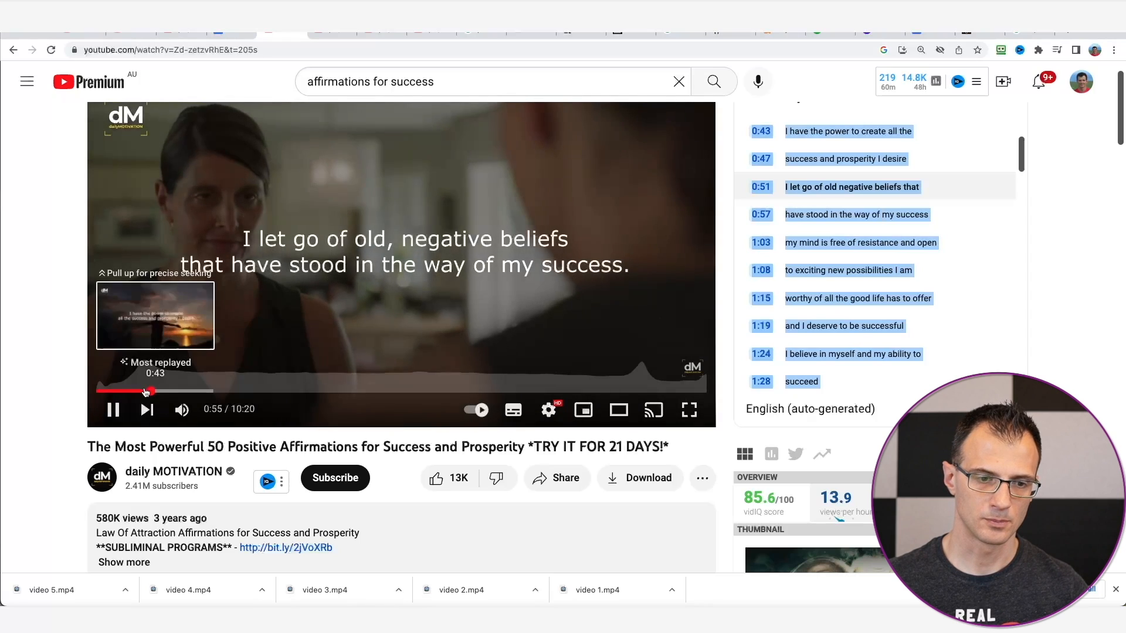
{"action": "key", "text": "Right"}
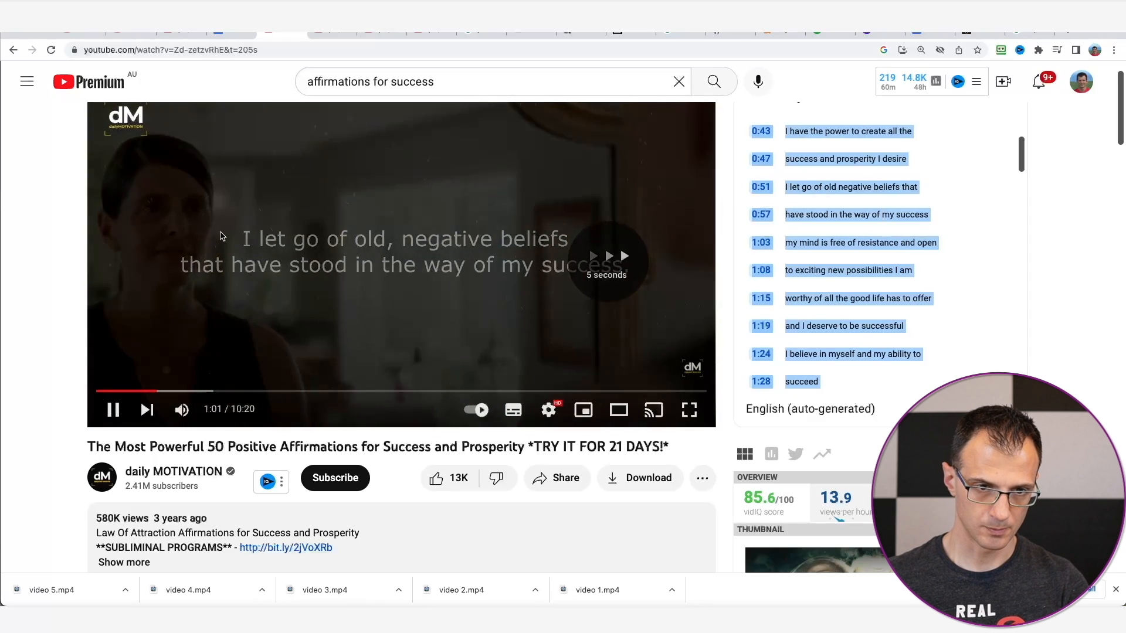
{"action": "key", "text": "space"}
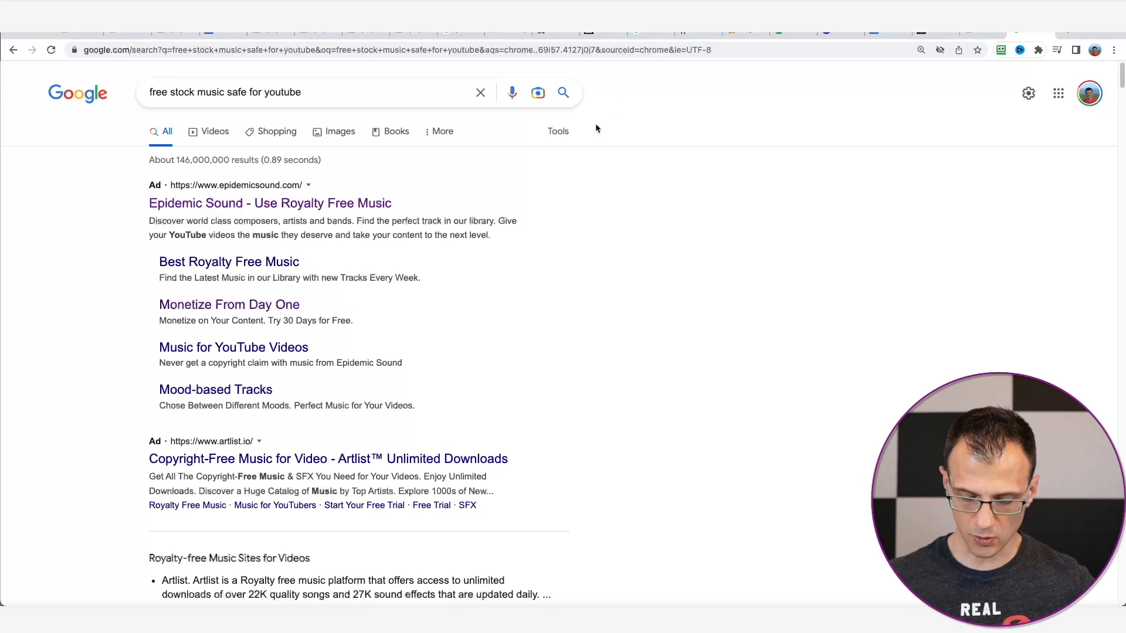
Enlarge the Google results for "free stock music safe for youtube" and look through the listed music sources
{"action": "key", "text": "ctrl+plus"}
{"action": "key", "text": "ctrl+plus"}
{"action": "key", "text": "ctrl+plus"}
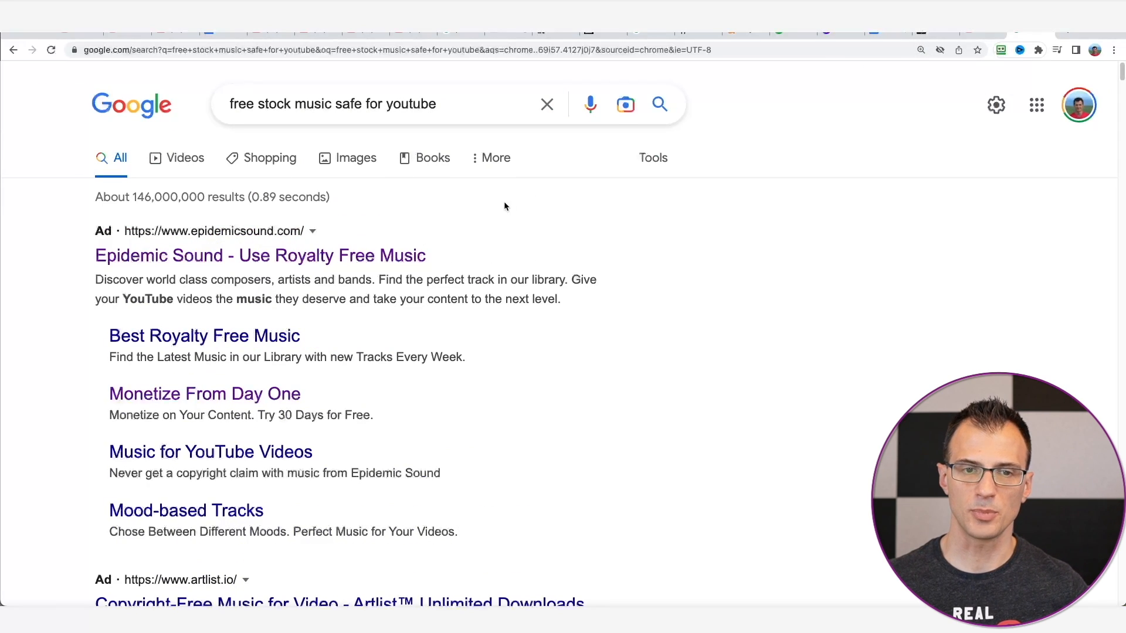
{"action": "left_click_drag", "start_coordinate": [1121, 74], "coordinate": [1104, 184]}
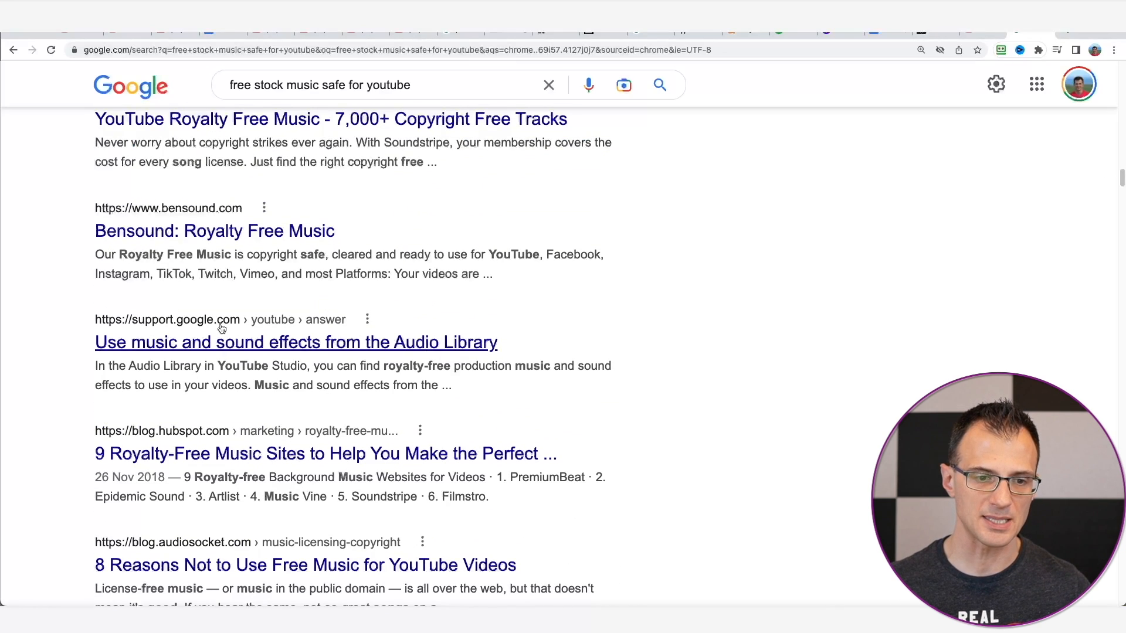
{"action": "scroll", "coordinate": [222, 331], "scroll_direction": "down", "scroll_amount": 10}
{"action": "scroll", "coordinate": [510, 330], "scroll_direction": "down", "scroll_amount": 5}
Switch to the YouTube Studio audio library and filter its music to the Calm mood
{"action": "left_click", "coordinate": [982, 34]}
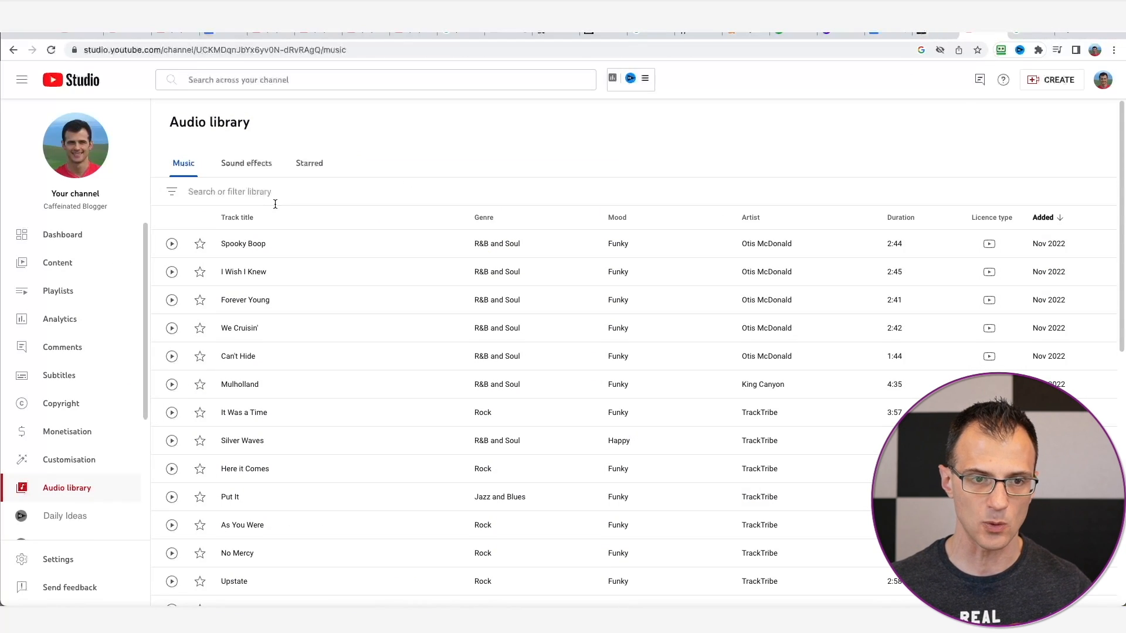
{"action": "left_click", "coordinate": [269, 191]}
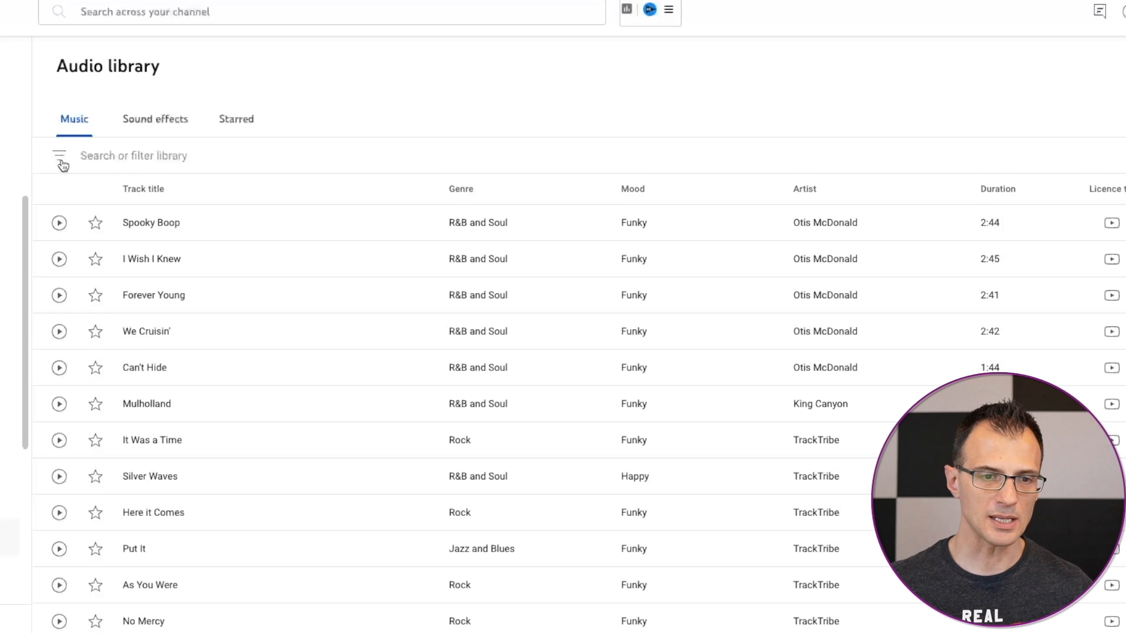
{"action": "left_click", "coordinate": [61, 163]}
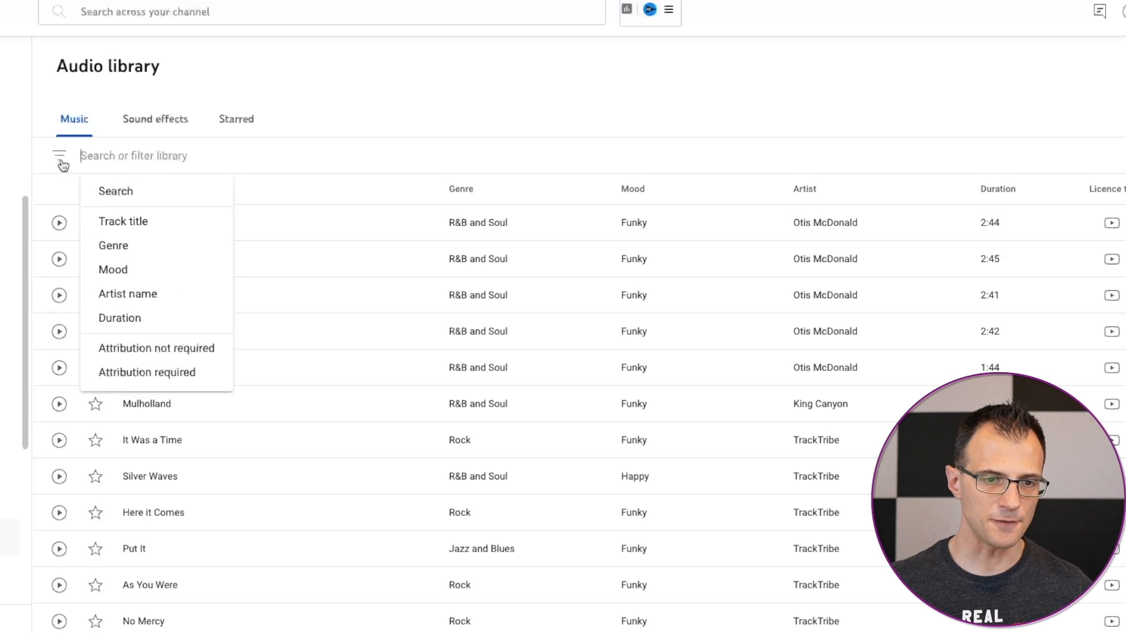
{"action": "left_click", "coordinate": [121, 274]}
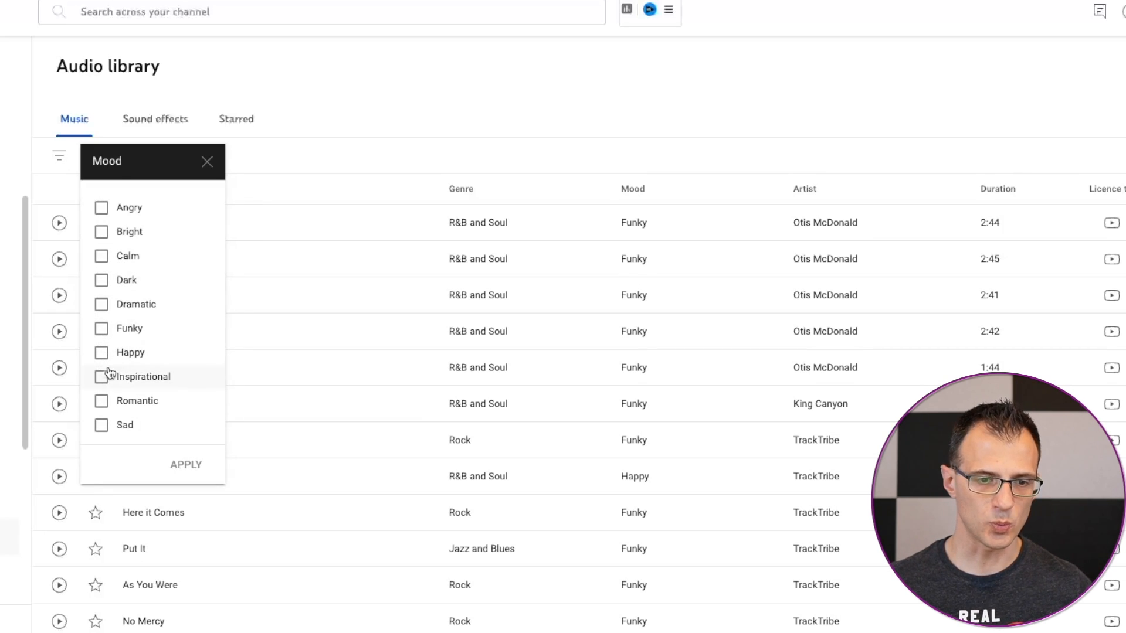
{"action": "left_click", "coordinate": [101, 256]}
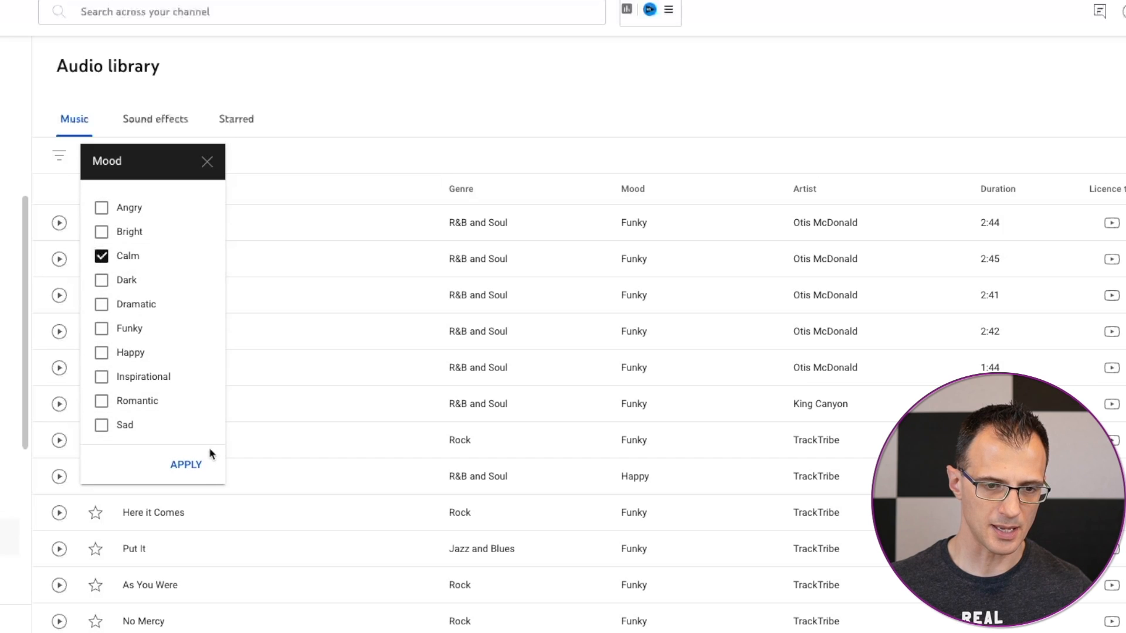
{"action": "left_click", "coordinate": [192, 465]}
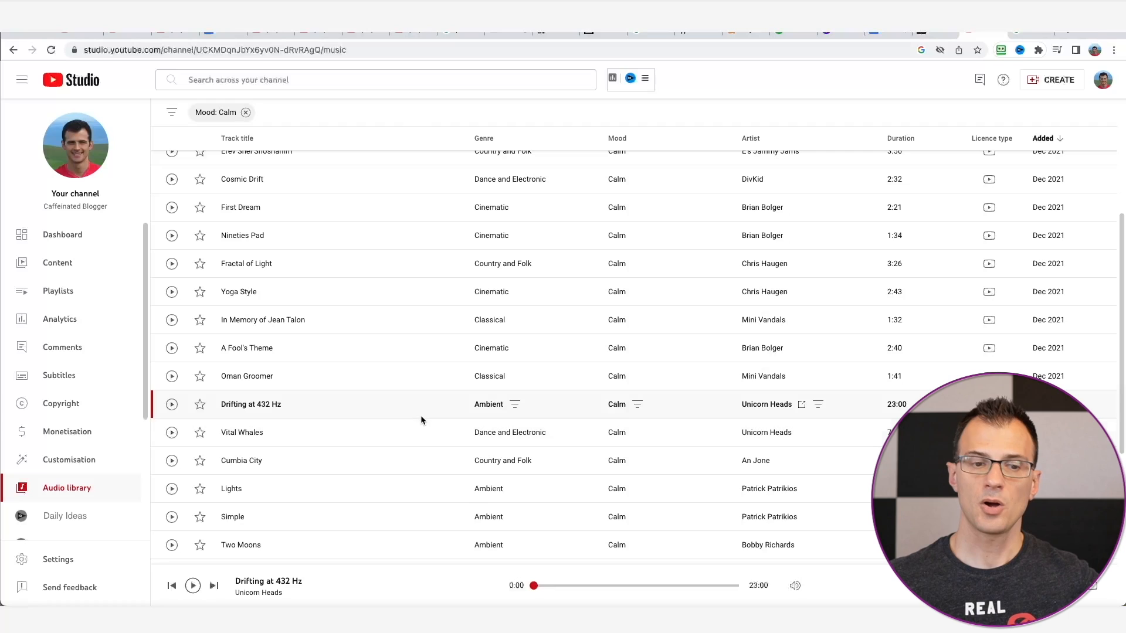
Browse the calm tracks, preview "Drifting at 432 Hz" by Unicorn Heads at several points, and download it
{"action": "scroll", "coordinate": [417, 417], "scroll_direction": "down", "scroll_amount": 4}
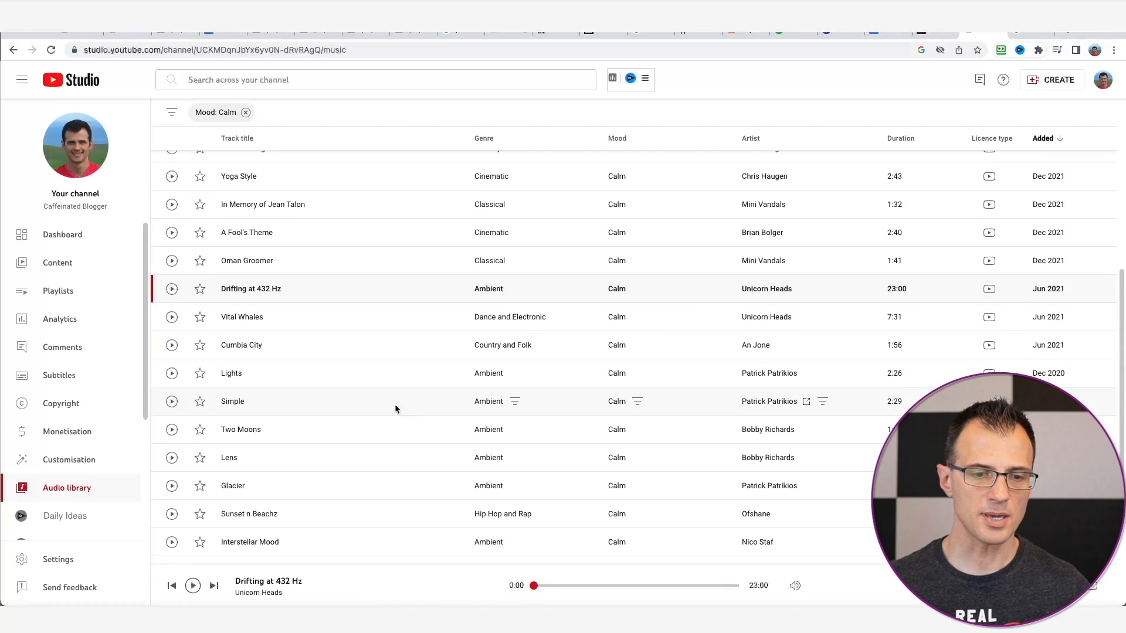
{"action": "scroll", "coordinate": [293, 293], "scroll_direction": "down", "scroll_amount": 1}
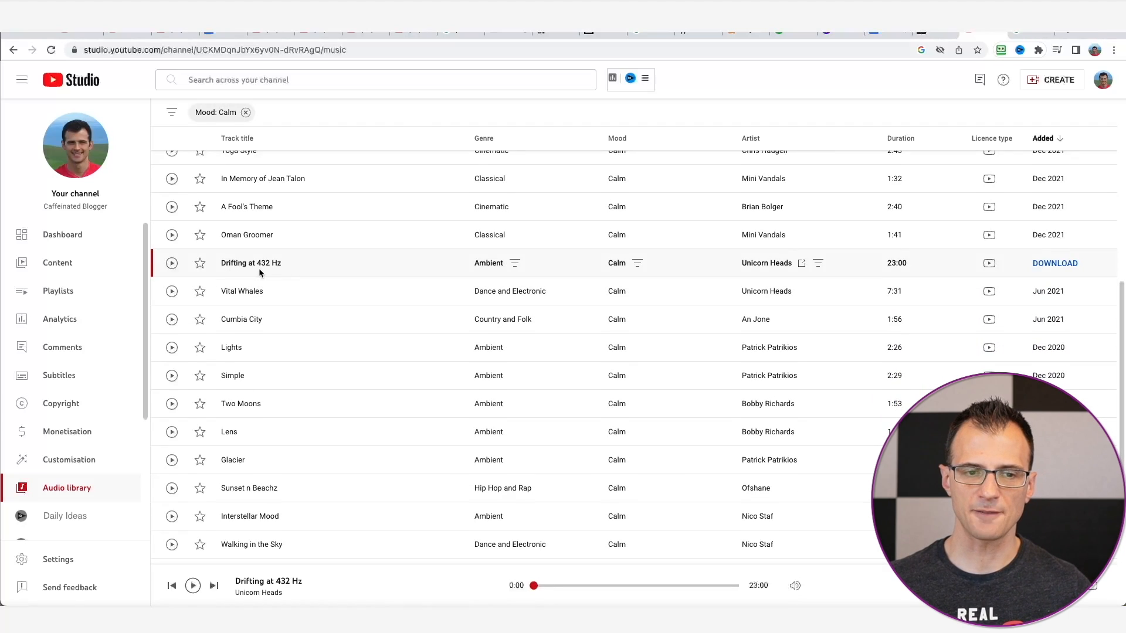
{"action": "scroll", "coordinate": [351, 273], "scroll_direction": "down", "scroll_amount": 1}
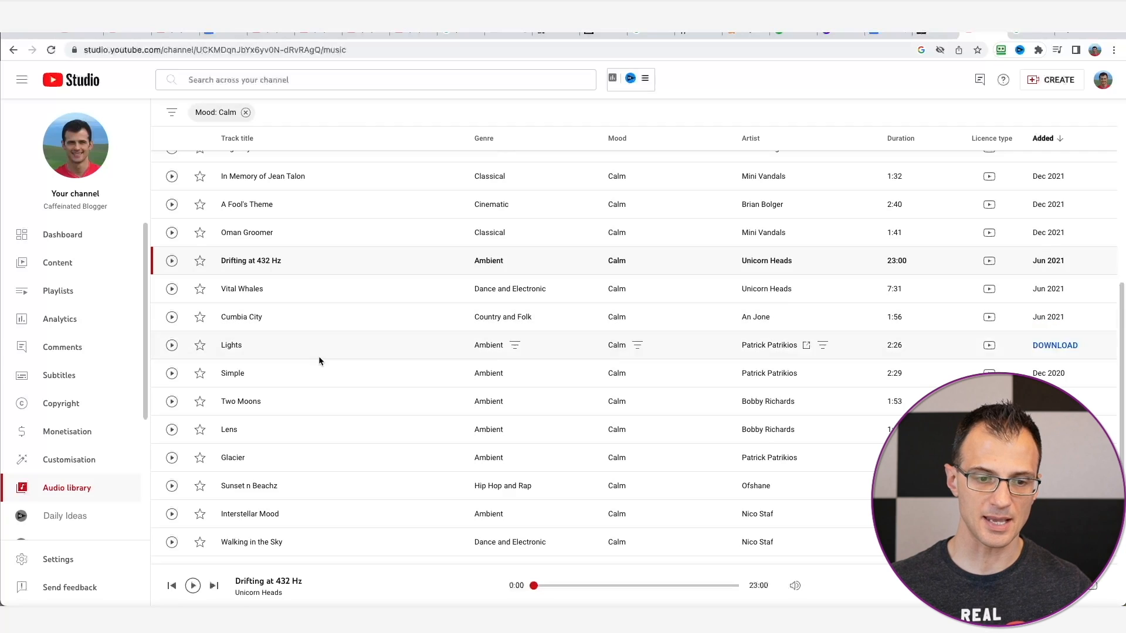
{"action": "scroll", "coordinate": [382, 368], "scroll_direction": "down", "scroll_amount": 1}
{"action": "scroll", "coordinate": [379, 373], "scroll_direction": "up", "scroll_amount": 1}
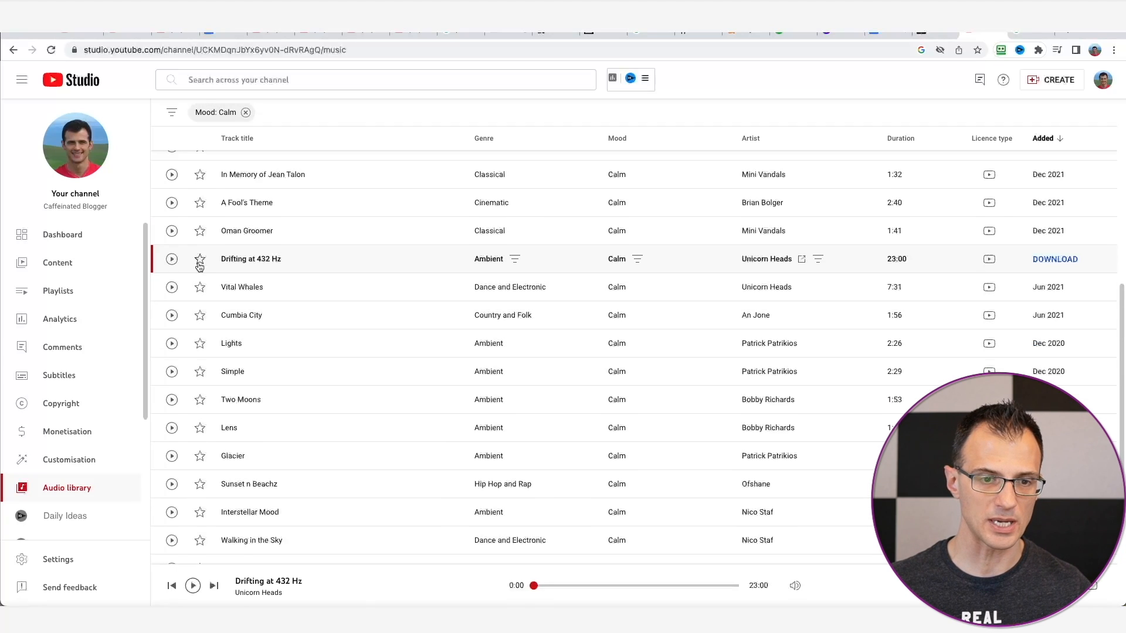
{"action": "left_click", "coordinate": [172, 259]}
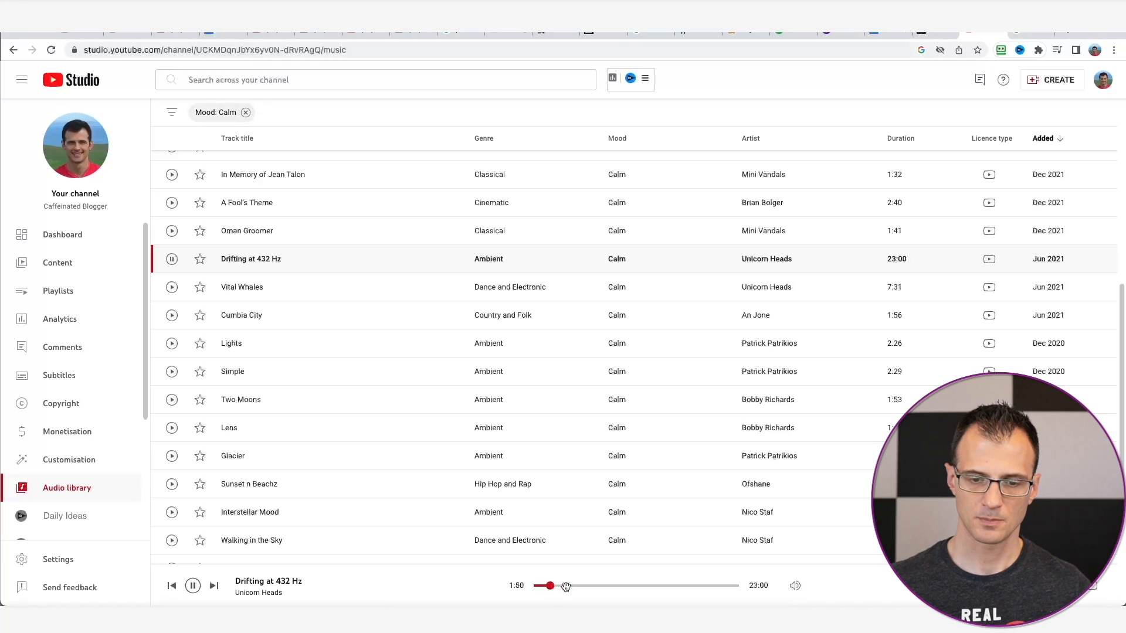
{"action": "left_click", "coordinate": [566, 586]}
{"action": "left_click", "coordinate": [588, 585]}
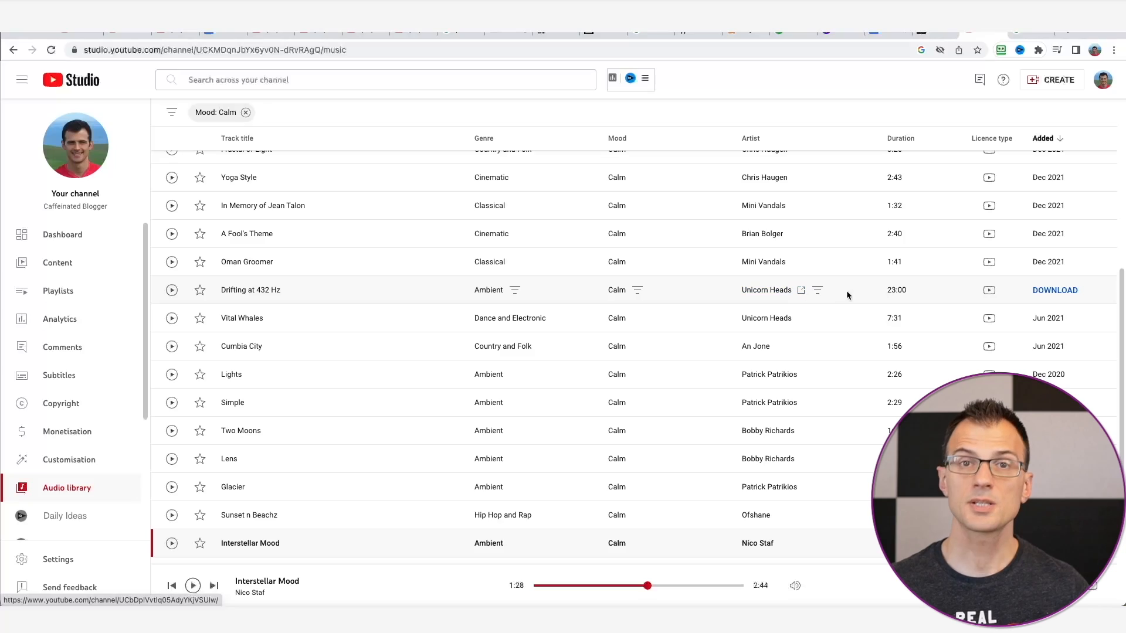
{"action": "left_click", "coordinate": [1054, 290]}
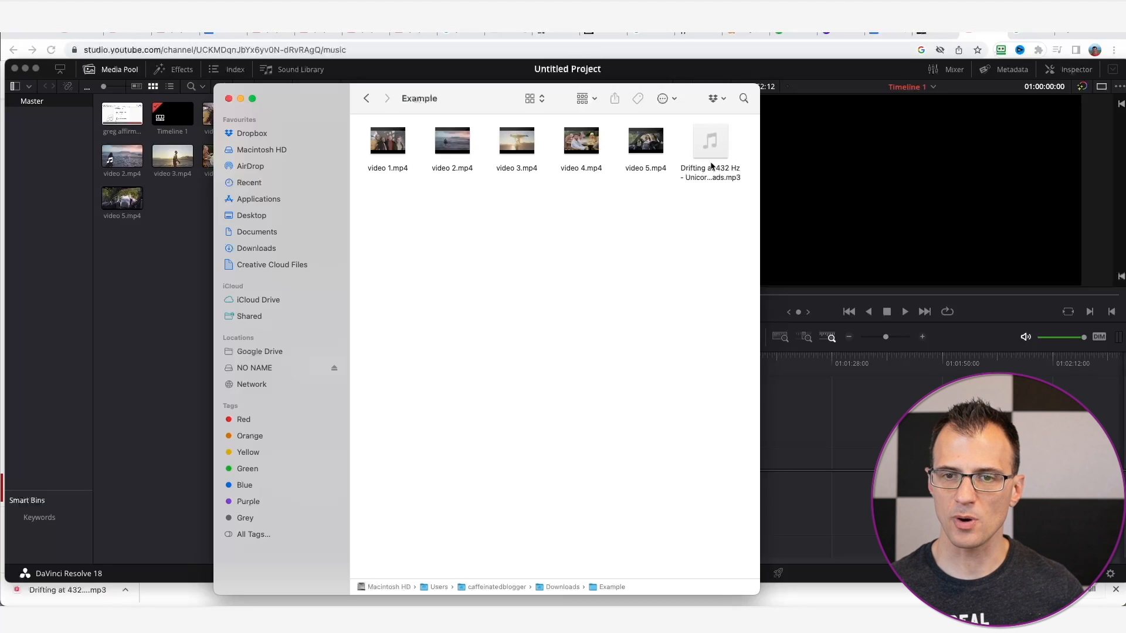
Import the Drifting at 432 Hz MP3 into DaVinci Resolve and place it beneath the voiceover at the timeline's start on Audio 2
{"action": "left_click_drag", "start_coordinate": [716, 168], "coordinate": [141, 281]}
{"action": "left_click", "coordinate": [149, 375]}
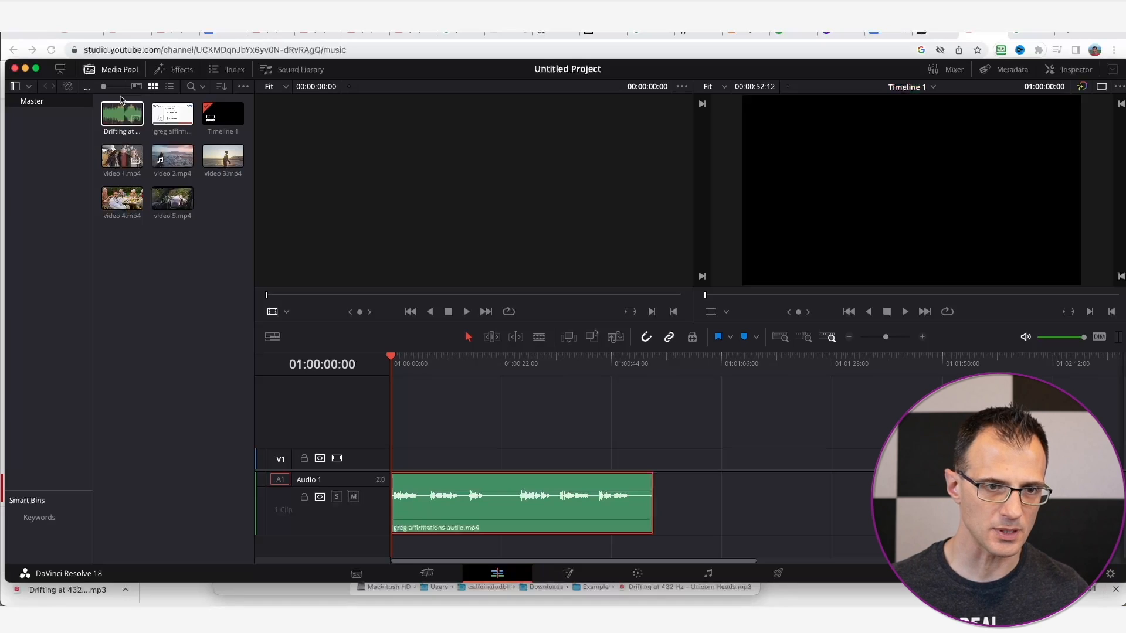
{"action": "left_click_drag", "start_coordinate": [122, 115], "coordinate": [398, 555]}
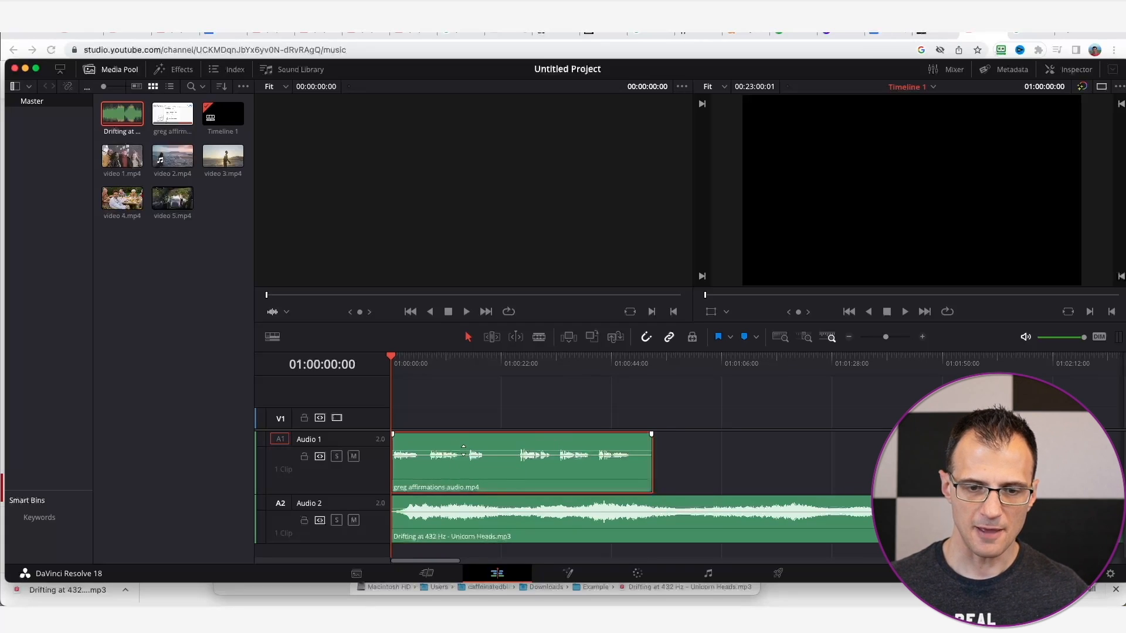
Raise the volume of the voiceover clip on Audio 1 and play the timeline to check it against the music
{"action": "left_click_drag", "start_coordinate": [459, 449], "coordinate": [465, 443]}
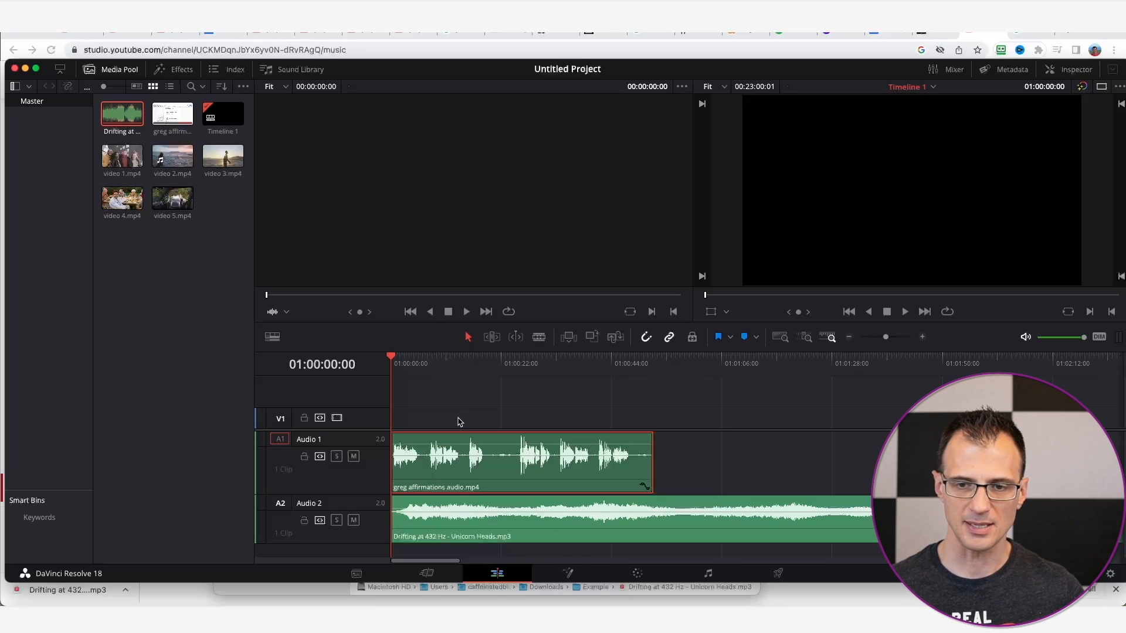
{"action": "key", "text": "space"}
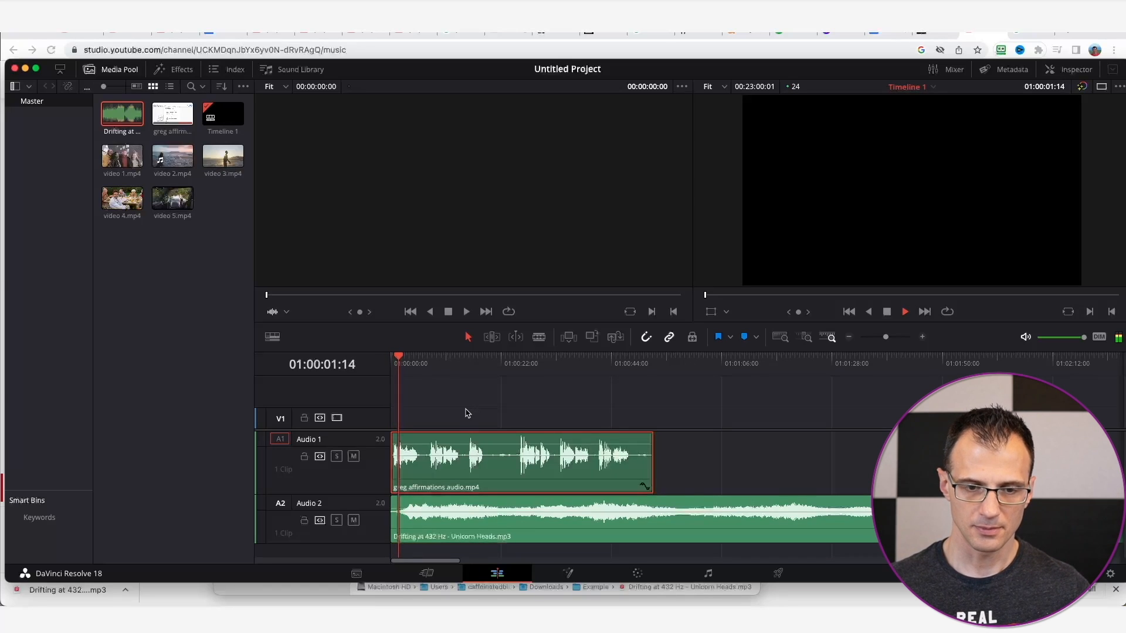
{"action": "left_click", "coordinate": [443, 363]}
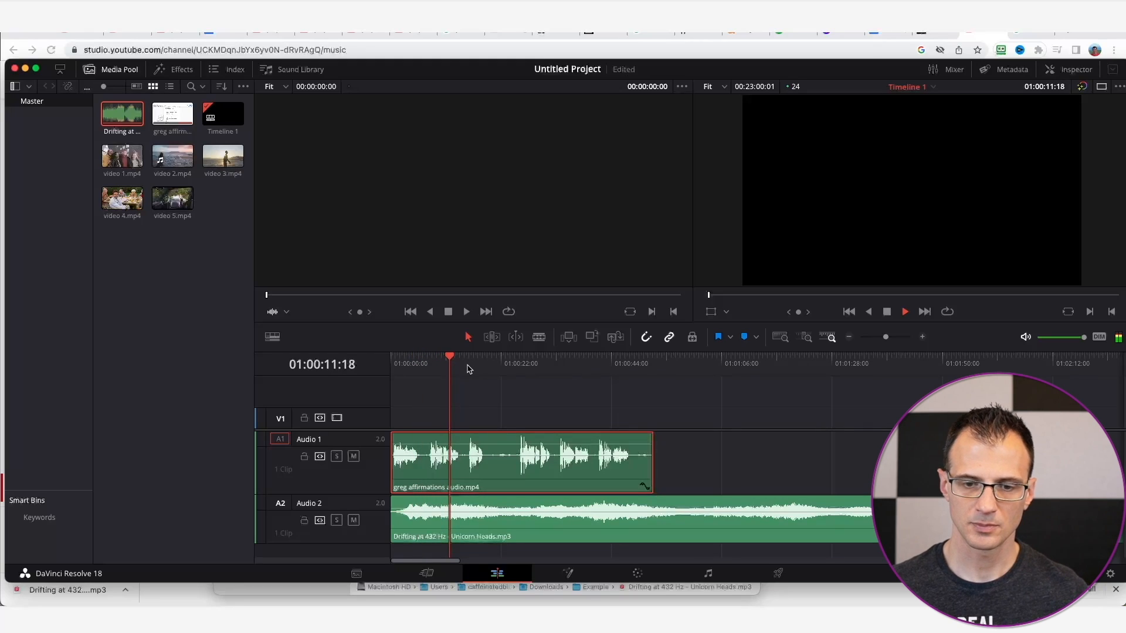
{"action": "key", "text": "space"}
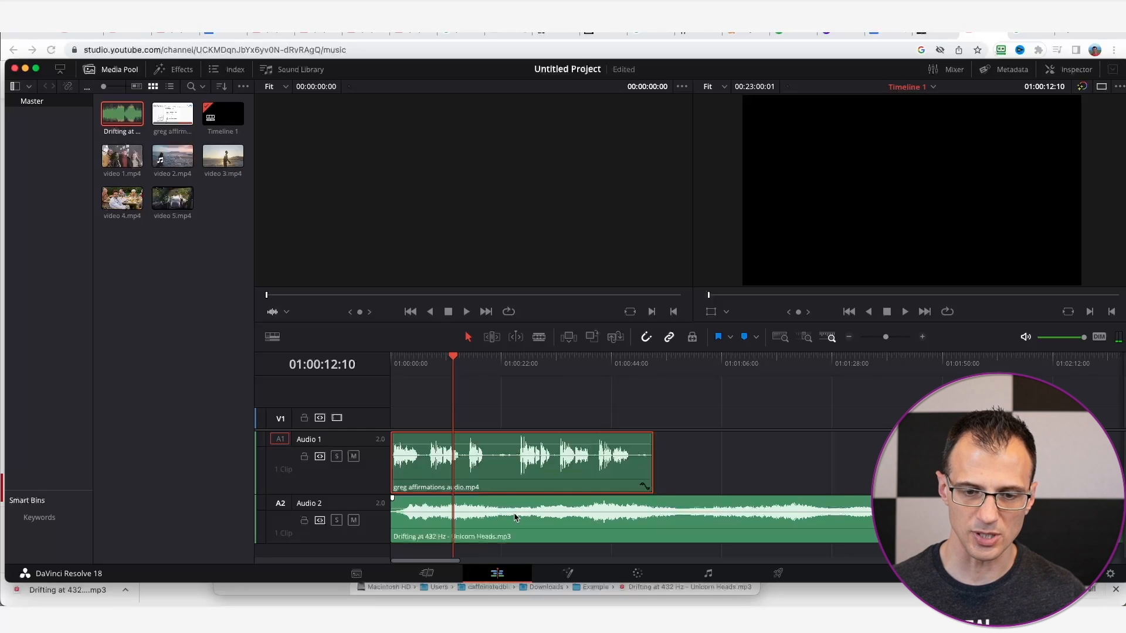
Lower the volume of the music clip on Audio 2 and play the timeline to check the voice and music balance
{"action": "left_click", "coordinate": [467, 513]}
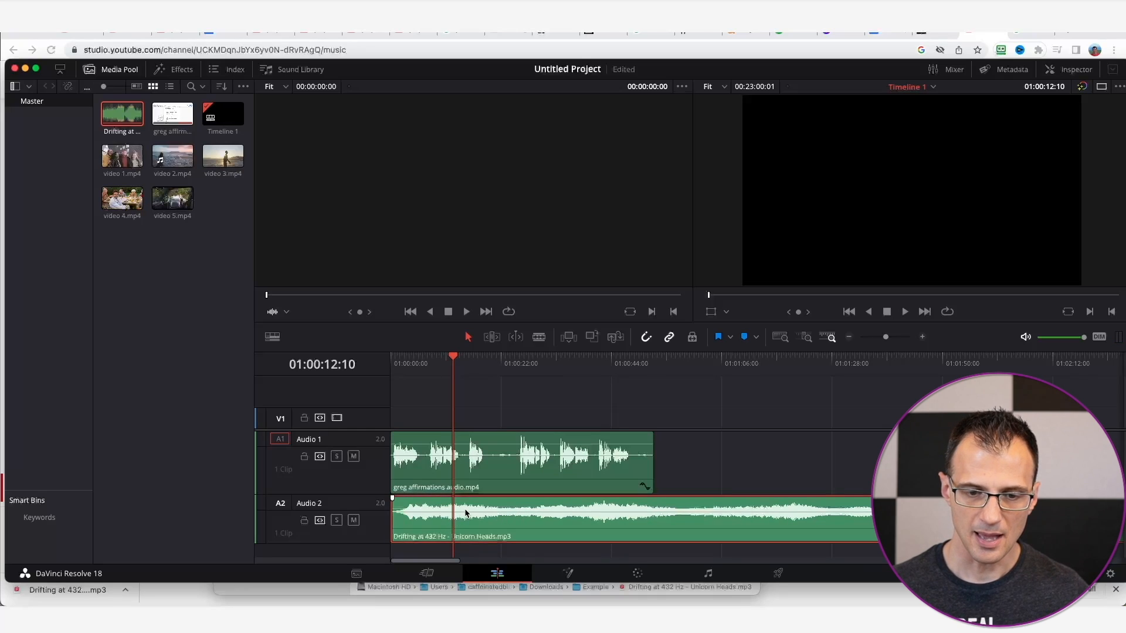
{"action": "left_click_drag", "start_coordinate": [464, 507], "coordinate": [464, 508]}
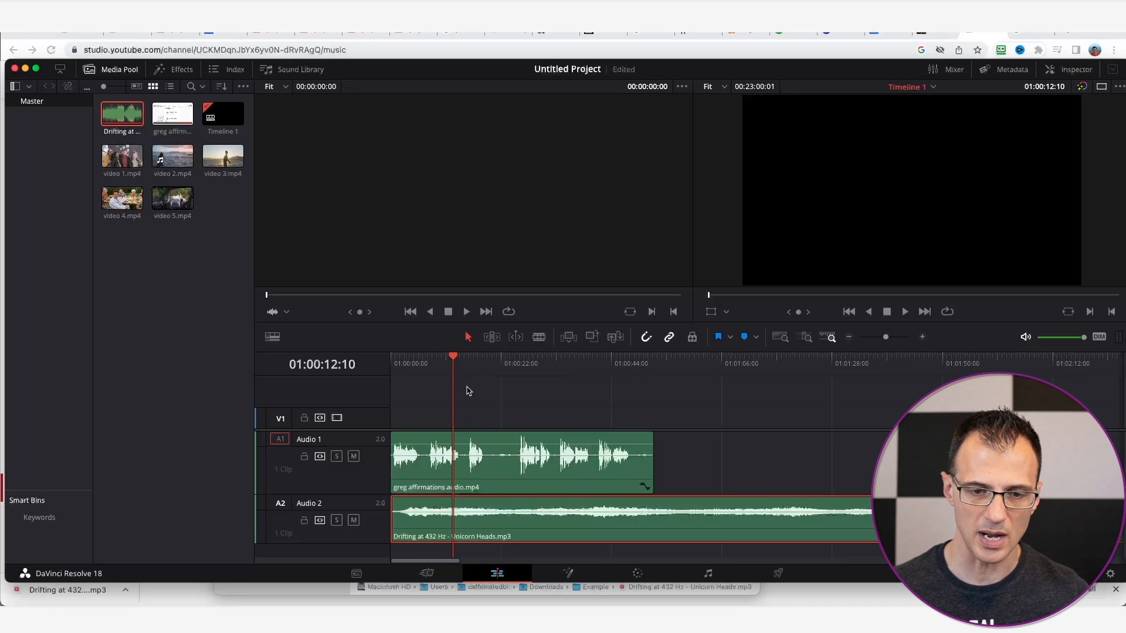
{"action": "left_click", "coordinate": [428, 367]}
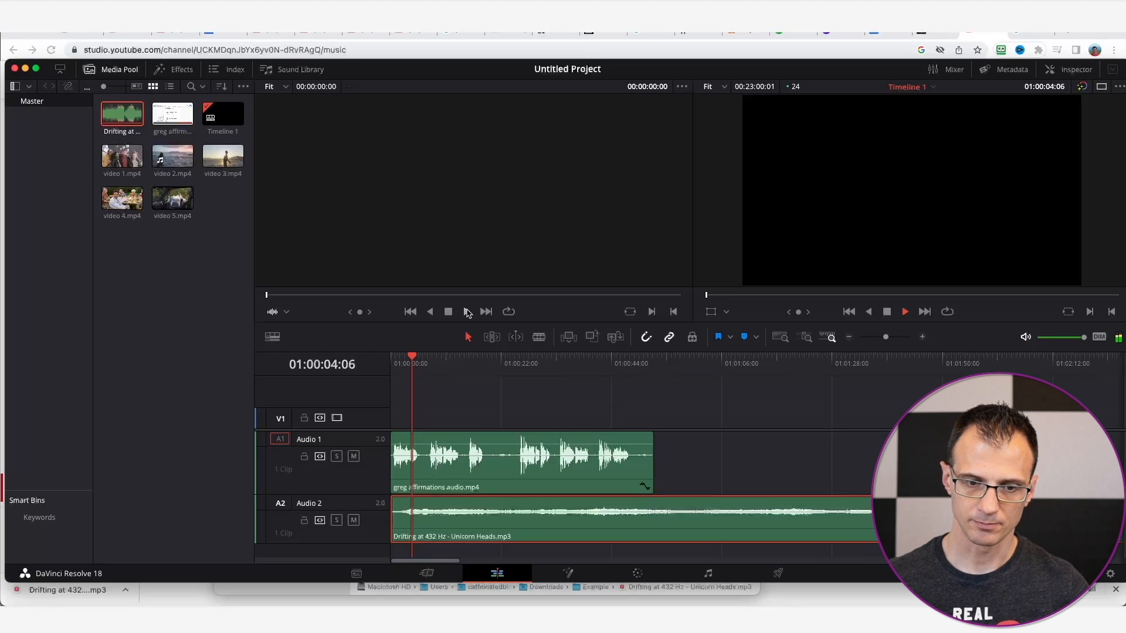
{"action": "left_click", "coordinate": [521, 367]}
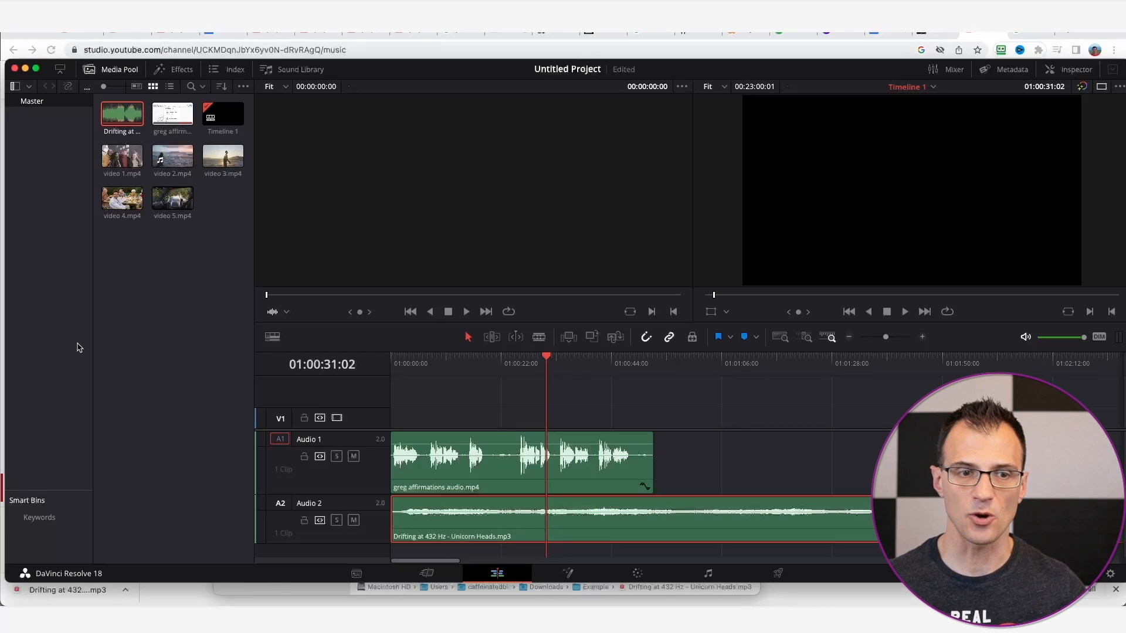
Show the effects library and place video 1.mp4 at the start of video track V1
{"action": "left_click", "coordinate": [174, 69]}
{"action": "left_click_drag", "start_coordinate": [122, 156], "coordinate": [404, 419]}
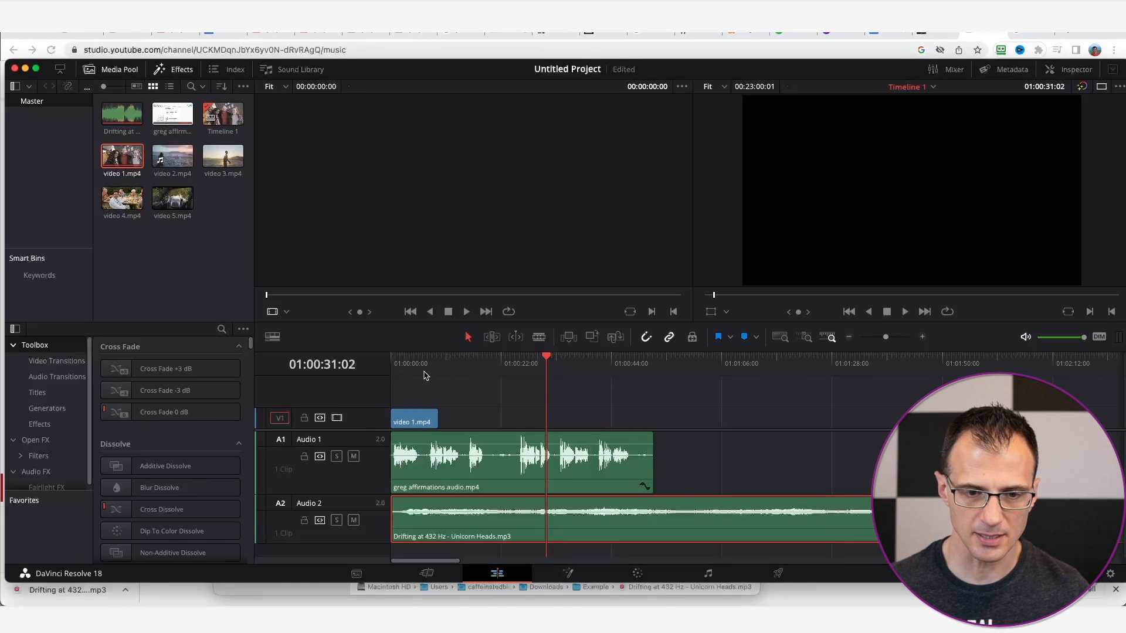
{"action": "left_click_drag", "start_coordinate": [172, 156], "coordinate": [435, 422]}
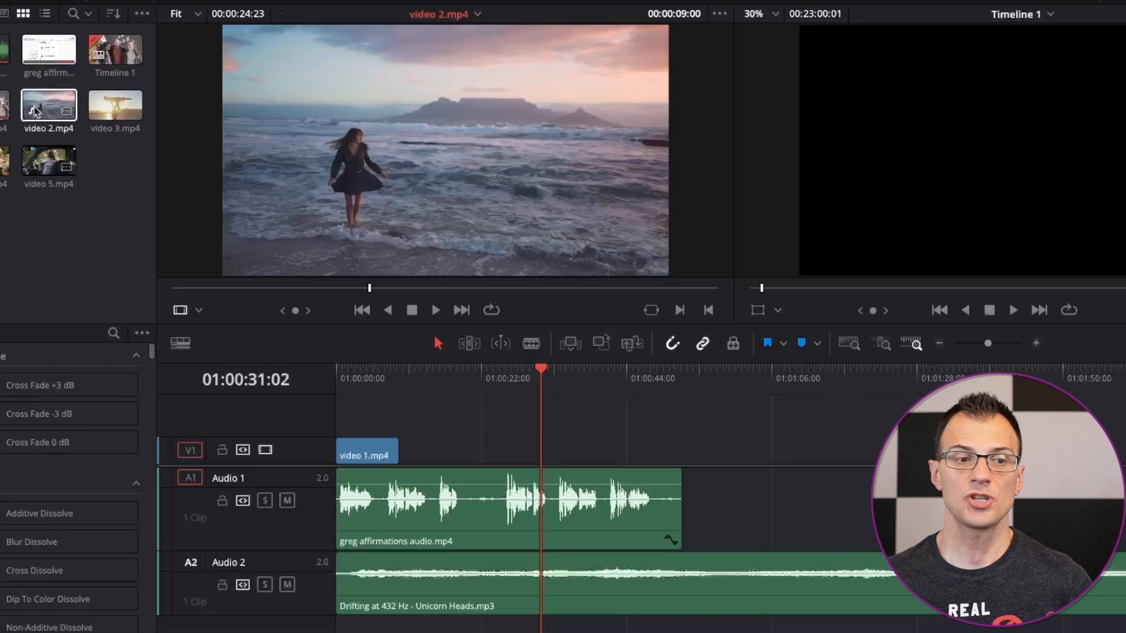
{"action": "left_click_drag", "start_coordinate": [35, 111], "coordinate": [393, 486]}
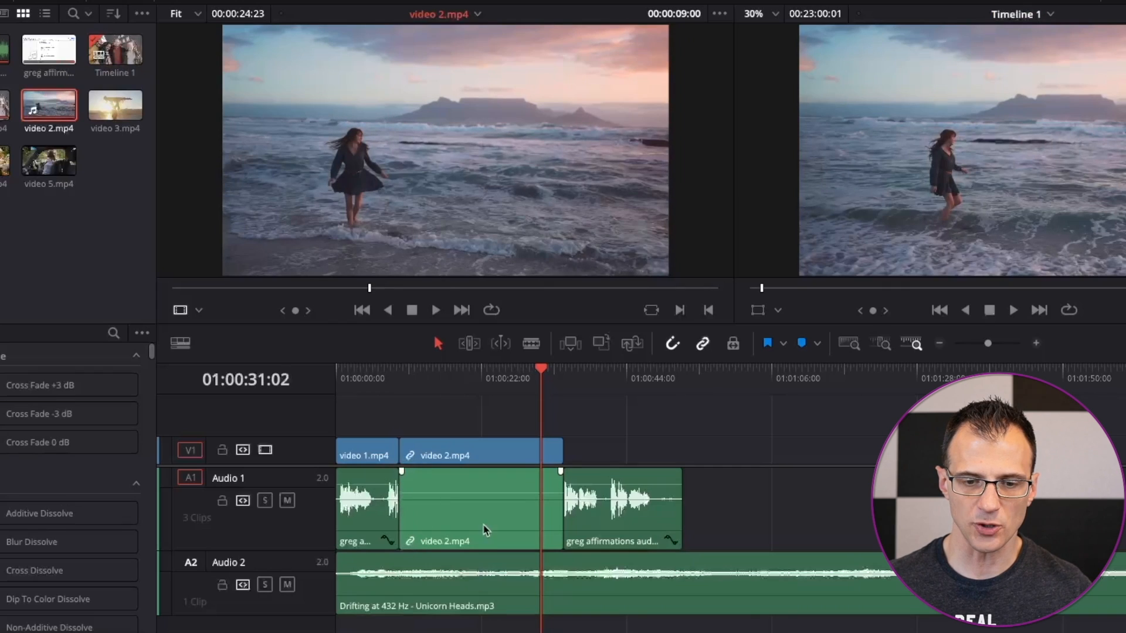
{"action": "key", "text": "ctrl+z"}
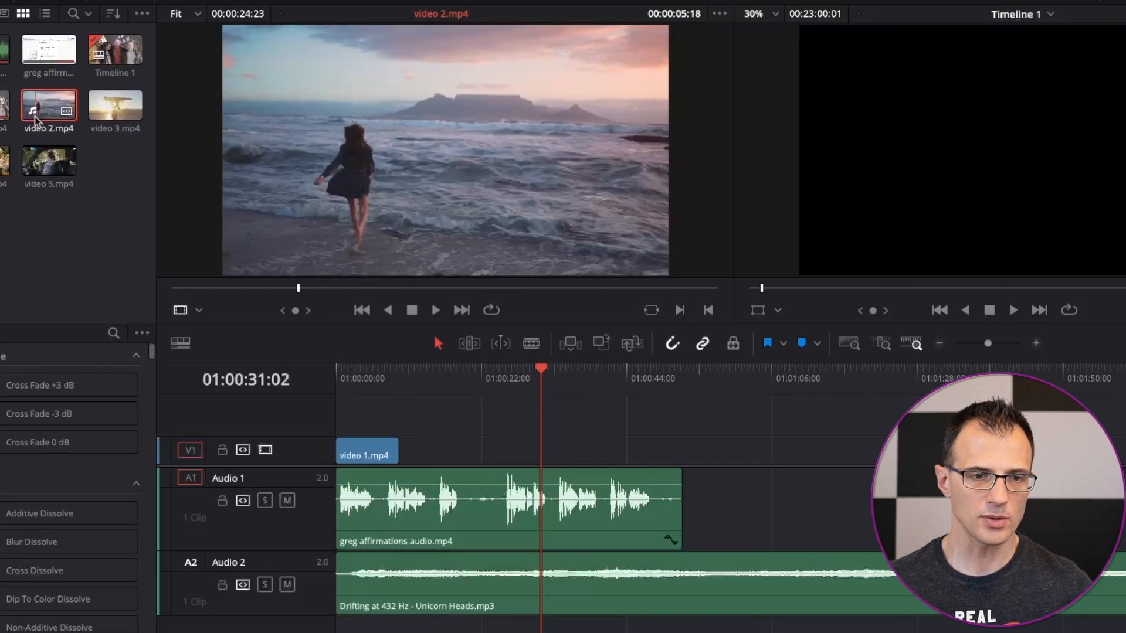
Add only the picture of video 2.mp4, without its audio, directly after video 1.mp4 on V1 and shorten its end
{"action": "left_click_drag", "start_coordinate": [59, 117], "coordinate": [414, 115]}
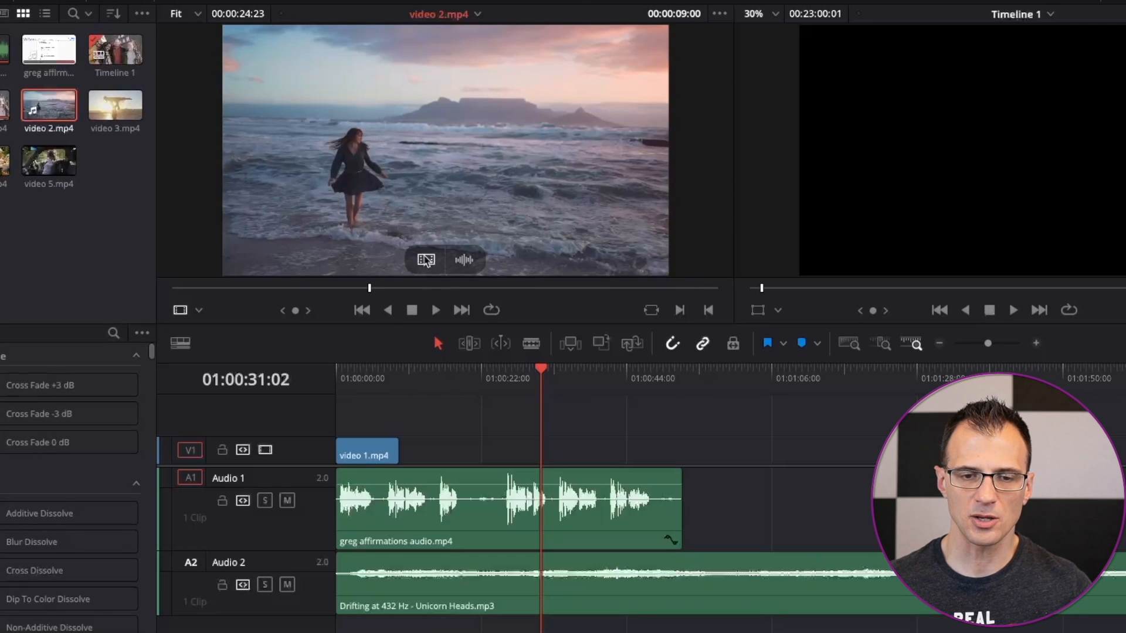
{"action": "left_click_drag", "start_coordinate": [423, 262], "coordinate": [410, 453]}
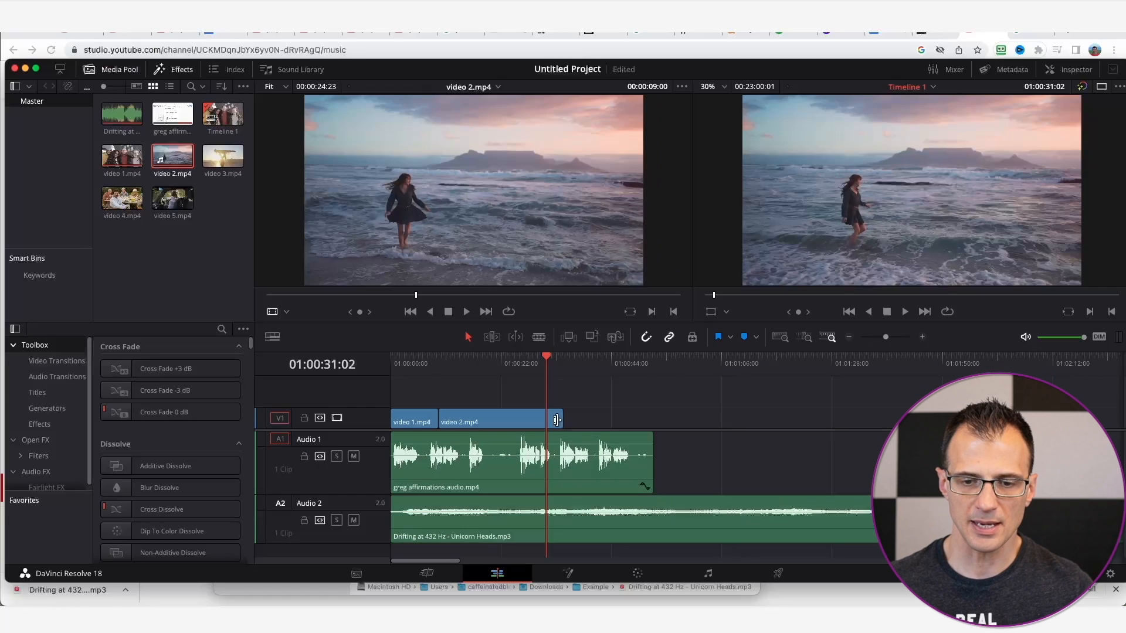
{"action": "left_click_drag", "start_coordinate": [555, 420], "coordinate": [499, 420]}
Place video 3.mp4, video 4.mp4 and video 5.mp4 in order after video 2.mp4 on video track V1
{"action": "left_click_drag", "start_coordinate": [222, 156], "coordinate": [568, 420]}
{"action": "left_click_drag", "start_coordinate": [122, 199], "coordinate": [577, 418]}
{"action": "left_click_drag", "start_coordinate": [173, 198], "coordinate": [617, 424]}
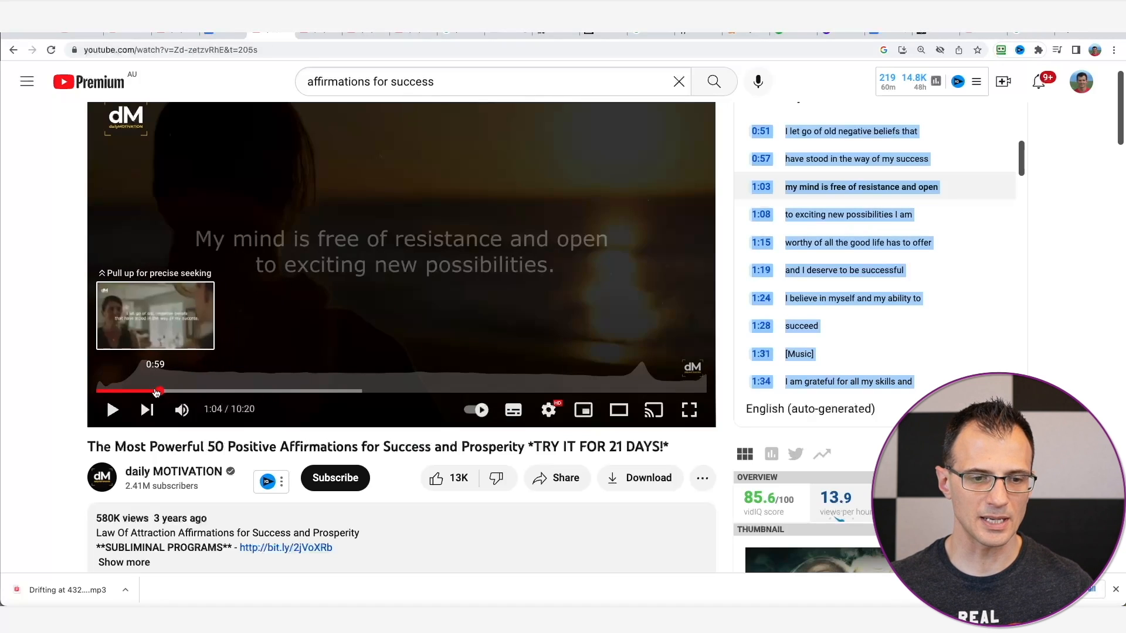
Play the example affirmations video from around 0:59 to check how its on-screen text appears
{"action": "left_click", "coordinate": [156, 392]}
{"action": "left_click", "coordinate": [280, 347]}
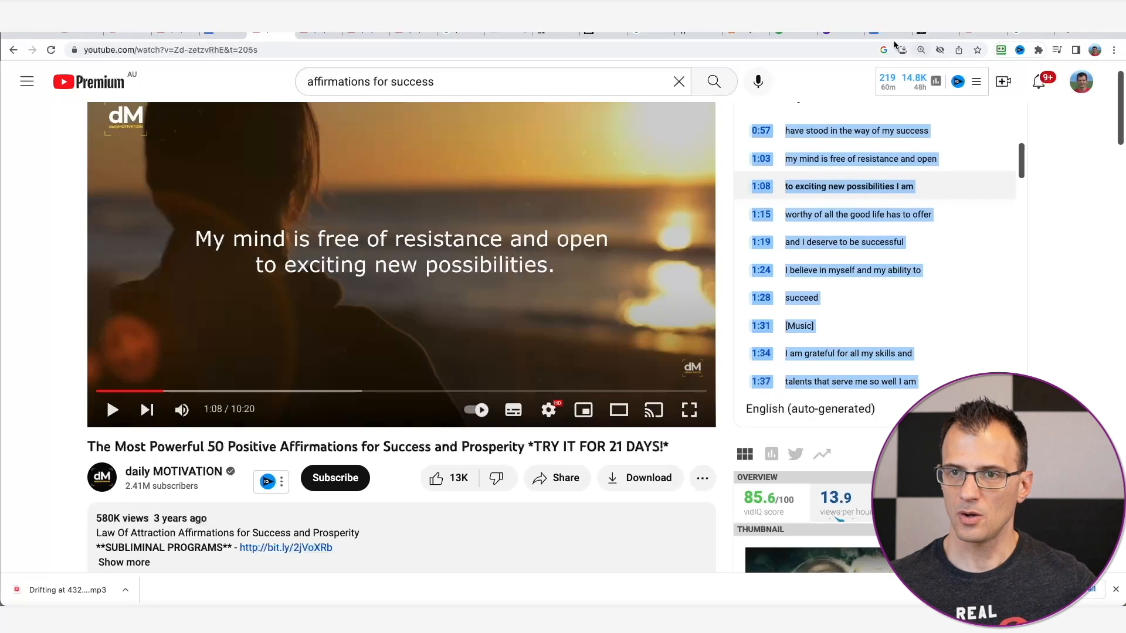
Copy the first affirmation, "There is a limitless abundance inside you that is immensely powerful", from the Concept of the Video document and switch to DaVinci Resolve
{"action": "left_click", "coordinate": [891, 35]}
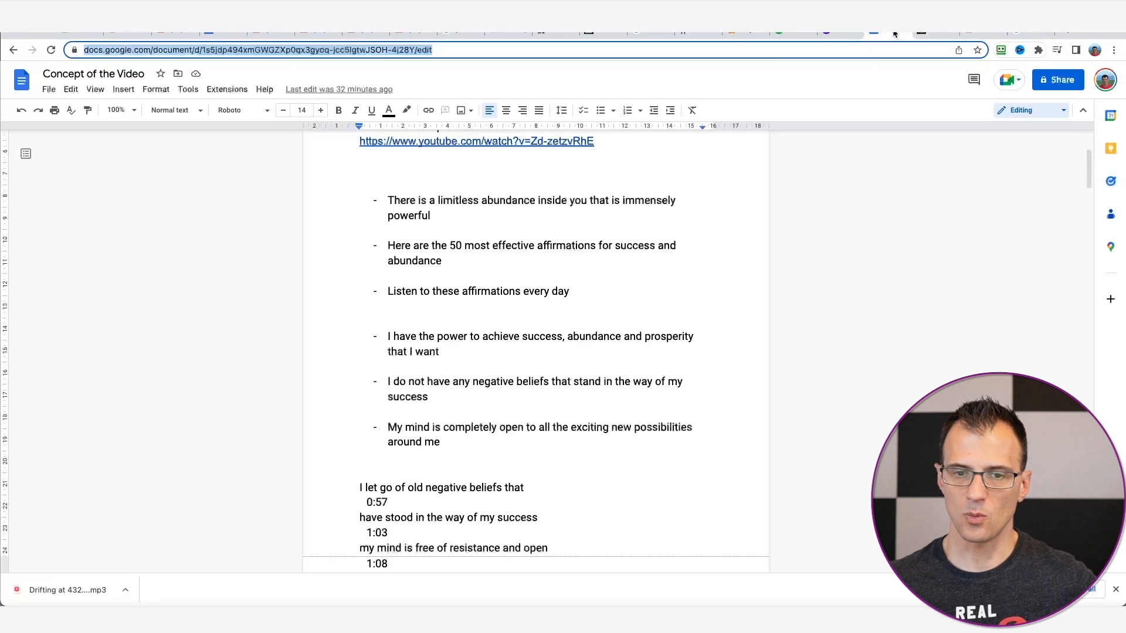
{"action": "triple_click", "coordinate": [445, 220]}
{"action": "key", "text": "super+c"}
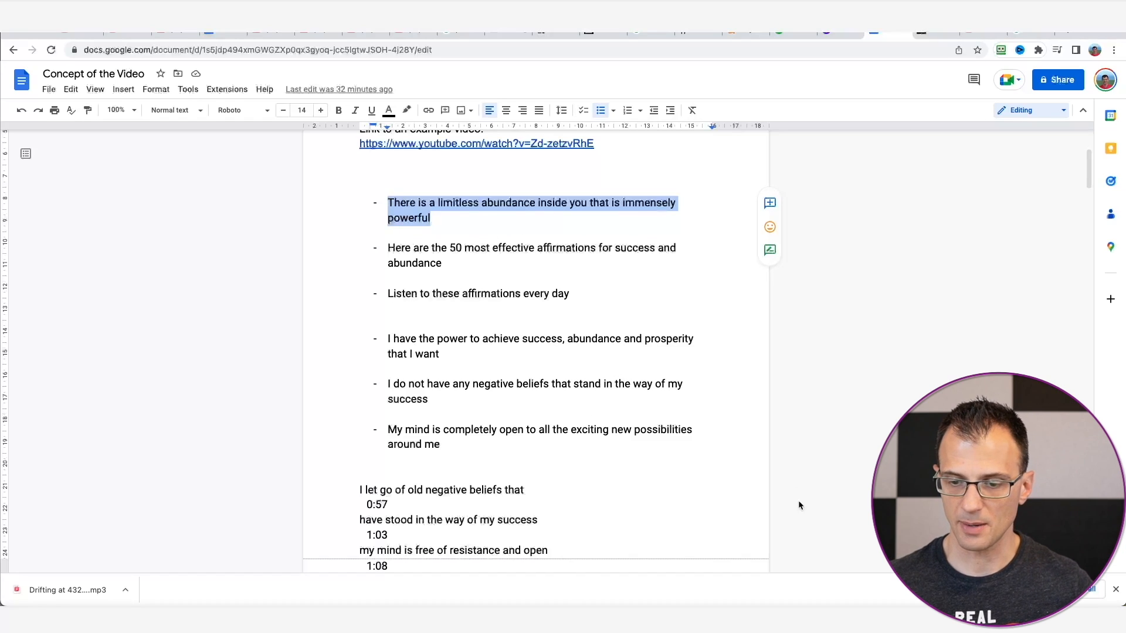
{"action": "key", "text": "super+Tab"}
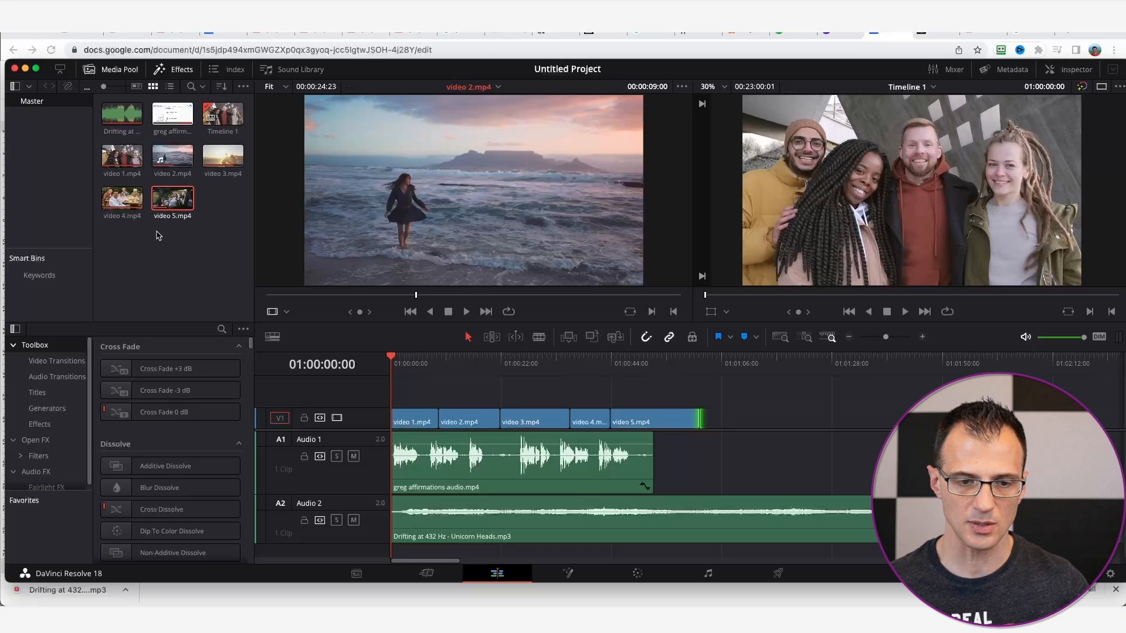
Add a Text title above video 1.mp4 at the timeline start and replace its wording with the copied affirmation
{"action": "left_click", "coordinate": [40, 395]}
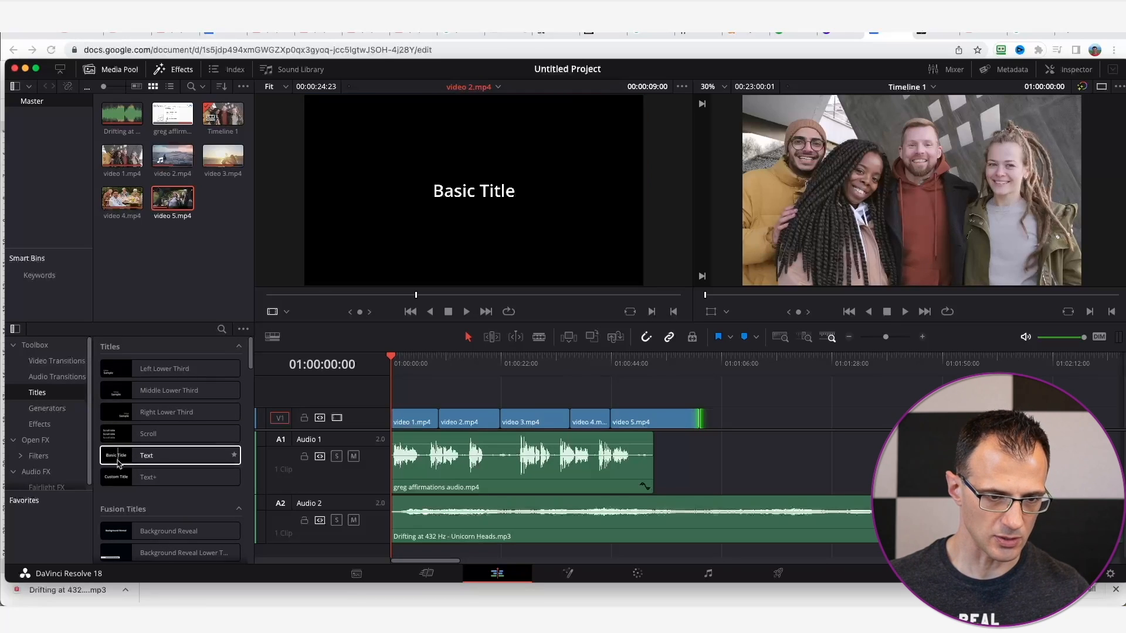
{"action": "mouse_move", "coordinate": [159, 462]}
{"action": "left_mouse_down"}
{"action": "mouse_move", "coordinate": [320, 460]}
{"action": "mouse_move", "coordinate": [391, 405]}
{"action": "mouse_move", "coordinate": [409, 406]}
{"action": "mouse_move", "coordinate": [391, 406]}
{"action": "left_mouse_up"}
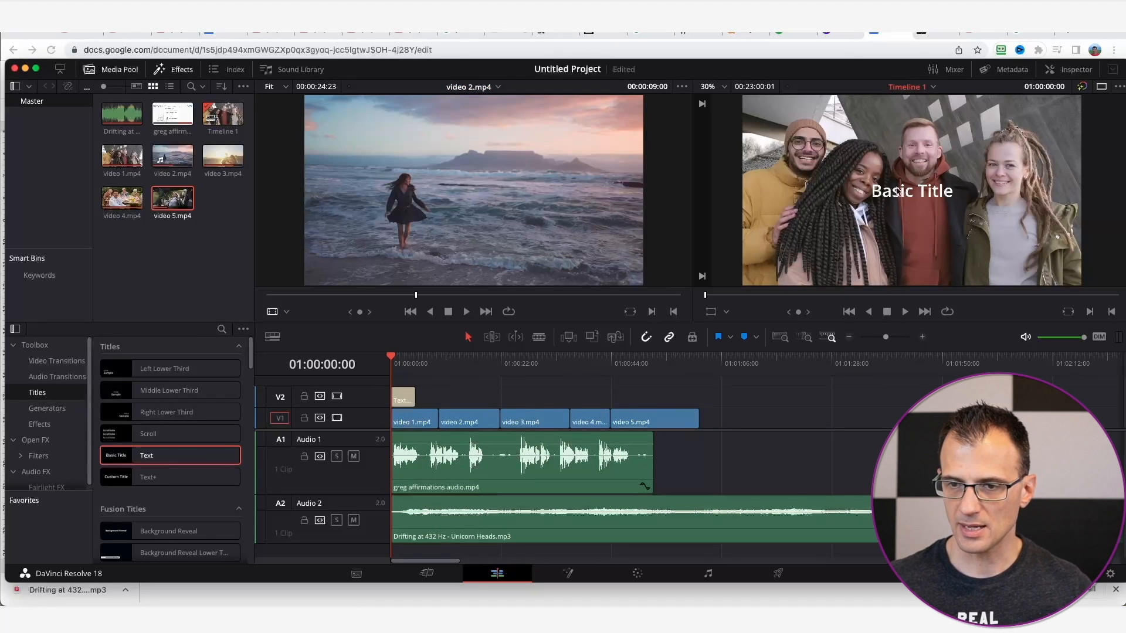
{"action": "left_click", "coordinate": [919, 202]}
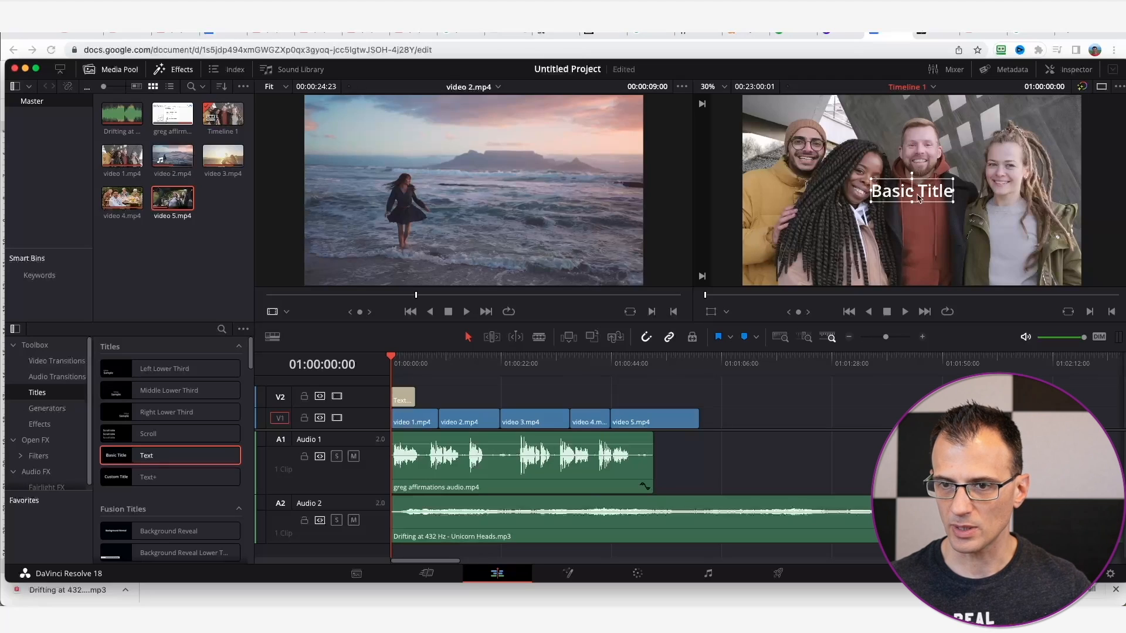
{"action": "double_click", "coordinate": [910, 196]}
{"action": "key", "text": "super+v"}
Lengthen the title clip on track V2 slightly at its end
{"action": "left_click", "coordinate": [426, 407]}
{"action": "left_click_drag", "start_coordinate": [417, 398], "coordinate": [419, 400]}
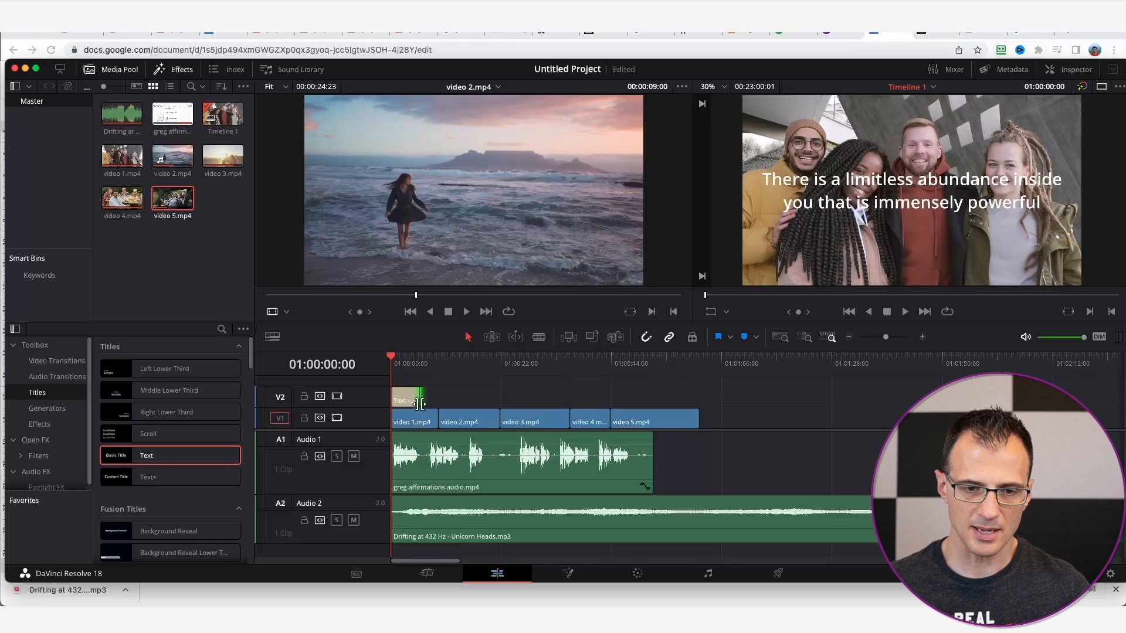
{"action": "left_click", "coordinate": [427, 394]}
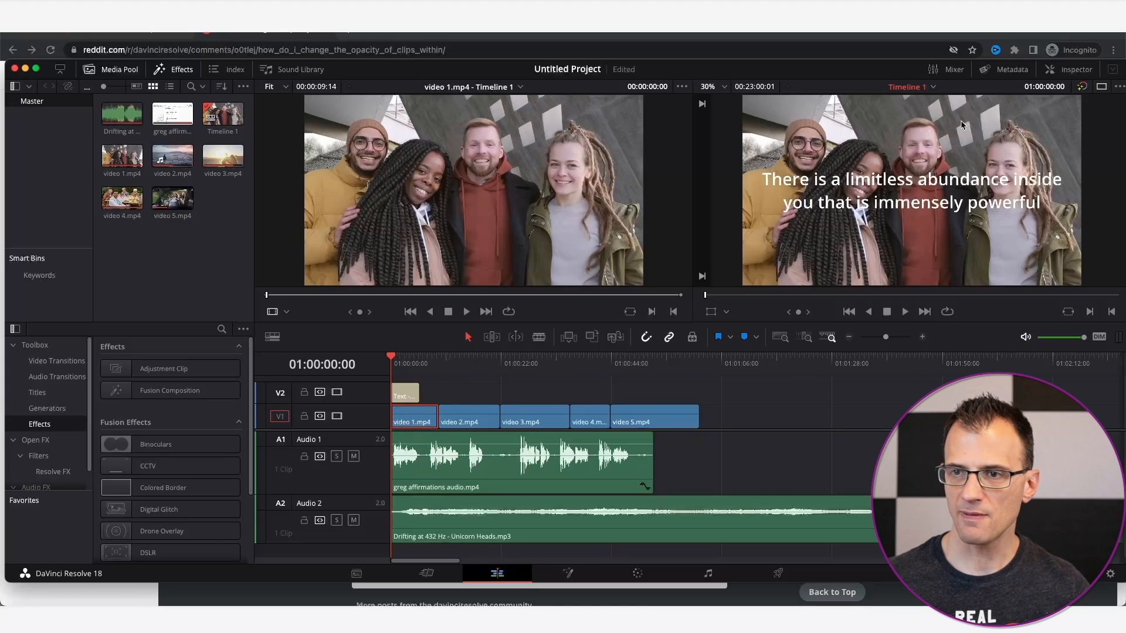
Set the opacity of video 1.mp4 to 70 so the title stands out against the footage
{"action": "left_click", "coordinate": [1070, 69]}
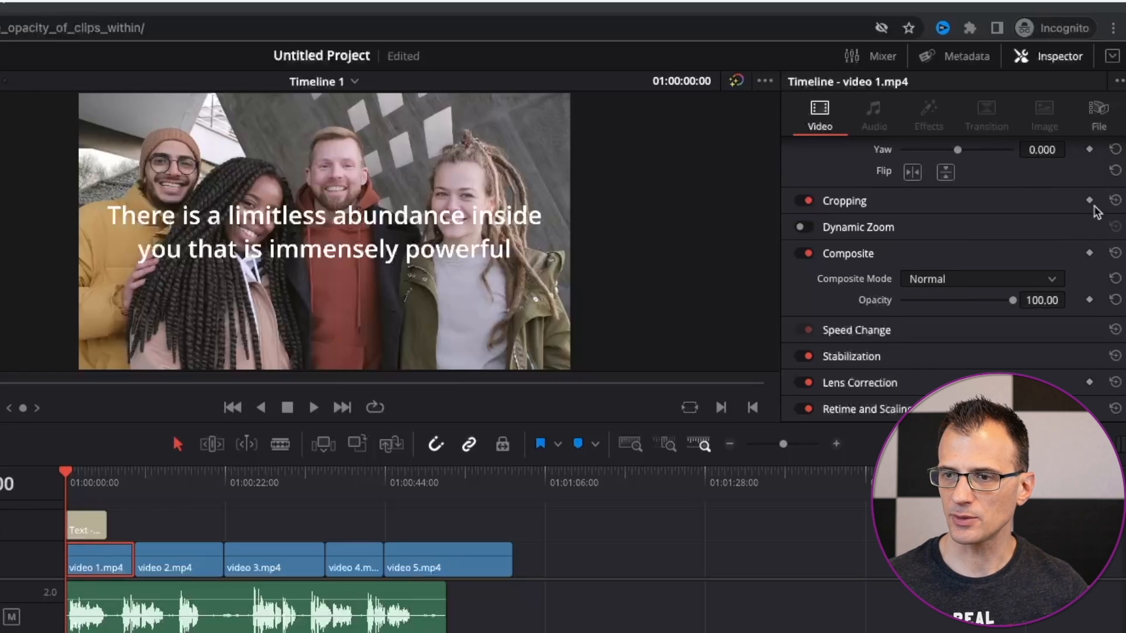
{"action": "scroll", "coordinate": [1100, 177], "scroll_direction": "up", "scroll_amount": 3}
{"action": "scroll", "coordinate": [1097, 183], "scroll_direction": "down", "scroll_amount": 1}
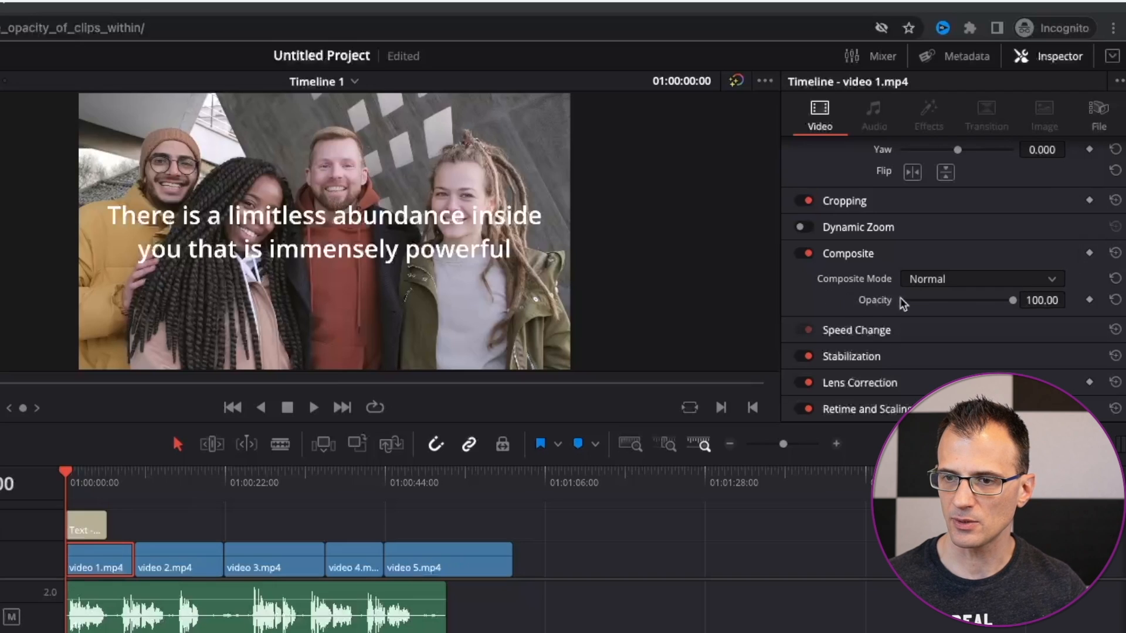
{"action": "left_click_drag", "start_coordinate": [1012, 304], "coordinate": [989, 305]}
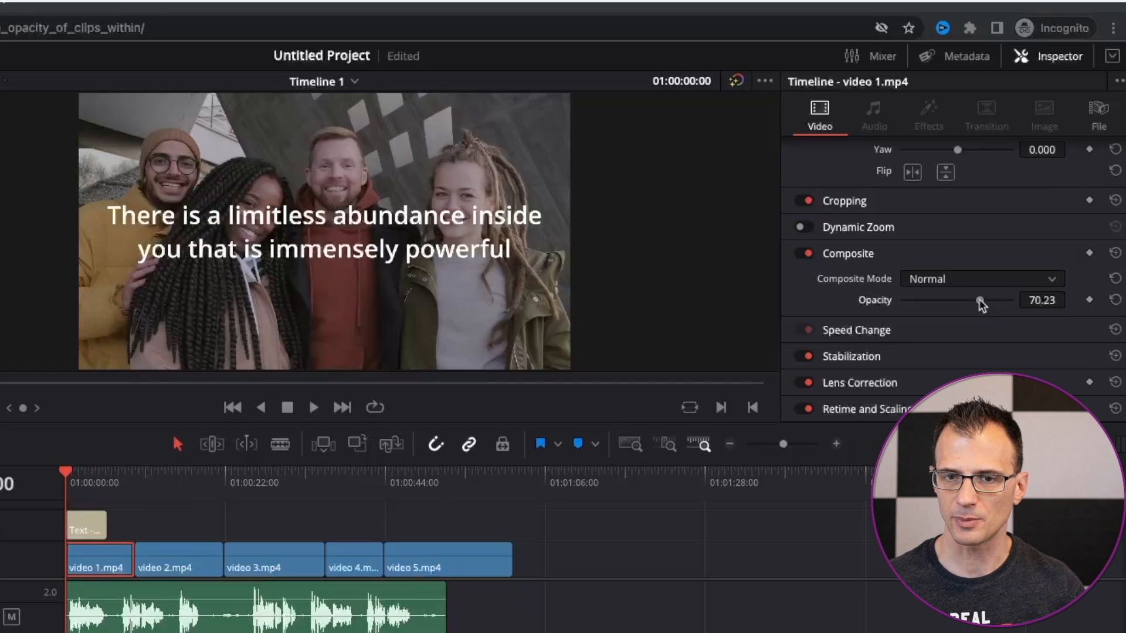
{"action": "left_click_drag", "start_coordinate": [979, 304], "coordinate": [981, 306]}
{"action": "left_click", "coordinate": [1033, 299]}
{"action": "type", "text": "70"}
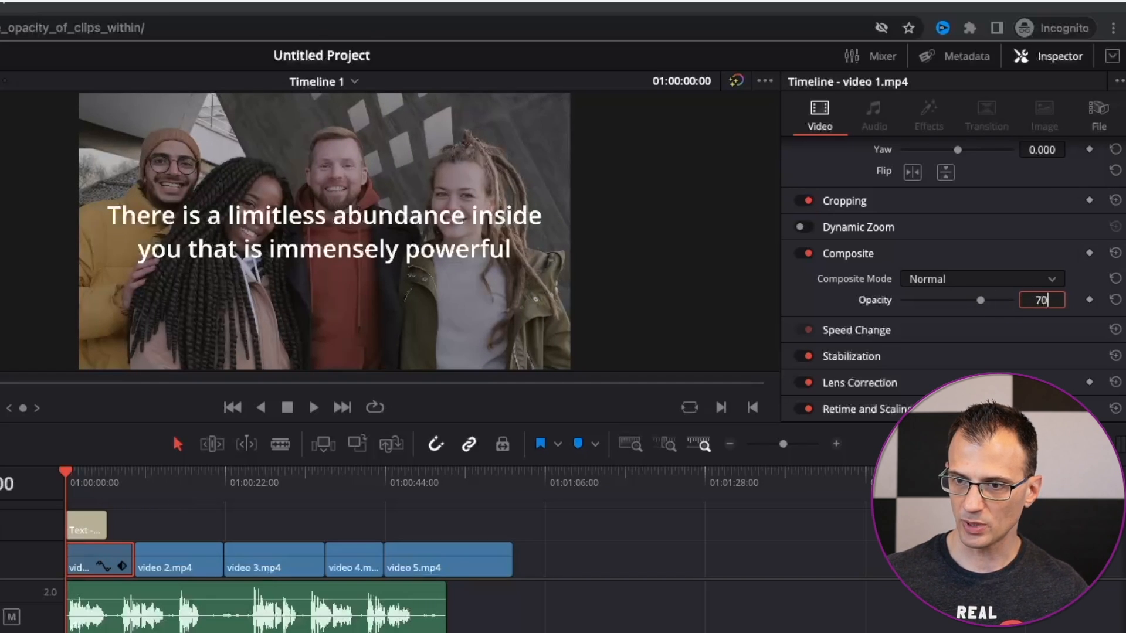
{"action": "left_click", "coordinate": [831, 300]}
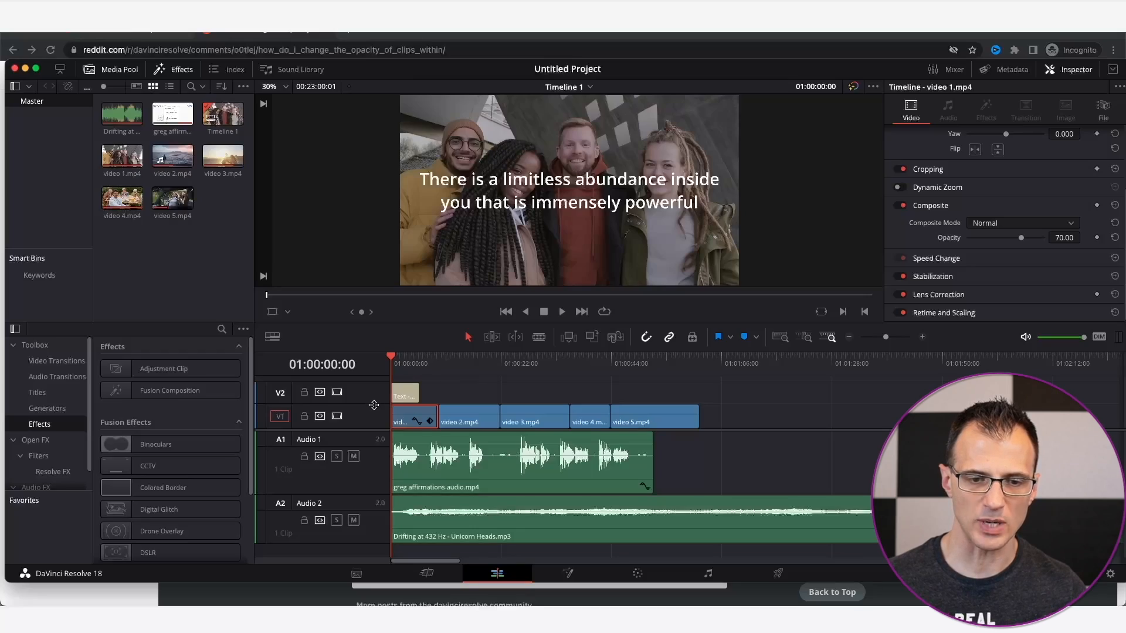
Make the Video 1 track taller and give video 1.mp4 a short fade-out at its end and a short fade-in at its start
{"action": "left_click_drag", "start_coordinate": [374, 405], "coordinate": [375, 386]}
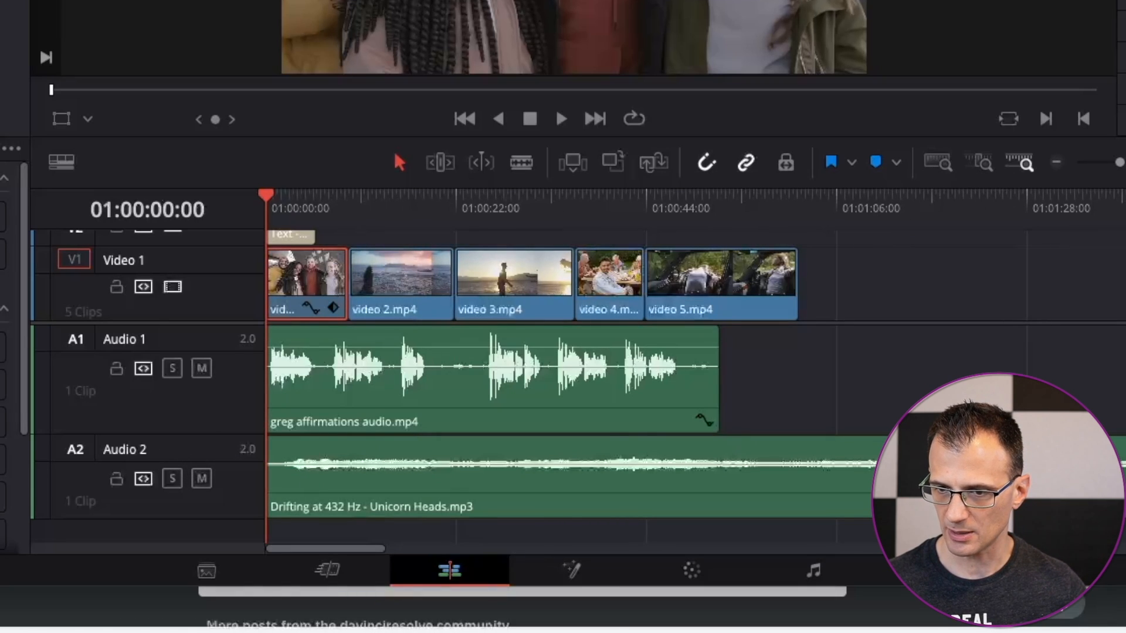
{"action": "left_click", "coordinate": [1125, 163]}
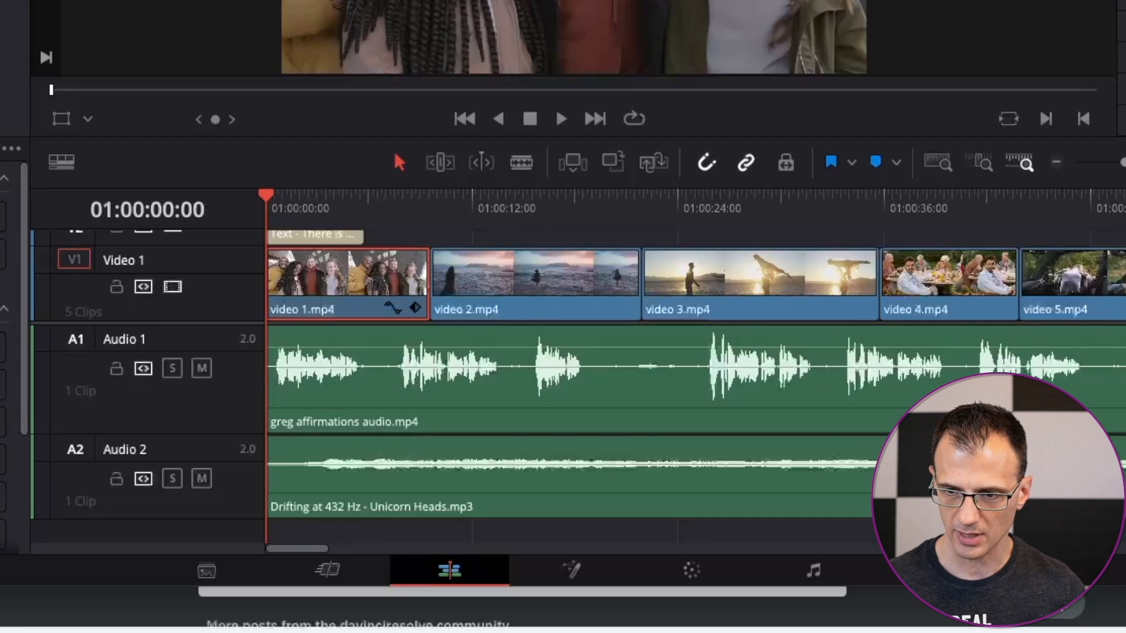
{"action": "left_click_drag", "start_coordinate": [426, 253], "coordinate": [419, 253]}
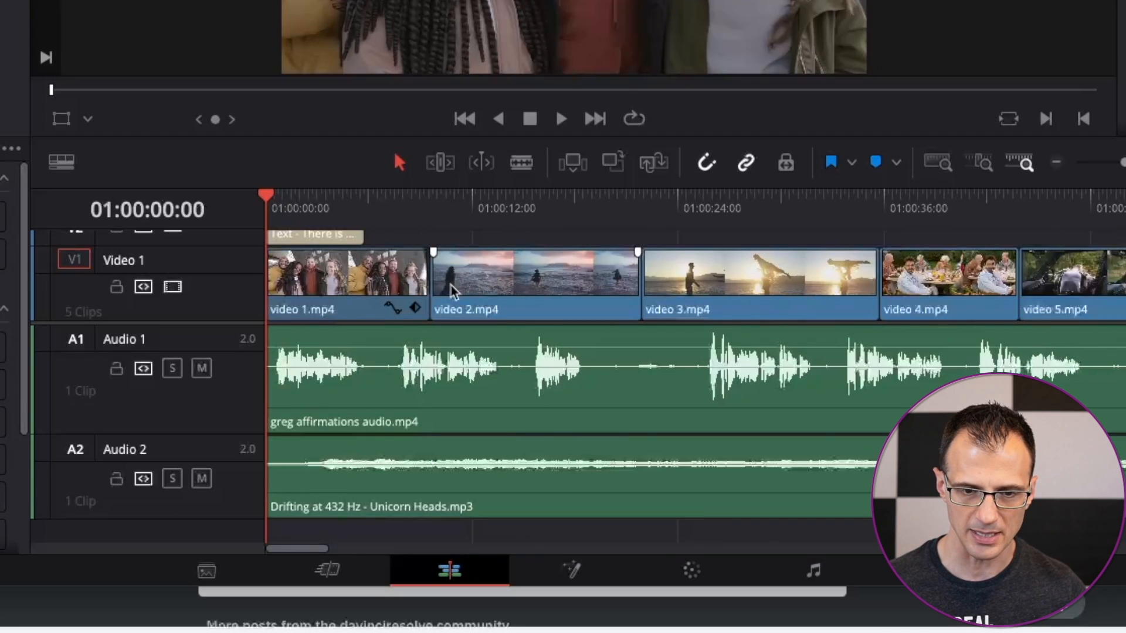
{"action": "left_click_drag", "start_coordinate": [271, 253], "coordinate": [278, 252]}
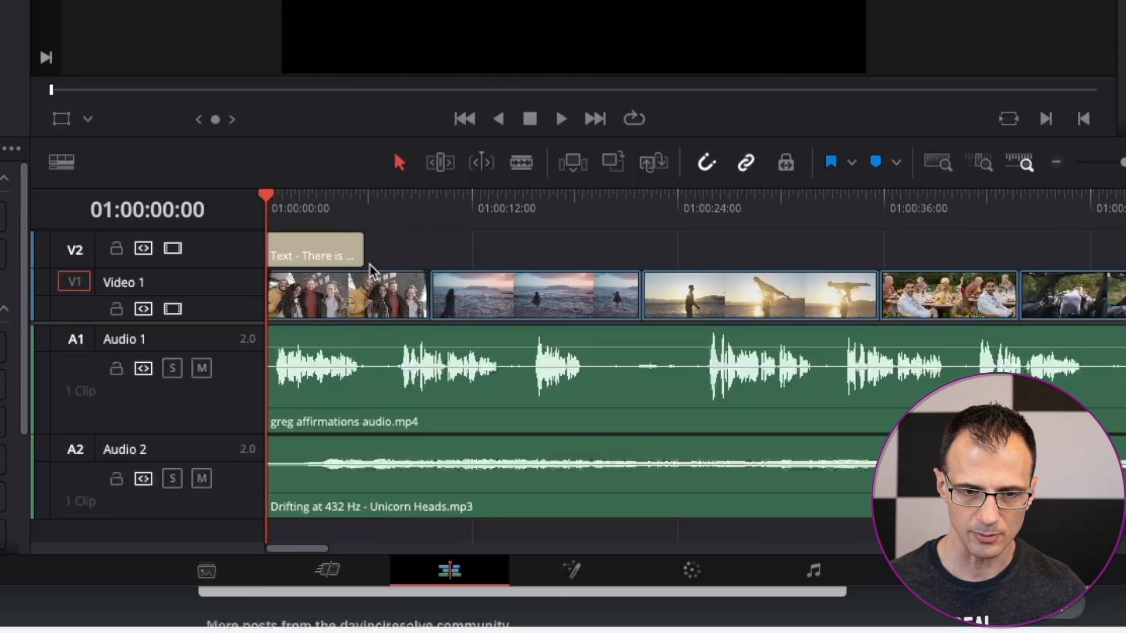
Make the Video 2 track taller and give the title clip a short fade-in and a short fade-out
{"action": "left_click", "coordinate": [329, 264]}
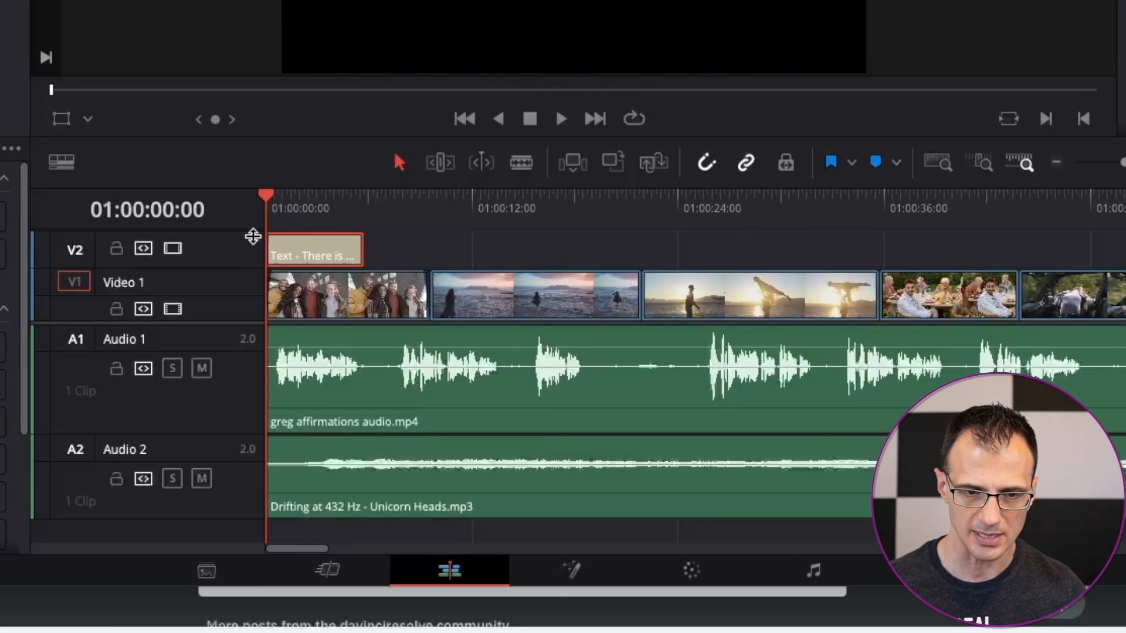
{"action": "left_click_drag", "start_coordinate": [253, 228], "coordinate": [254, 214]}
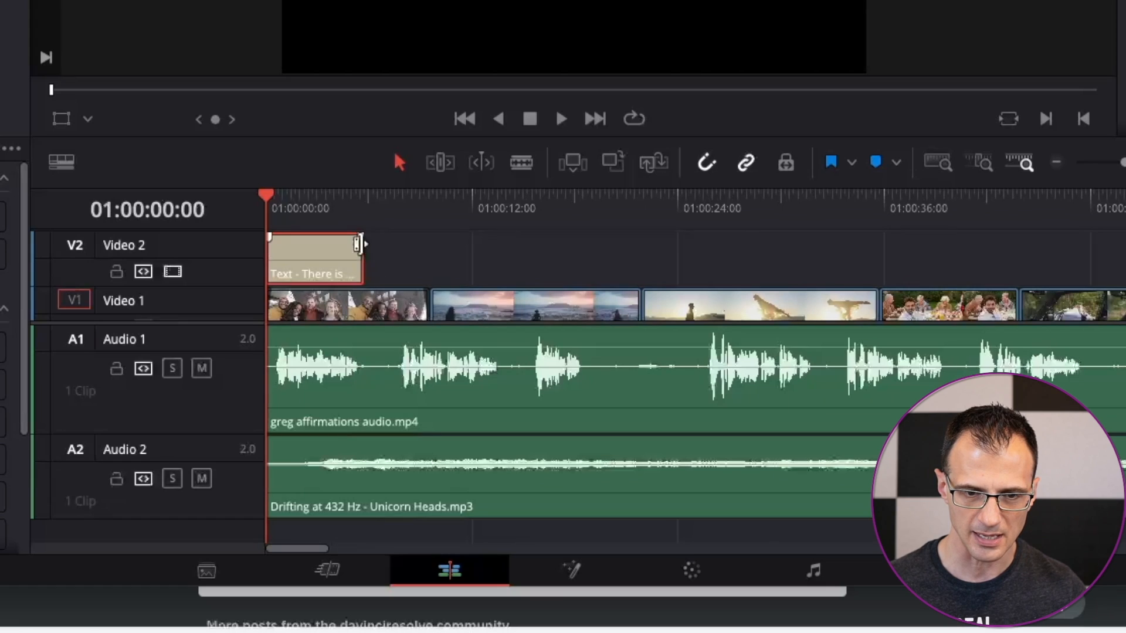
{"action": "left_click_drag", "start_coordinate": [360, 237], "coordinate": [356, 237]}
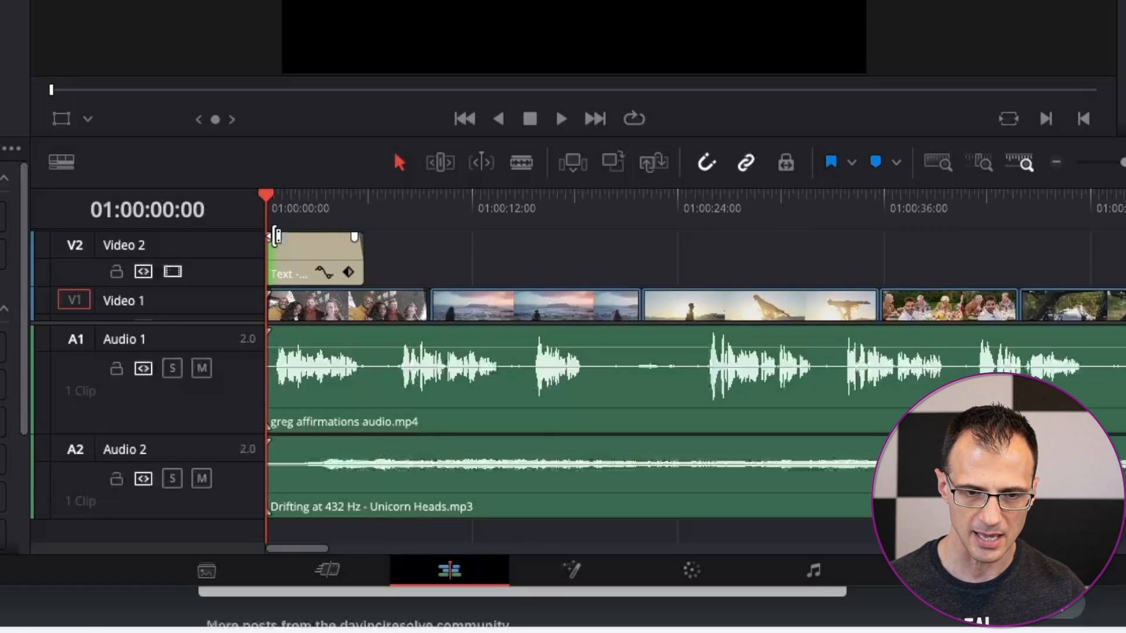
{"action": "left_click_drag", "start_coordinate": [266, 236], "coordinate": [276, 236]}
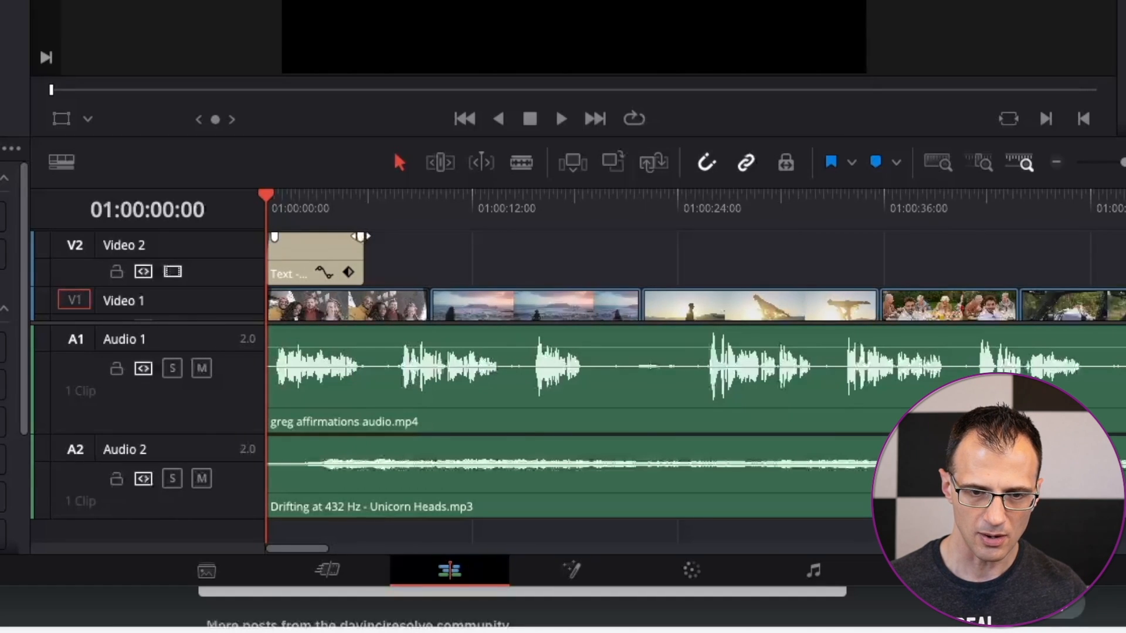
{"action": "left_click_drag", "start_coordinate": [360, 236], "coordinate": [354, 236]}
Play the timeline from the start to check the fades and timing of the title and first clip
{"action": "scroll", "coordinate": [442, 251], "scroll_direction": "down", "scroll_amount": 1}
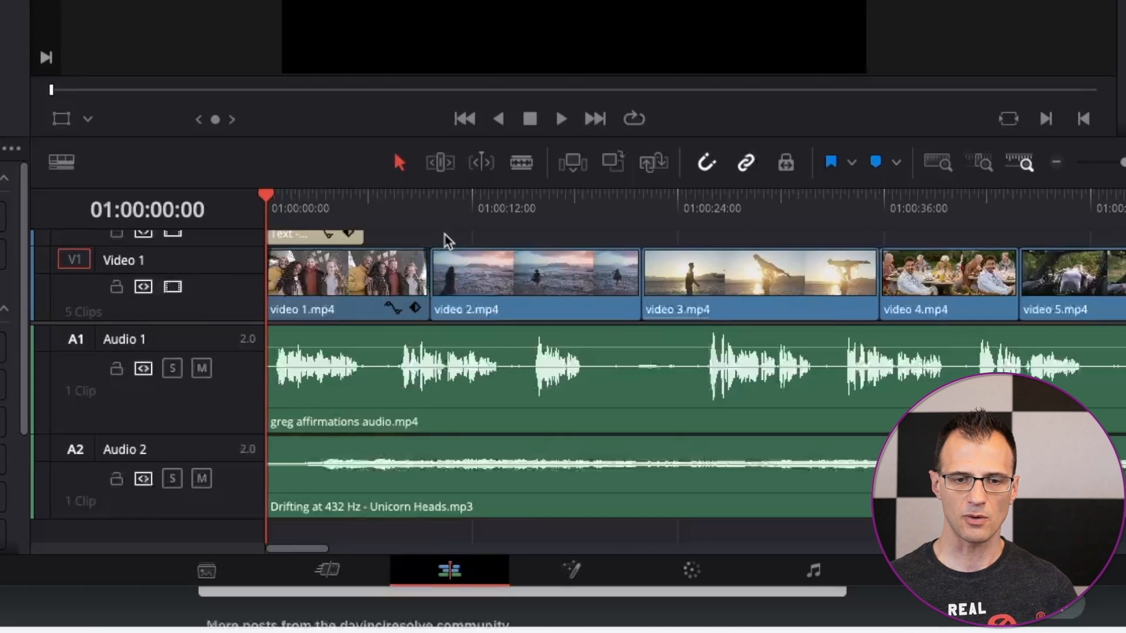
{"action": "scroll", "coordinate": [442, 244], "scroll_direction": "up", "scroll_amount": 1}
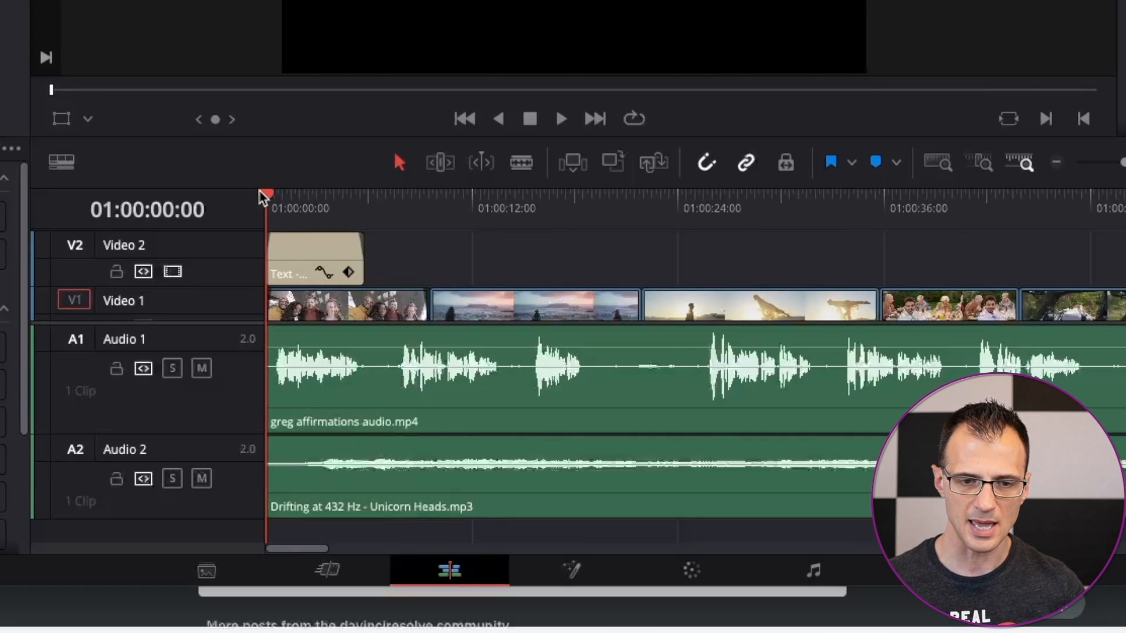
{"action": "key", "text": "space"}
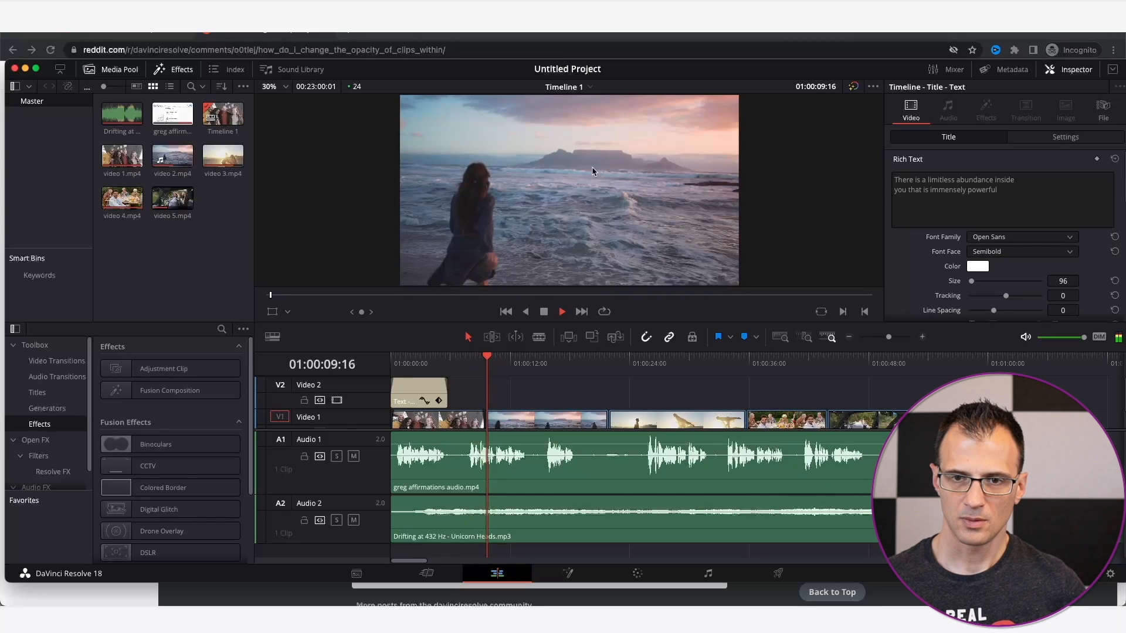
{"action": "key", "text": "space"}
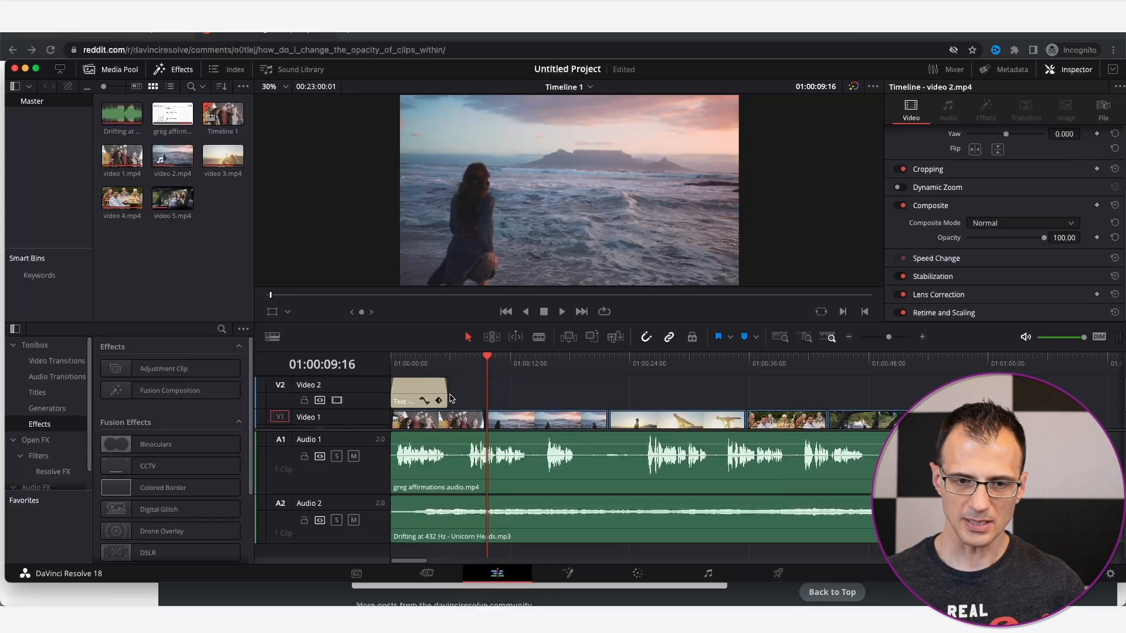
Extend the title clip on Video 2 to about 7 seconds long and preview it at 01:00:06:18
{"action": "left_click_drag", "start_coordinate": [449, 394], "coordinate": [472, 395]}
{"action": "left_click", "coordinate": [456, 358]}
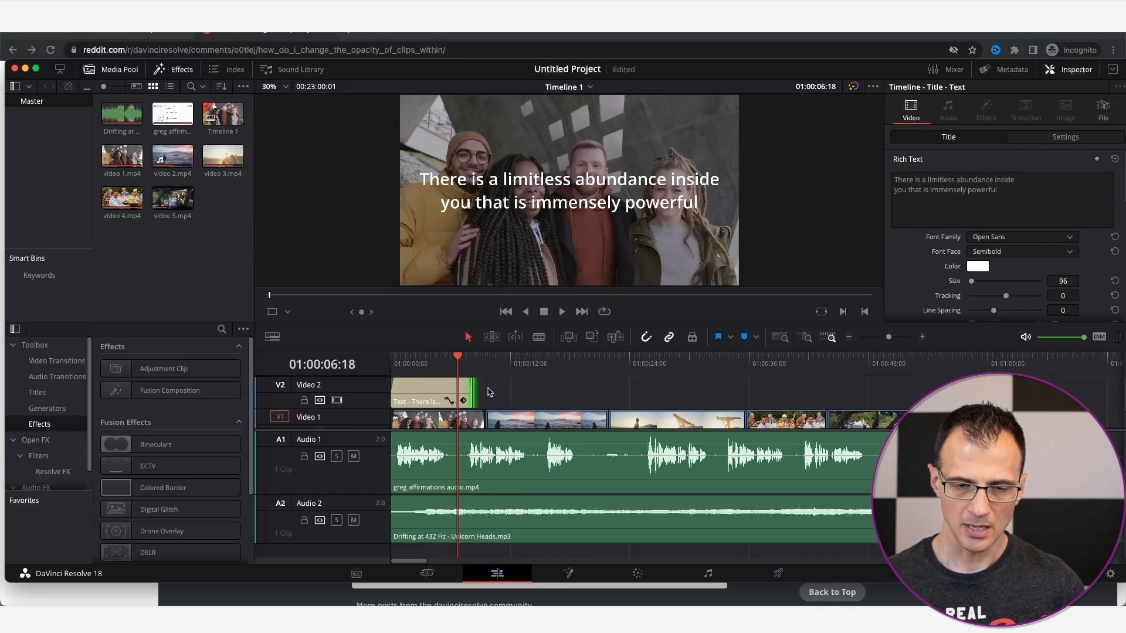
Copy video 1.mp4 and paste all of its video attributes onto video 2.mp4, video 3.mp4, video 4.mp4 and video 5.mp4
{"action": "scroll", "coordinate": [545, 387], "scroll_direction": "down", "scroll_amount": 3}
{"action": "left_click", "coordinate": [454, 413]}
{"action": "right_click", "coordinate": [442, 410]}
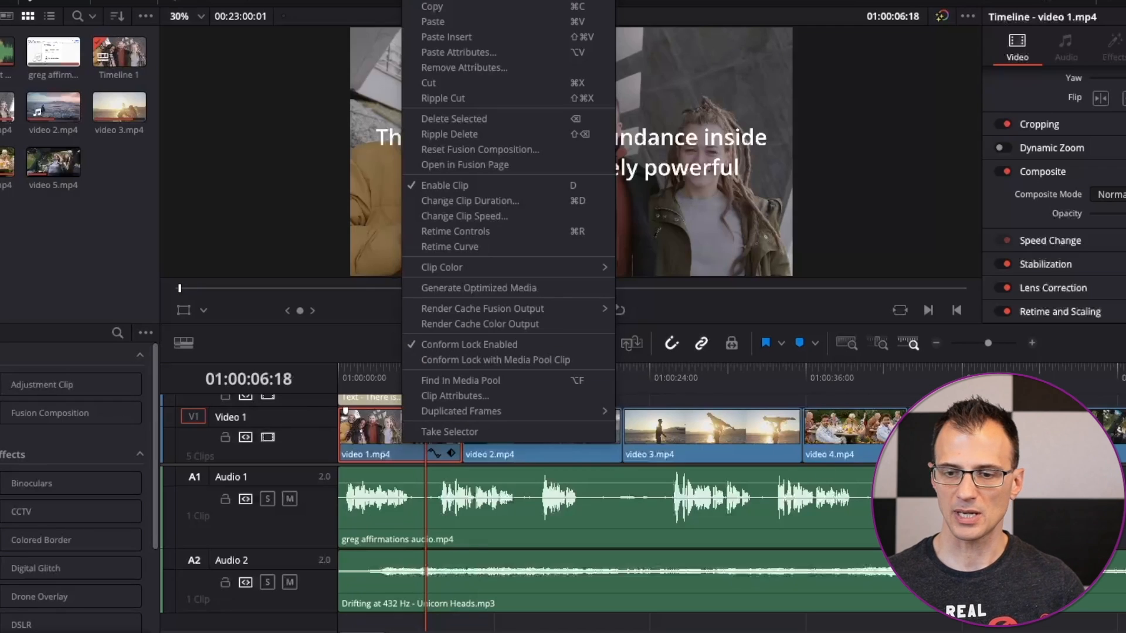
{"action": "left_click", "coordinate": [447, 8]}
{"action": "left_click", "coordinate": [554, 428]}
{"action": "left_click", "coordinate": [732, 437], "text": "super"}
{"action": "left_click", "coordinate": [862, 444], "text": "super"}
{"action": "right_click", "coordinate": [980, 437]}
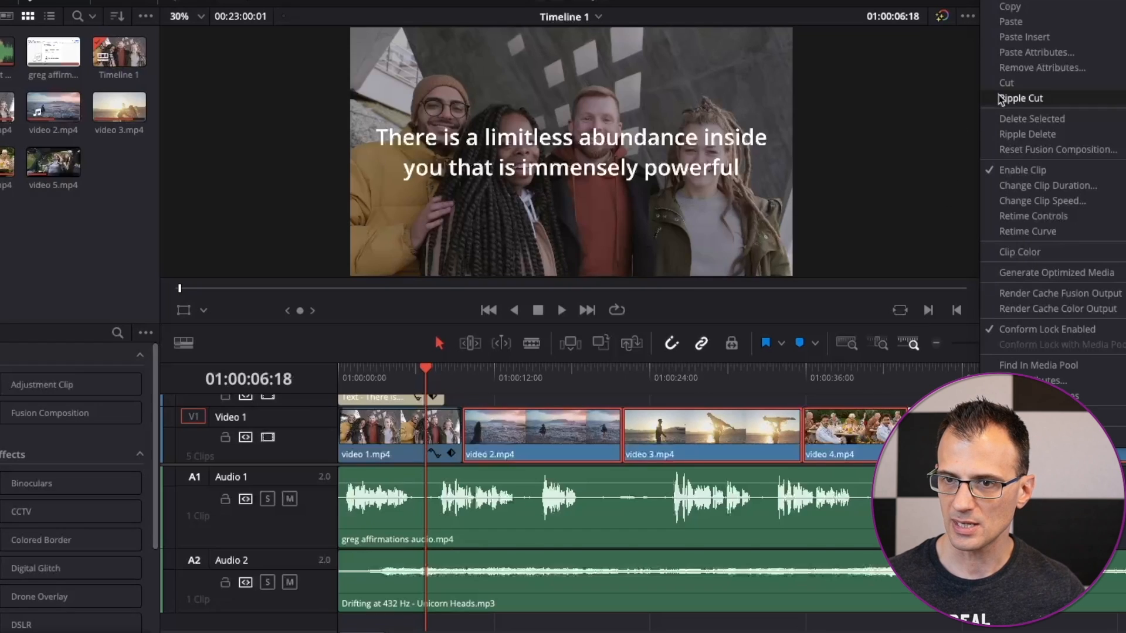
{"action": "left_click", "coordinate": [1030, 53]}
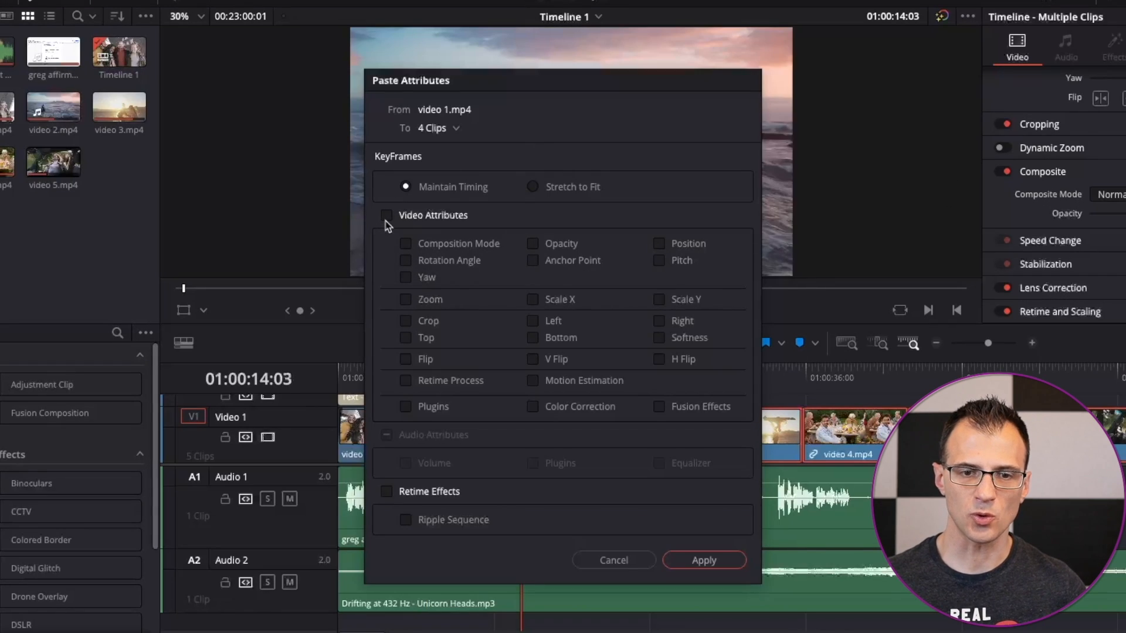
{"action": "left_click", "coordinate": [386, 216]}
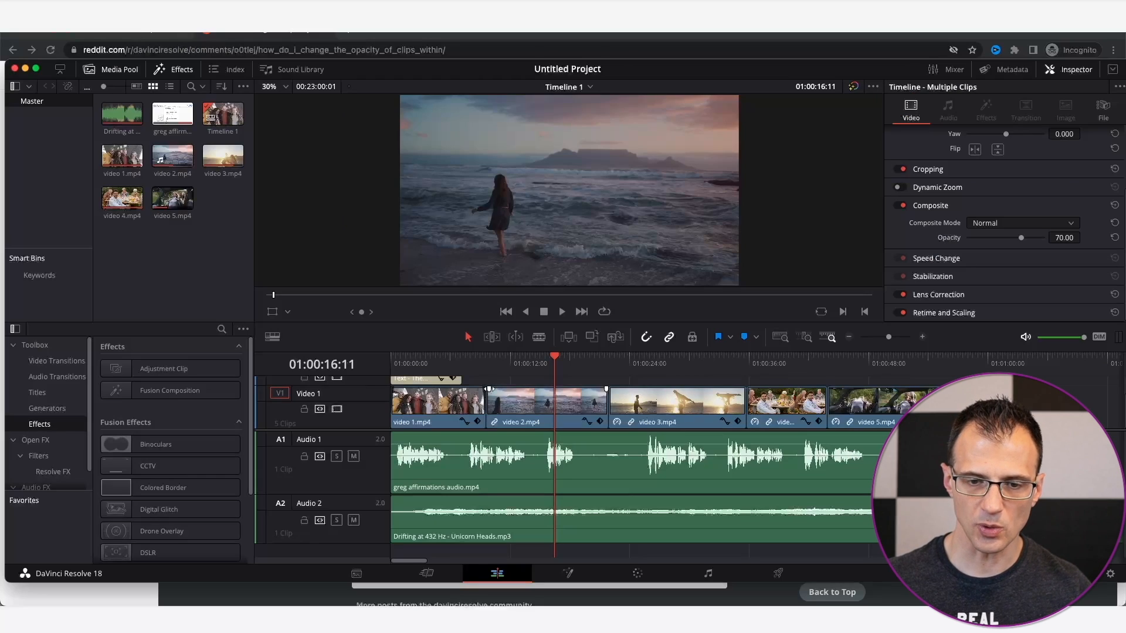
Add a fade-out of about 10 frames to video 2.mp4 and a fade-in of about 9 frames to video 3.mp4
{"action": "left_click_drag", "start_coordinate": [606, 403], "coordinate": [603, 403]}
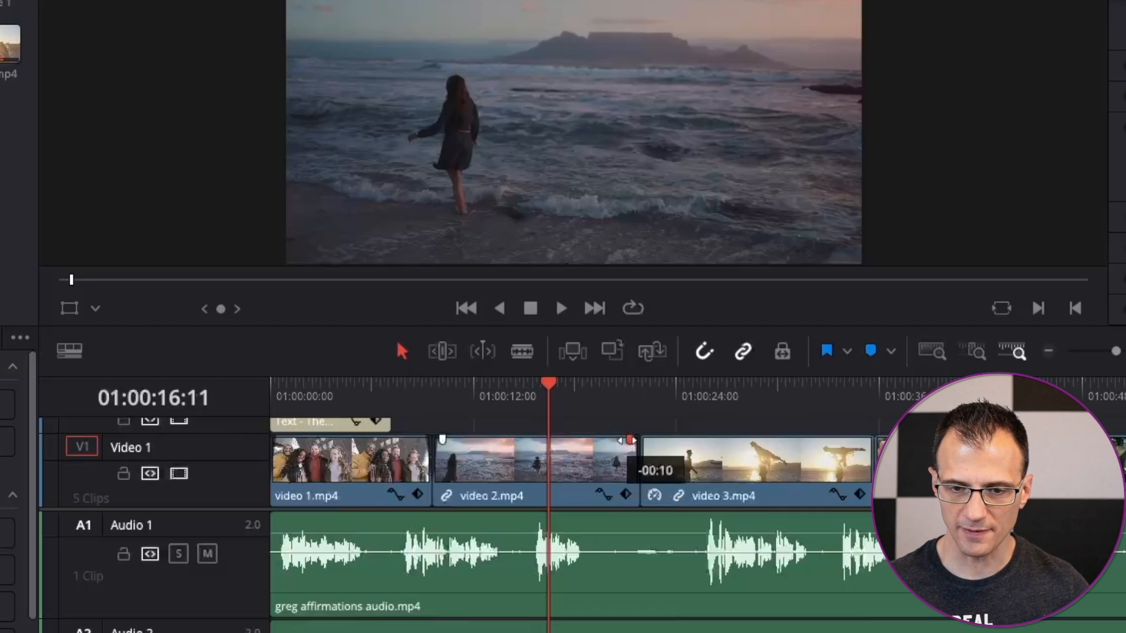
{"action": "left_click_drag", "start_coordinate": [627, 439], "coordinate": [647, 441]}
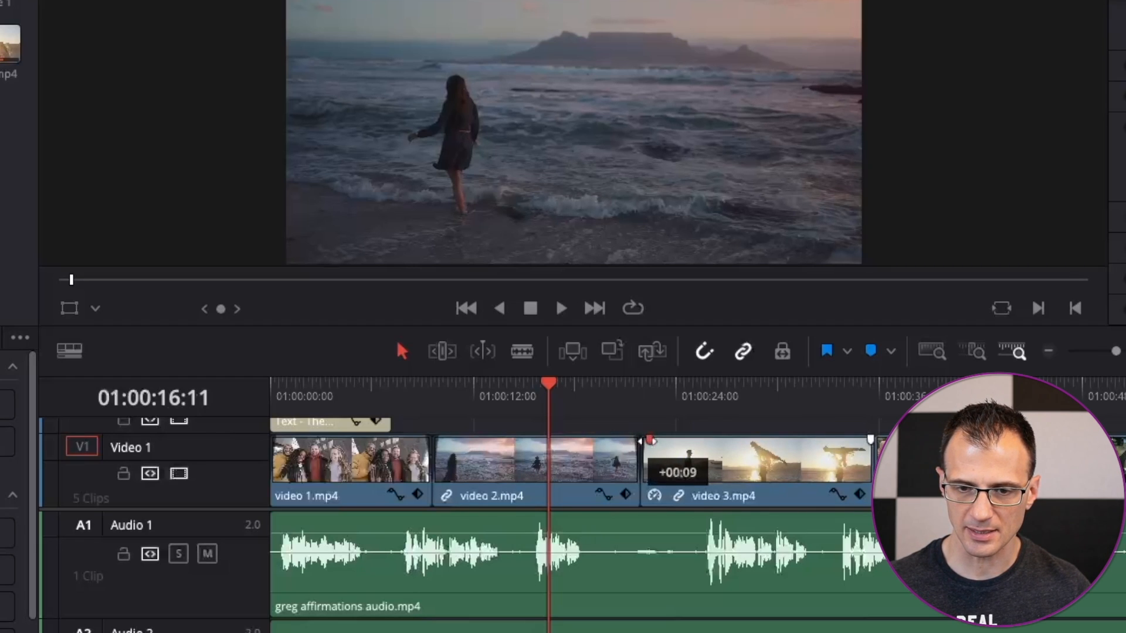
Duplicate the title clip on Video 2 and place the copy at about 01:00:08, over the second voiceover phrase
{"action": "left_click", "coordinate": [334, 423]}
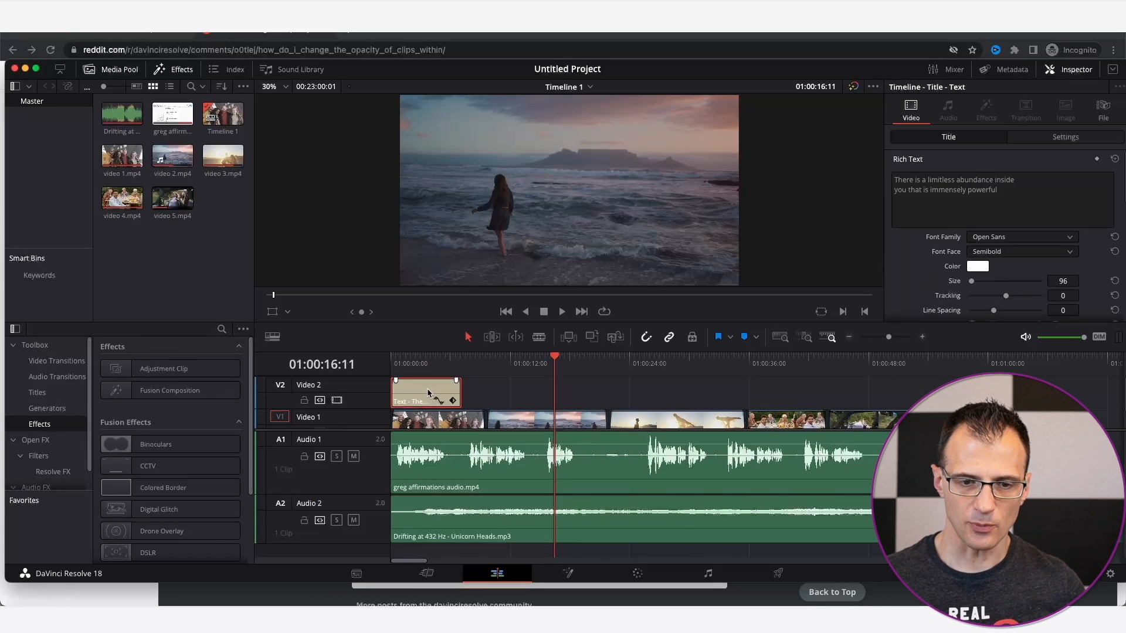
{"action": "left_click", "coordinate": [489, 396]}
{"action": "left_click", "coordinate": [474, 364]}
{"action": "mouse_move", "coordinate": [483, 363]}
{"action": "left_mouse_down"}
{"action": "mouse_move", "coordinate": [510, 364]}
{"action": "mouse_move", "coordinate": [472, 364]}
{"action": "left_mouse_up"}
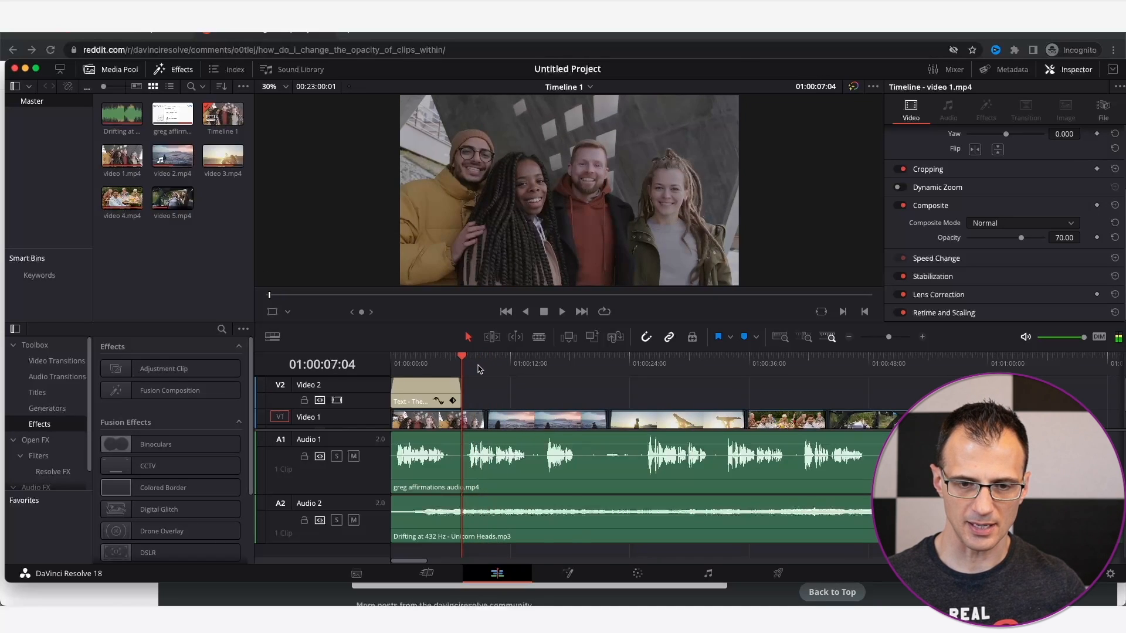
{"action": "key", "text": "super+v"}
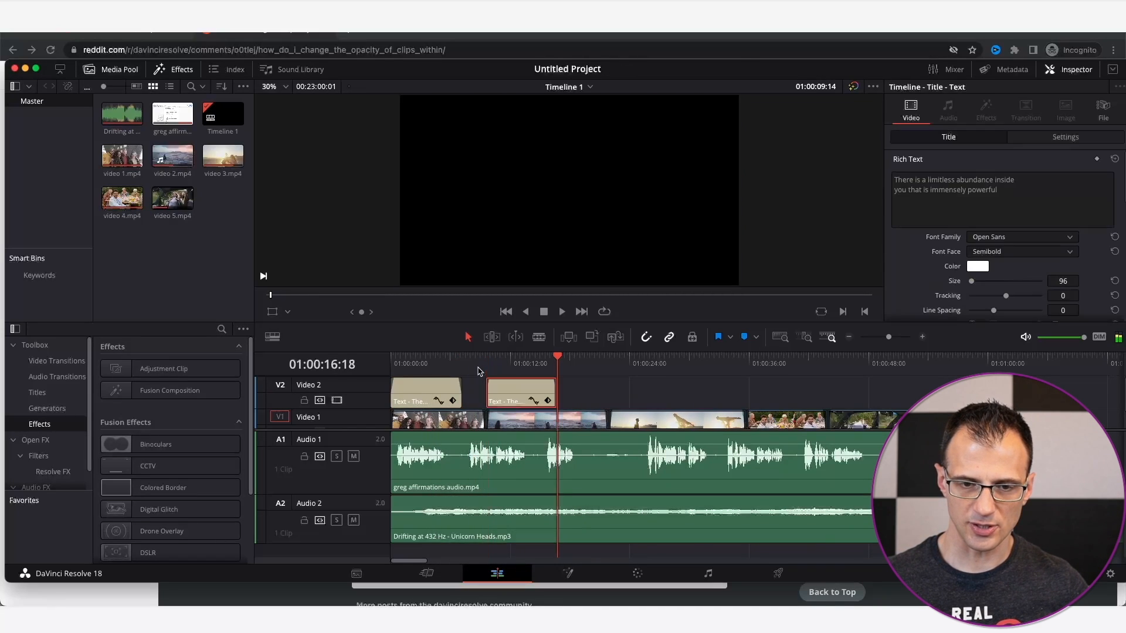
{"action": "left_click_drag", "start_coordinate": [511, 391], "coordinate": [495, 392]}
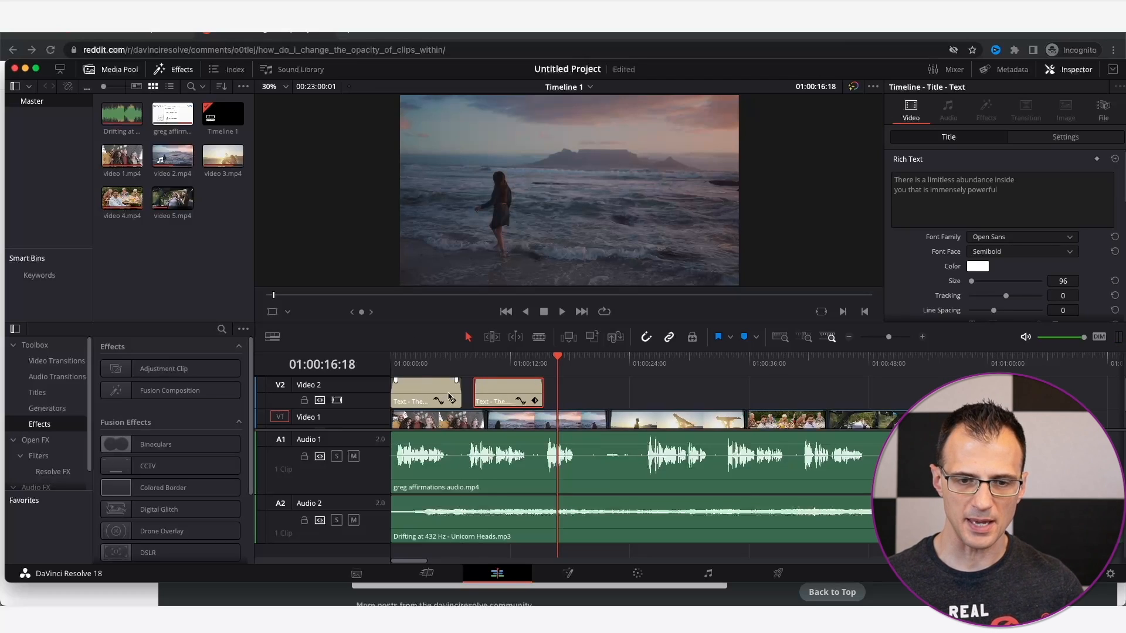
{"action": "left_click", "coordinate": [497, 356]}
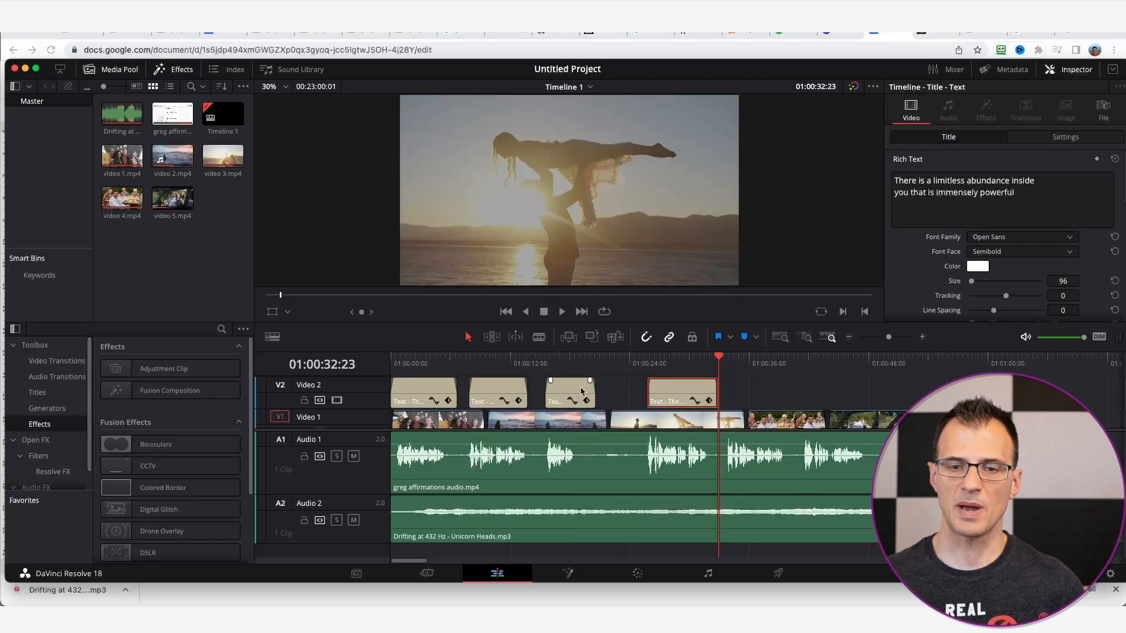
Preview the affirmation titles at several points along the timeline and enlarge the timeline viewer
{"action": "left_click", "coordinate": [570, 359]}
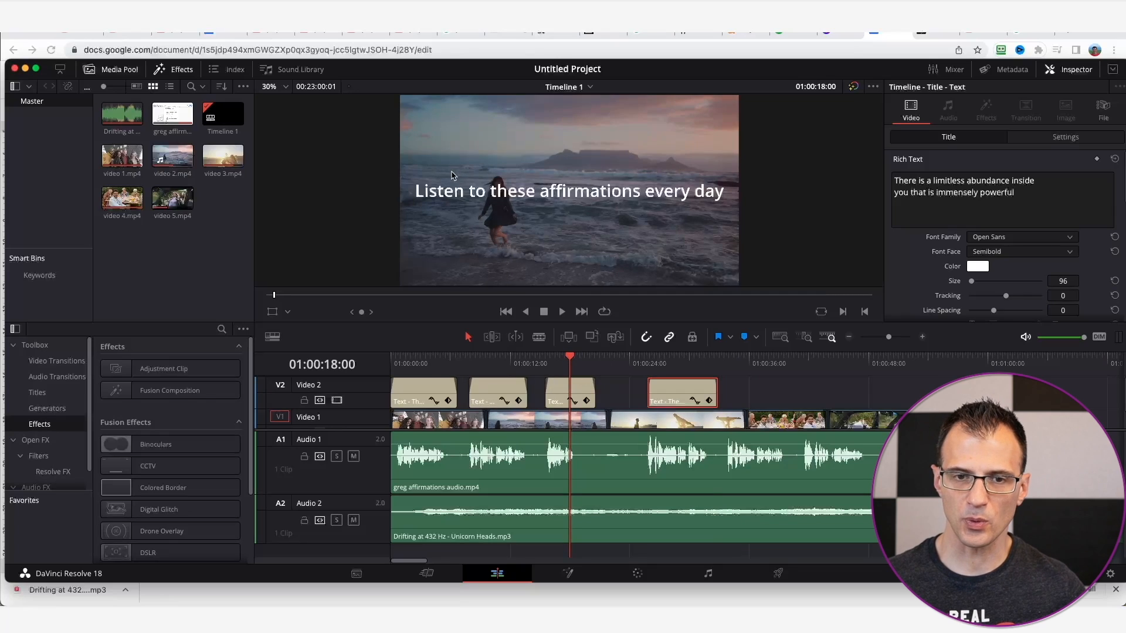
{"action": "left_click_drag", "start_coordinate": [492, 359], "coordinate": [648, 366]}
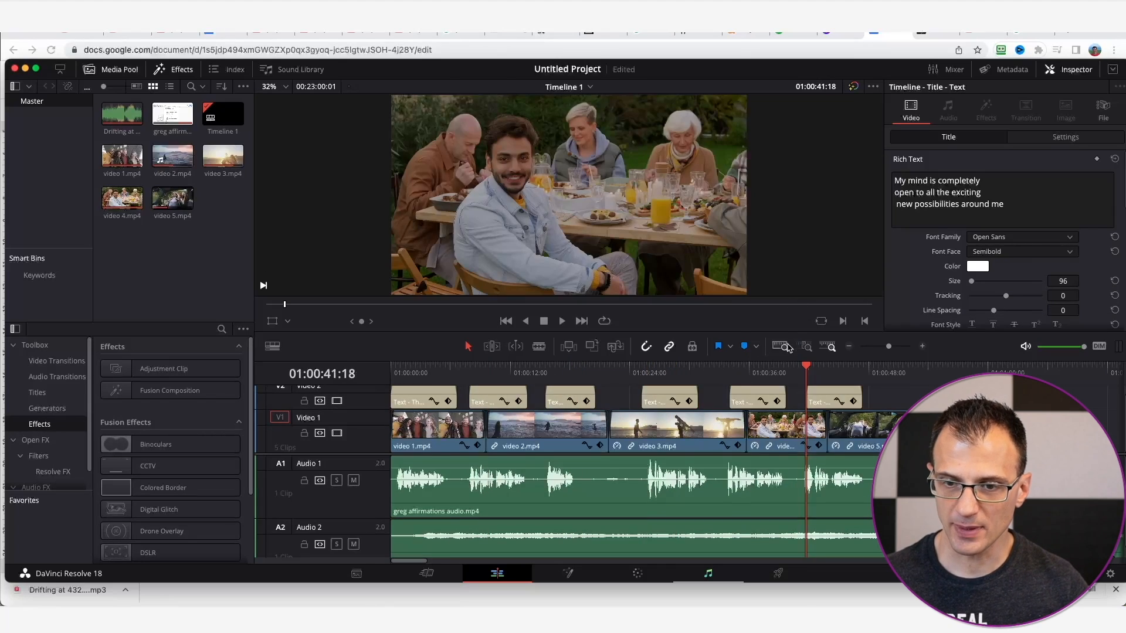
{"action": "left_click_drag", "start_coordinate": [793, 331], "coordinate": [792, 443]}
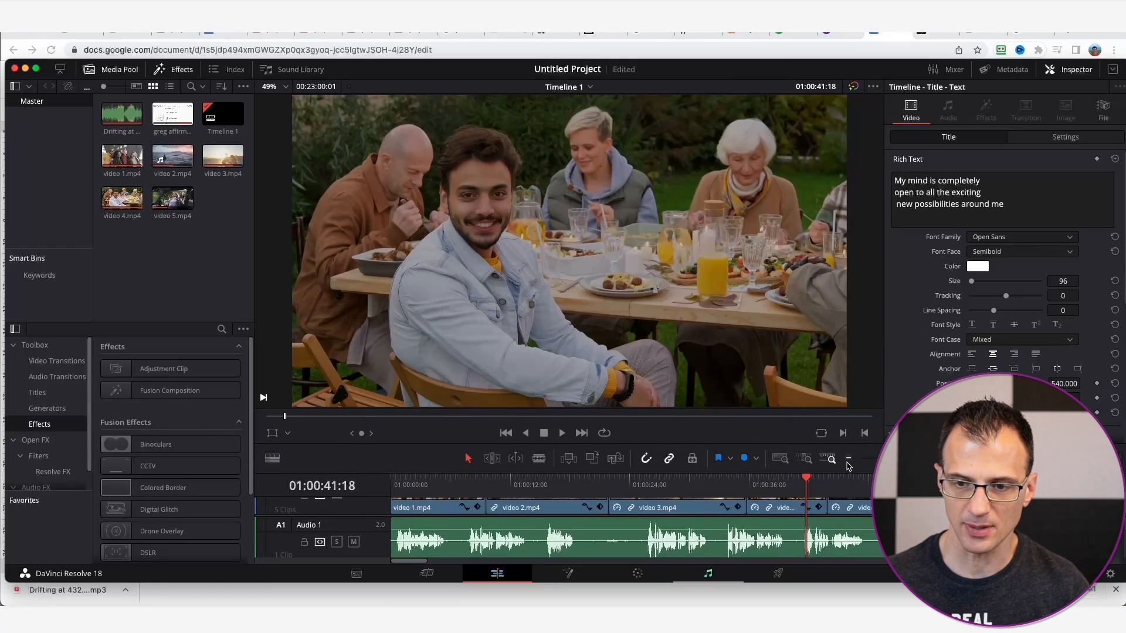
{"action": "left_click", "coordinate": [546, 482]}
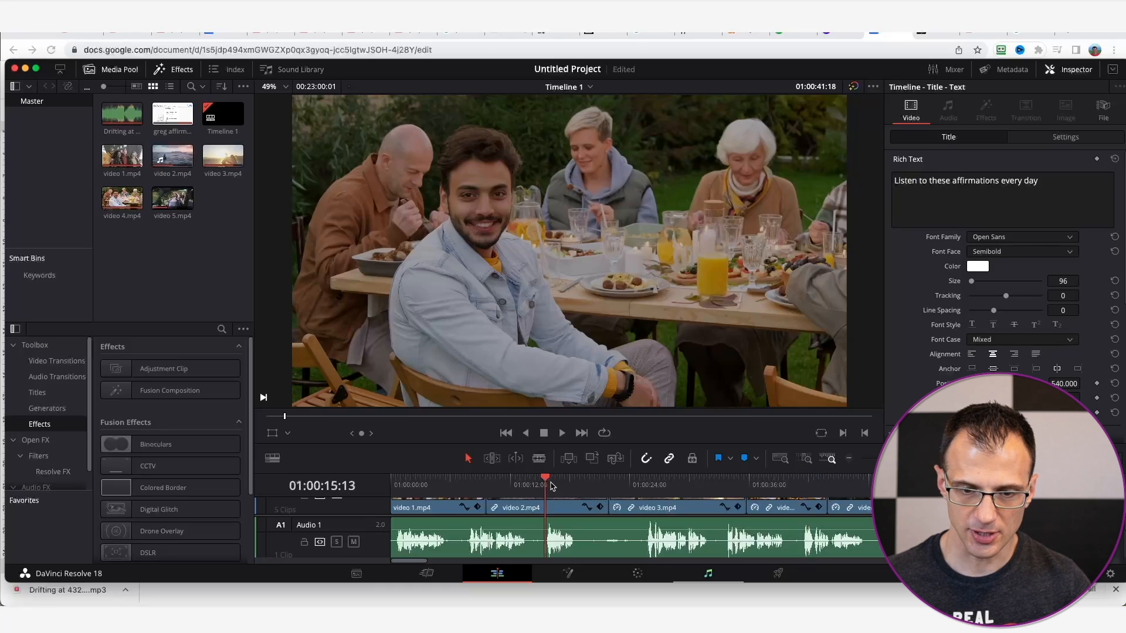
Play the timeline from the start, skipping ahead to about 01:00:24, to check the titles against the clips and voiceover
{"action": "key", "text": "Home"}
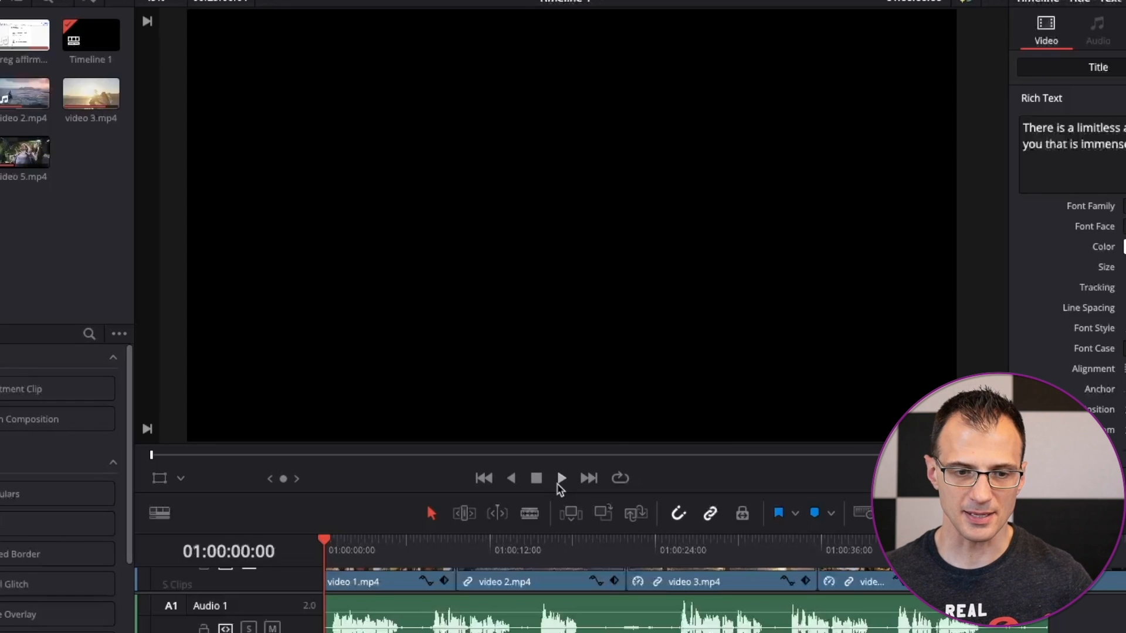
{"action": "key", "text": "space"}
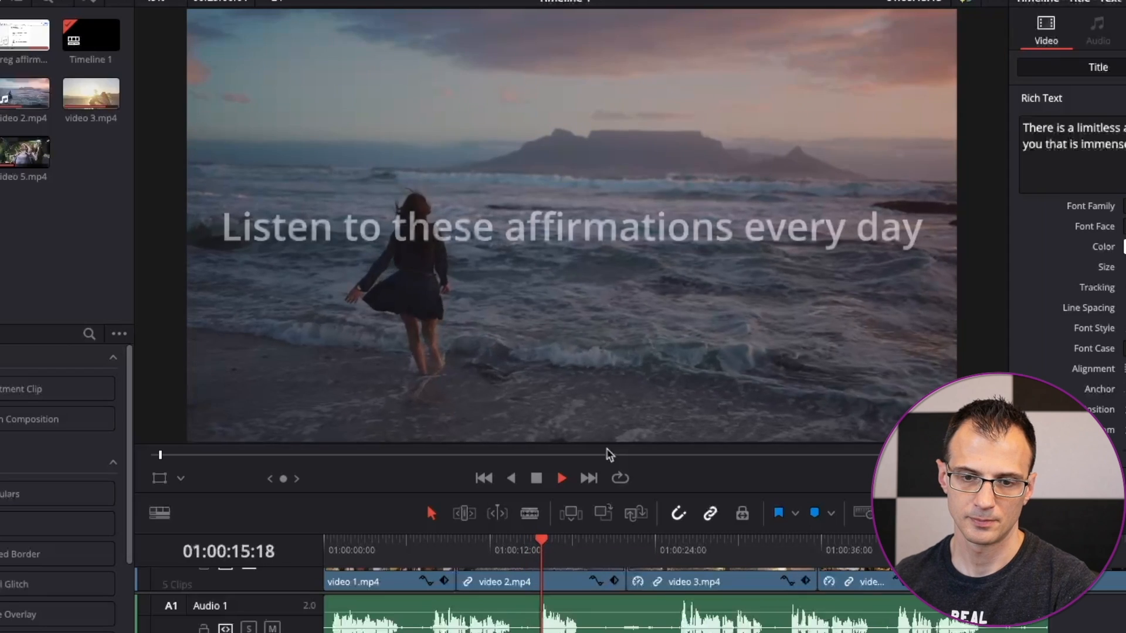
{"action": "left_click", "coordinate": [667, 554]}
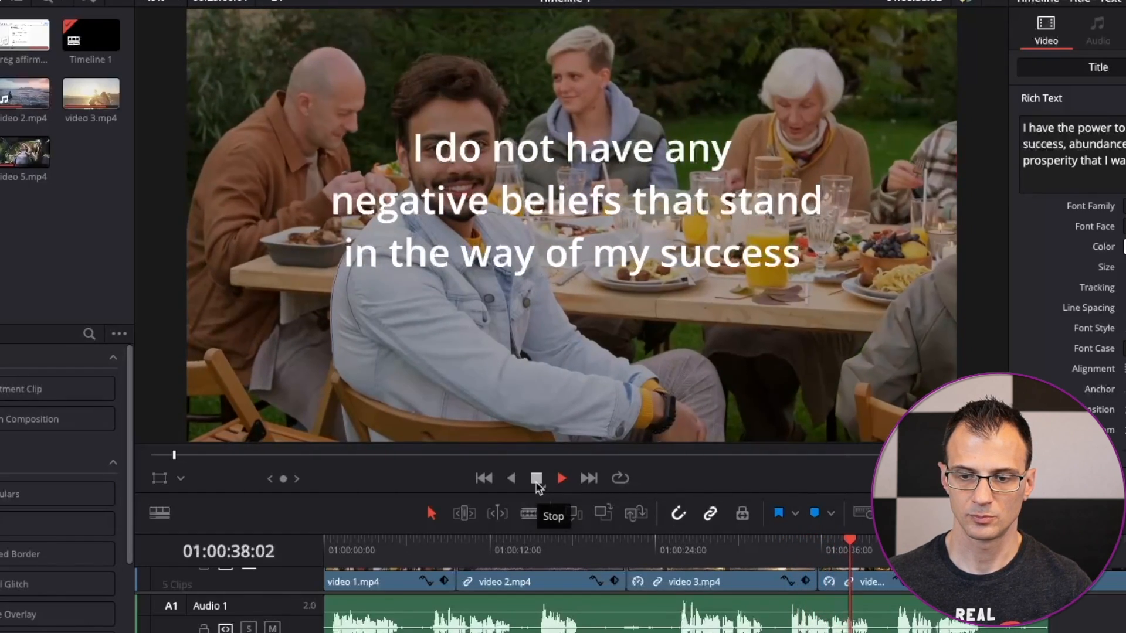
{"action": "left_click", "coordinate": [536, 479]}
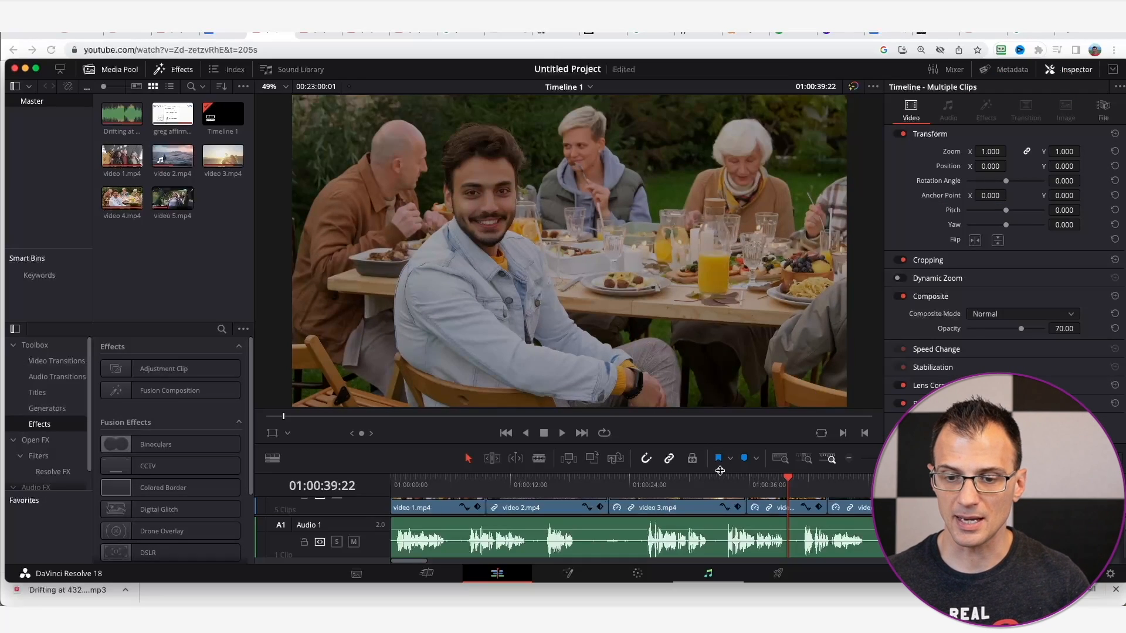
Move the playhead to 01:00:32:11 and switch to YouTube to skim the example affirmations video up to 3:47
{"action": "left_click", "coordinate": [714, 480]}
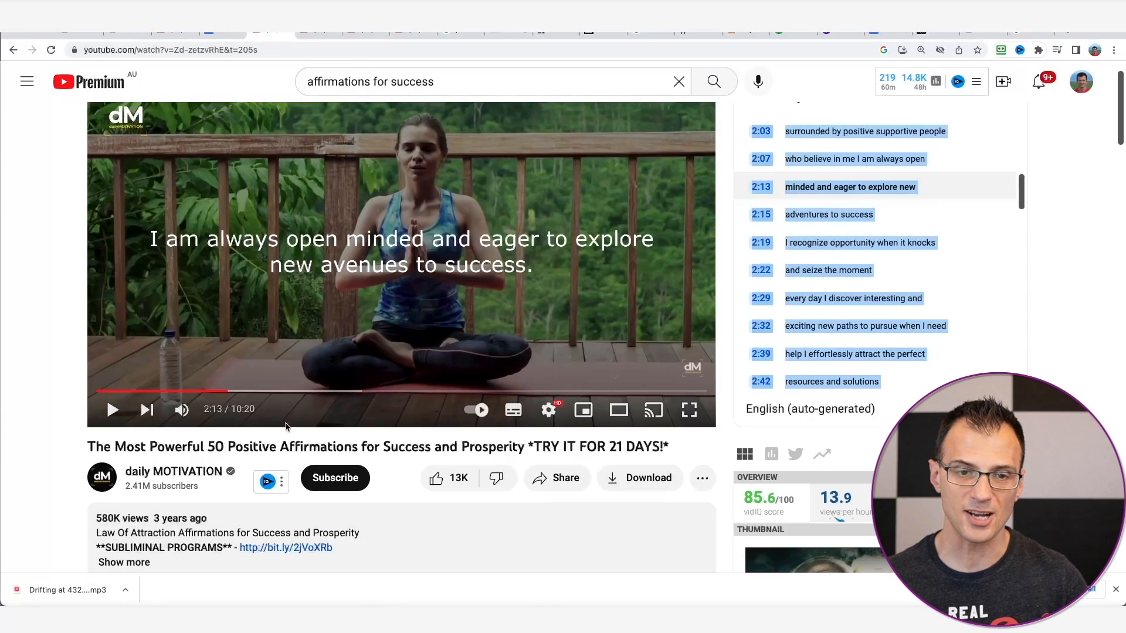
{"action": "left_click_drag", "start_coordinate": [295, 400], "coordinate": [320, 391]}
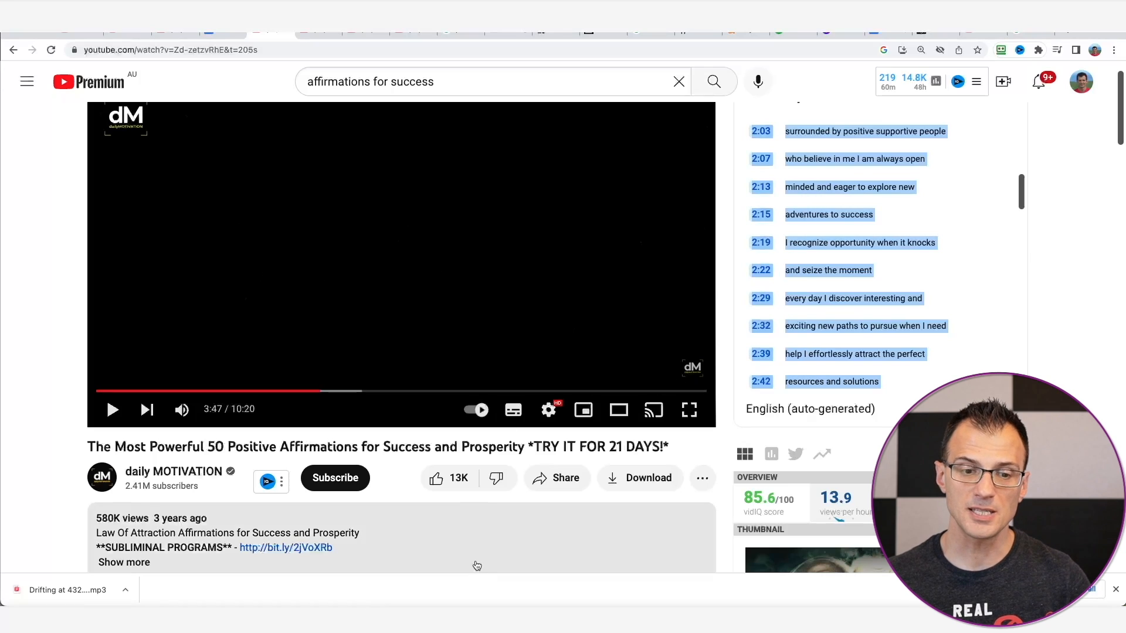
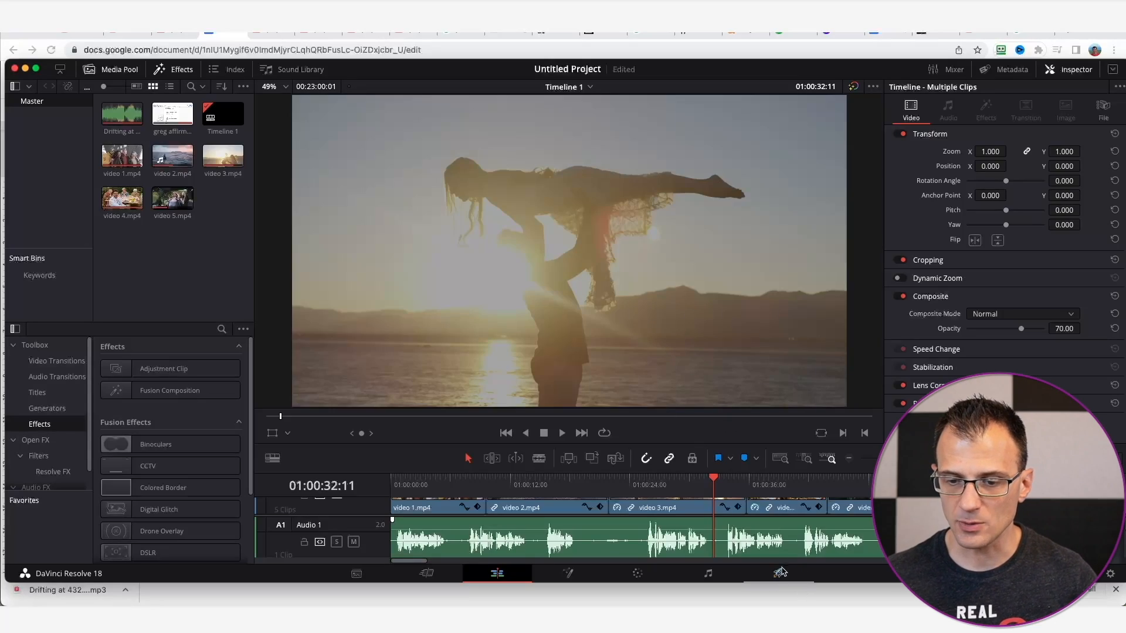
Set up the render in DaVinci Resolve with the H.264 Master preset, MP4 format and quality restricted to 10000 Kb/s
{"action": "left_click", "coordinate": [778, 577]}
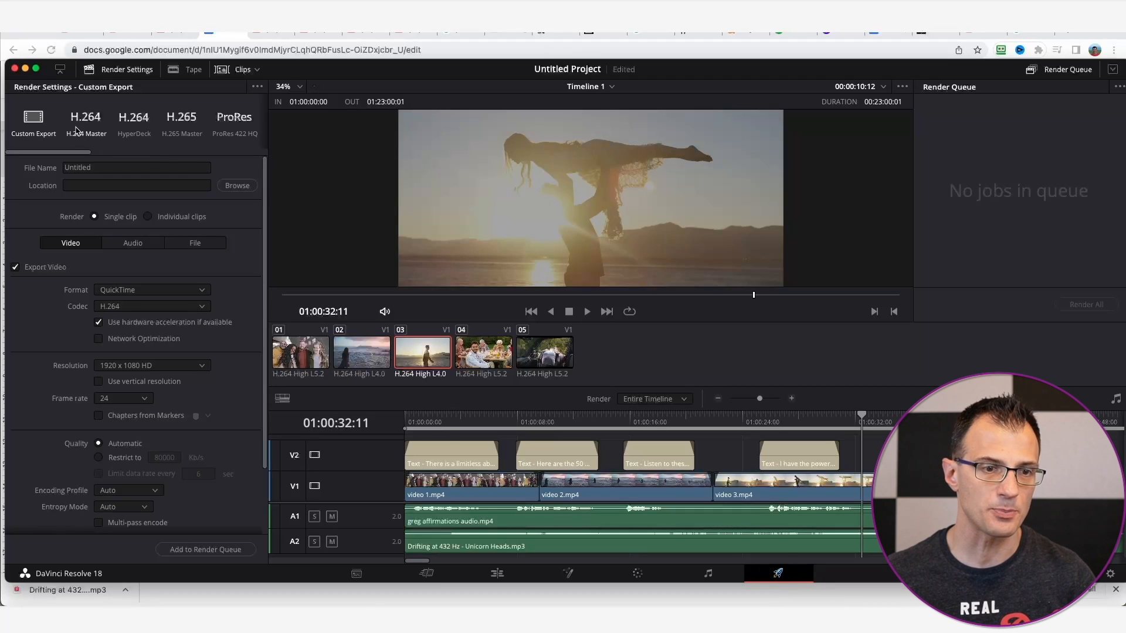
{"action": "left_click", "coordinate": [92, 133]}
{"action": "left_click", "coordinate": [147, 290]}
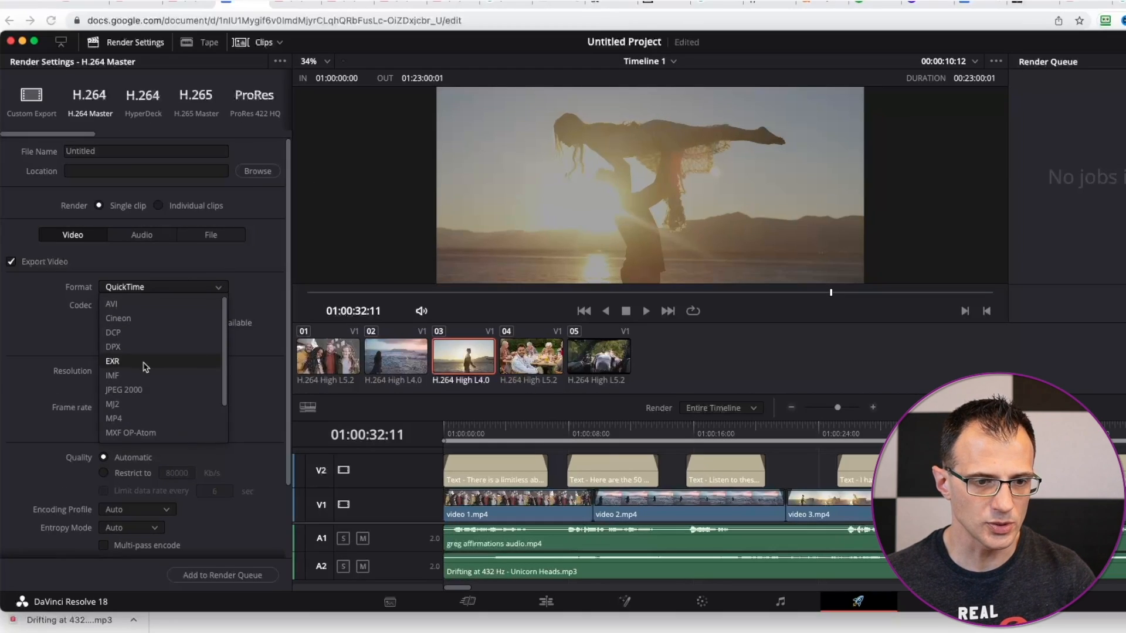
{"action": "left_click", "coordinate": [126, 418]}
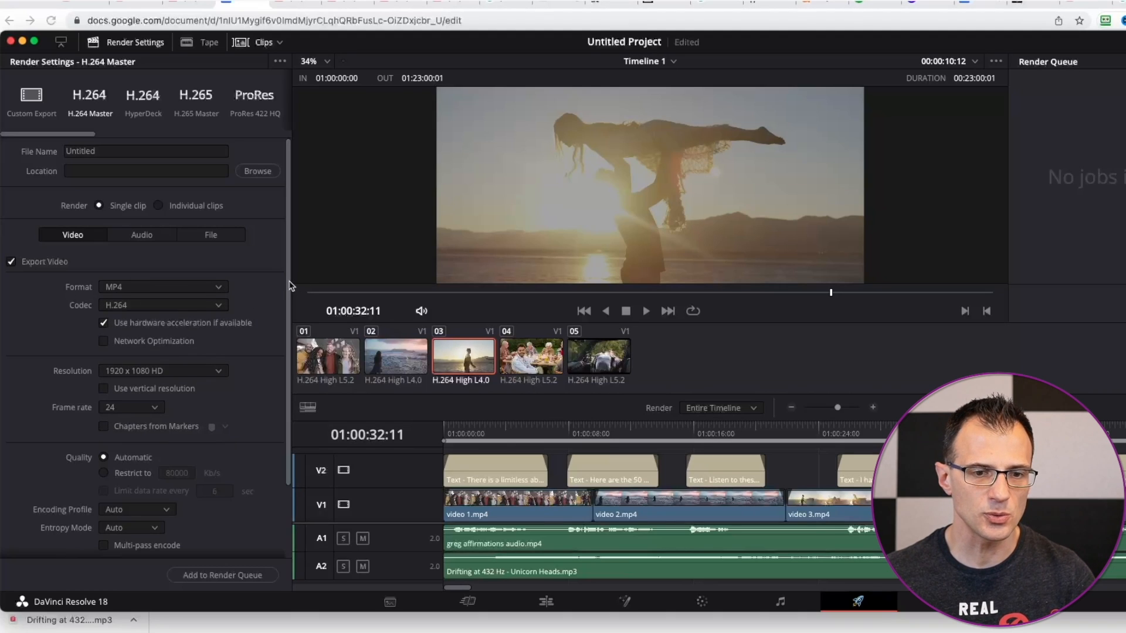
{"action": "scroll", "coordinate": [281, 328], "scroll_direction": "down", "scroll_amount": 5}
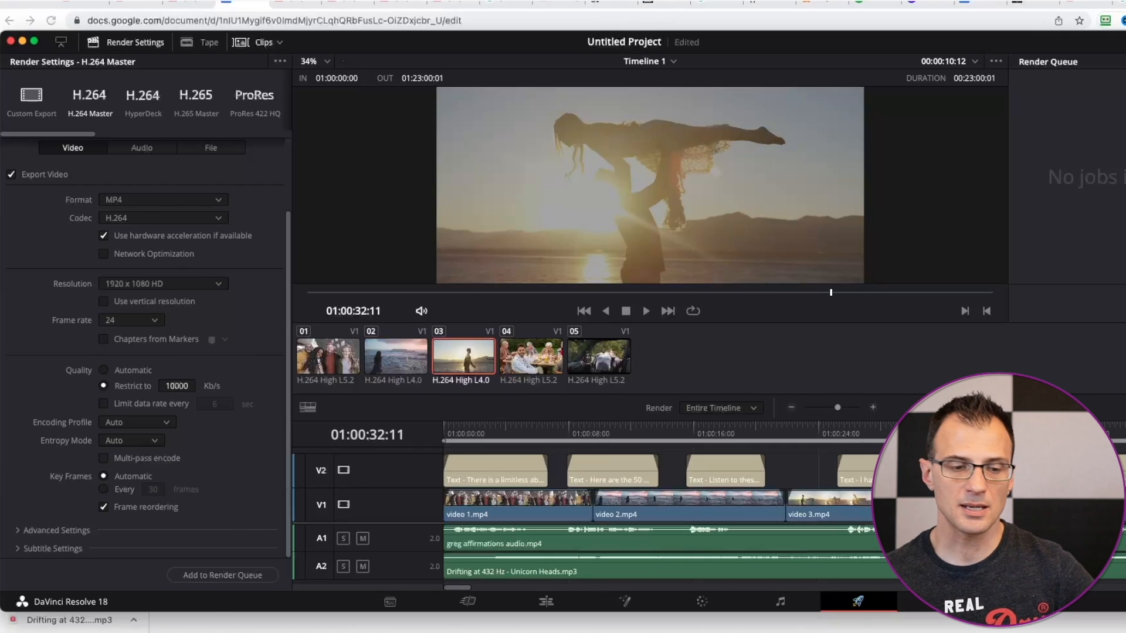
Add the timeline to the render queue with the Movies/DaVinci Resolve folder as destination, and render the job
{"action": "left_click", "coordinate": [206, 577]}
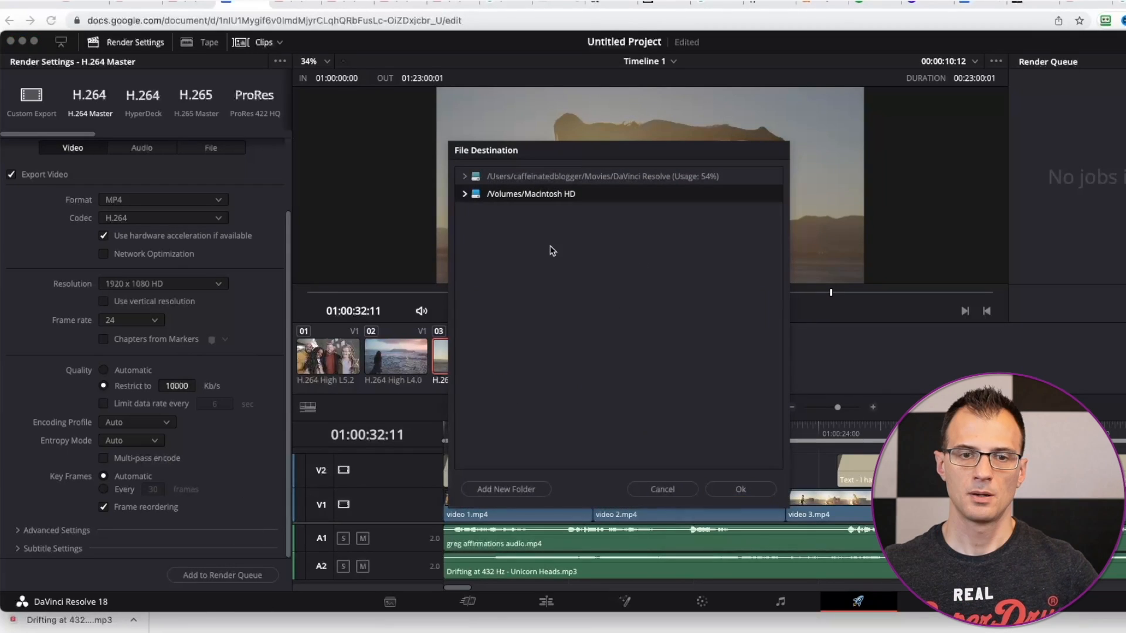
{"action": "left_click", "coordinate": [572, 178]}
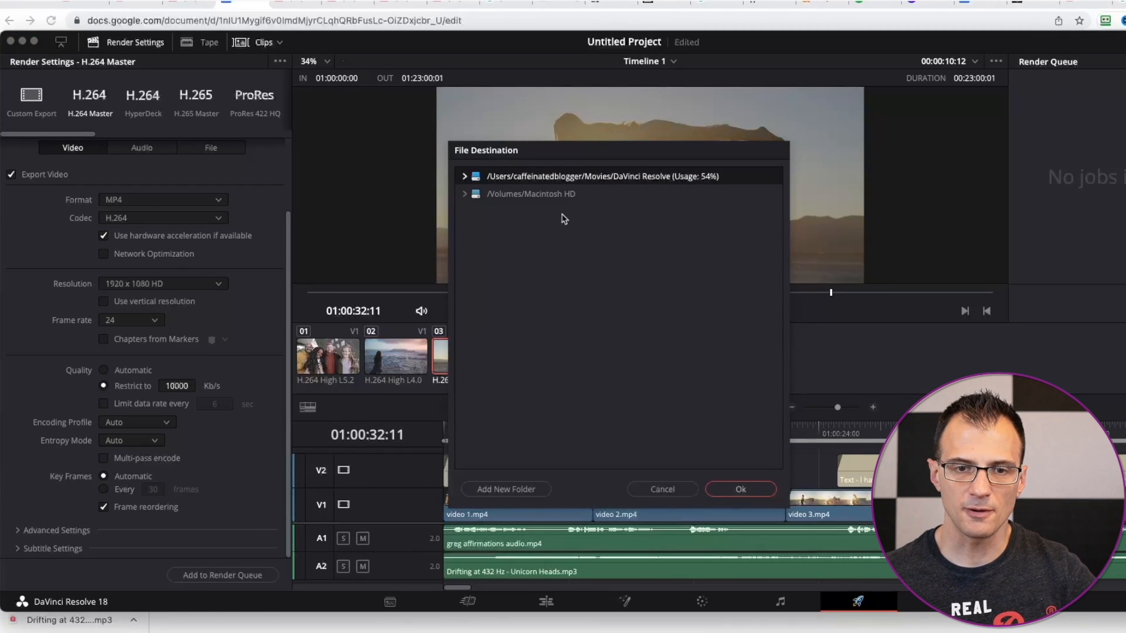
{"action": "left_click", "coordinate": [740, 490]}
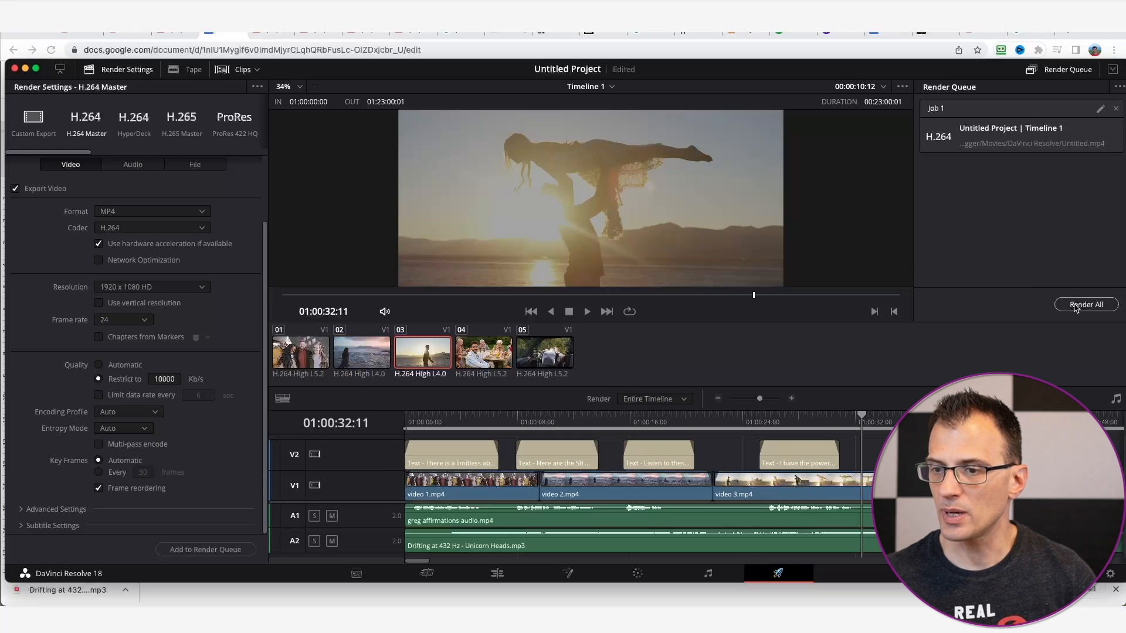
{"action": "left_click", "coordinate": [1076, 306]}
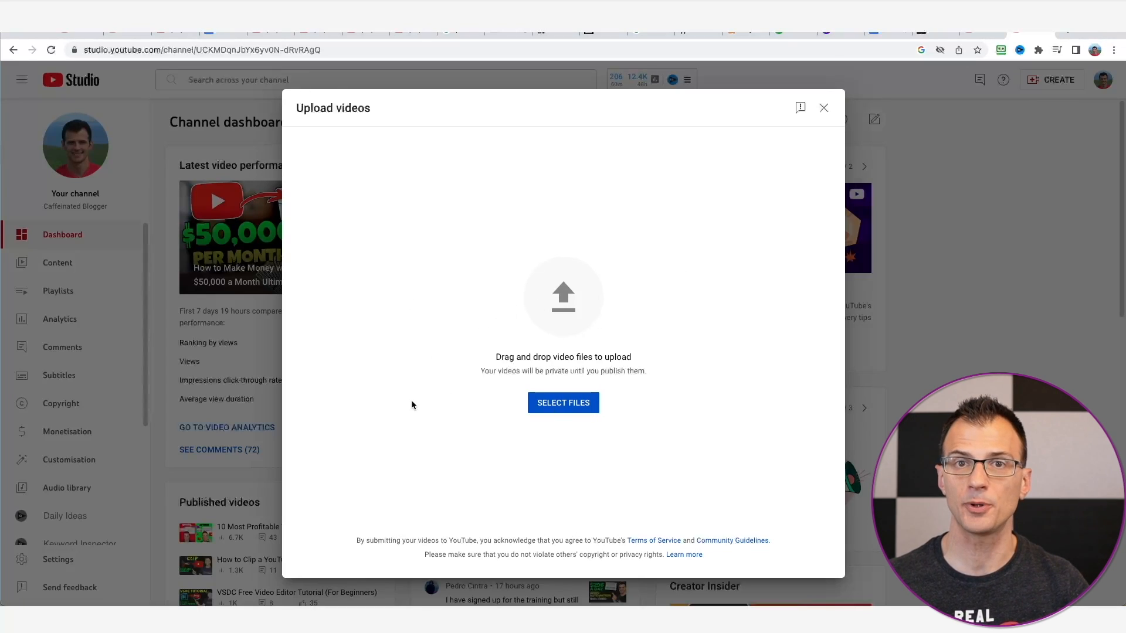
Upload the affirmations for success video from the DaVinci Resolve folder to YouTube Studio
{"action": "left_click", "coordinate": [562, 403]}
{"action": "left_click_drag", "start_coordinate": [312, 111], "coordinate": [291, 95]}
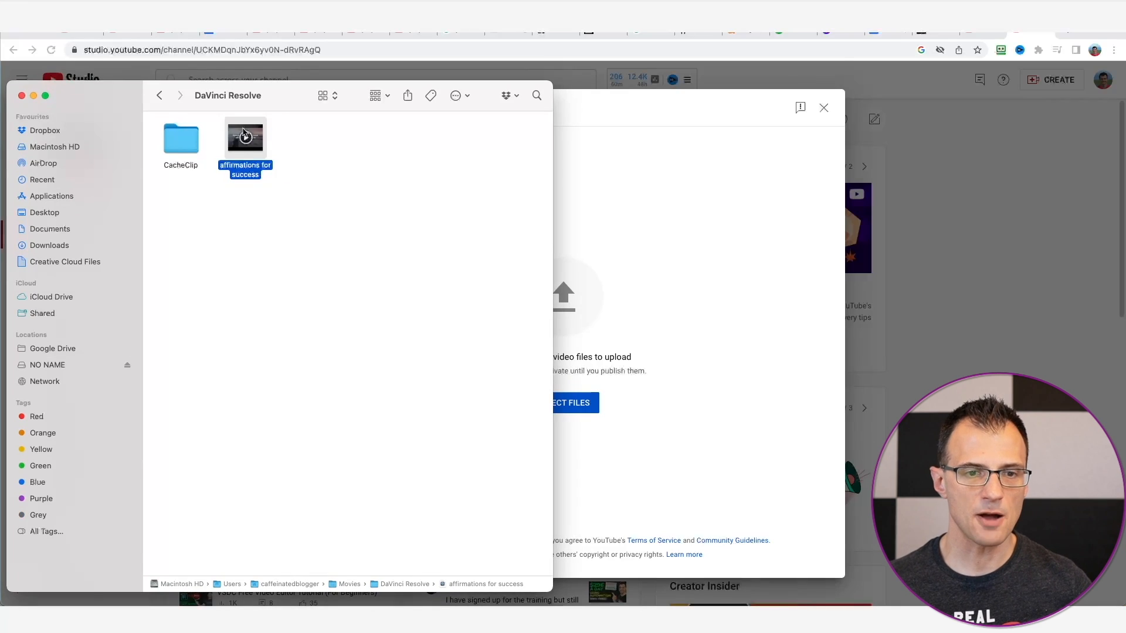
{"action": "left_click_drag", "start_coordinate": [234, 155], "coordinate": [671, 329]}
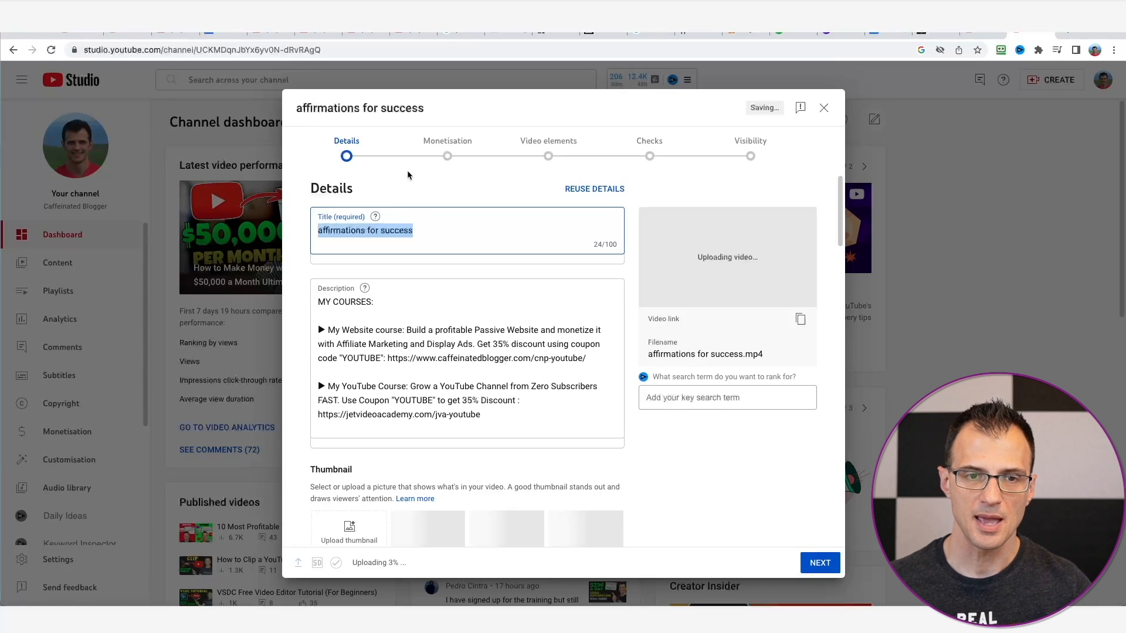
Replace the video title with "The Most Effective 50 Affirmations for Success *DO THESE FOR 14 DAYS!*" copied from the Concept of the Video document
{"action": "left_click", "coordinate": [417, 231]}
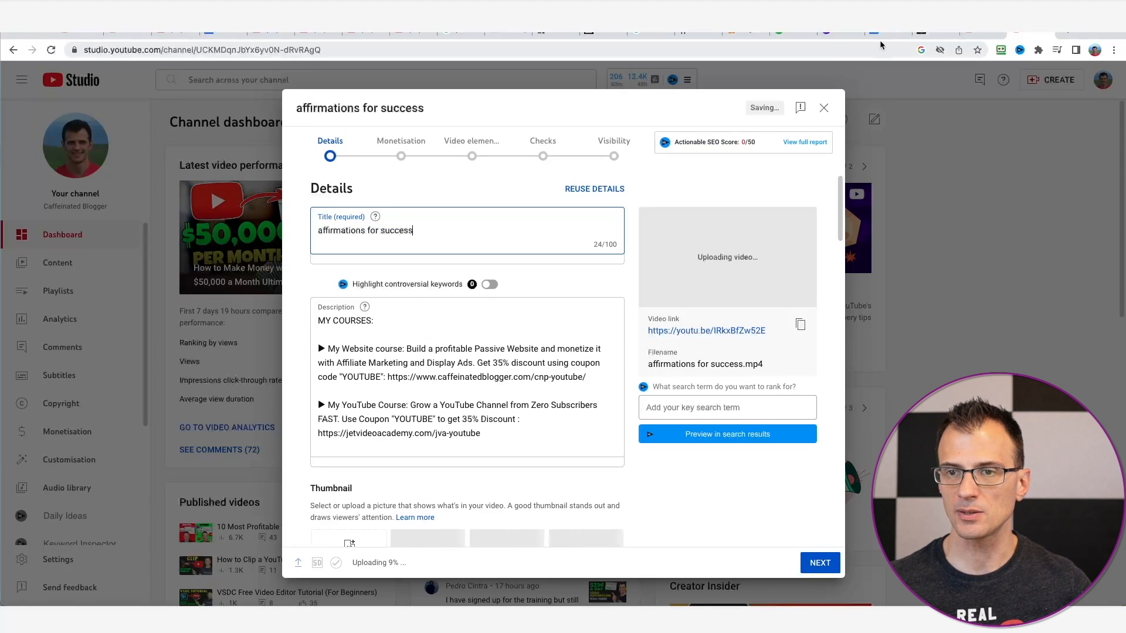
{"action": "left_click", "coordinate": [888, 37]}
{"action": "left_click_drag", "start_coordinate": [412, 274], "coordinate": [352, 269]}
{"action": "key", "text": "ctrl+c"}
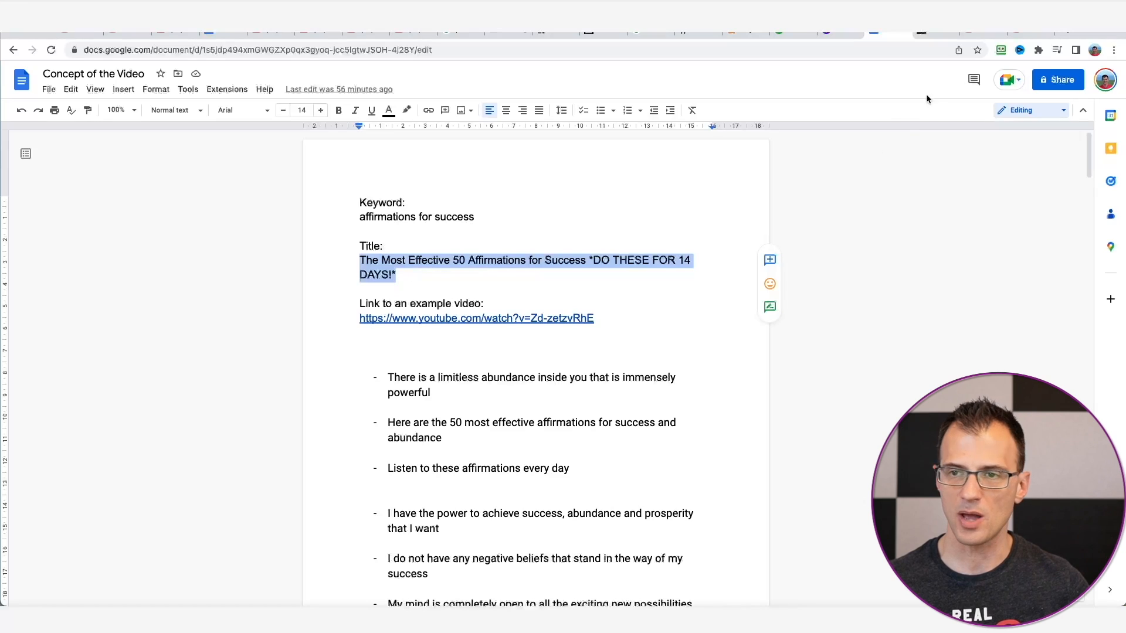
{"action": "left_click", "coordinate": [1016, 34]}
{"action": "key", "text": "ctrl+a"}
{"action": "key", "text": "ctrl+v"}
Delete all of the default text from the video description
{"action": "left_click", "coordinate": [509, 439]}
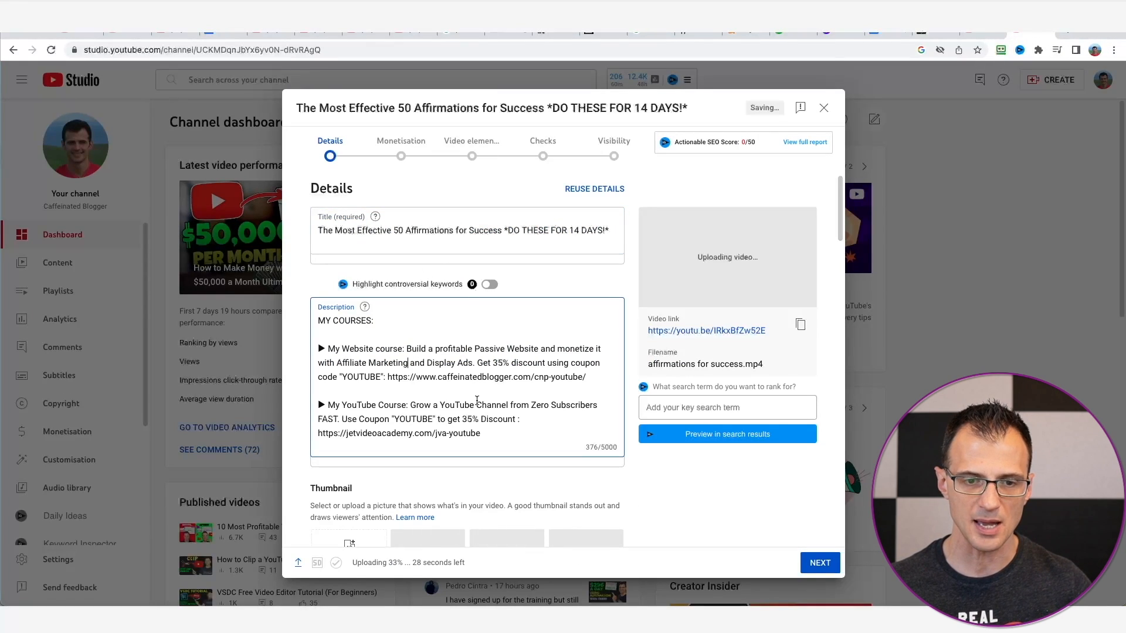
{"action": "key", "text": "ctrl+a"}
{"action": "key", "text": "BackSpace"}
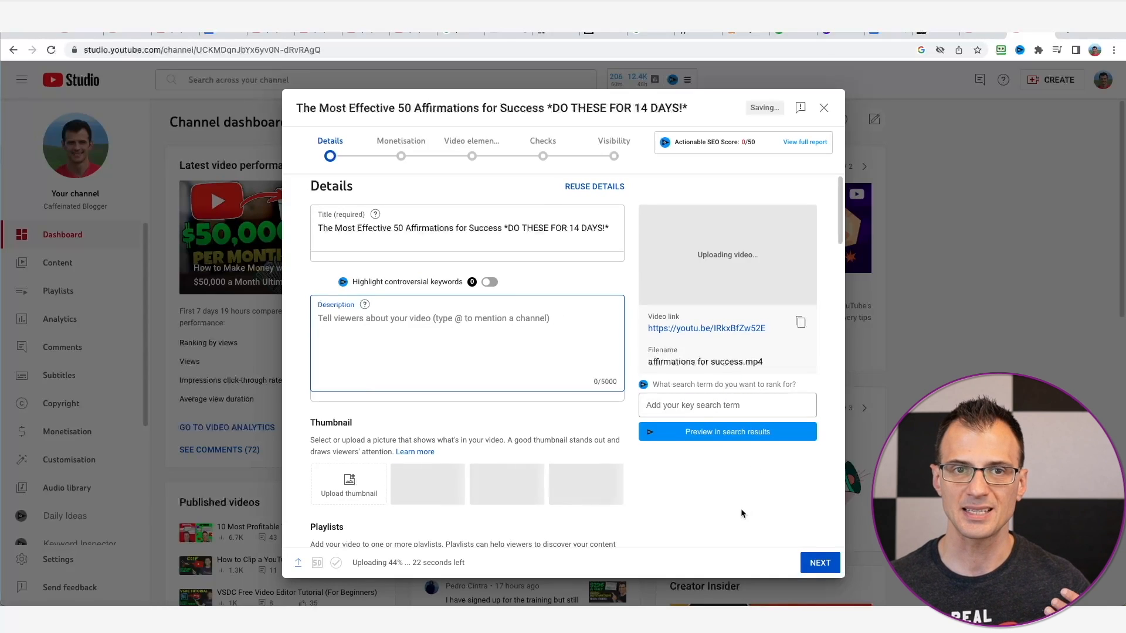
Examine the descriptions of the example affirmations videos on YouTube and return to the upload in YouTube Studio
{"action": "left_click", "coordinate": [256, 33]}
{"action": "scroll", "coordinate": [9, 302], "scroll_direction": "down", "scroll_amount": 3}
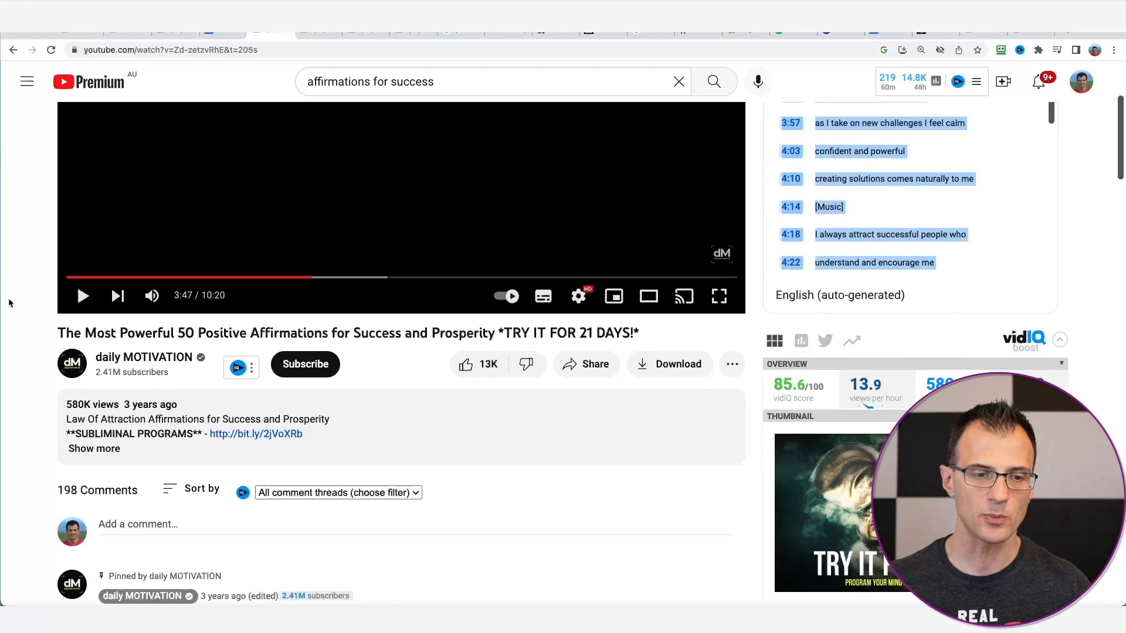
{"action": "scroll", "coordinate": [9, 302], "scroll_direction": "down", "scroll_amount": 4}
{"action": "left_click", "coordinate": [112, 246]}
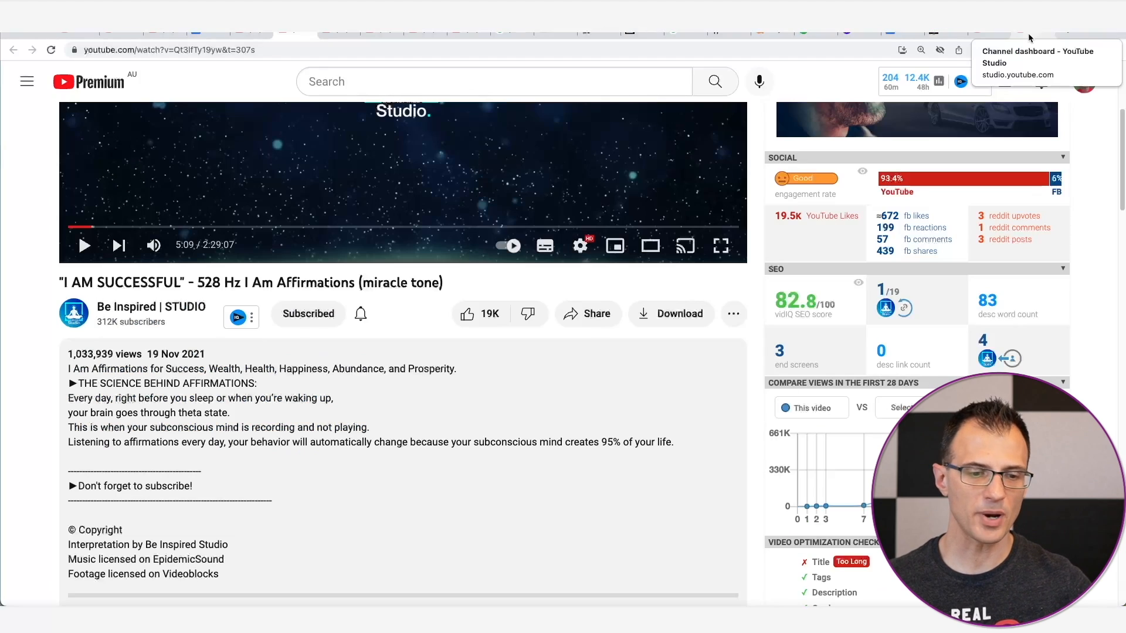
{"action": "left_click", "coordinate": [1028, 33]}
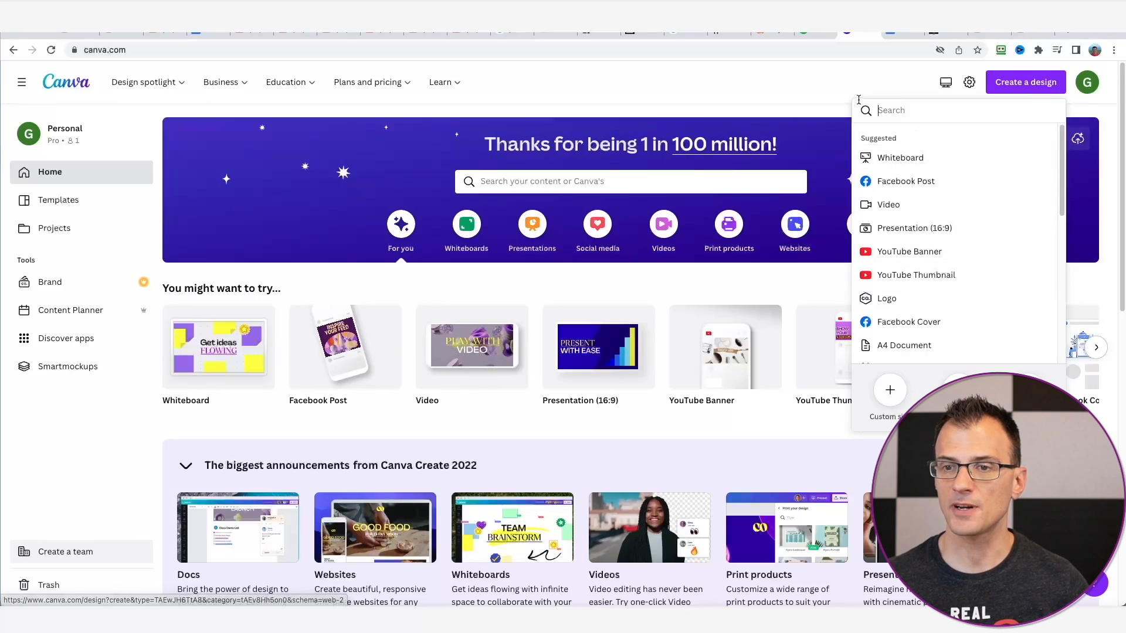
Switch to Canva and create a new YouTube Thumbnail design
{"action": "left_click", "coordinate": [1044, 85]}
{"action": "left_click", "coordinate": [1044, 85]}
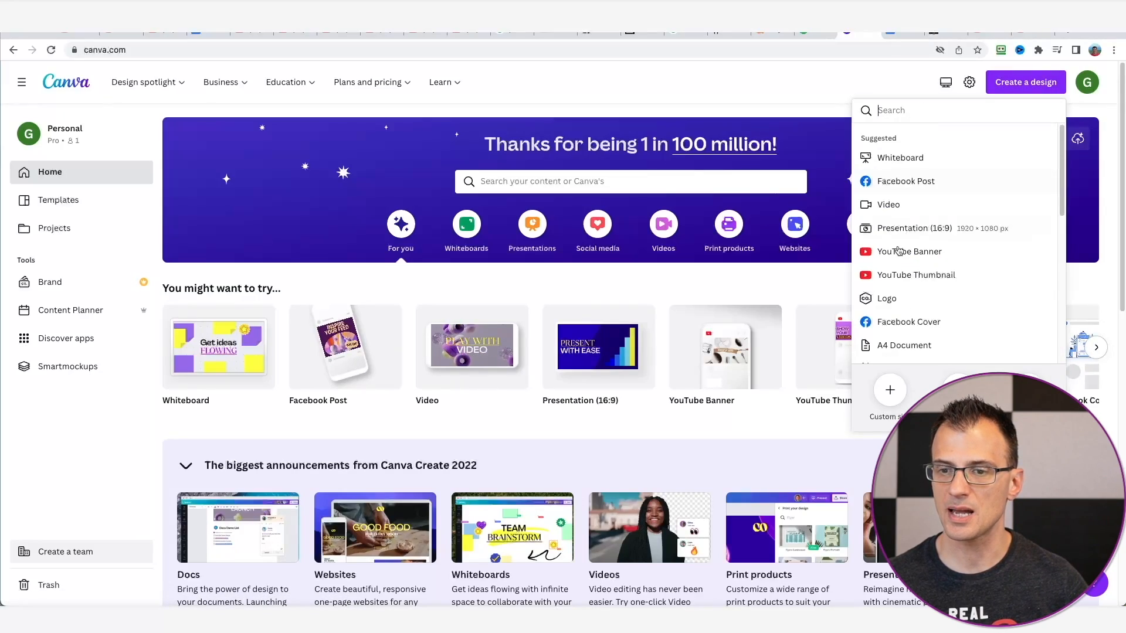
{"action": "left_click", "coordinate": [901, 282]}
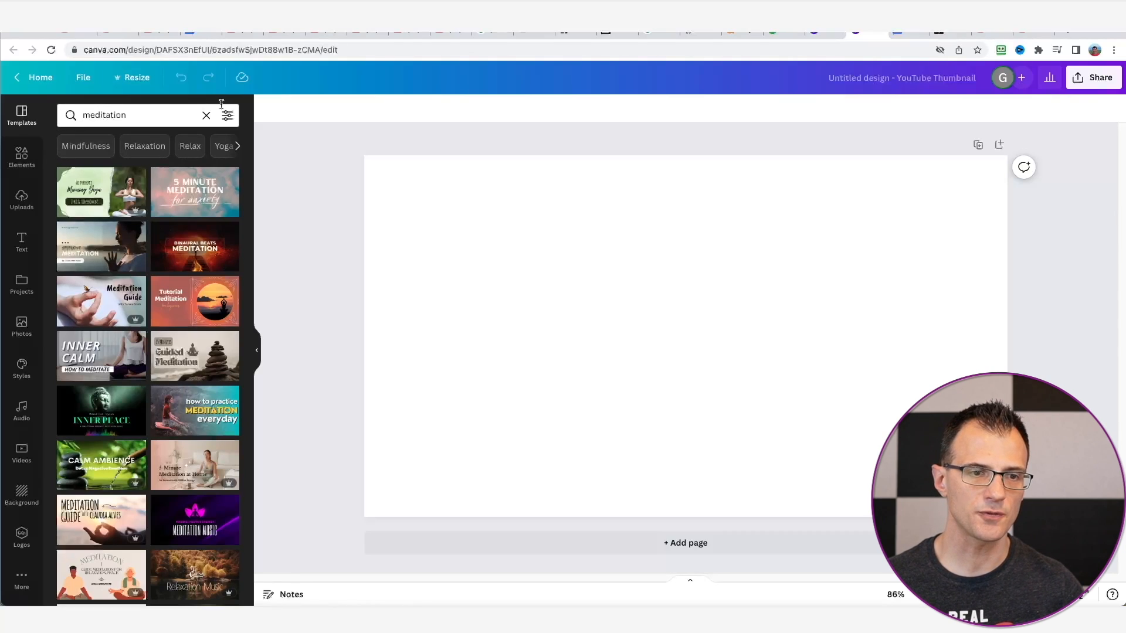
Browse the Mindfulness, Meditation and Relaxation templates and apply the red "Binaural Beats Meditation" template to the thumbnail
{"action": "left_click", "coordinate": [85, 148]}
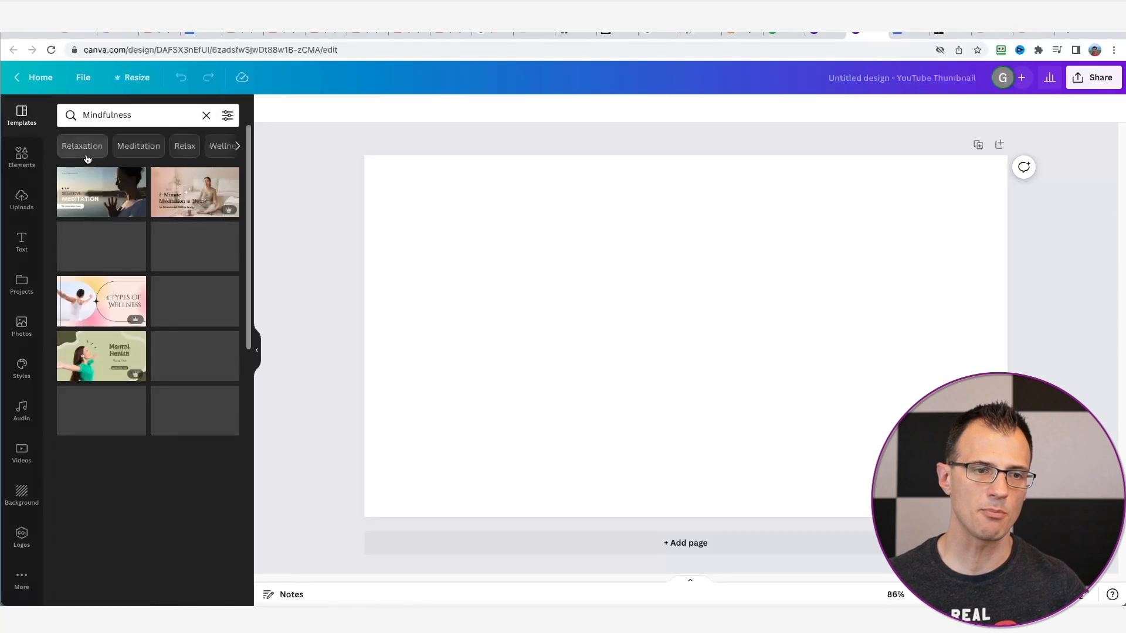
{"action": "left_click", "coordinate": [137, 146]}
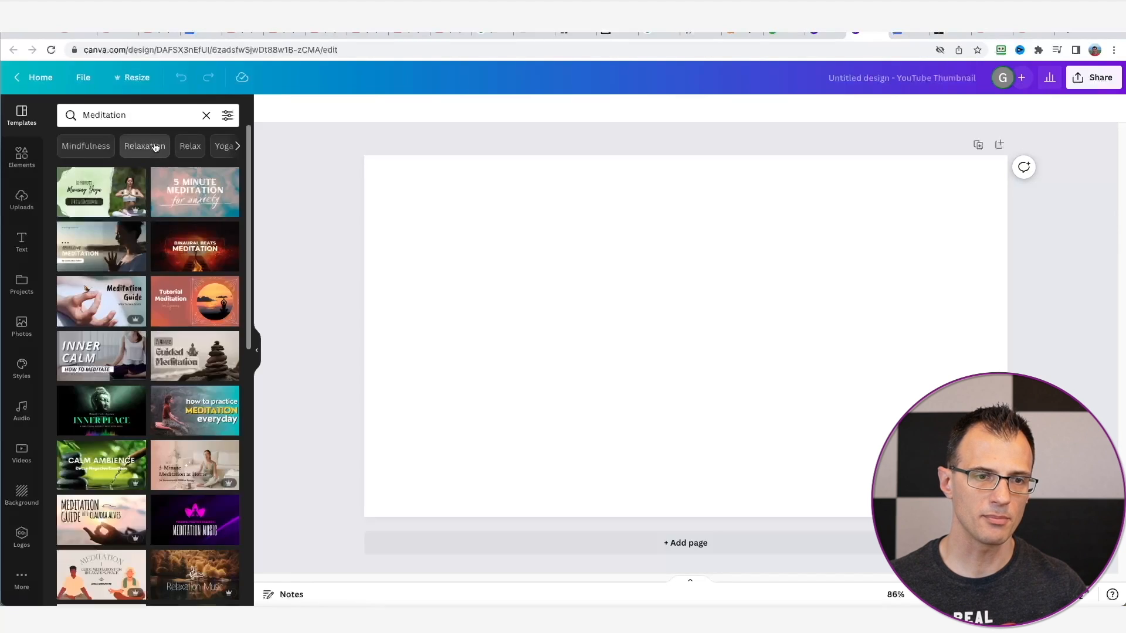
{"action": "left_click", "coordinate": [156, 147]}
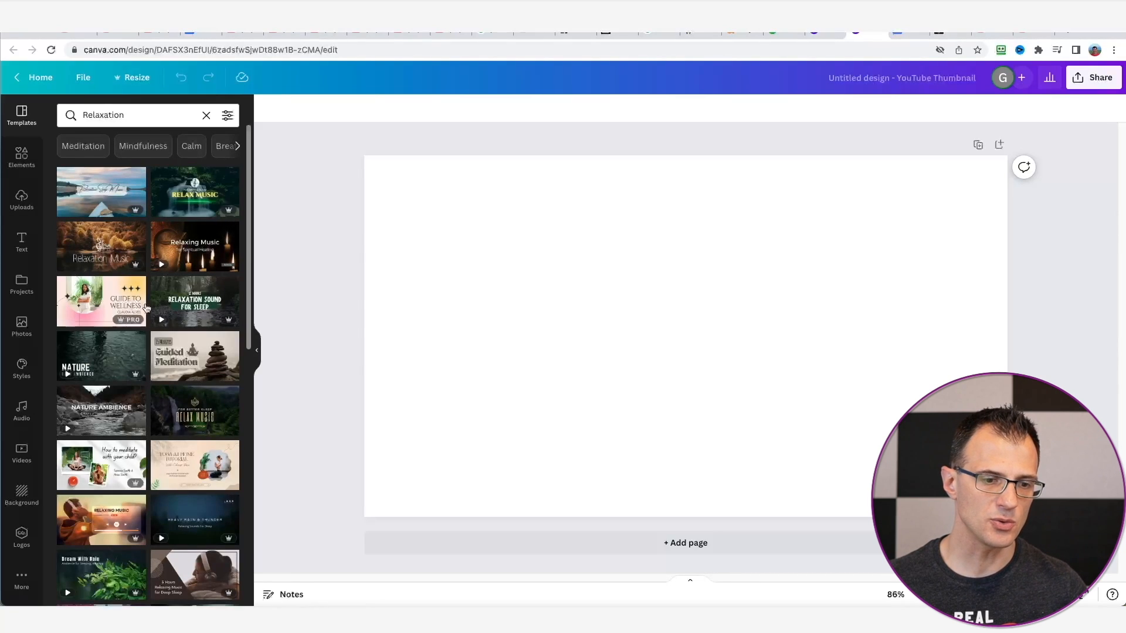
{"action": "left_click", "coordinate": [92, 148]}
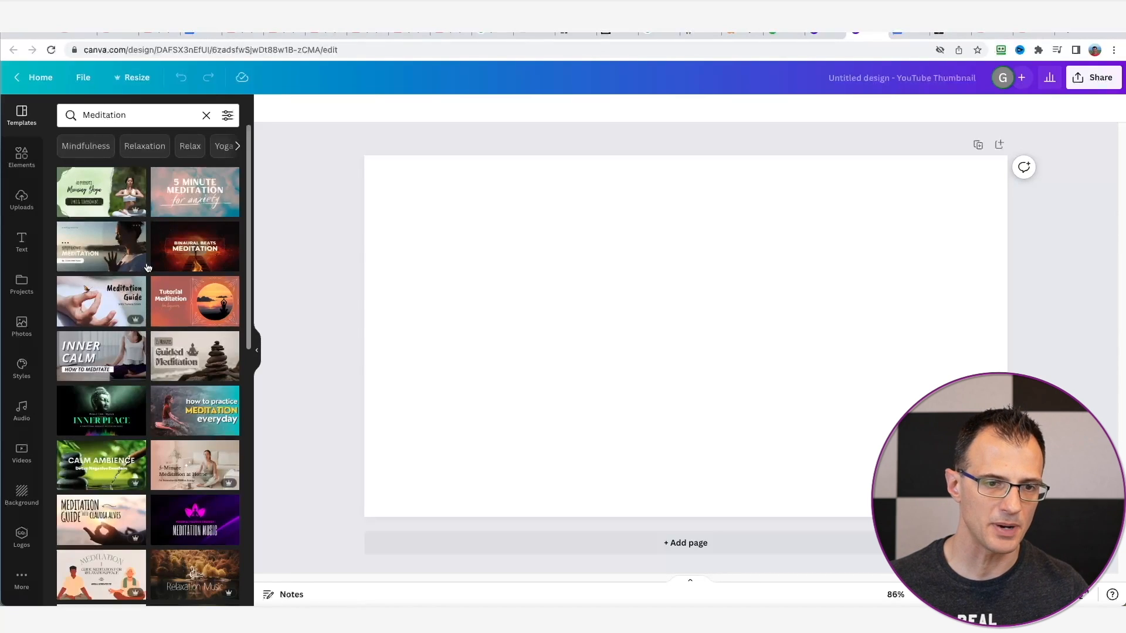
{"action": "left_click", "coordinate": [190, 246]}
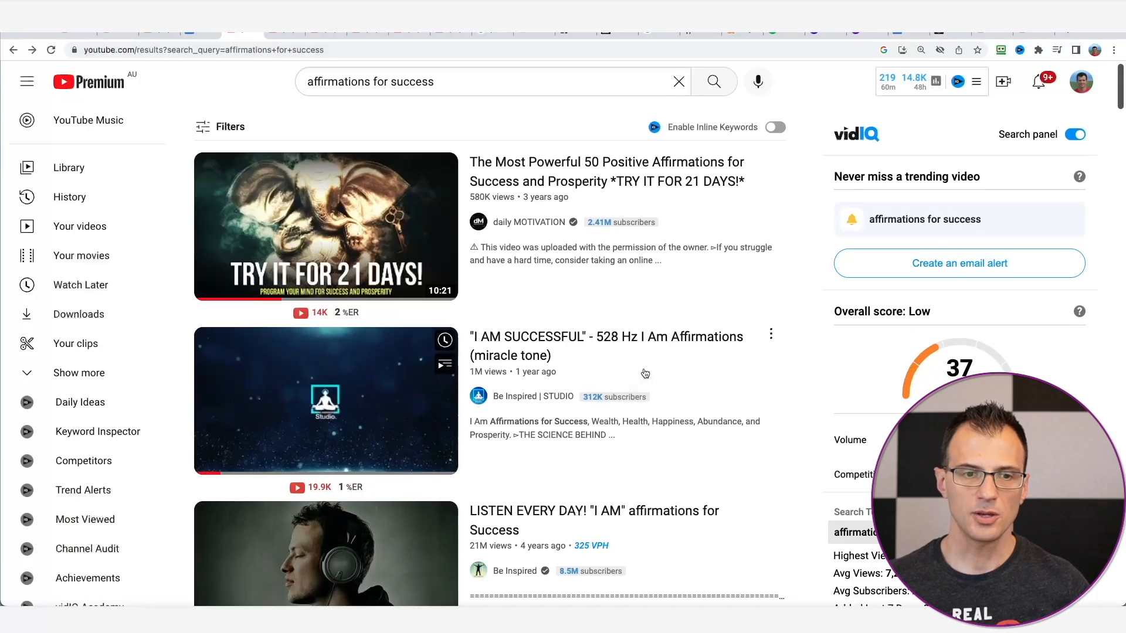
Check the thumbnails of the affirmations videos on YouTube and replace the template's text in Canva with "AFFIRMATIONS FOR" above "SUCCESS"
{"action": "scroll", "coordinate": [644, 382], "scroll_direction": "down", "scroll_amount": 10}
{"action": "scroll", "coordinate": [645, 382], "scroll_direction": "up", "scroll_amount": 5}
{"action": "scroll", "coordinate": [645, 382], "scroll_direction": "up", "scroll_amount": 4}
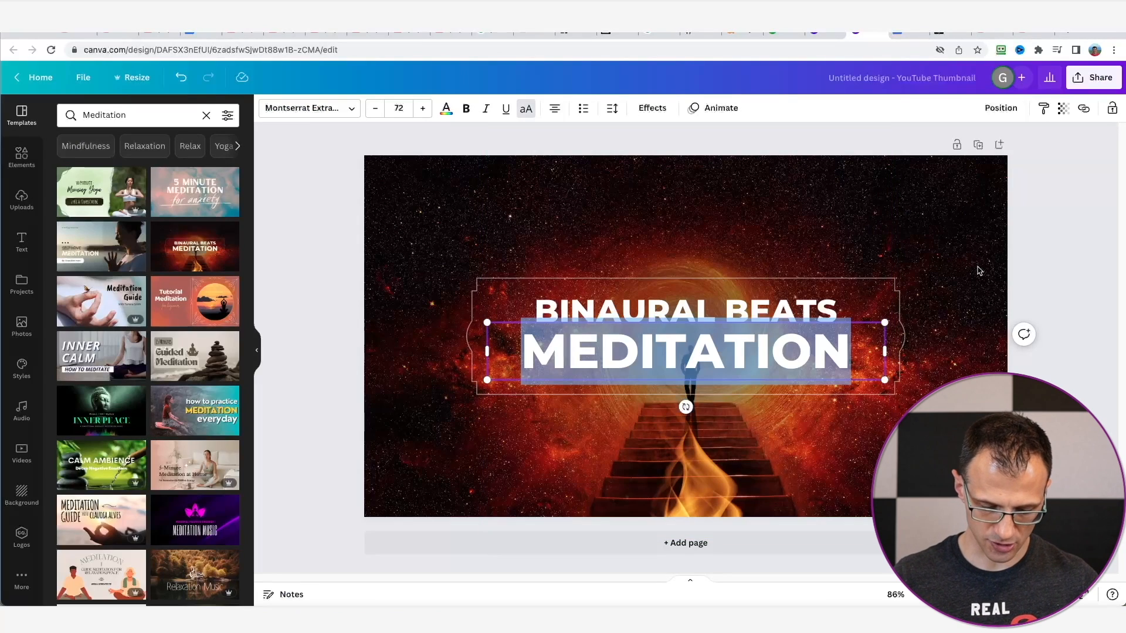
{"action": "type", "text": "SUCCESSS"}
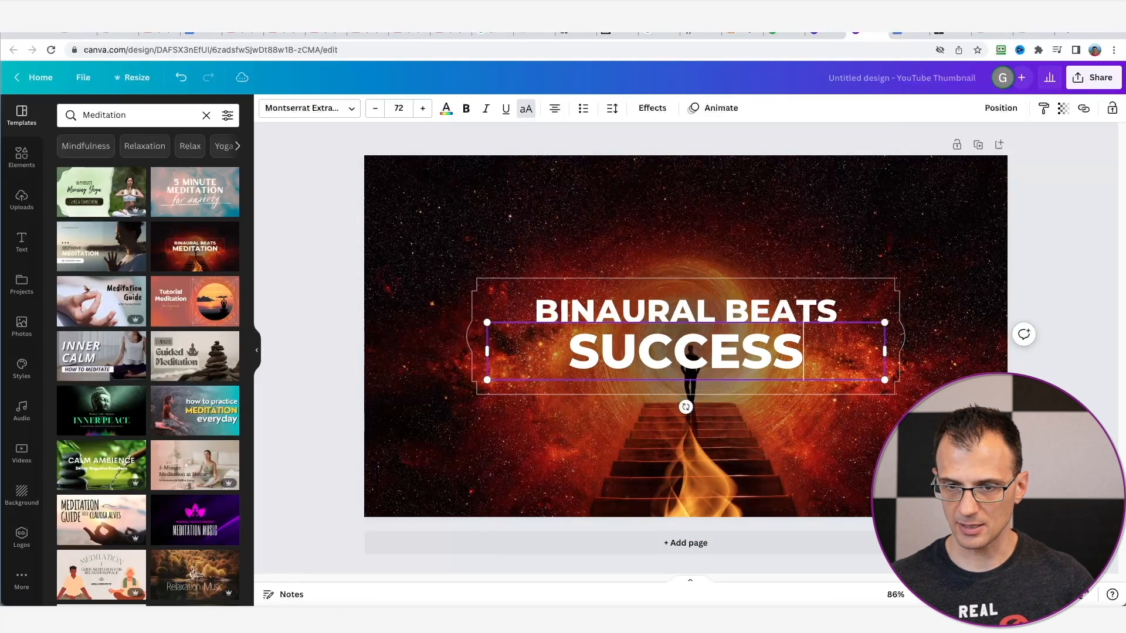
{"action": "key", "text": "BackSpace"}
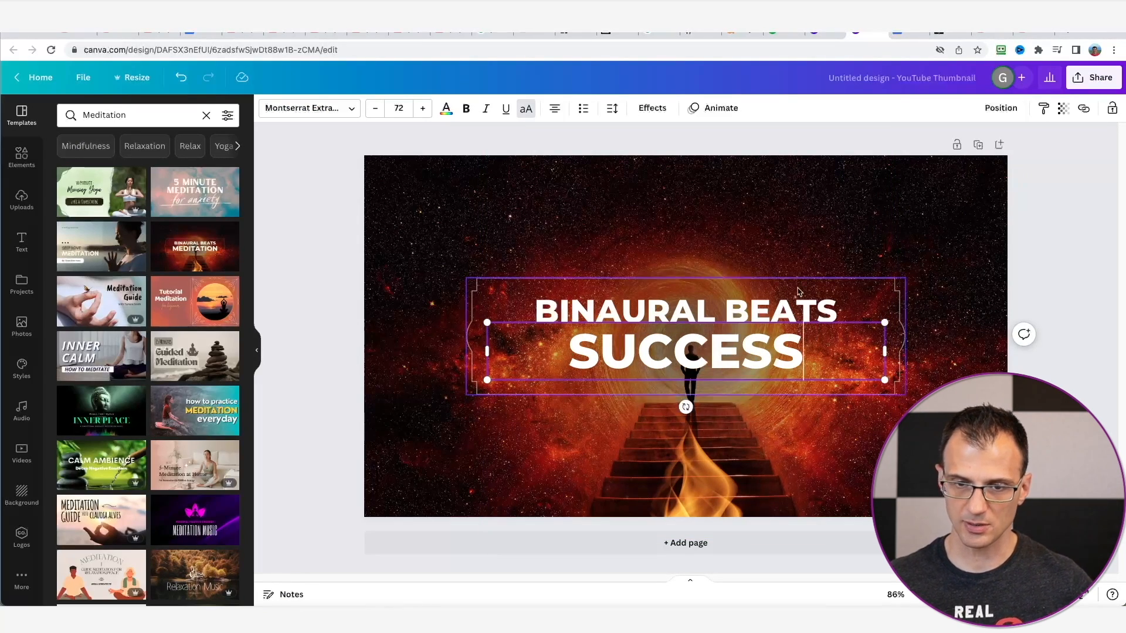
{"action": "left_click", "coordinate": [675, 310]}
{"action": "left_click", "coordinate": [675, 310]}
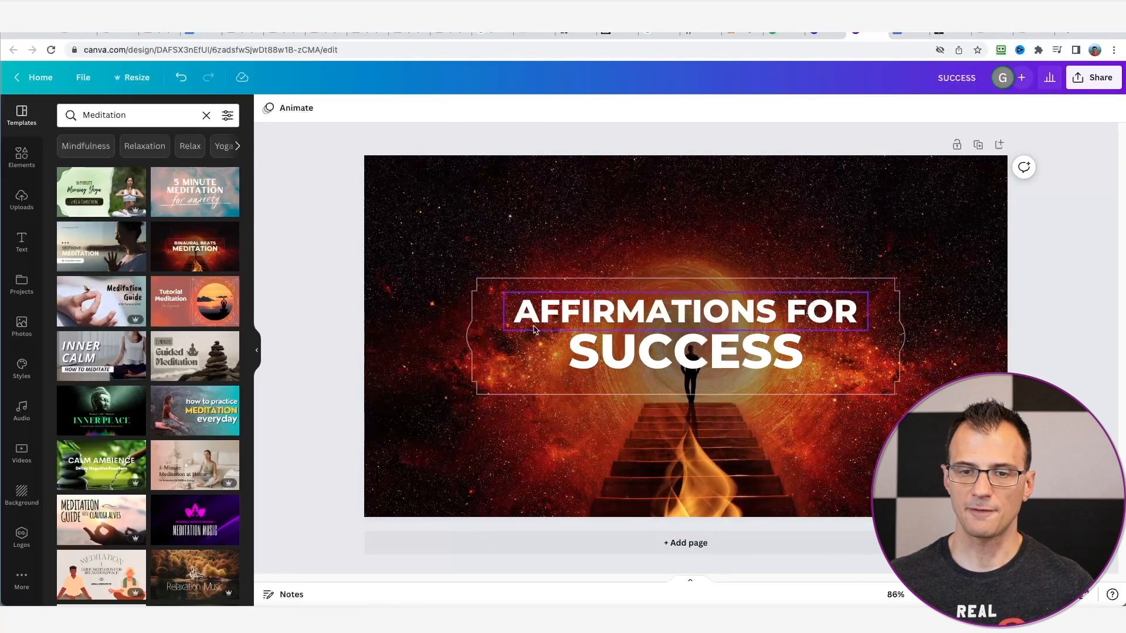
{"action": "left_click", "coordinate": [480, 287]}
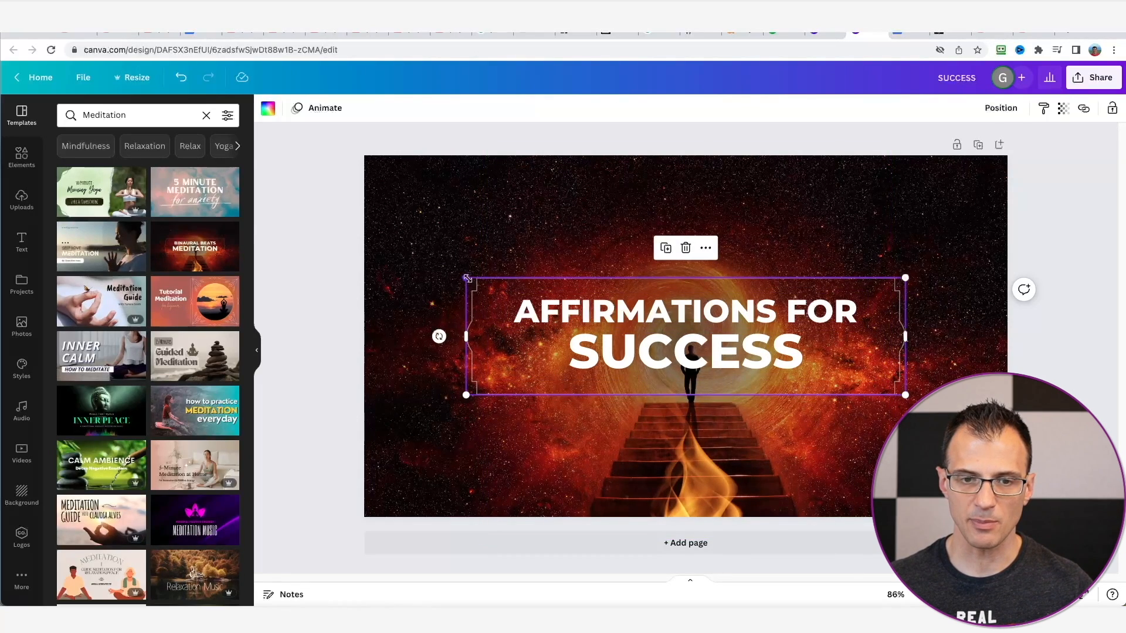
{"action": "left_click_drag", "start_coordinate": [467, 279], "coordinate": [427, 224]}
{"action": "key", "text": "super+z"}
Set the font size of the word "SUCCESS" to 110
{"action": "double_click", "coordinate": [641, 314]}
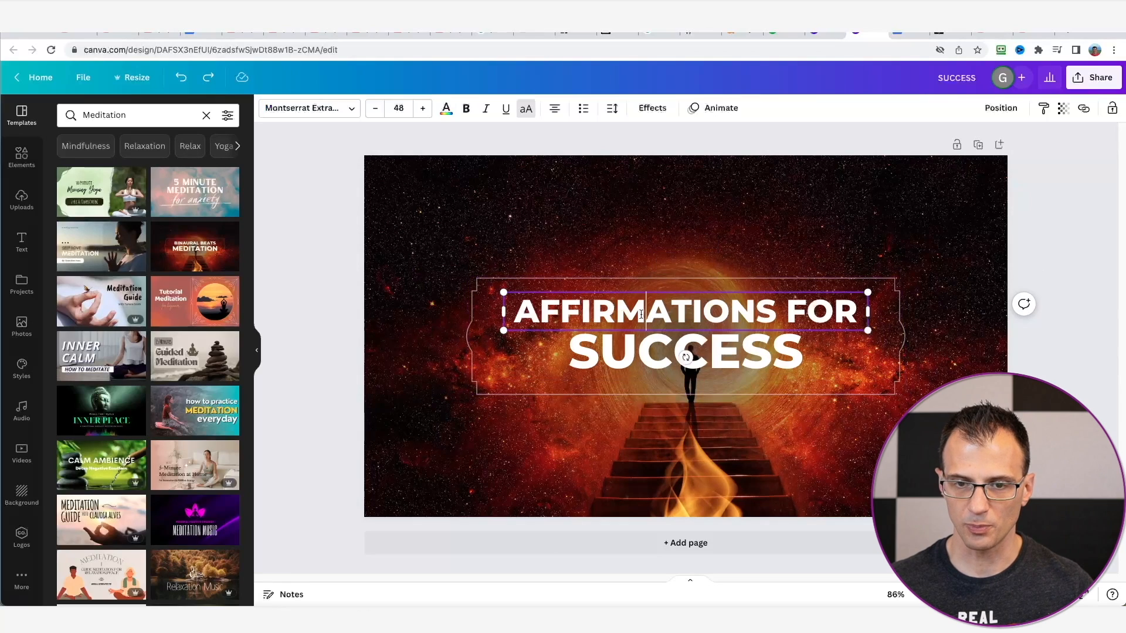
{"action": "left_click", "coordinate": [657, 352]}
{"action": "left_click", "coordinate": [421, 109]}
{"action": "left_click", "coordinate": [421, 109]}
{"action": "left_click", "coordinate": [421, 109]}
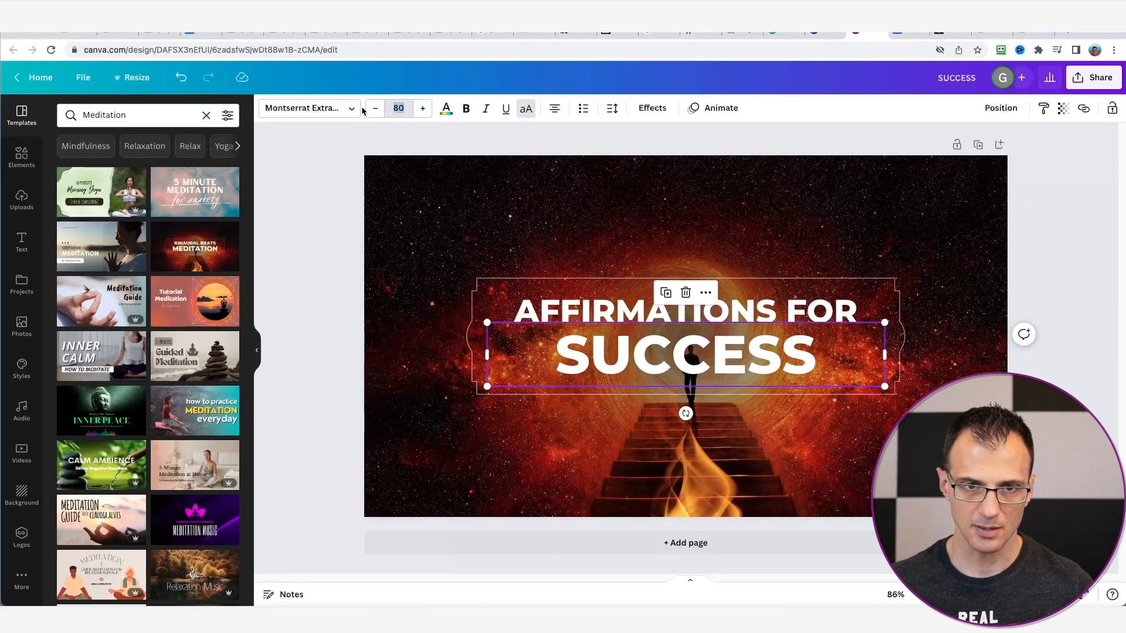
{"action": "type", "text": "110"}
{"action": "key", "text": "Return"}
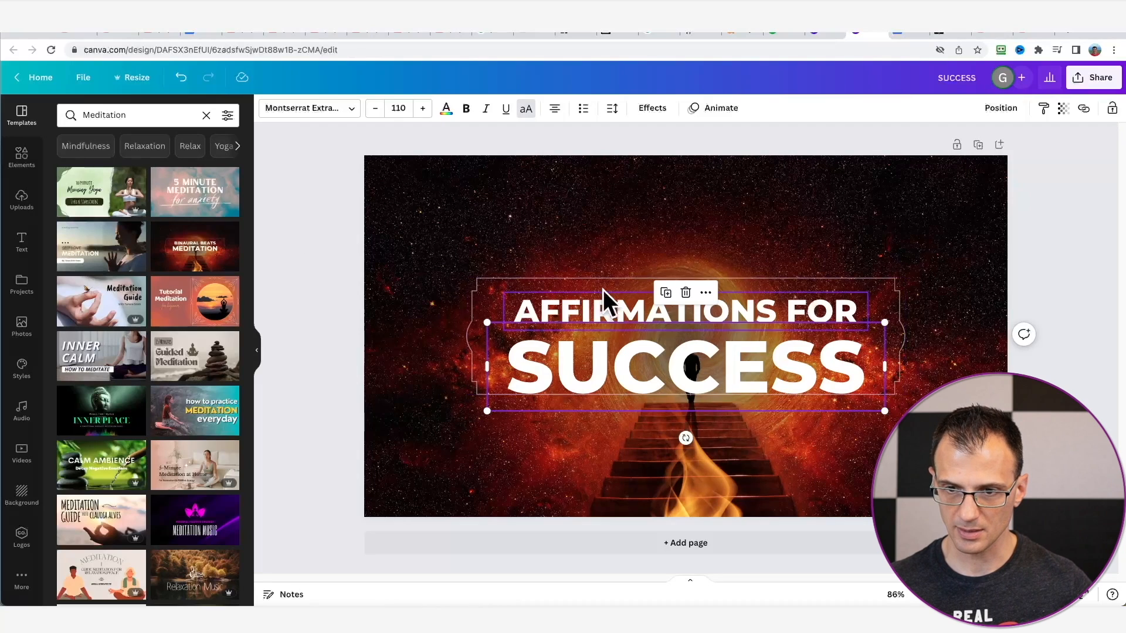
Move the frame and both title lines up together so they sit above the figure on the stairs
{"action": "left_click", "coordinate": [984, 276]}
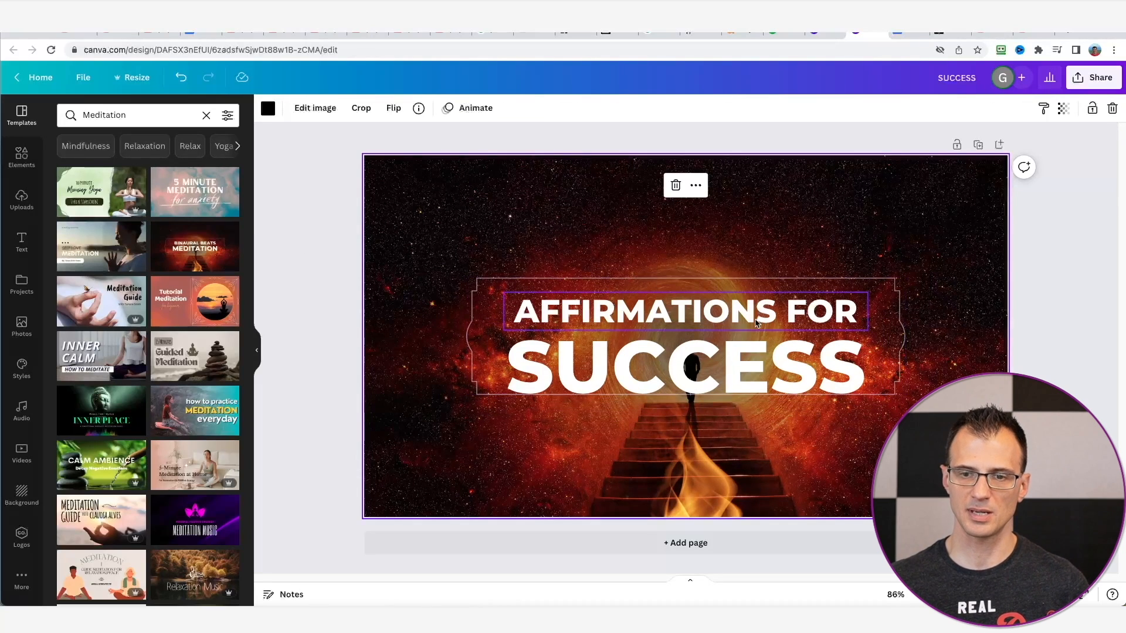
{"action": "left_click_drag", "start_coordinate": [750, 293], "coordinate": [751, 246]}
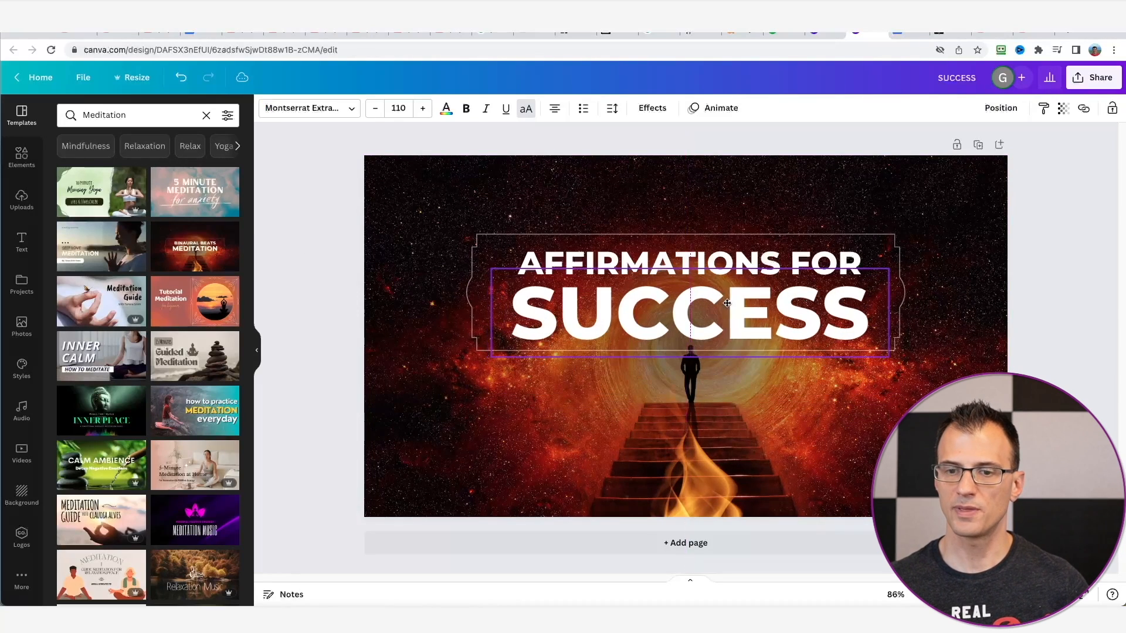
{"action": "left_click", "coordinate": [1021, 373]}
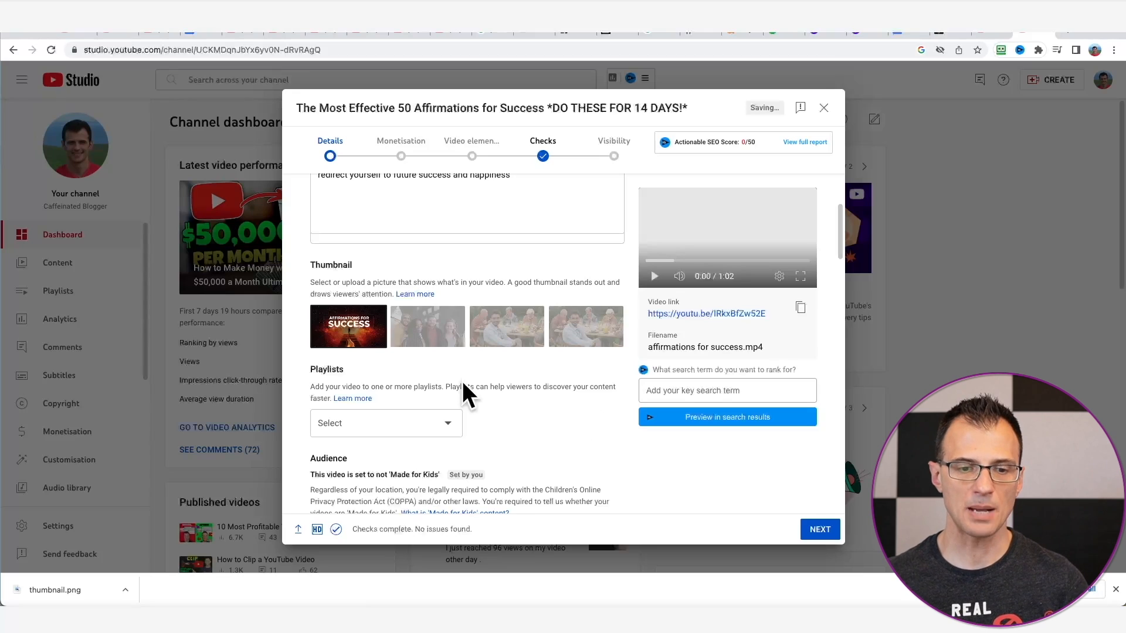
Go through the upload's playlist, audience and tag settings and complete the video's monetisation settings
{"action": "scroll", "coordinate": [462, 387], "scroll_direction": "down", "scroll_amount": 3}
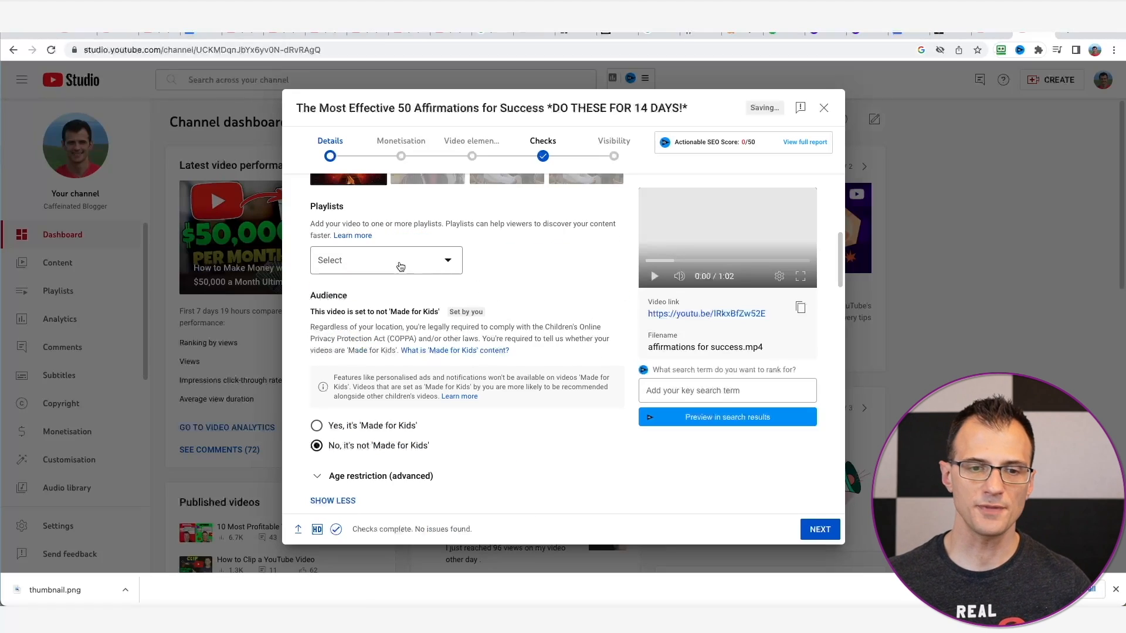
{"action": "left_click", "coordinate": [408, 267]}
{"action": "scroll", "coordinate": [662, 443], "scroll_direction": "down", "scroll_amount": 10}
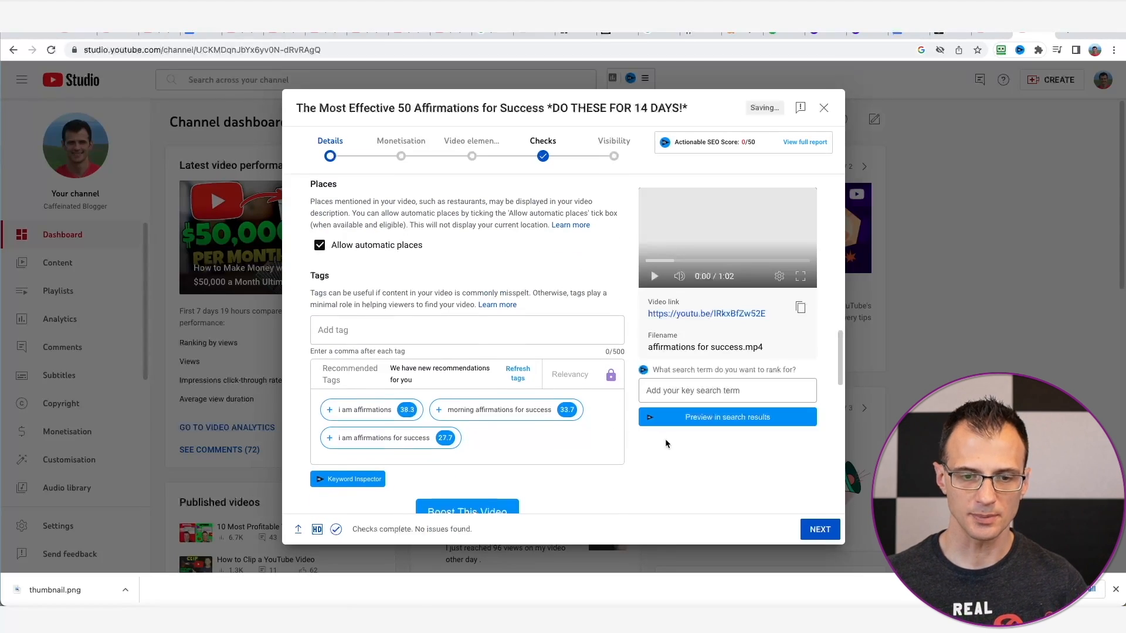
{"action": "left_click", "coordinate": [401, 146]}
{"action": "left_click", "coordinate": [412, 250]}
{"action": "left_click", "coordinate": [668, 218]}
{"action": "left_click", "coordinate": [377, 246]}
{"action": "left_click", "coordinate": [347, 269]}
Set the video's visibility to Public
{"action": "left_click", "coordinate": [614, 146]}
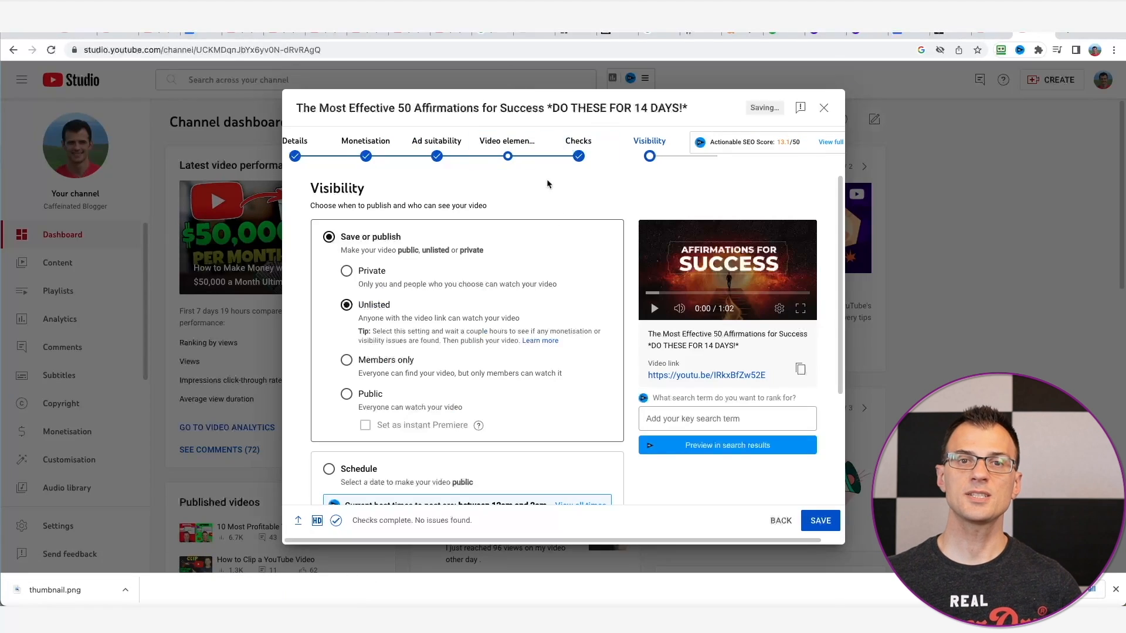
{"action": "left_click", "coordinate": [345, 395]}
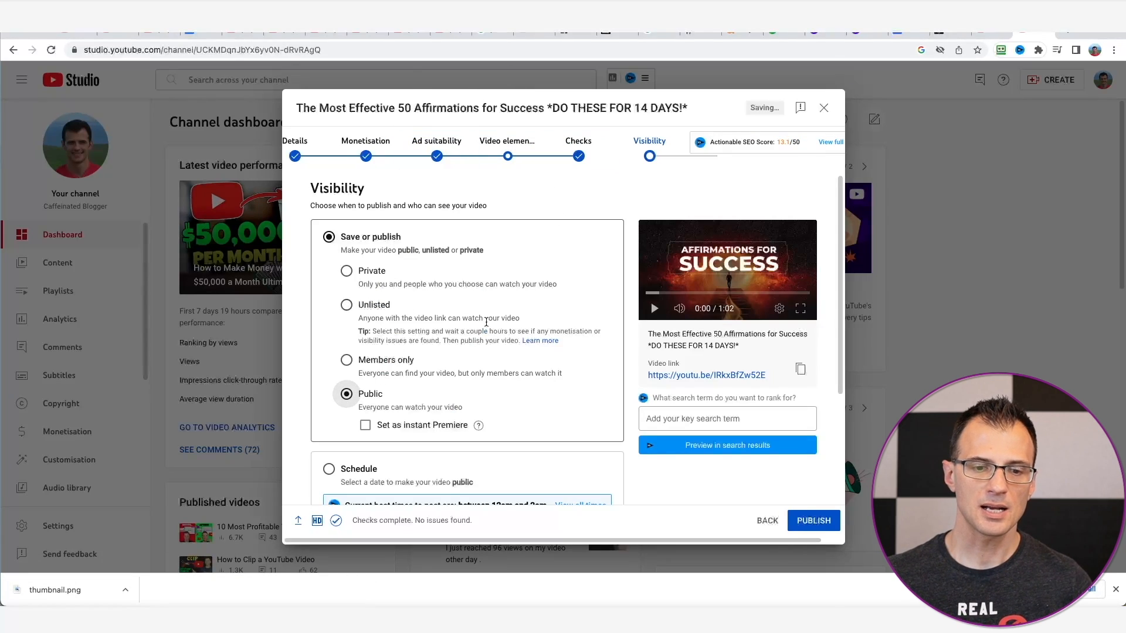
{"action": "scroll", "coordinate": [579, 356], "scroll_direction": "down", "scroll_amount": 3}
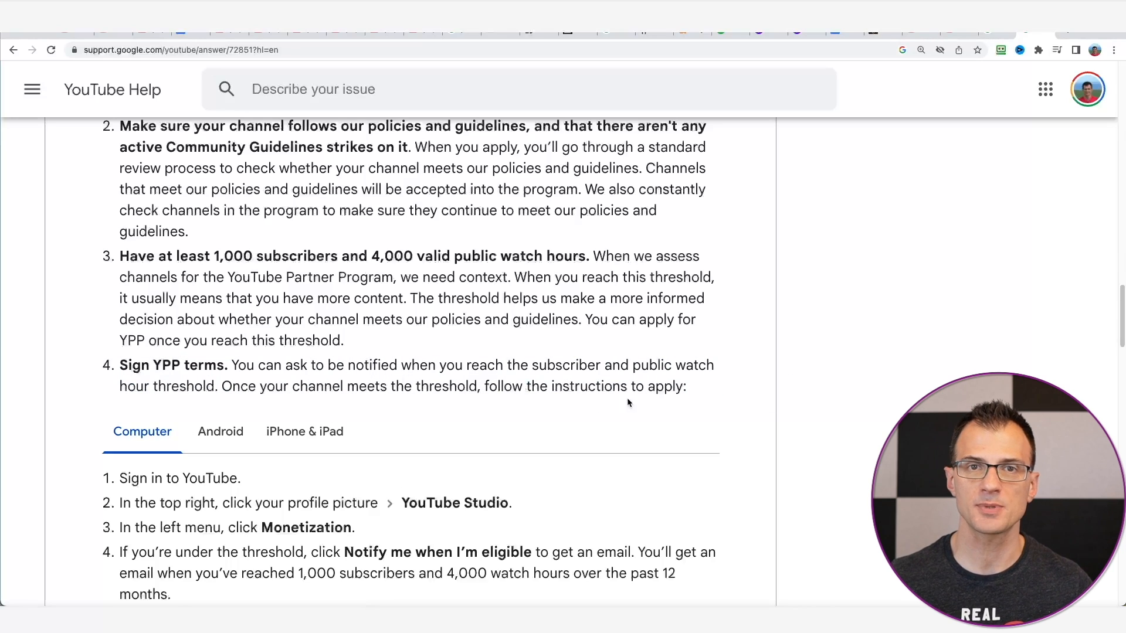
Highlight the YouTube Partner Program's subscriber and watch-hour requirement on YouTube Help and look through the daily MOTIVATION channel's videos
{"action": "scroll", "coordinate": [194, 408], "scroll_direction": "down", "scroll_amount": 2}
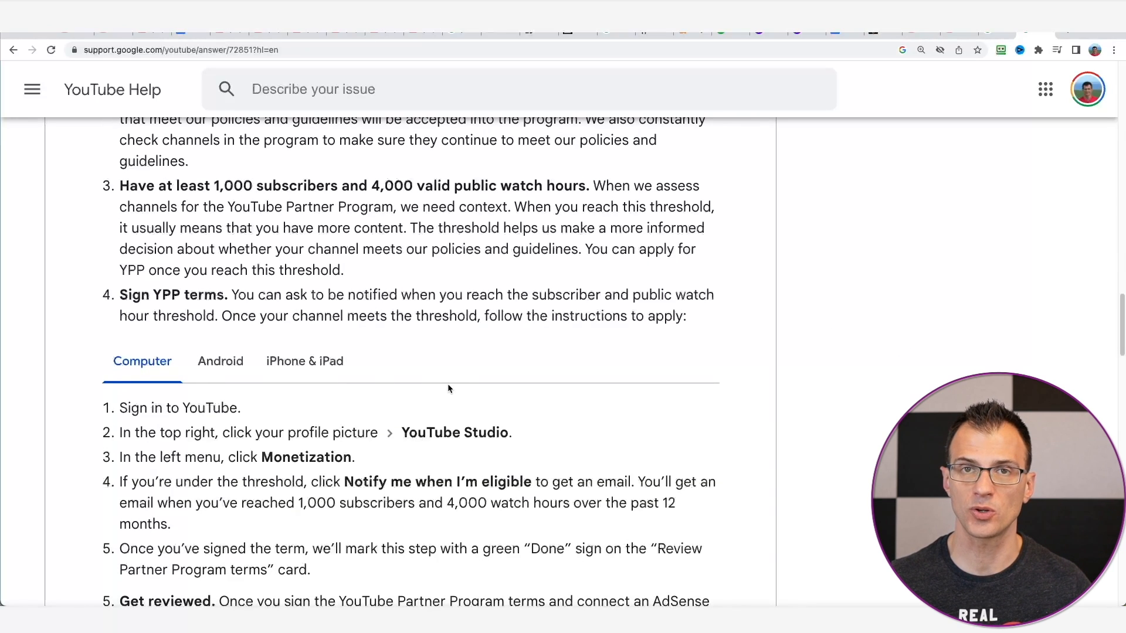
{"action": "left_click_drag", "start_coordinate": [193, 186], "coordinate": [586, 186]}
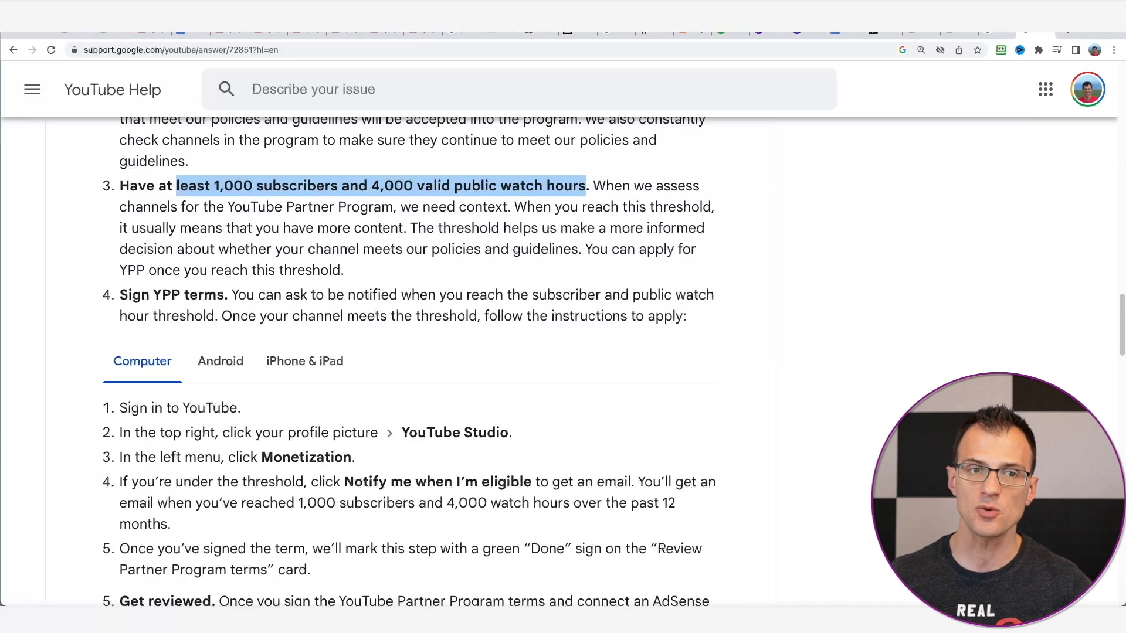
{"action": "left_click", "coordinate": [230, 34]}
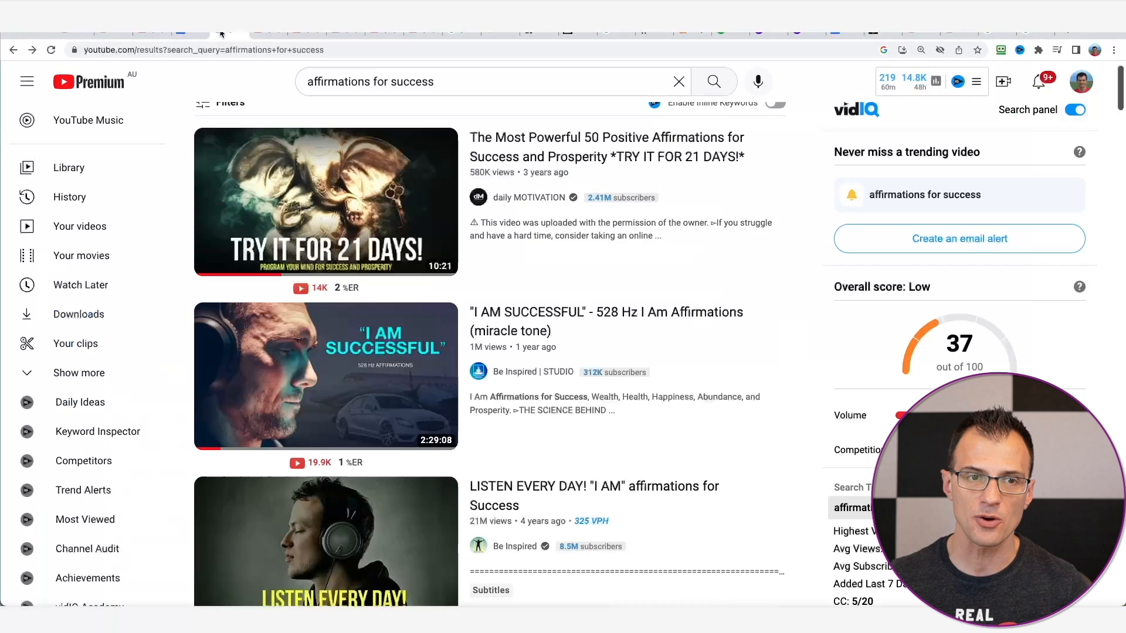
{"action": "left_click", "coordinate": [516, 199]}
{"action": "left_click", "coordinate": [373, 346]}
{"action": "scroll", "coordinate": [230, 375], "scroll_direction": "down", "scroll_amount": 3}
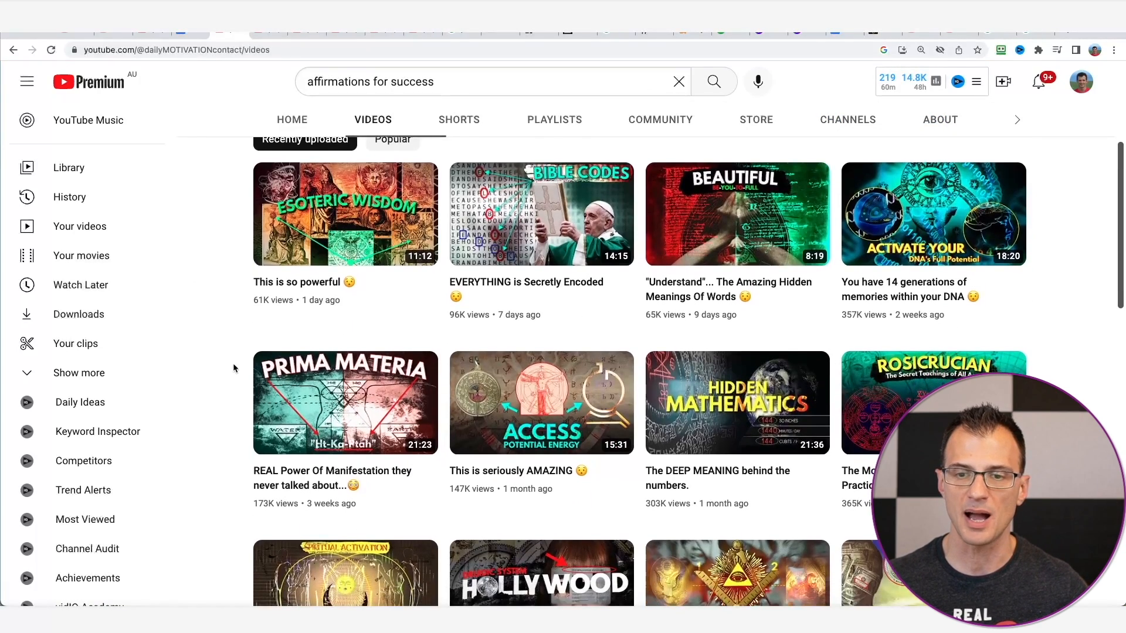
{"action": "scroll", "coordinate": [237, 353], "scroll_direction": "up", "scroll_amount": 2}
{"action": "scroll", "coordinate": [237, 351], "scroll_direction": "up", "scroll_amount": 3}
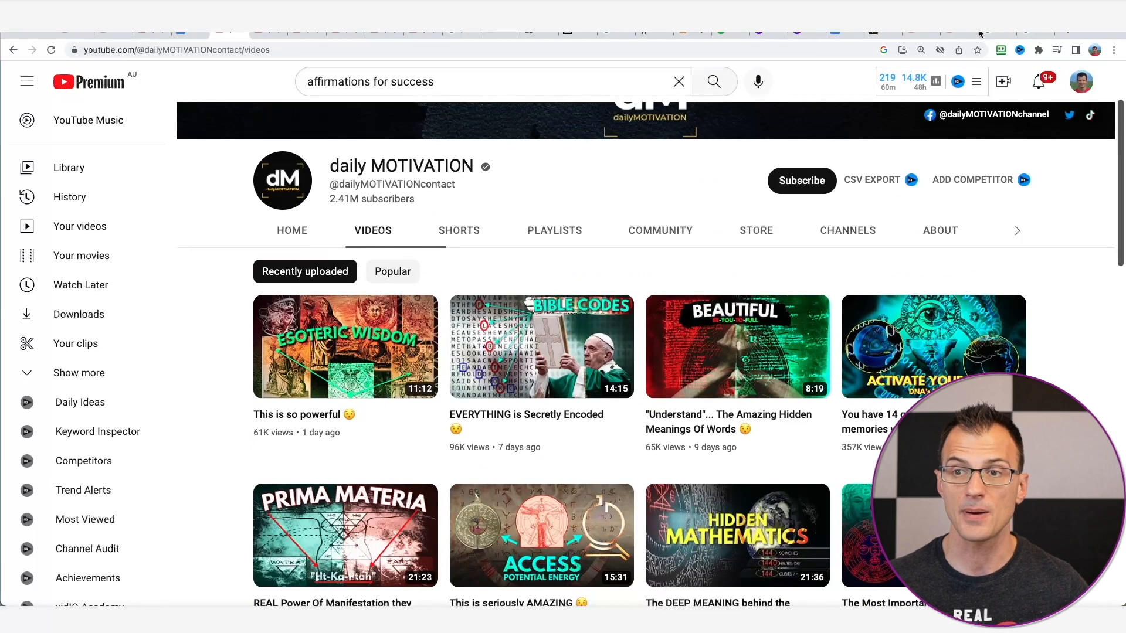
Return to the YouTube Help page and highlight the watch-hour and subscriber thresholds separately
{"action": "left_click", "coordinate": [1033, 34]}
{"action": "left_click_drag", "start_coordinate": [381, 185], "coordinate": [567, 183]}
{"action": "left_click_drag", "start_coordinate": [214, 185], "coordinate": [337, 186]}
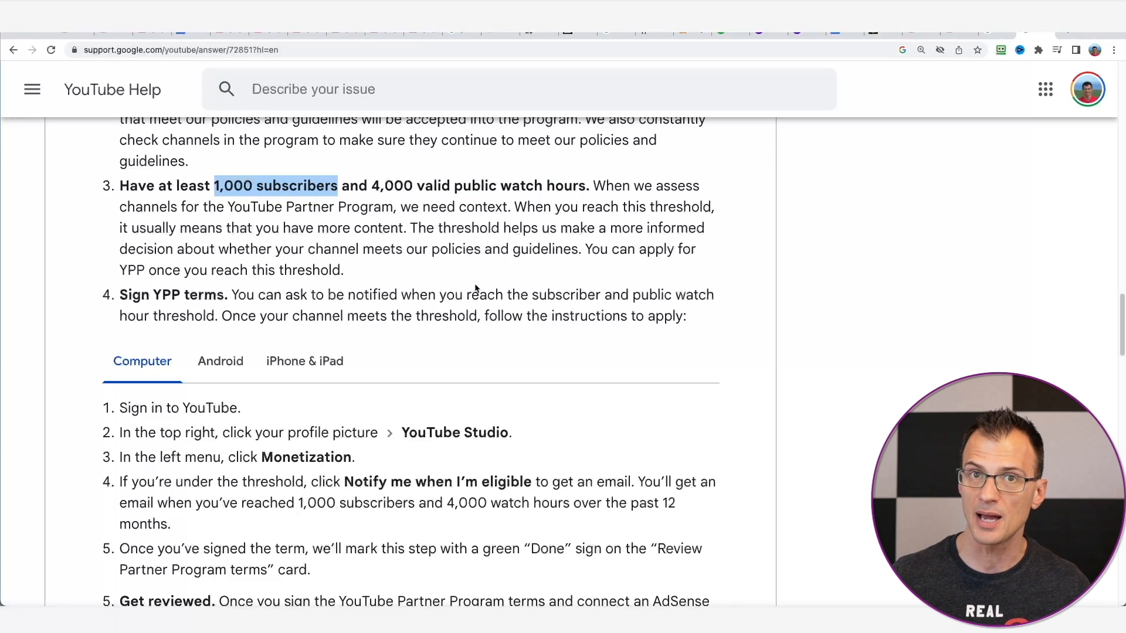
{"action": "double_click", "coordinate": [267, 207]}
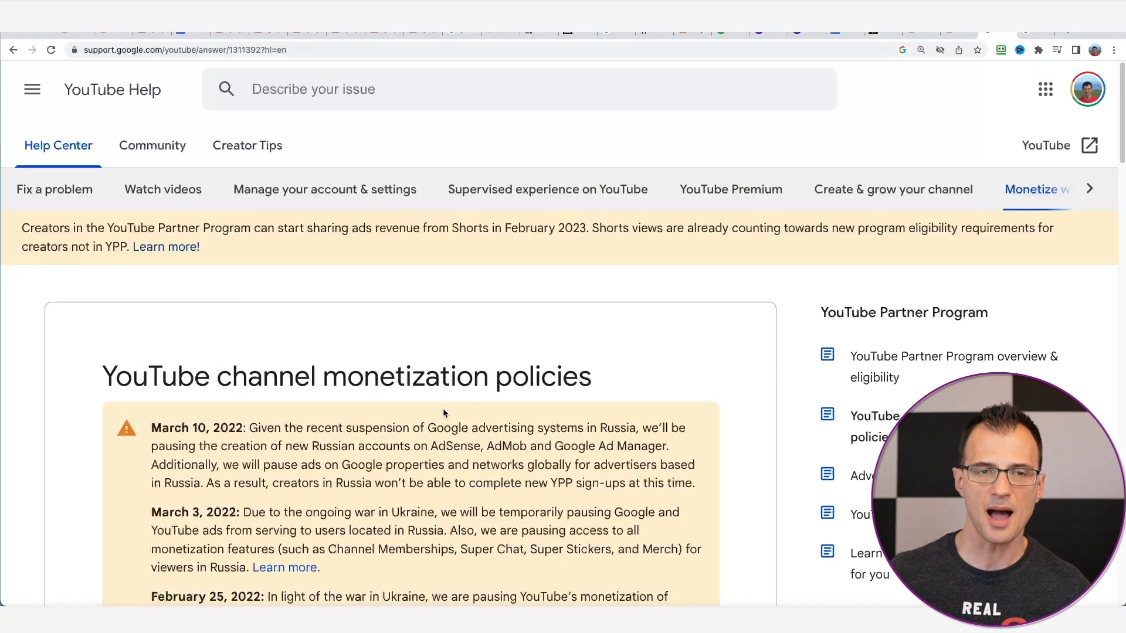
Examine the YouTube channel monetization policies page on YouTube Help and highlight its title
{"action": "scroll", "coordinate": [442, 432], "scroll_direction": "down", "scroll_amount": 2}
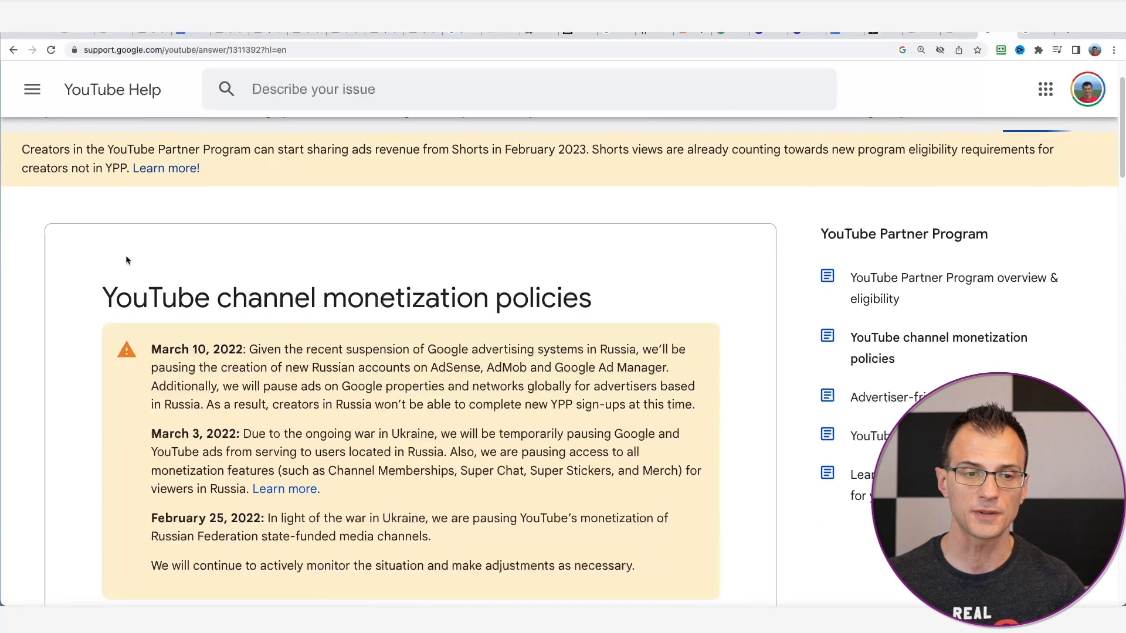
{"action": "left_click_drag", "start_coordinate": [129, 292], "coordinate": [483, 305]}
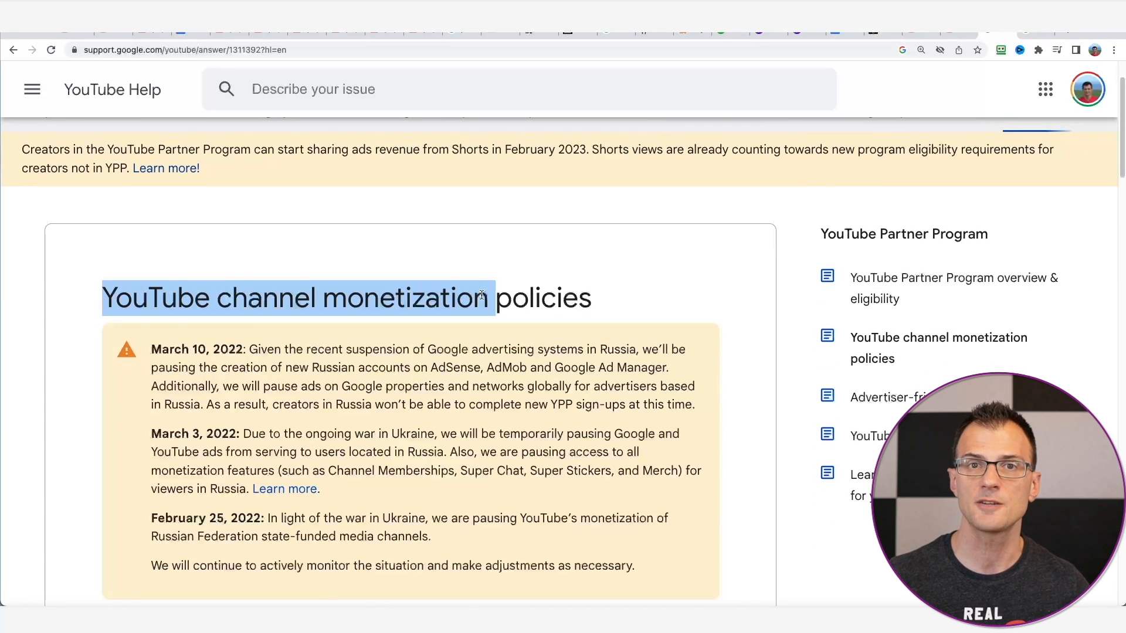
{"action": "scroll", "coordinate": [445, 283], "scroll_direction": "down", "scroll_amount": 2}
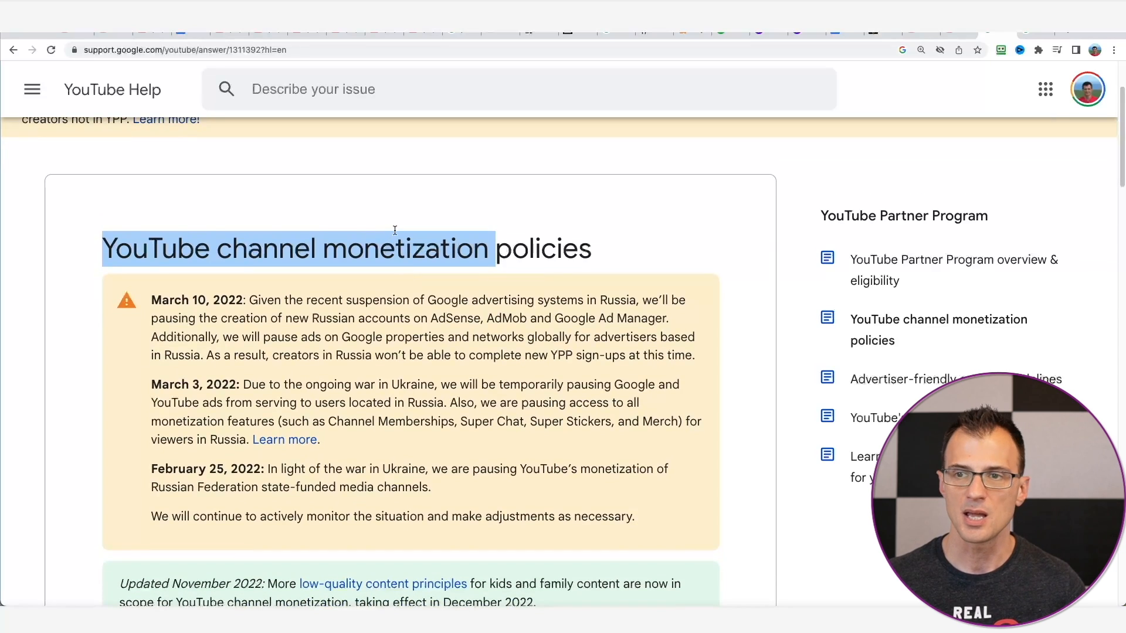
{"action": "scroll", "coordinate": [406, 237], "scroll_direction": "down", "scroll_amount": 3}
{"action": "left_click_drag", "start_coordinate": [101, 169], "coordinate": [592, 176]}
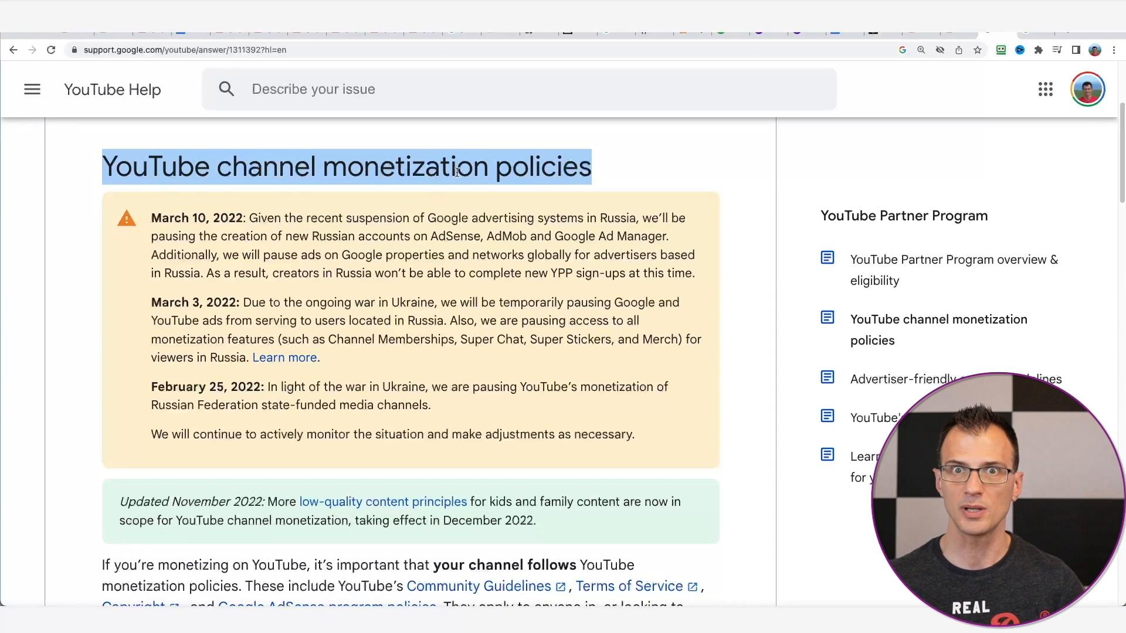
Read the Repetitious content section of the AdSense program policies and highlight the passage defining content that is too similar
{"action": "scroll", "coordinate": [435, 233], "scroll_direction": "down", "scroll_amount": 5}
{"action": "scroll", "coordinate": [406, 252], "scroll_direction": "down", "scroll_amount": 5}
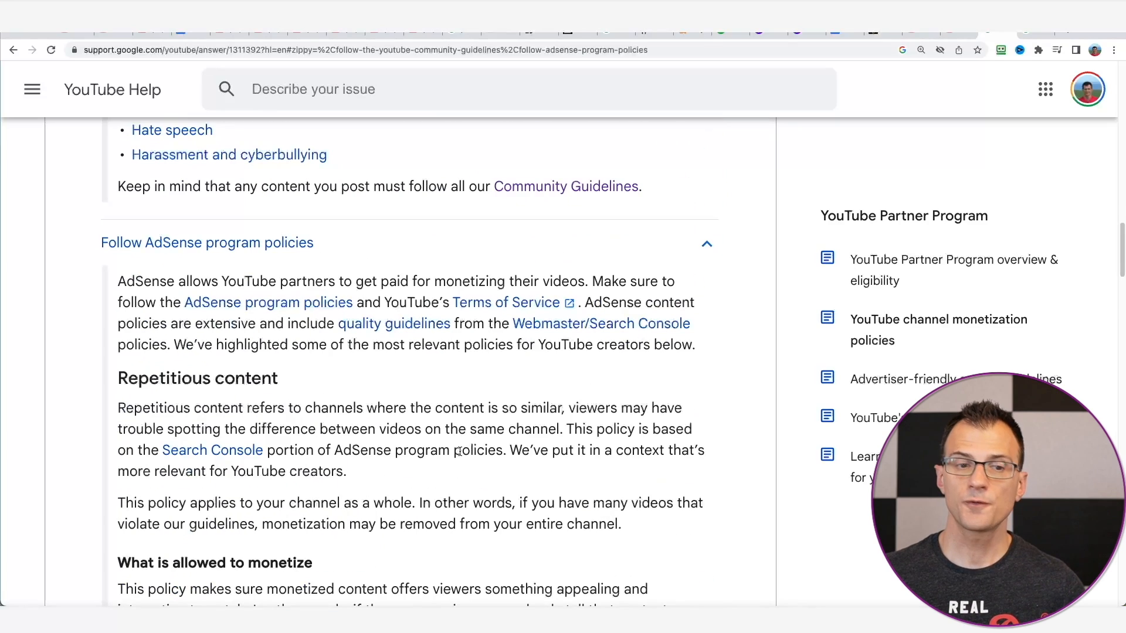
{"action": "scroll", "coordinate": [220, 371], "scroll_direction": "down", "scroll_amount": 1}
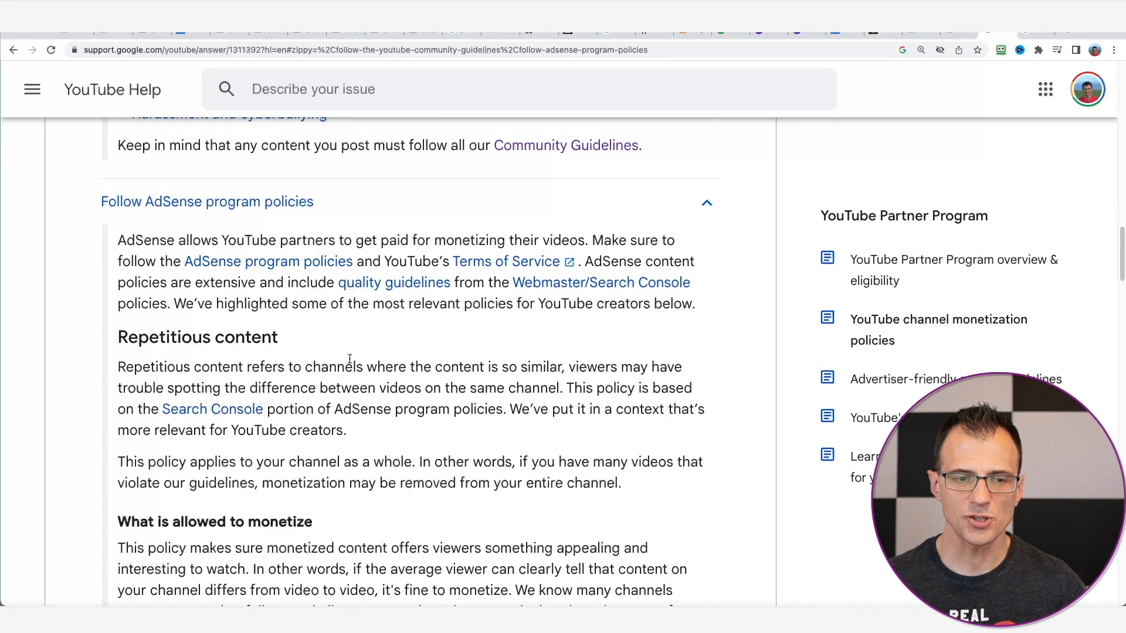
{"action": "scroll", "coordinate": [266, 384], "scroll_direction": "down", "scroll_amount": 2}
{"action": "left_click_drag", "start_coordinate": [150, 321], "coordinate": [390, 364]}
{"action": "scroll", "coordinate": [375, 346], "scroll_direction": "down", "scroll_amount": 2}
{"action": "left_click", "coordinate": [384, 210]}
{"action": "left_click_drag", "start_coordinate": [435, 196], "coordinate": [527, 215]}
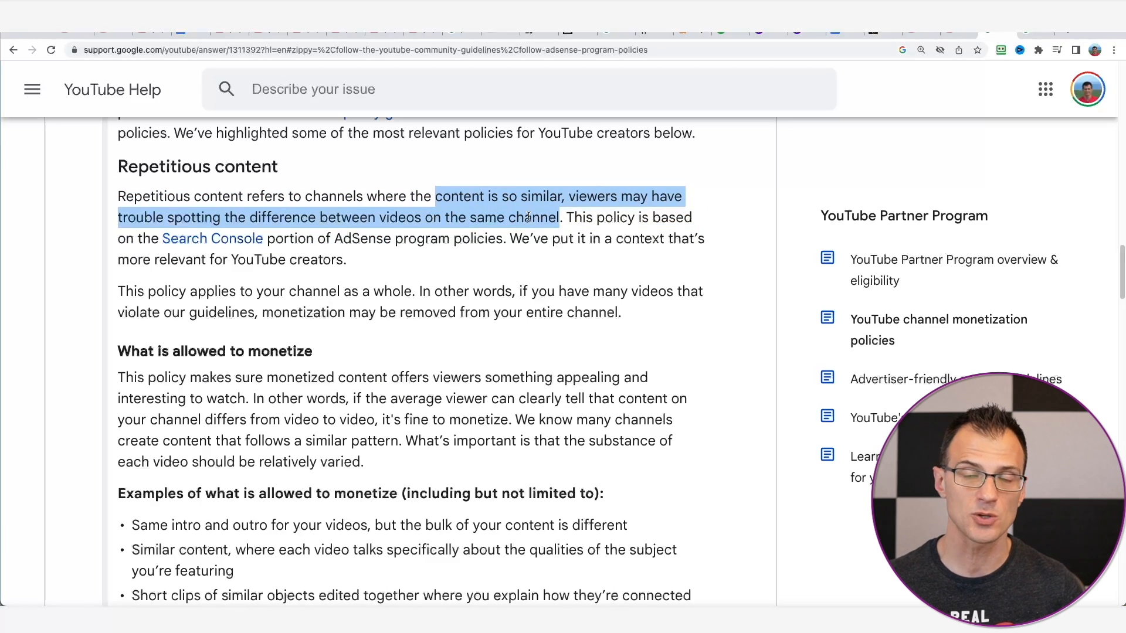
Read on through the Repetitious content section and highlight the full list of examples of what's not allowed to monetize
{"action": "left_click", "coordinate": [487, 267]}
{"action": "mouse_move", "coordinate": [791, 330]}
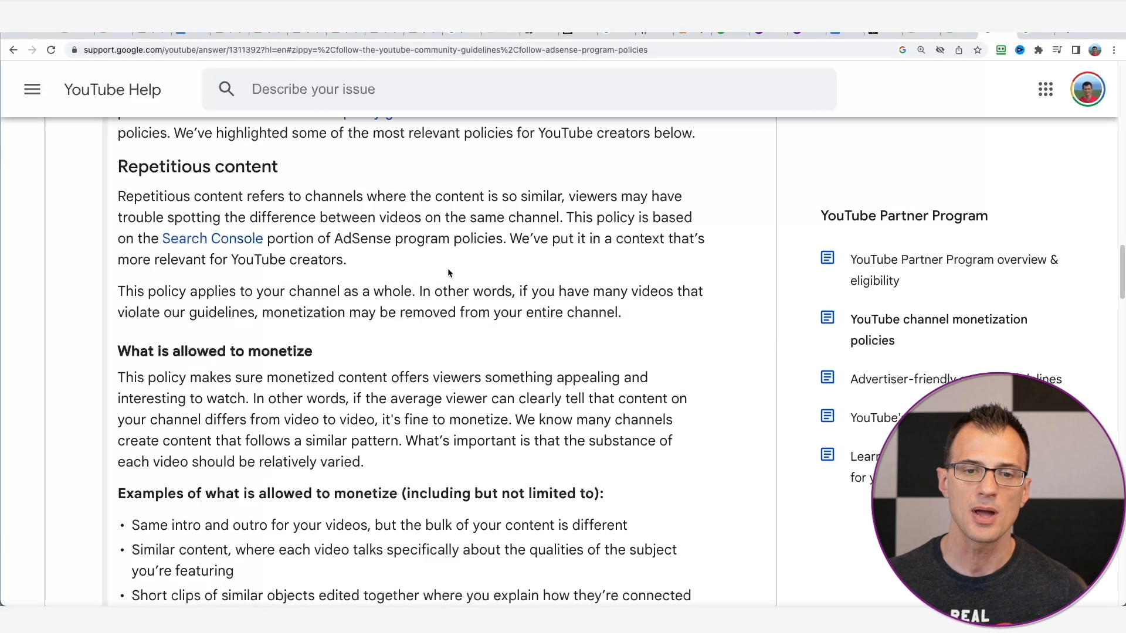
{"action": "left_click_drag", "start_coordinate": [139, 171], "coordinate": [349, 262]}
{"action": "scroll", "coordinate": [347, 324], "scroll_direction": "down", "scroll_amount": 10}
{"action": "left_click_drag", "start_coordinate": [191, 207], "coordinate": [438, 396]}
{"action": "left_click", "coordinate": [288, 297]}
{"action": "scroll", "coordinate": [288, 297], "scroll_direction": "down", "scroll_amount": 1}
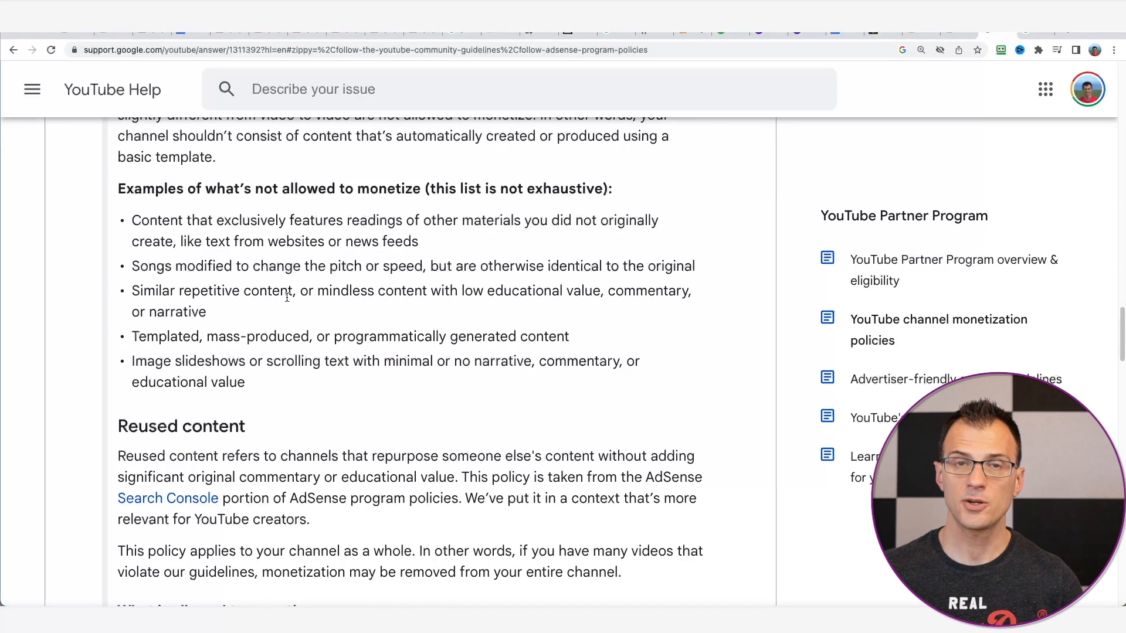
{"action": "left_click_drag", "start_coordinate": [132, 221], "coordinate": [247, 382]}
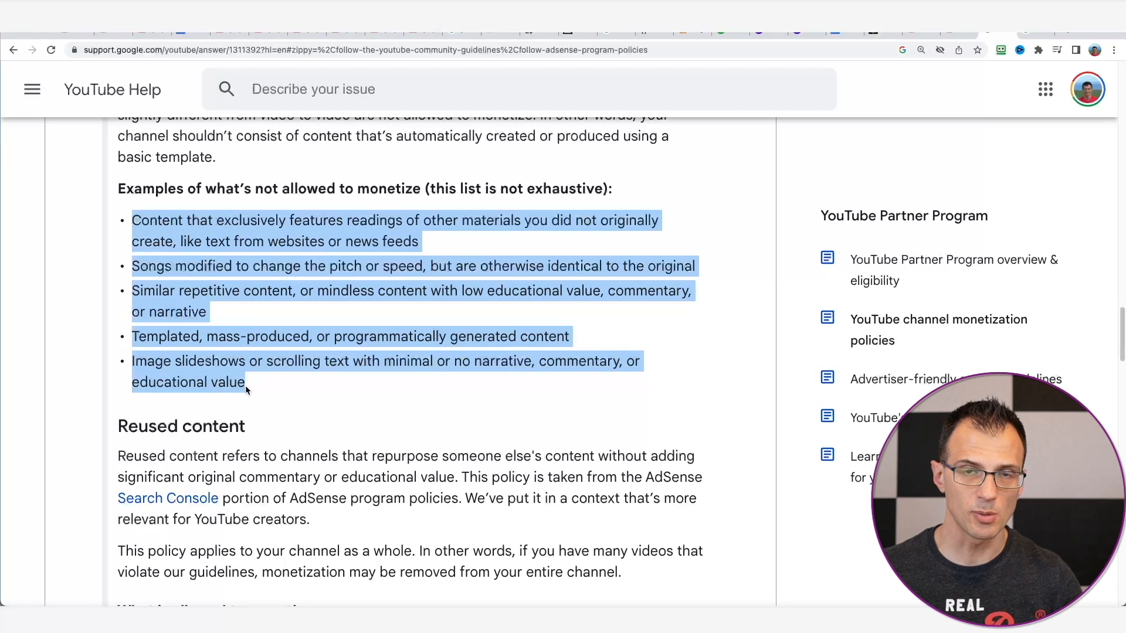
Highlight the example about readings of materials you did not originally create, then its phrase "text from websites or news feeds"
{"action": "left_click", "coordinate": [390, 267]}
{"action": "triple_click", "coordinate": [435, 237]}
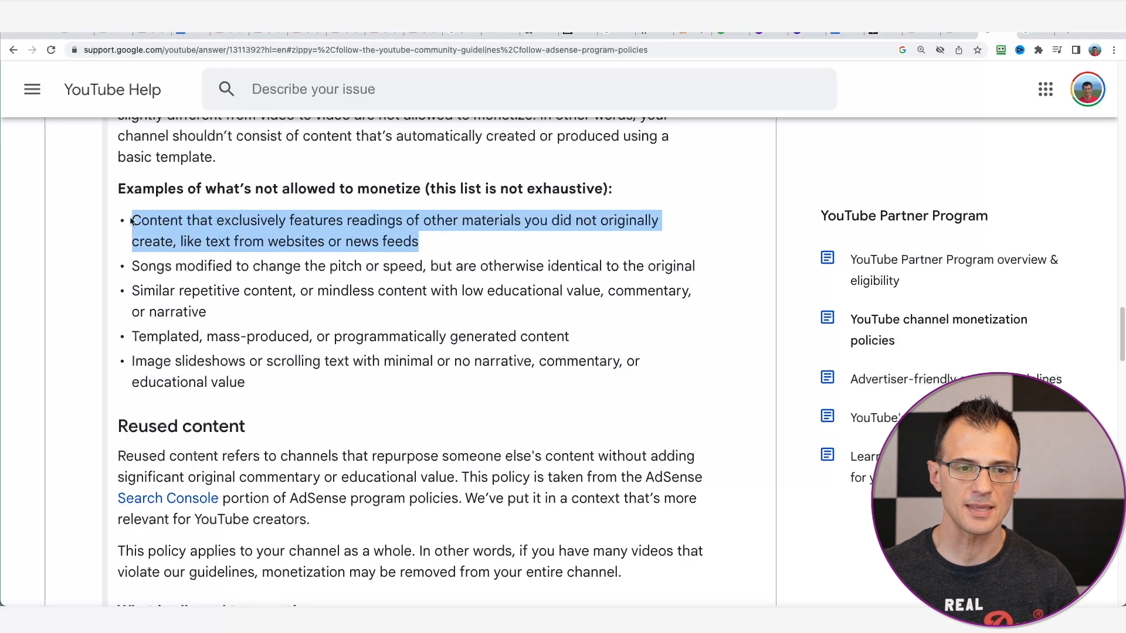
{"action": "left_click_drag", "start_coordinate": [289, 221], "coordinate": [449, 235]}
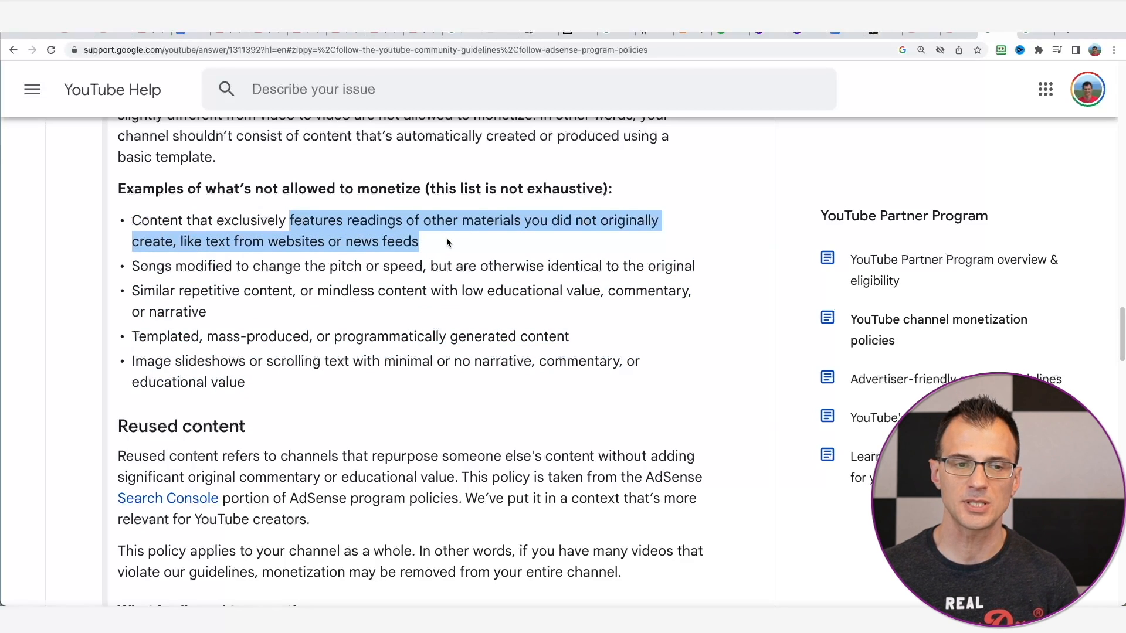
{"action": "left_click", "coordinate": [439, 241]}
{"action": "triple_click", "coordinate": [439, 242]}
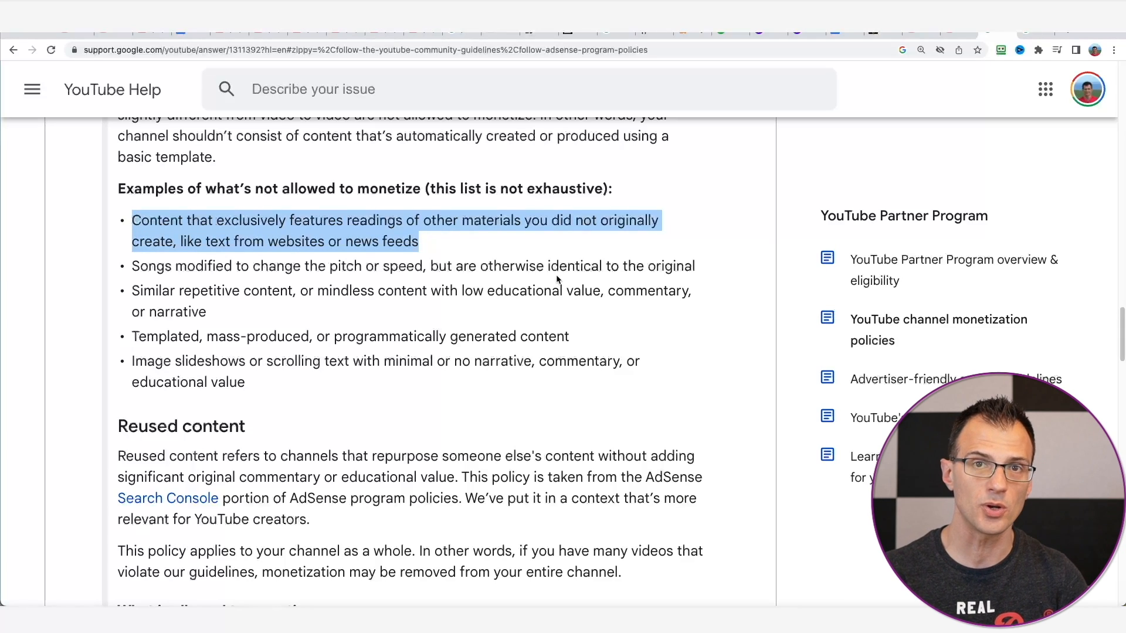
{"action": "left_click_drag", "start_coordinate": [205, 241], "coordinate": [414, 247]}
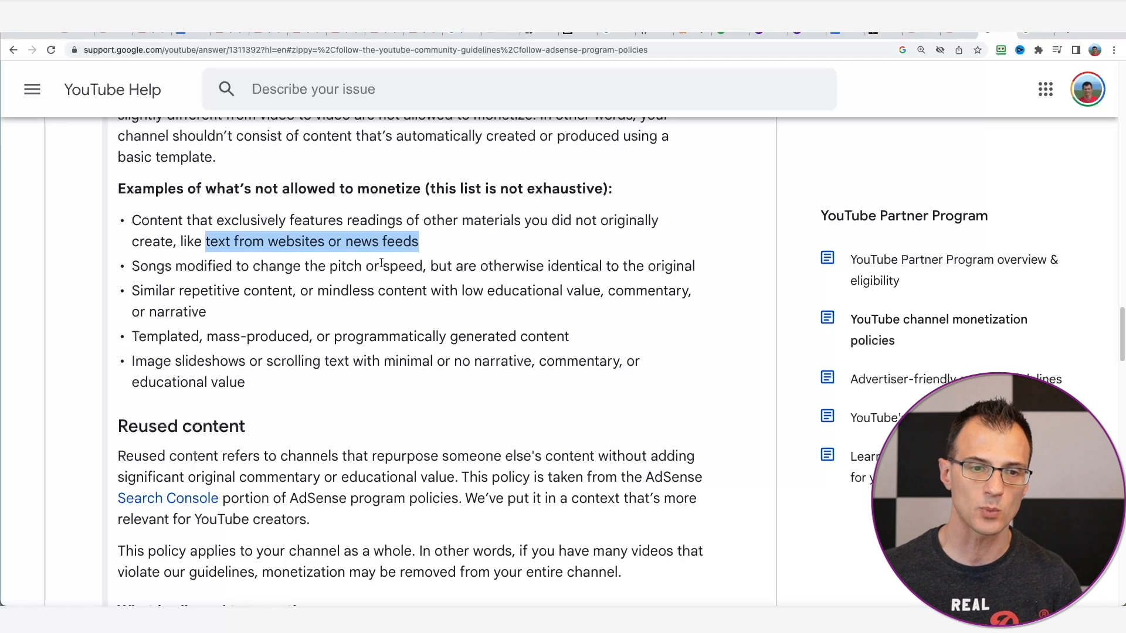
Highlight the example about image slideshows or scrolling text with minimal or no narrative, commentary, or educational value
{"action": "scroll", "coordinate": [195, 305], "scroll_direction": "down", "scroll_amount": 2}
{"action": "left_click_drag", "start_coordinate": [133, 305], "coordinate": [235, 316]}
{"action": "left_click", "coordinate": [318, 319]}
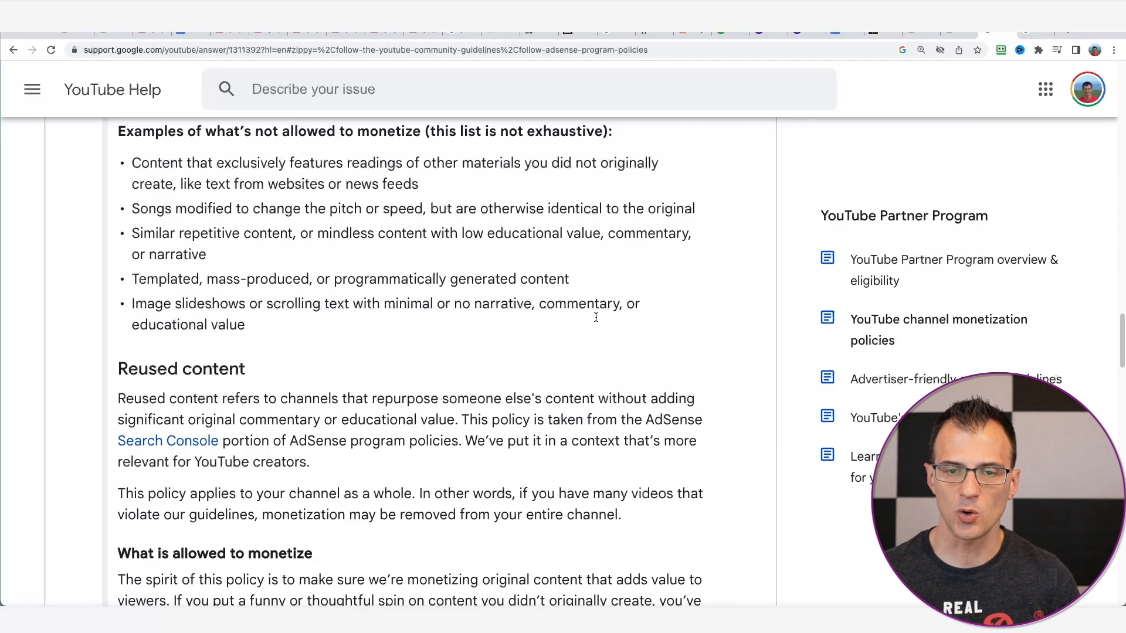
{"action": "left_click_drag", "start_coordinate": [250, 329], "coordinate": [133, 305]}
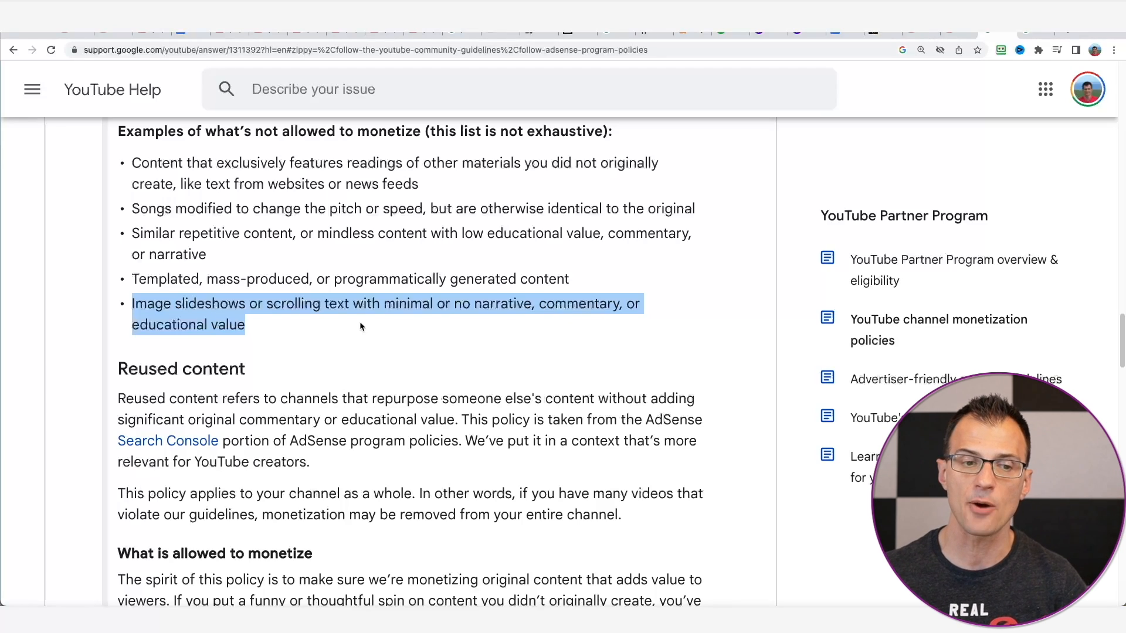
Highlight the Reused content definition, then only its part "without adding significant original commentary or educational value"
{"action": "scroll", "coordinate": [262, 317], "scroll_direction": "down", "scroll_amount": 2}
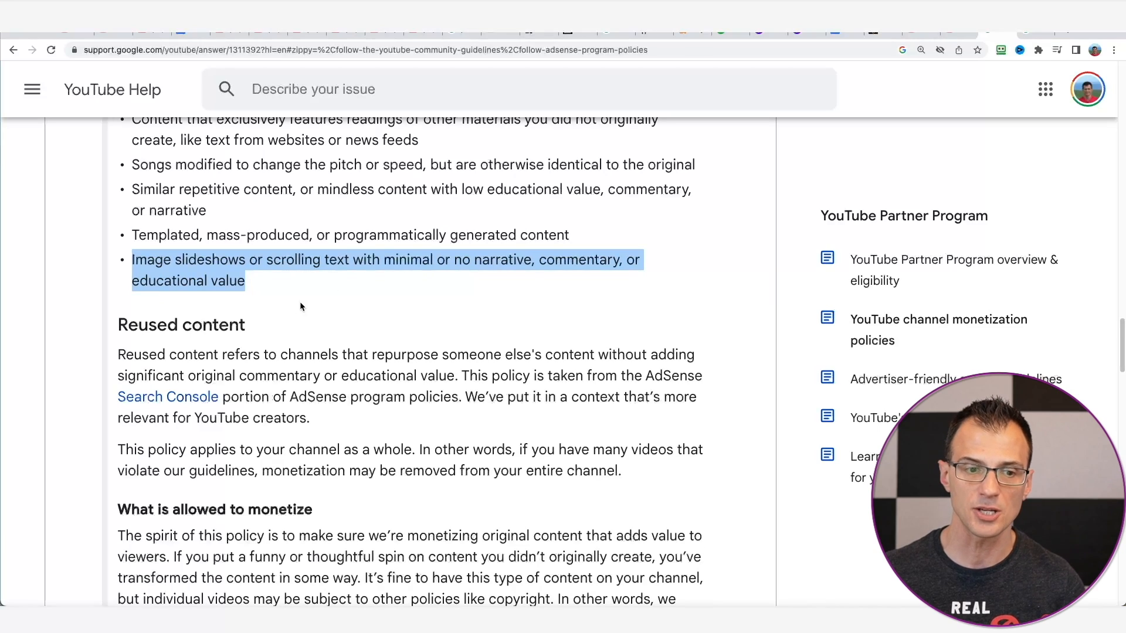
{"action": "scroll", "coordinate": [300, 307], "scroll_direction": "down", "scroll_amount": 4}
{"action": "double_click", "coordinate": [146, 217]}
{"action": "left_click_drag", "start_coordinate": [261, 246], "coordinate": [427, 265]}
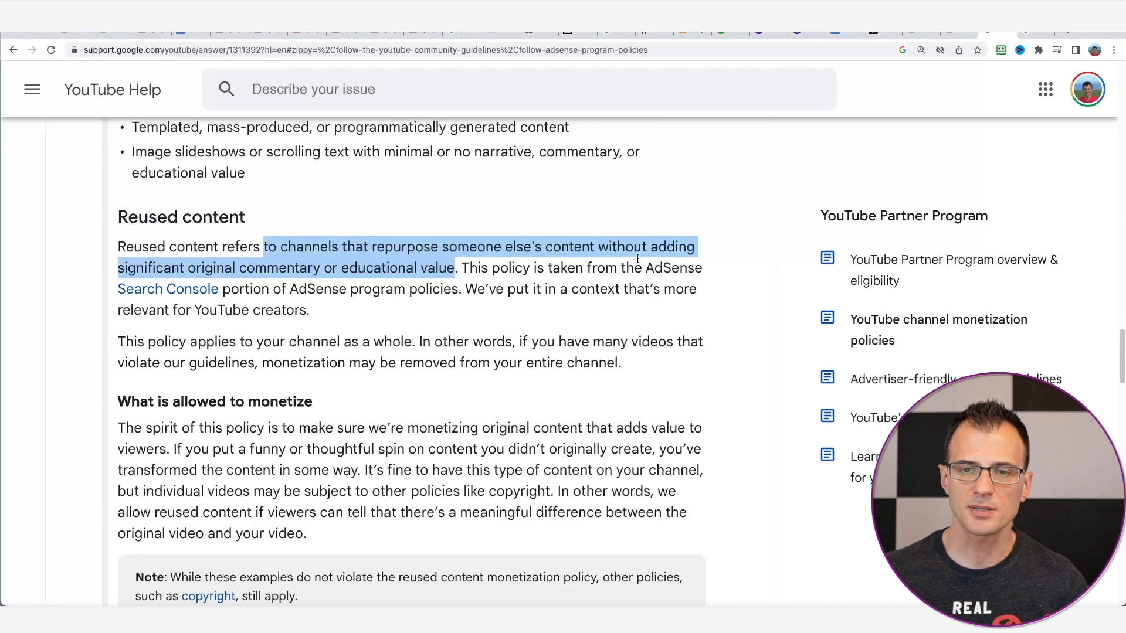
{"action": "left_click", "coordinate": [380, 269]}
{"action": "left_click_drag", "start_coordinate": [287, 268], "coordinate": [360, 267]}
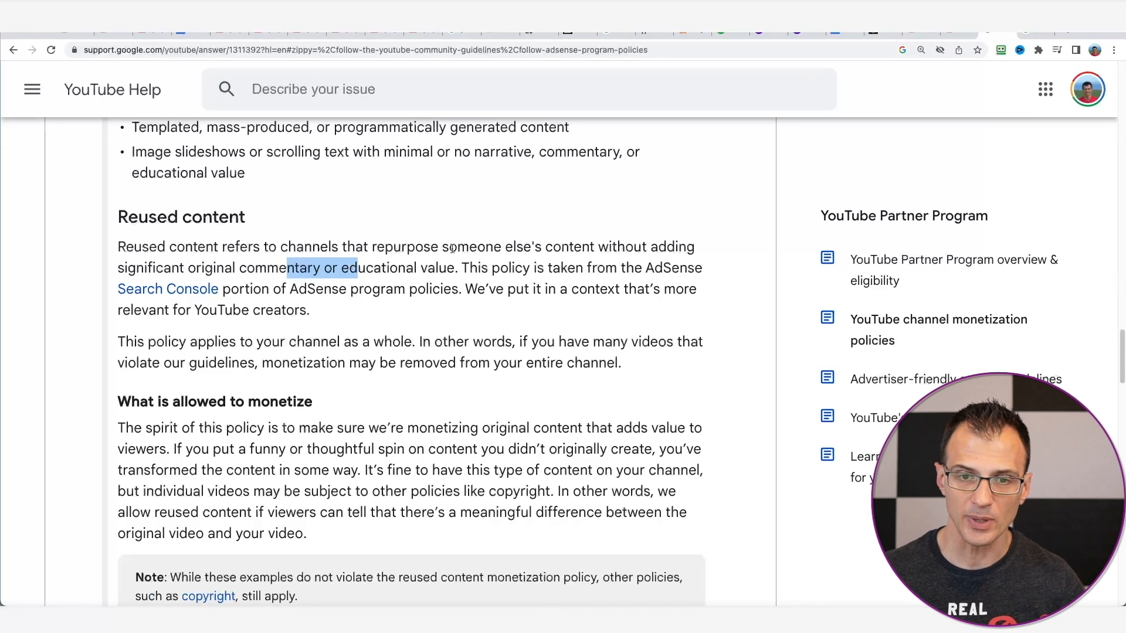
{"action": "left_click", "coordinate": [640, 253]}
{"action": "left_click_drag", "start_coordinate": [641, 246], "coordinate": [438, 267]}
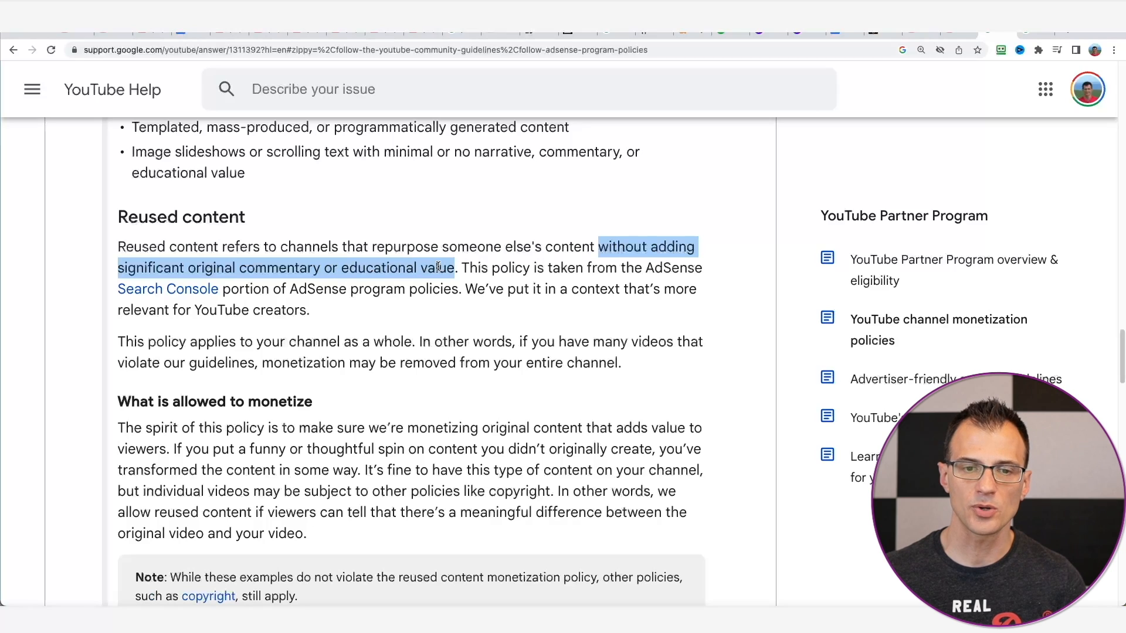
Highlight only the words "original commentary" in the Reused content definition
{"action": "left_click", "coordinate": [435, 270]}
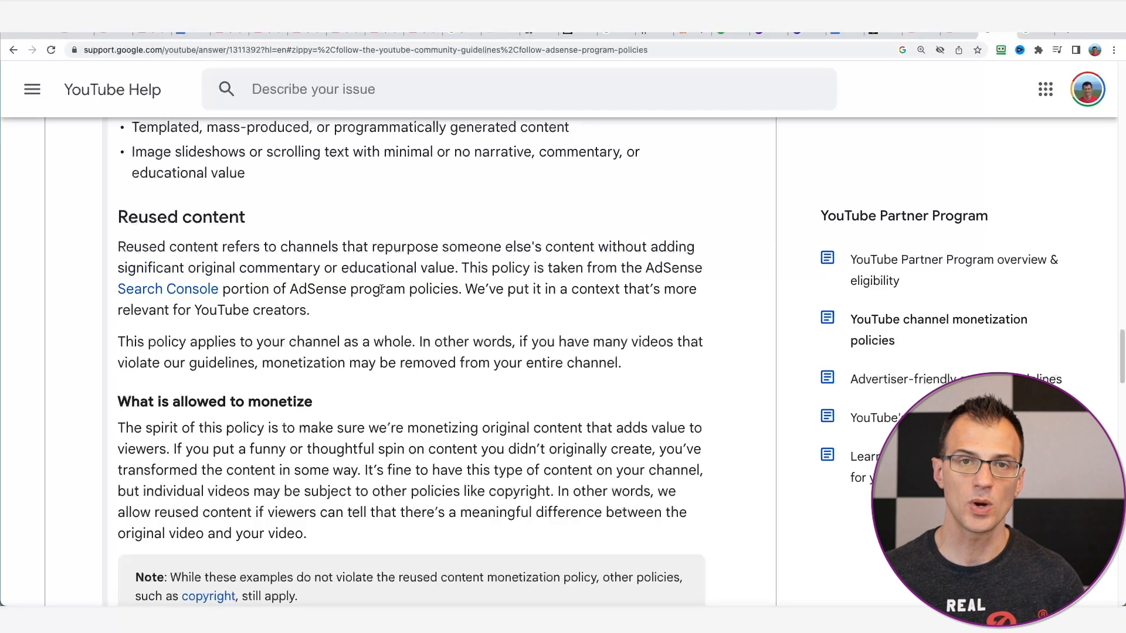
{"action": "double_click", "coordinate": [216, 267]}
{"action": "left_click_drag", "start_coordinate": [235, 268], "coordinate": [244, 269]}
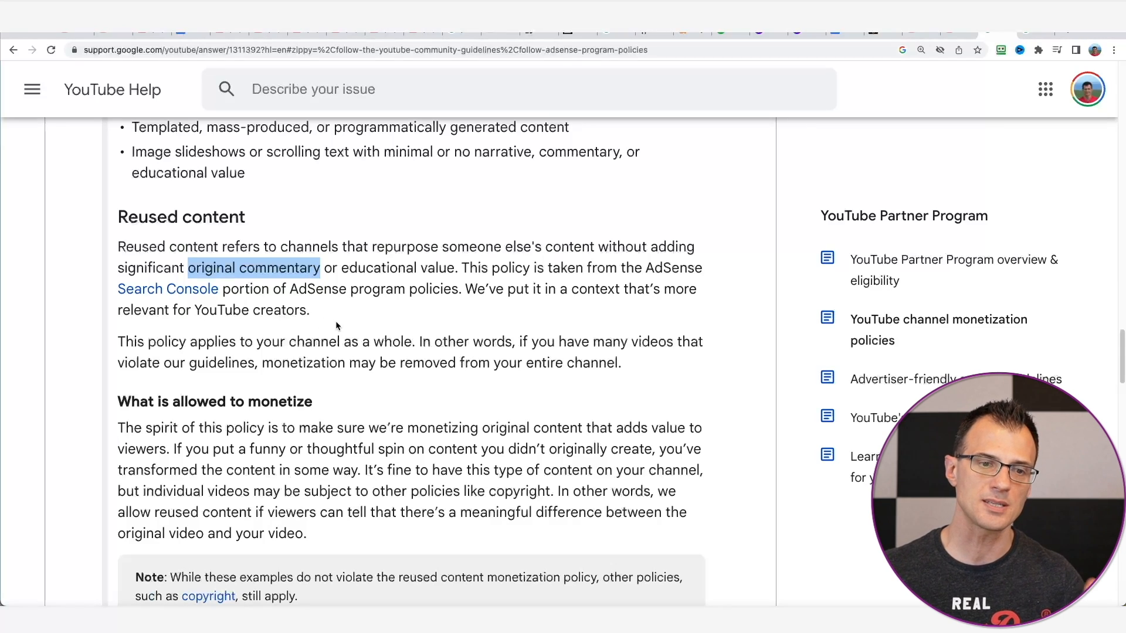
{"action": "scroll", "coordinate": [344, 329], "scroll_direction": "down", "scroll_amount": 1}
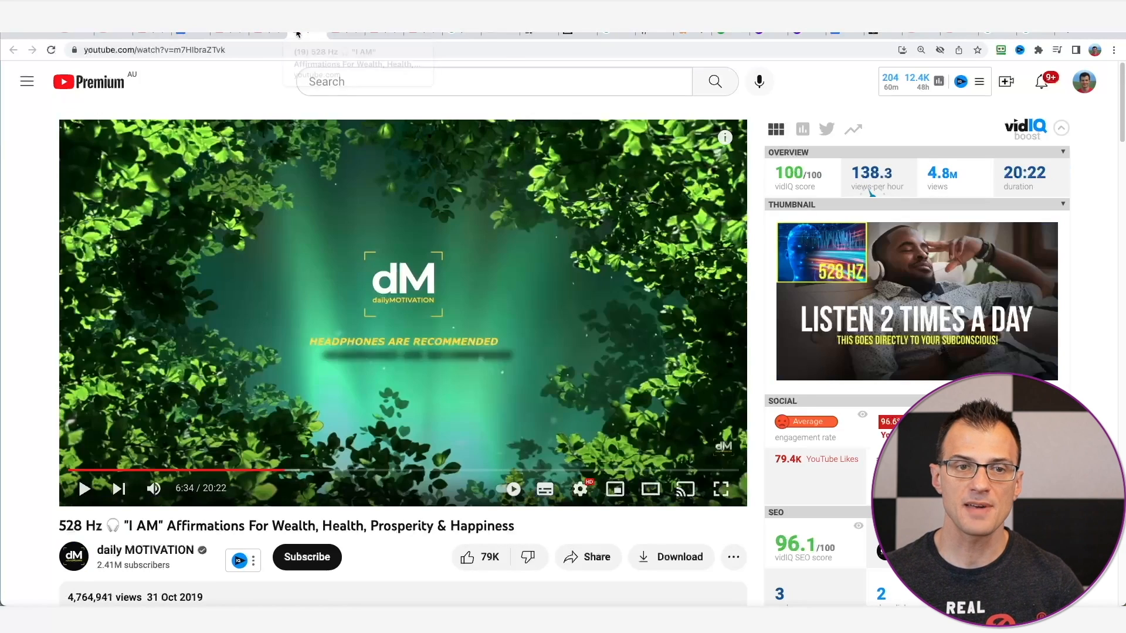
Switch to daily MOTIVATION's "The Most Powerful 50 Positive Affirmations for Success and Prosperity" video and pause it while the banner ad is showing
{"action": "left_click", "coordinate": [307, 34]}
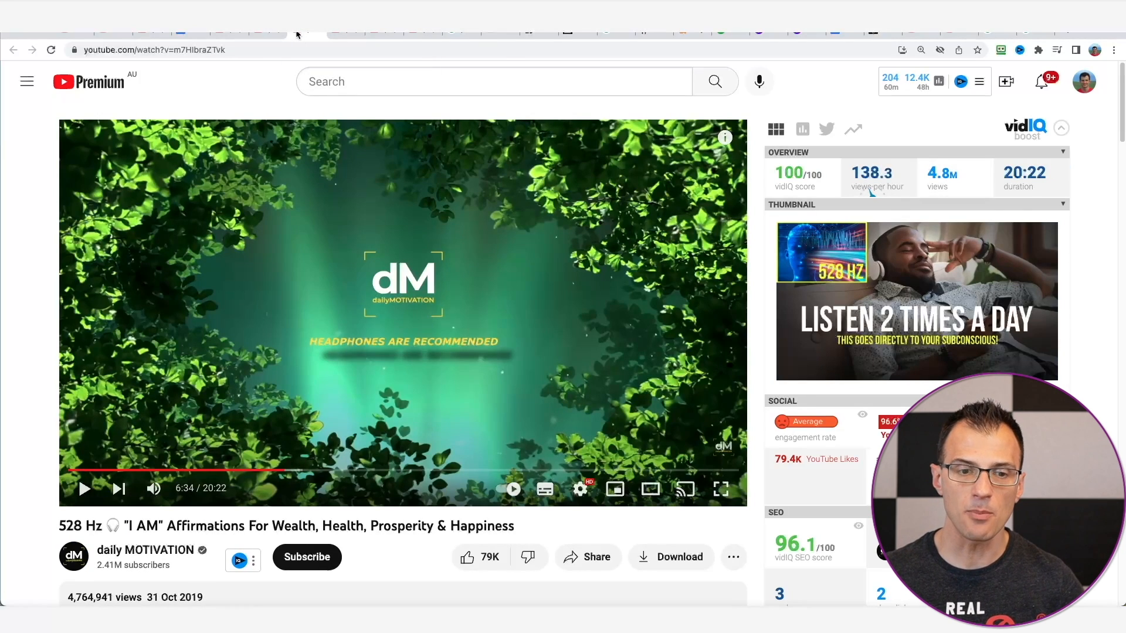
{"action": "left_click", "coordinate": [233, 34]}
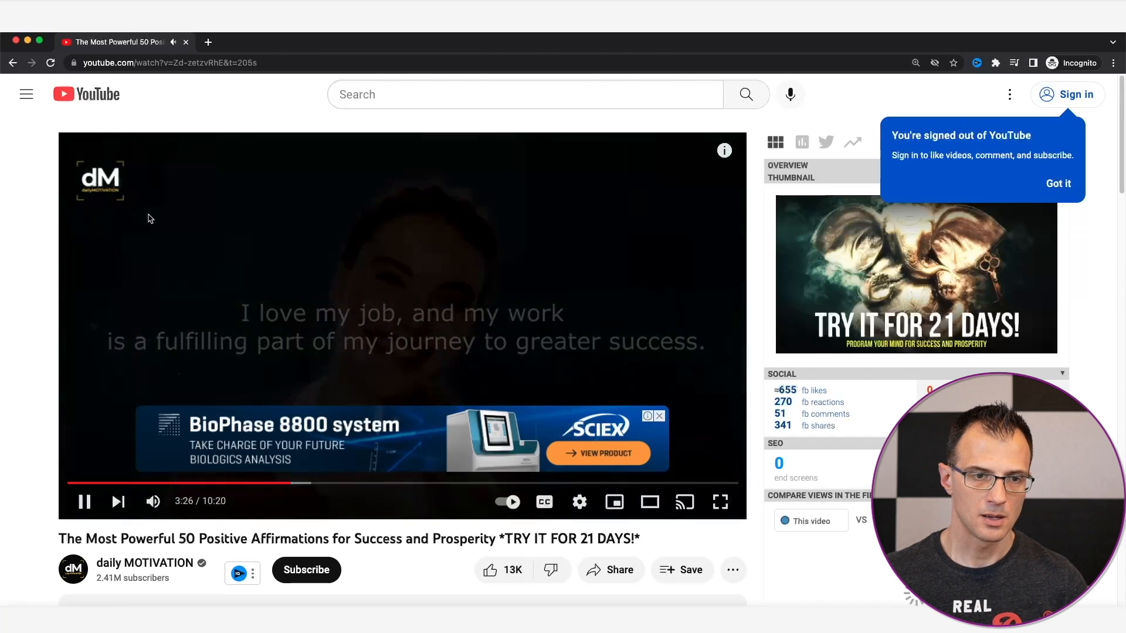
{"action": "left_click", "coordinate": [146, 219]}
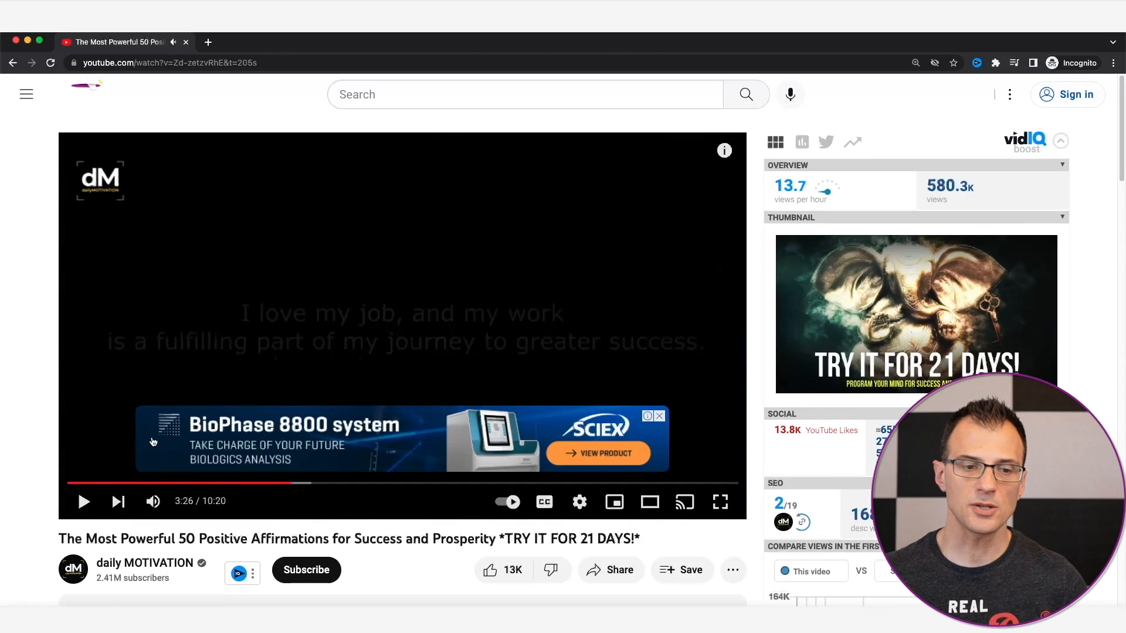